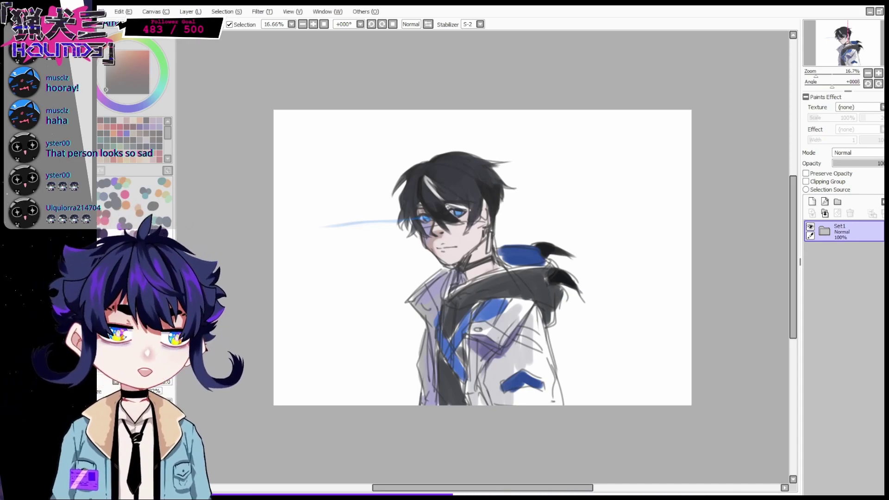
# Open the Set1 folder, hide the colour layer Layer3 and lower the sketch layer Layer1 to 38% opacity
pyautogui.click(823, 231)
pyautogui.click(816, 293)
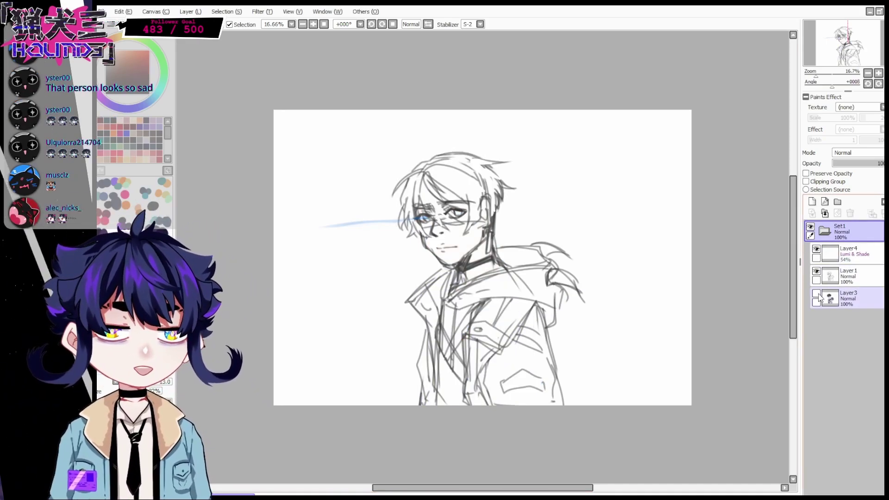
pyautogui.click(851, 275)
pyautogui.moveTo(858, 165); pyautogui.dragTo(852, 164)
# Add two new Normal layers above the faded sketch layer for the line art
pyautogui.click(812, 202)
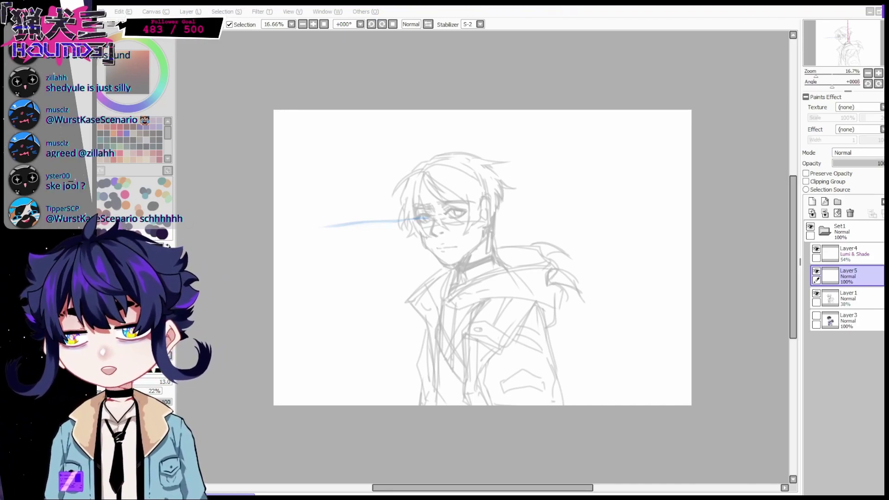
pyautogui.click(877, 73)
pyautogui.click(878, 73)
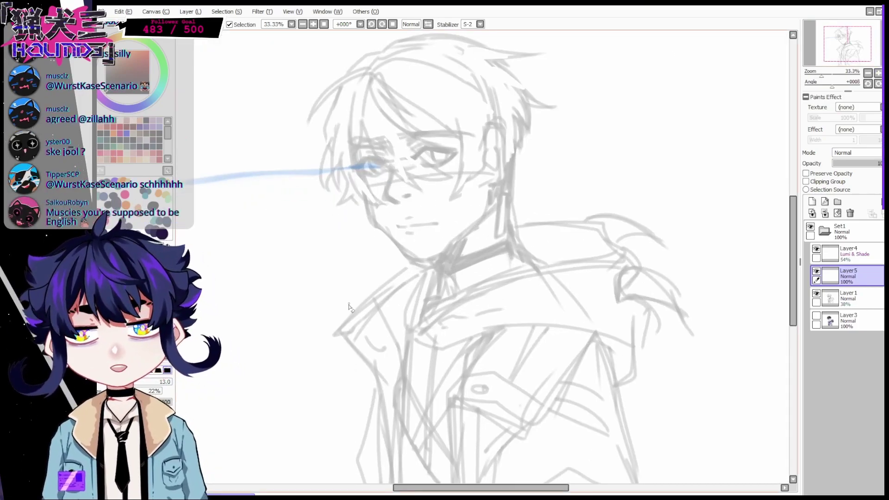
pyautogui.click(878, 73)
pyautogui.click(812, 201)
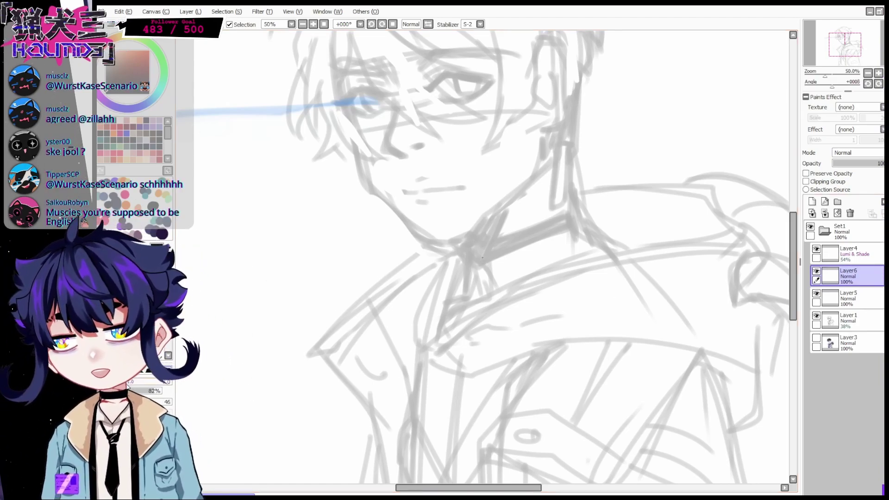
# Ink the jacket's pointed collar over the sketch, tracing its upper edge and the edge below the tip
pyautogui.click(877, 73)
pyautogui.moveTo(384, 296); pyautogui.dragTo(488, 253)
pyautogui.moveTo(335, 349); pyautogui.dragTo(504, 196)
pyautogui.moveTo(335, 348); pyautogui.dragTo(504, 198)
pyautogui.moveTo(792, 280); pyautogui.dragTo(792, 297)
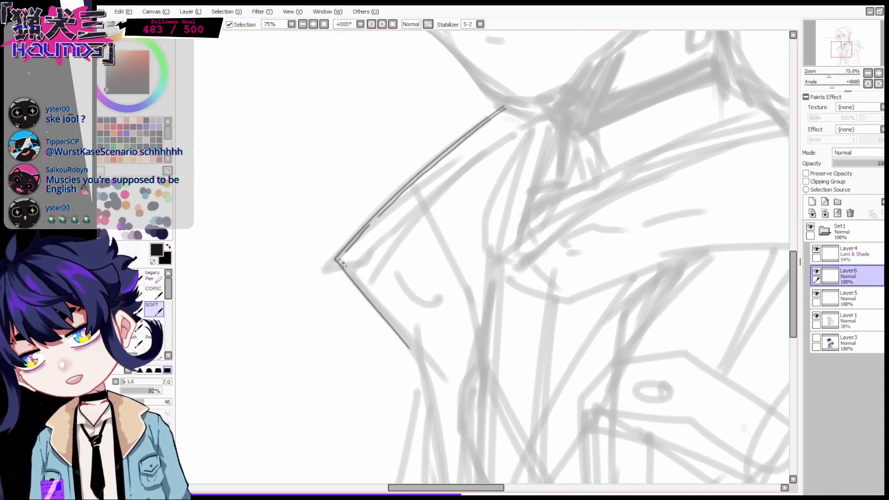
# Ink the hood's opening with lines behind the neck, around the shoulder corner and down toward the throat
pyautogui.click(868, 73)
pyautogui.moveTo(841, 49); pyautogui.dragTo(847, 45)
pyautogui.click(877, 73)
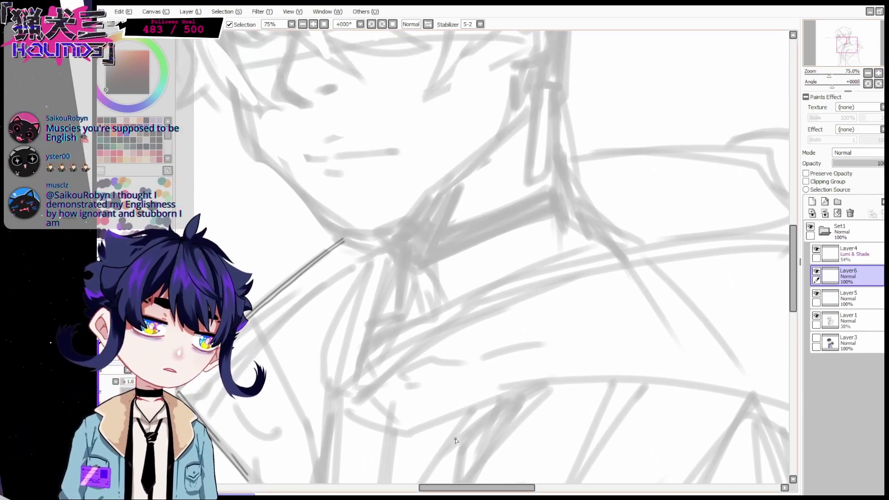
pyautogui.hscroll(4, 538, 173)
pyautogui.moveTo(479, 158)
pyautogui.mouseDown()
pyautogui.moveTo(641, 156)
pyautogui.moveTo(675, 183)
pyautogui.moveTo(694, 231)
pyautogui.moveTo(699, 225)
pyautogui.moveTo(603, 230)
pyautogui.moveTo(460, 265)
pyautogui.moveTo(332, 318)
pyautogui.moveTo(257, 382)
pyautogui.mouseUp()
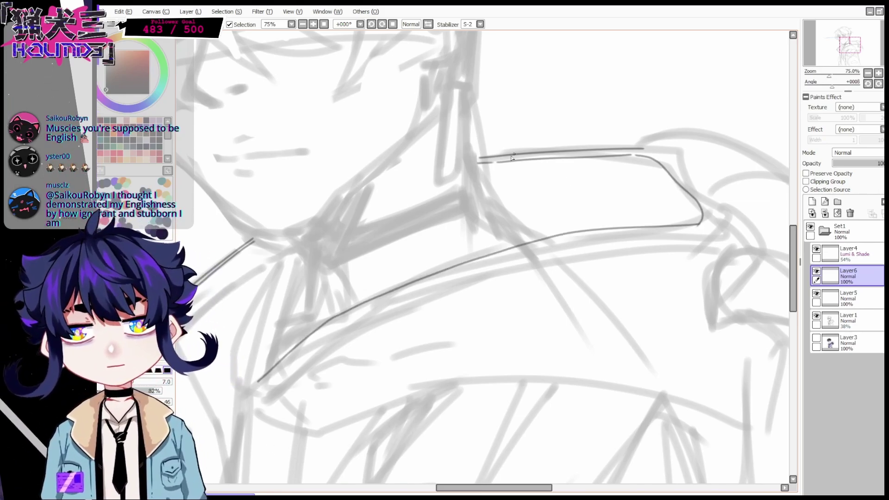
# Ink the long rectangular earring and the choker band around the neck
pyautogui.moveTo(437, 183)
pyautogui.mouseDown()
pyautogui.moveTo(468, 84)
pyautogui.moveTo(438, 183)
pyautogui.mouseUp()
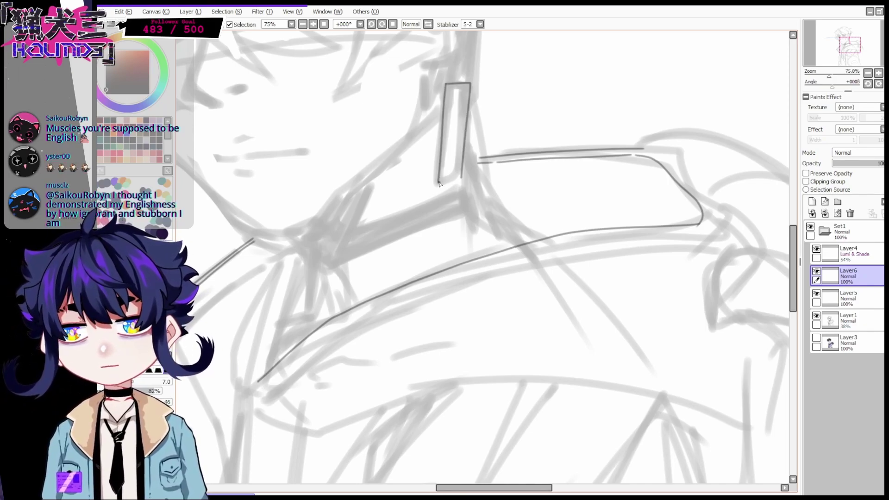
pyautogui.moveTo(451, 83)
pyautogui.mouseDown()
pyautogui.moveTo(475, 83)
pyautogui.moveTo(462, 184)
pyautogui.mouseUp()
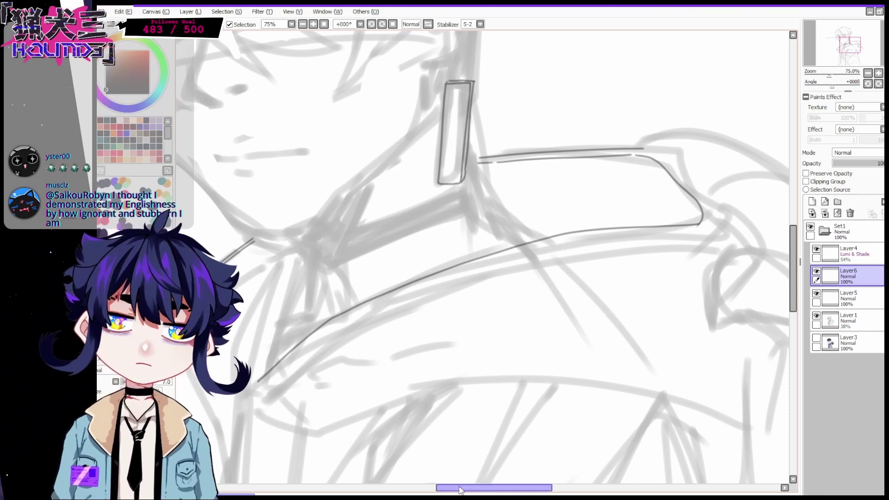
pyautogui.moveTo(300, 235)
pyautogui.mouseDown()
pyautogui.moveTo(315, 249)
pyautogui.moveTo(361, 244)
pyautogui.moveTo(455, 187)
pyautogui.mouseUp()
pyautogui.moveTo(315, 249)
pyautogui.mouseDown()
pyautogui.moveTo(365, 260)
pyautogui.moveTo(468, 204)
pyautogui.moveTo(469, 175)
pyautogui.mouseUp()
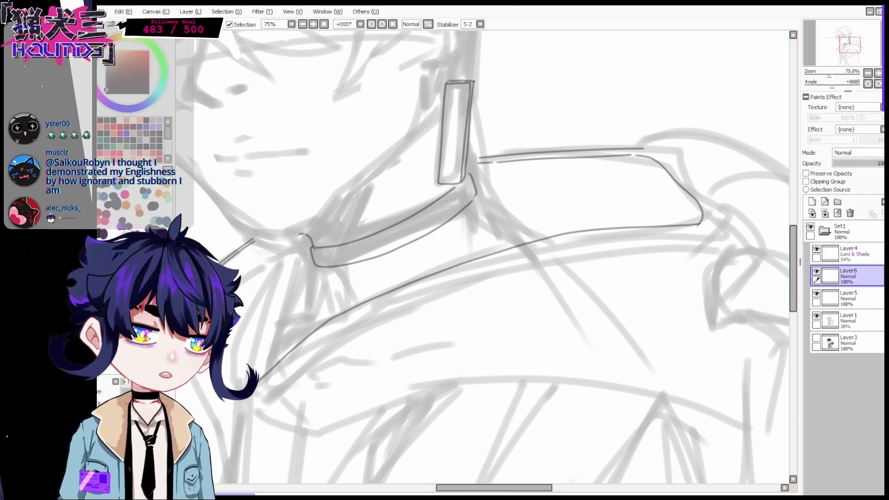
# Ink the folds below the front of the choker and a second line parallel to the hood's front rim
pyautogui.moveTo(320, 272)
pyautogui.mouseDown()
pyautogui.moveTo(296, 290)
pyautogui.moveTo(270, 368)
pyautogui.mouseUp()
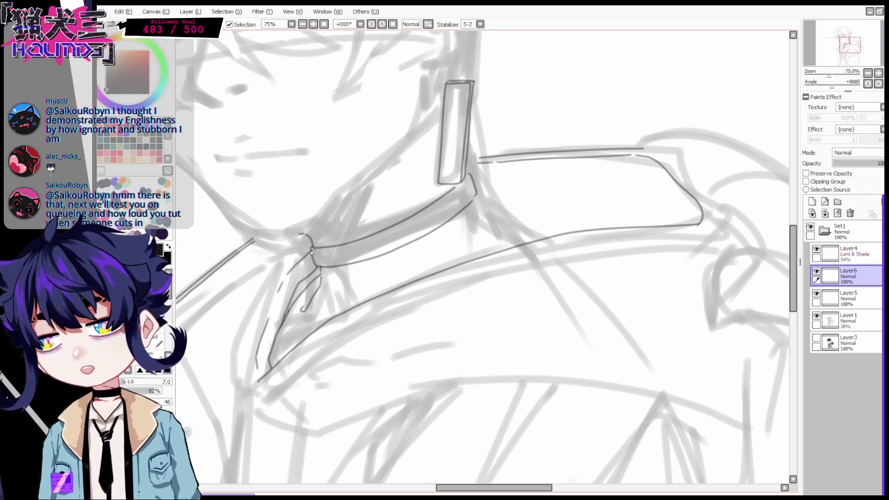
pyautogui.moveTo(311, 250); pyautogui.dragTo(277, 292)
pyautogui.moveTo(258, 380); pyautogui.dragTo(258, 387)
pyautogui.moveTo(351, 328)
pyautogui.mouseDown()
pyautogui.moveTo(508, 269)
pyautogui.moveTo(631, 241)
pyautogui.moveTo(697, 238)
pyautogui.mouseUp()
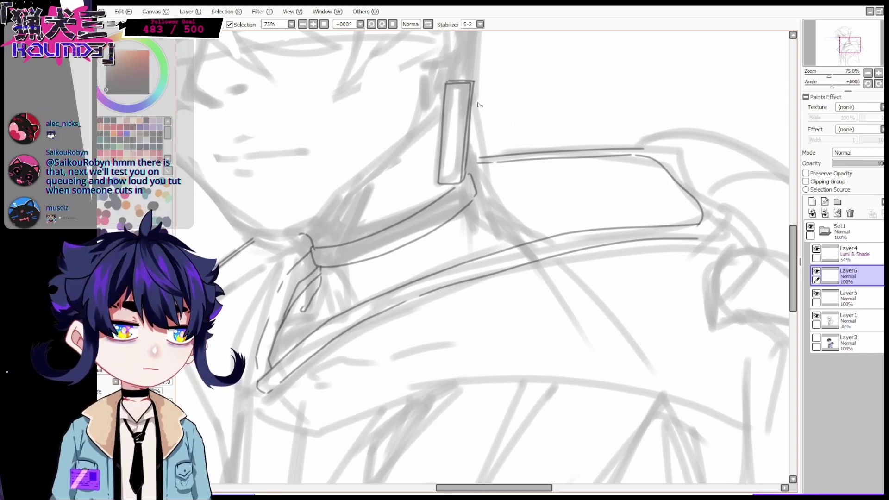
# Ink the hood rim's outer corner, checking it in a mirrored view, and add the neck line behind the choker
pyautogui.press('h')
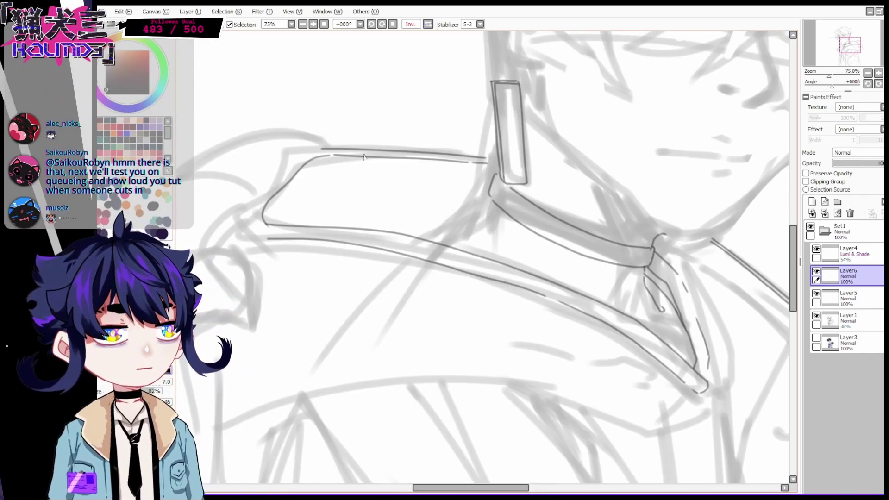
pyautogui.moveTo(501, 487); pyautogui.dragTo(476, 477)
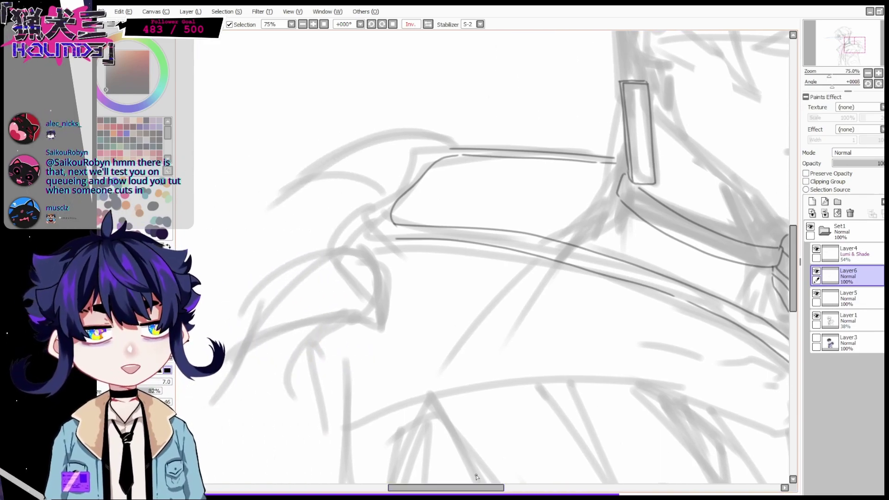
pyautogui.press('h')
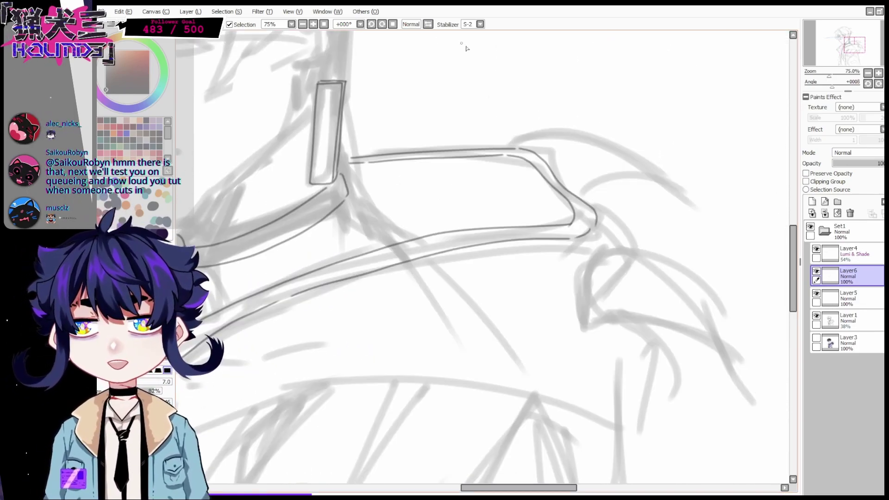
pyautogui.moveTo(346, 198); pyautogui.dragTo(362, 222)
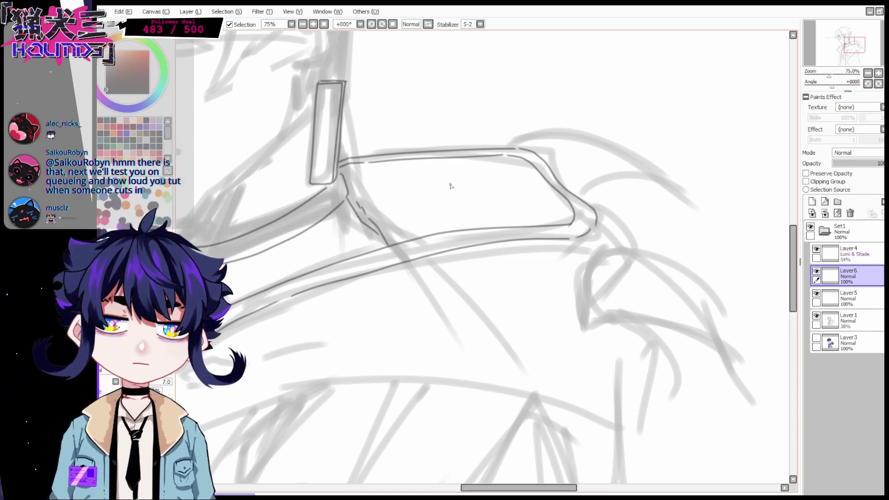
# Ink the hood's lower front curve at the throat and the first drawstring hanging from it with its narrow tip
pyautogui.moveTo(854, 45); pyautogui.dragTo(845, 49)
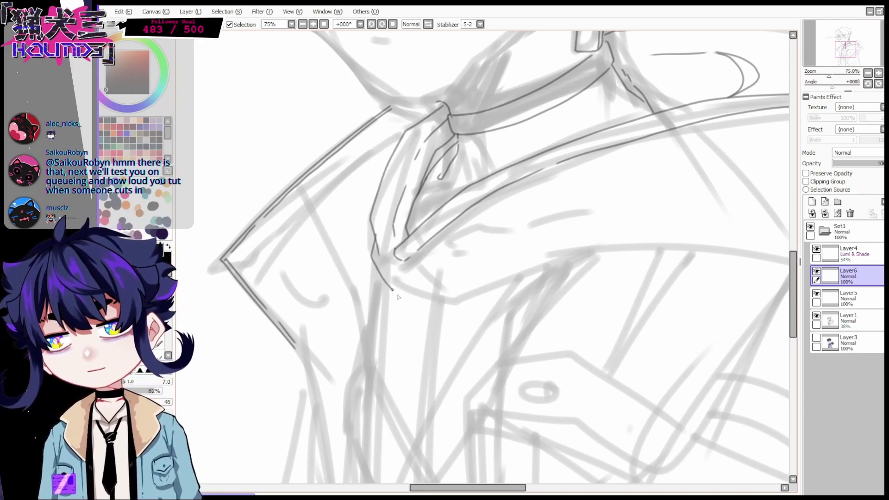
pyautogui.moveTo(394, 293); pyautogui.dragTo(416, 297)
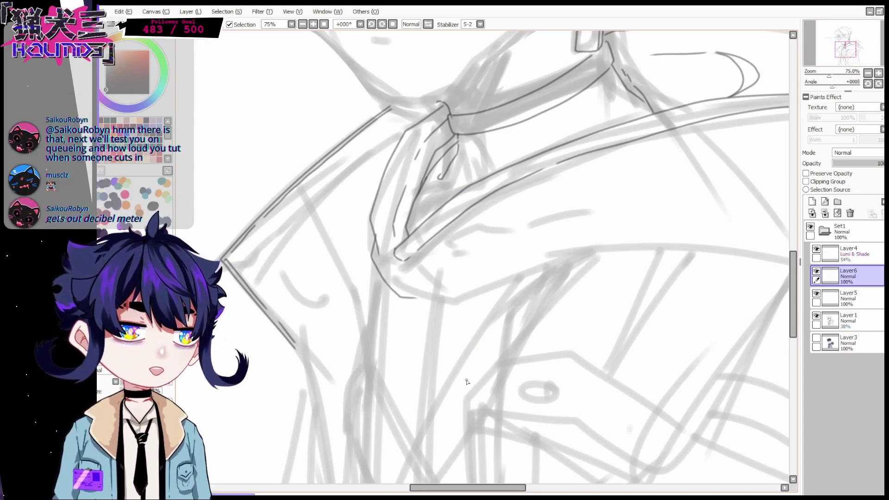
pyautogui.click(847, 52)
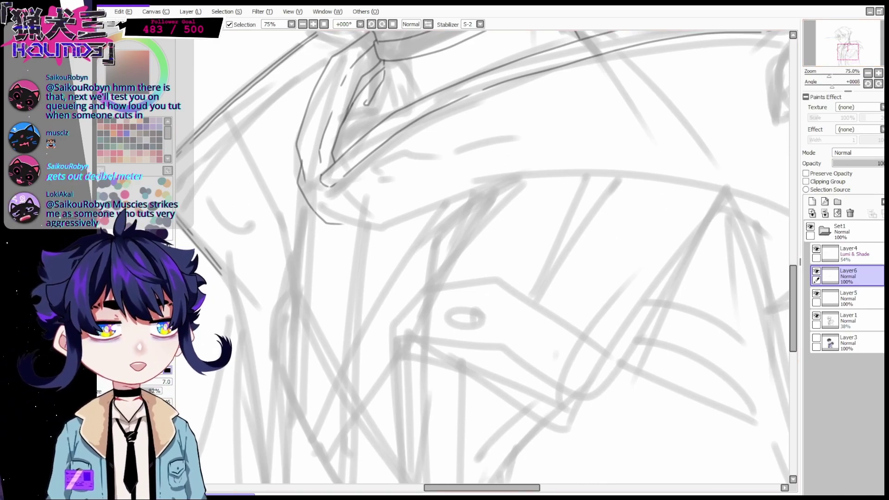
pyautogui.moveTo(272, 342)
pyautogui.mouseDown()
pyautogui.moveTo(276, 380)
pyautogui.moveTo(313, 209)
pyautogui.mouseUp()
pyautogui.moveTo(270, 380)
pyautogui.mouseDown()
pyautogui.moveTo(266, 407)
pyautogui.moveTo(274, 381)
pyautogui.mouseUp()
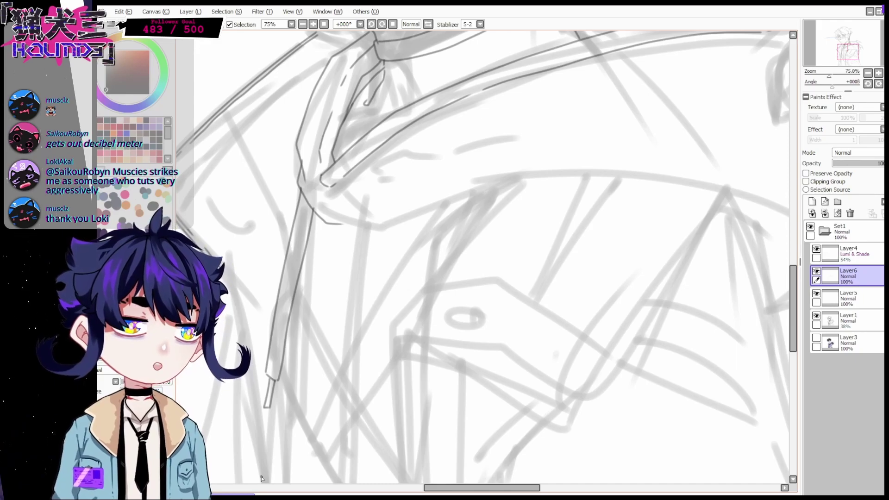
# Ink the second hanging drawstring with its narrow tip and eyelet, using a mirrored view
pyautogui.moveTo(793, 308); pyautogui.dragTo(792, 325)
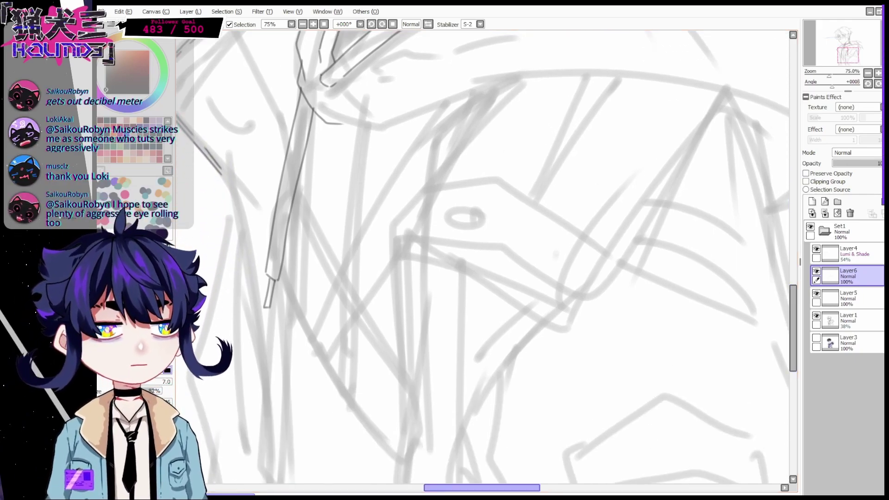
pyautogui.click(428, 24)
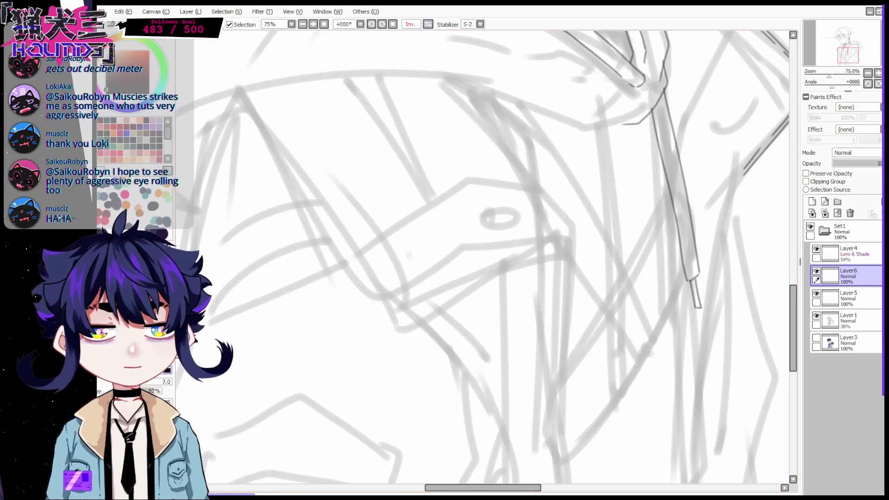
pyautogui.moveTo(582, 115)
pyautogui.mouseDown()
pyautogui.moveTo(608, 177)
pyautogui.moveTo(591, 204)
pyautogui.moveTo(598, 359)
pyautogui.mouseUp()
pyautogui.moveTo(611, 320)
pyautogui.mouseDown()
pyautogui.moveTo(601, 392)
pyautogui.moveTo(606, 369)
pyautogui.mouseUp()
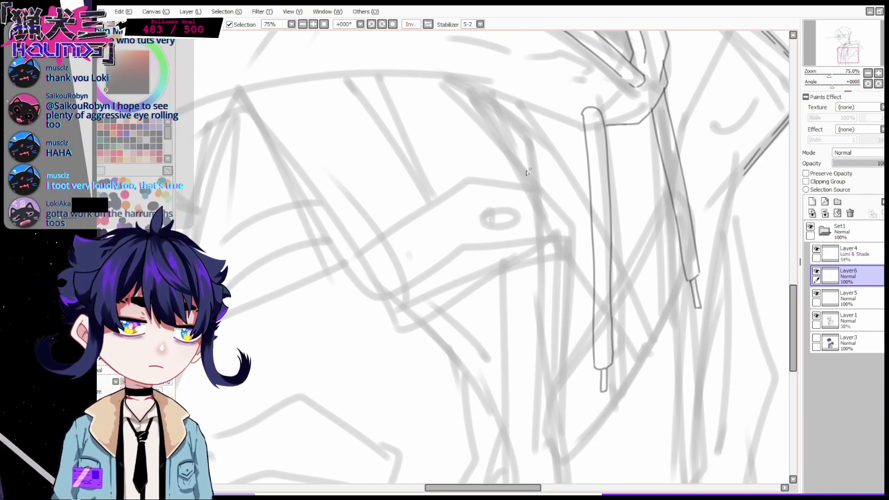
pyautogui.press('h')
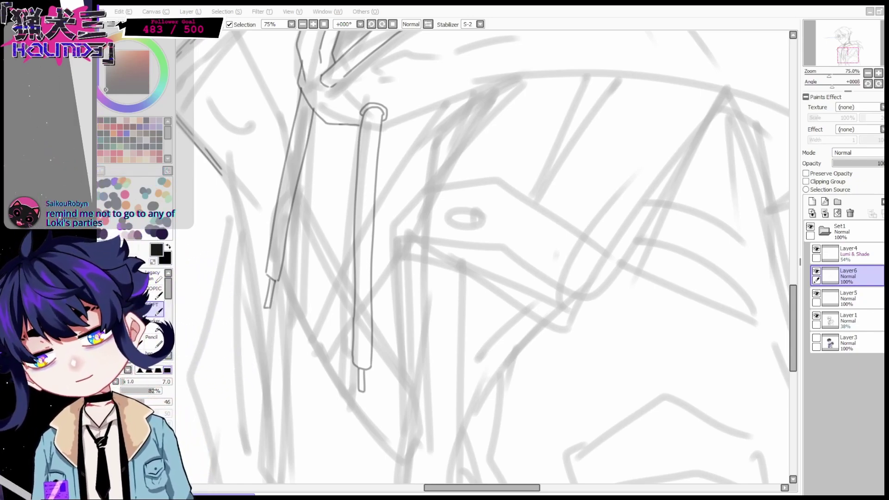
# Ink the two curved horn shapes at the back of the hood, using a mirrored view
pyautogui.moveTo(865, 59); pyautogui.dragTo(880, 53)
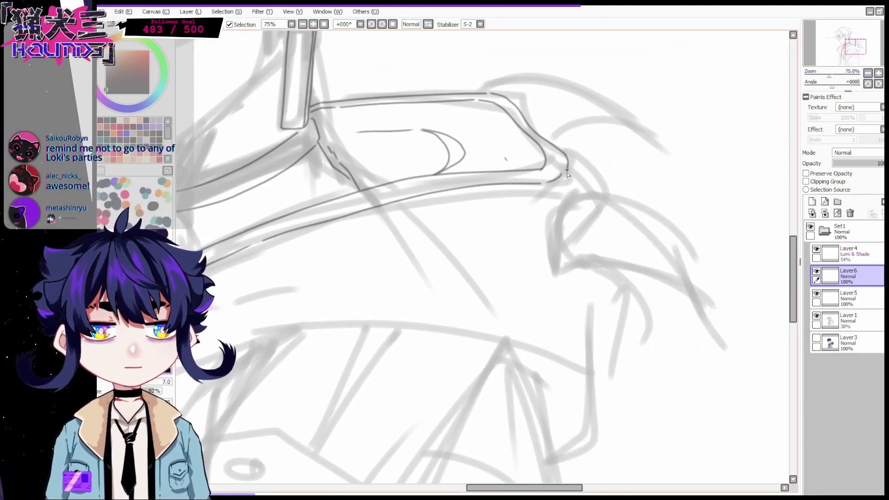
pyautogui.press('h')
pyautogui.moveTo(401, 198)
pyautogui.mouseDown()
pyautogui.moveTo(322, 210)
pyautogui.moveTo(261, 313)
pyautogui.moveTo(260, 300)
pyautogui.moveTo(393, 266)
pyautogui.mouseUp()
pyautogui.moveTo(462, 96)
pyautogui.mouseDown()
pyautogui.moveTo(432, 93)
pyautogui.moveTo(353, 140)
pyautogui.mouseUp()
pyautogui.press('h')
# Ink the hood's lower edge from the drawstring across the shoulder and its back edge below the horns
pyautogui.moveTo(537, 487); pyautogui.dragTo(498, 487)
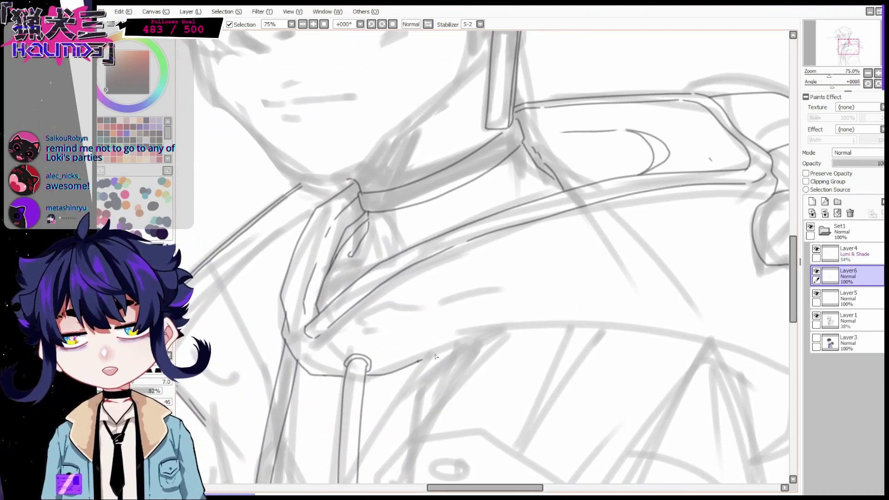
pyautogui.moveTo(490, 393); pyautogui.dragTo(298, 393)
pyautogui.moveTo(391, 334); pyautogui.dragTo(464, 348)
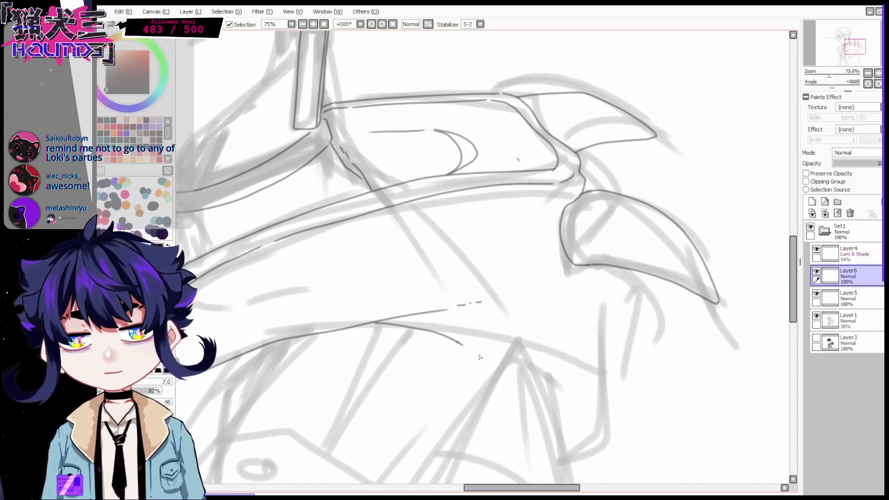
pyautogui.moveTo(504, 374); pyautogui.dragTo(562, 430)
pyautogui.moveTo(601, 266)
pyautogui.mouseDown()
pyautogui.moveTo(603, 338)
pyautogui.moveTo(571, 458)
pyautogui.mouseUp()
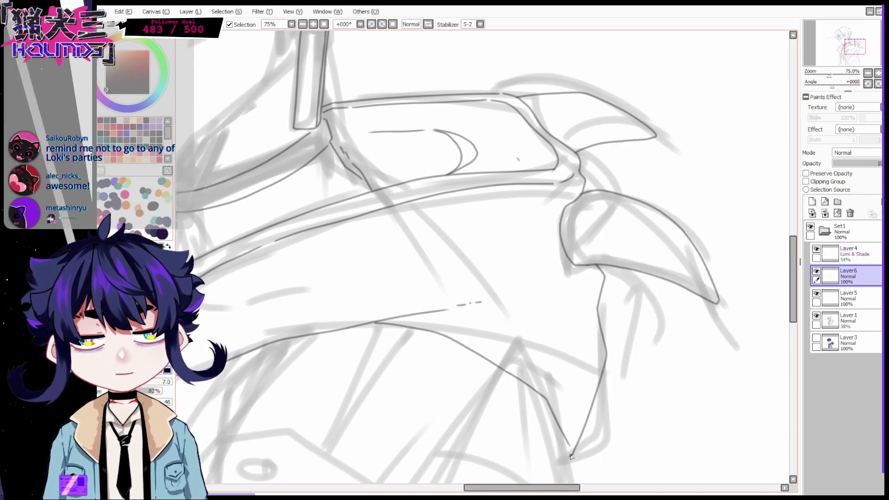
# Lower the sketch layer Layer1 to 25% opacity and return to the line-art layer Layer6
pyautogui.click(867, 73)
pyautogui.click(867, 72)
pyautogui.moveTo(858, 47); pyautogui.dragTo(843, 59)
pyautogui.click(847, 320)
pyautogui.click(846, 163)
pyautogui.click(816, 272)
pyautogui.click(816, 272)
pyautogui.click(826, 276)
pyautogui.click(877, 72)
pyautogui.click(877, 72)
pyautogui.click(867, 73)
pyautogui.click(877, 72)
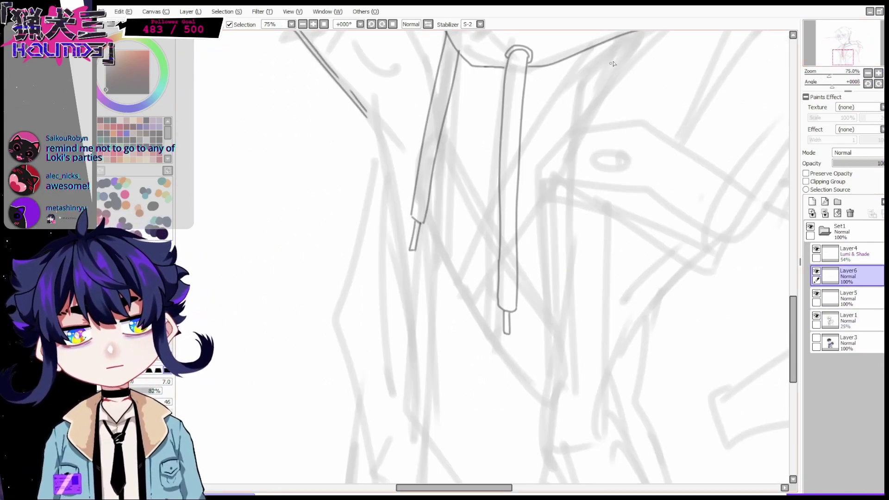
# Ink the diagonal chest strap running from under the hood behind the drawstring, with its angled end and edge details
pyautogui.click(844, 55)
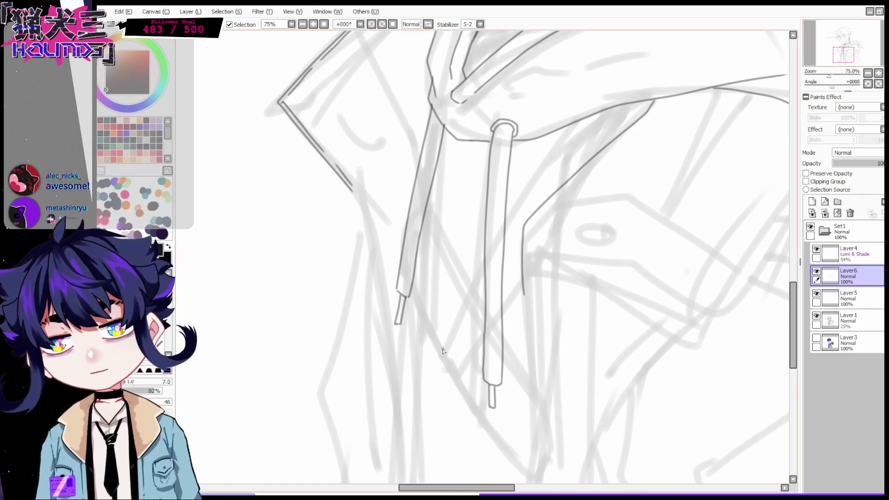
pyautogui.moveTo(506, 218); pyautogui.dragTo(573, 122)
pyautogui.moveTo(441, 353); pyautogui.dragTo(458, 382)
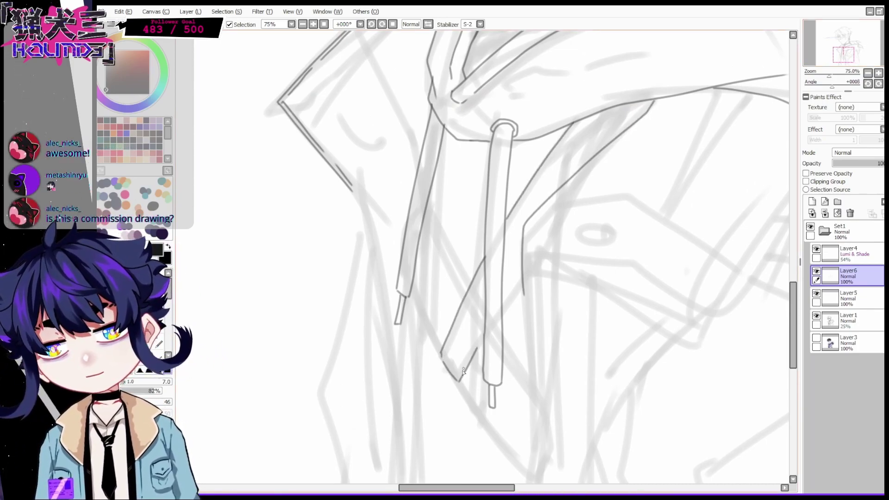
pyautogui.moveTo(504, 306); pyautogui.dragTo(519, 276)
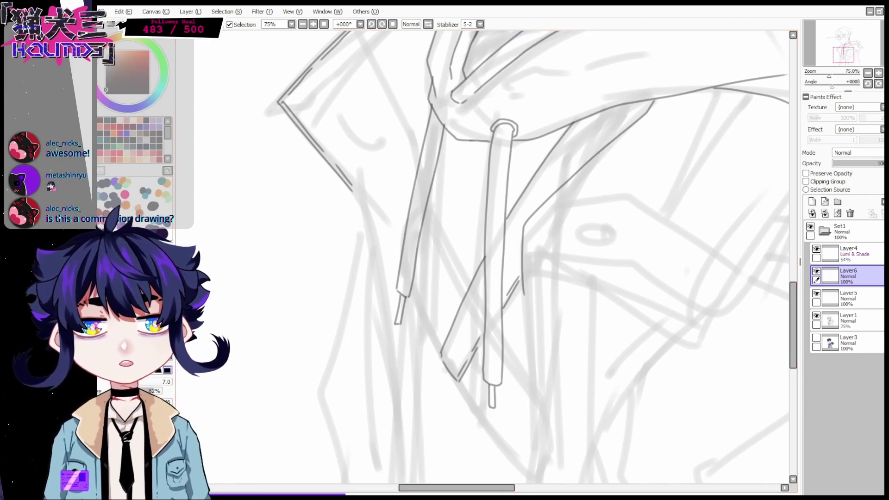
pyautogui.moveTo(600, 151); pyautogui.dragTo(638, 103)
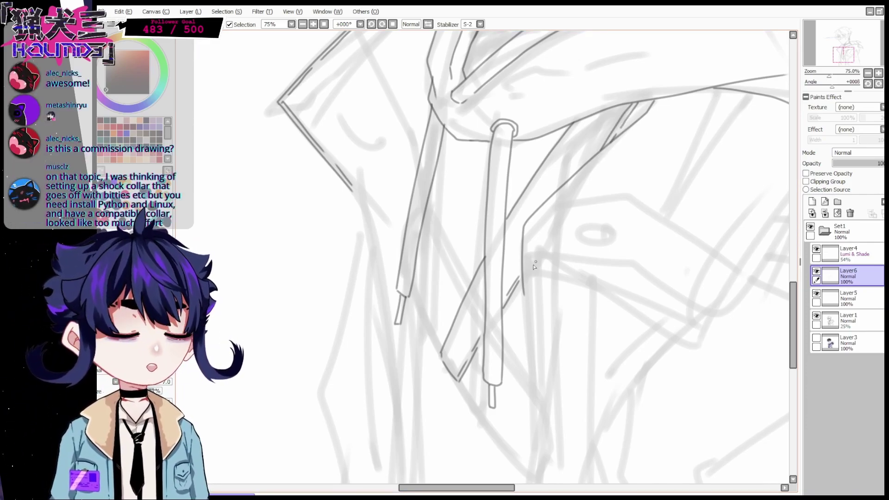
# Ink the opposing diagonal strap that crosses the chest between and below the two drawstrings
pyautogui.moveTo(425, 206); pyautogui.dragTo(467, 283)
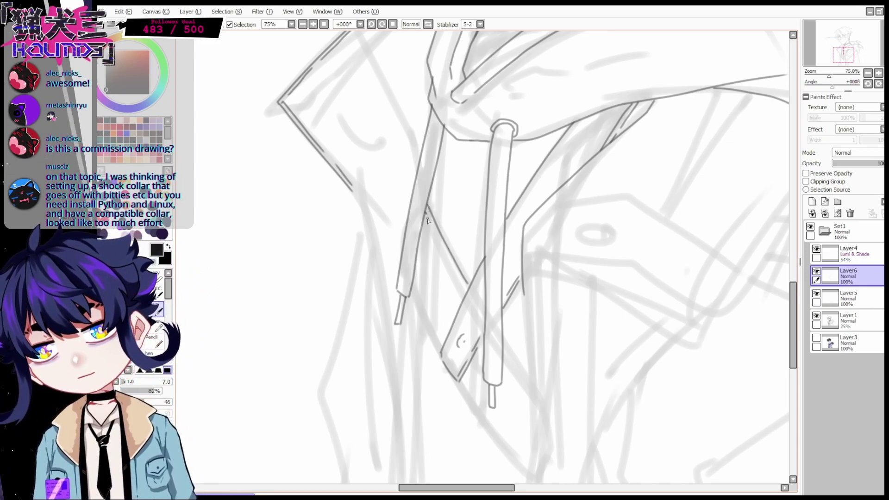
pyautogui.moveTo(502, 335); pyautogui.dragTo(532, 377)
pyautogui.moveTo(412, 288)
pyautogui.mouseDown()
pyautogui.moveTo(440, 353)
pyautogui.moveTo(527, 472)
pyautogui.mouseUp()
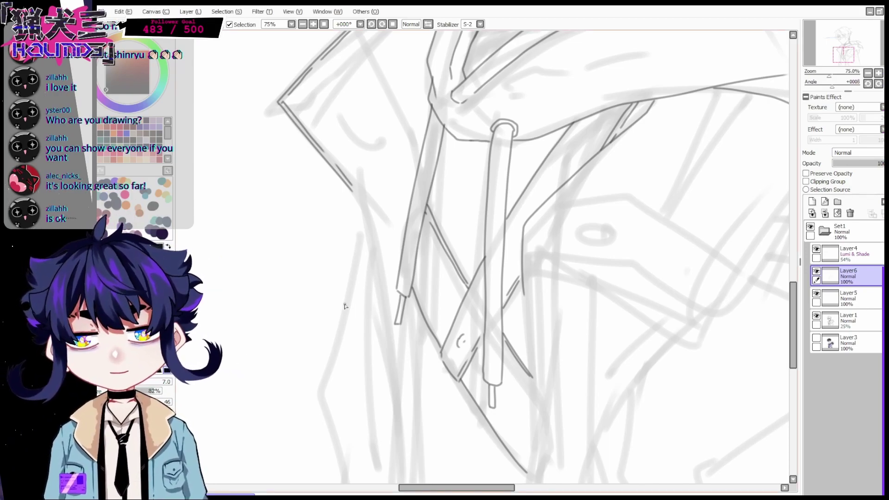
# Examine the whole figure's line art against the sketch at reduced zoom, then the chest area at closer range
pyautogui.click(886, 72)
pyautogui.click(878, 73)
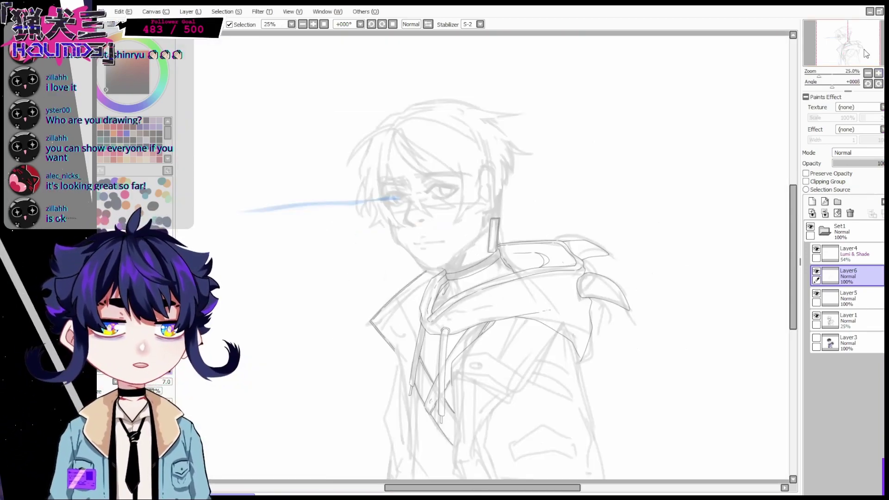
pyautogui.moveTo(859, 51); pyautogui.dragTo(858, 54)
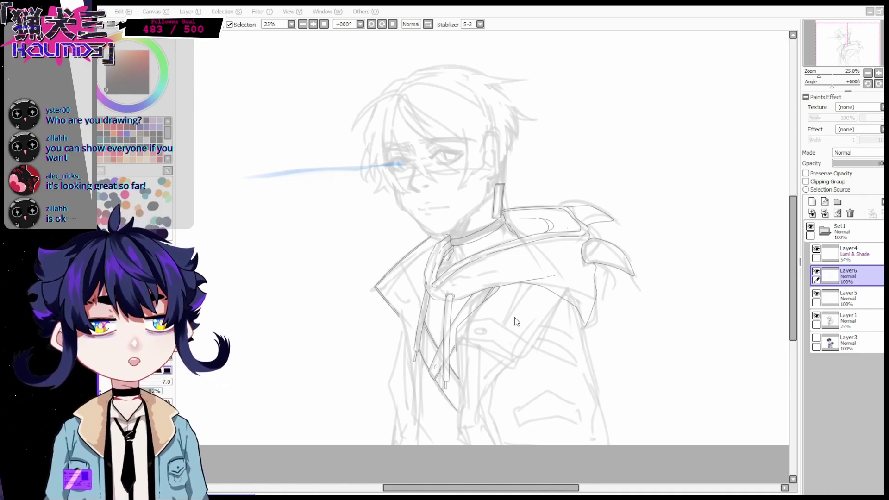
pyautogui.click(878, 73)
pyautogui.click(877, 73)
pyautogui.click(877, 72)
pyautogui.click(843, 54)
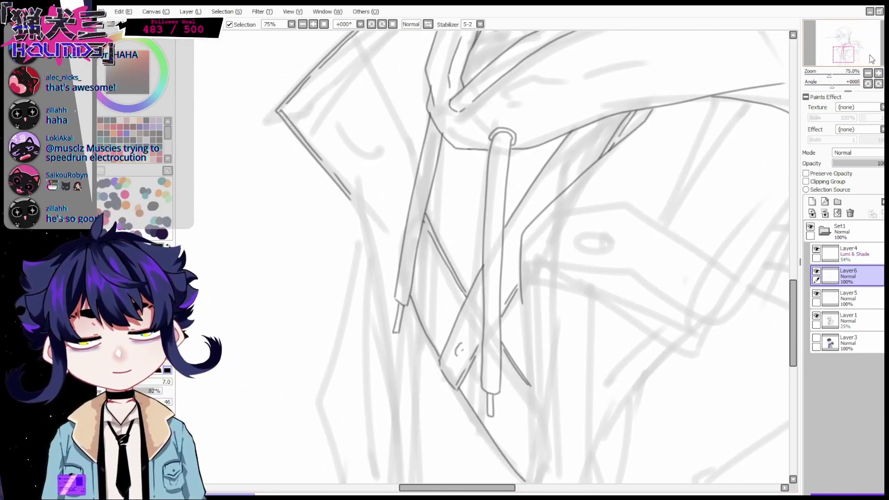
pyautogui.click(843, 55)
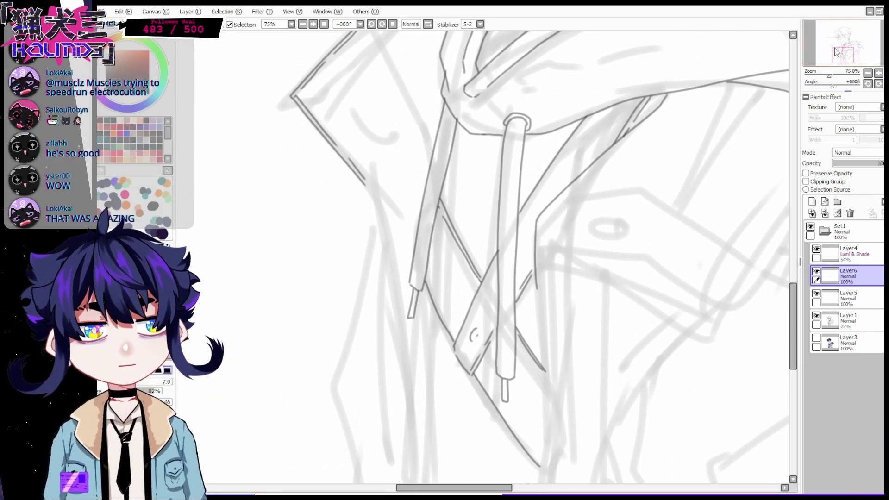
# Ink the fold line inside the jacket's pointed collar and the front edge running down from the collar's lower corner
pyautogui.moveTo(843, 54); pyautogui.dragTo(841, 50)
pyautogui.press('h')
pyautogui.moveTo(558, 157)
pyautogui.mouseDown()
pyautogui.moveTo(532, 186)
pyautogui.moveTo(481, 305)
pyautogui.mouseUp()
pyautogui.moveTo(792, 303); pyautogui.dragTo(792, 317)
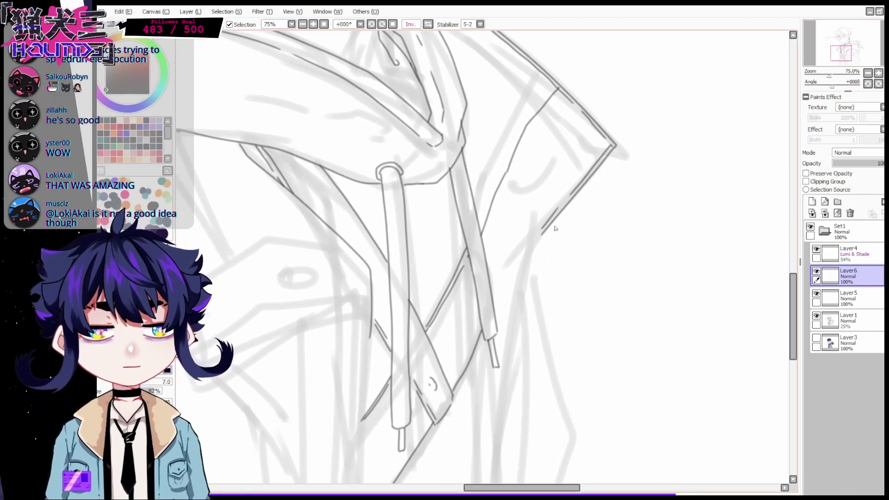
pyautogui.moveTo(542, 235); pyautogui.dragTo(509, 372)
# Ink the jacket's inner front edge with its parallel outer line down to the canvas edge, plus a small shirt fold beside them
pyautogui.scroll(-8, 530, 279)
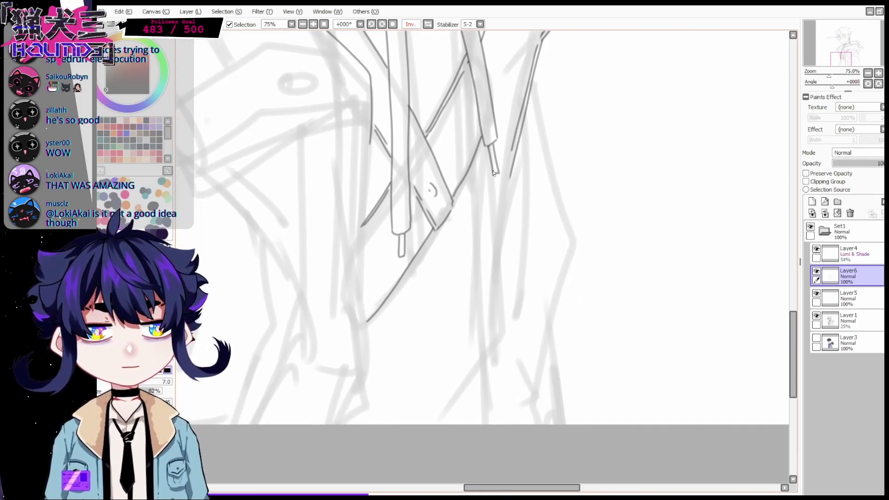
pyautogui.moveTo(488, 146); pyautogui.dragTo(499, 274)
pyautogui.moveTo(491, 353); pyautogui.dragTo(498, 418)
pyautogui.moveTo(413, 417); pyautogui.dragTo(458, 378)
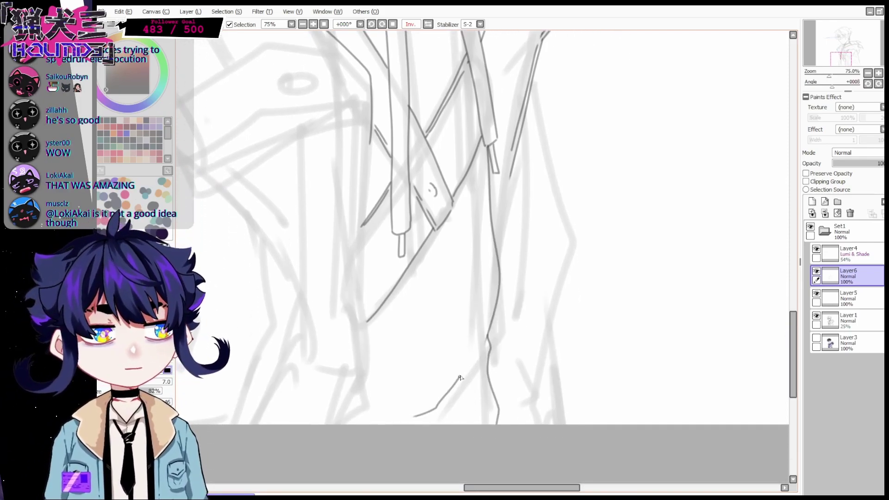
pyautogui.click(867, 74)
pyautogui.moveTo(569, 212); pyautogui.dragTo(566, 378)
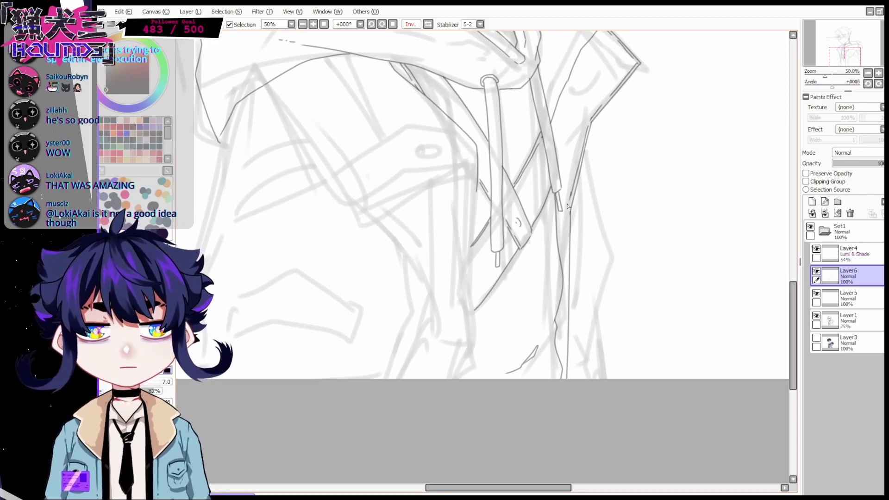
pyautogui.press('Home')
pyautogui.press('pageup')
pyautogui.moveTo(877, 58); pyautogui.dragTo(877, 64)
pyautogui.press('pageup')
pyautogui.press('pageup')
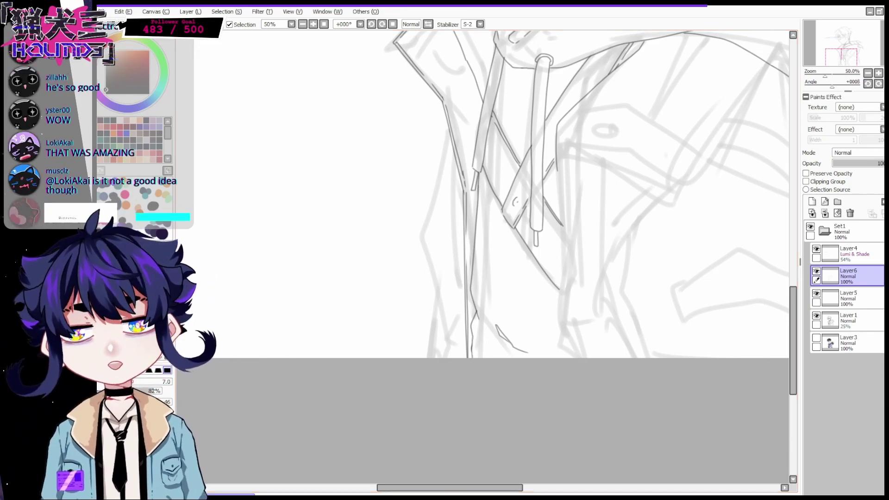
pyautogui.press('e')
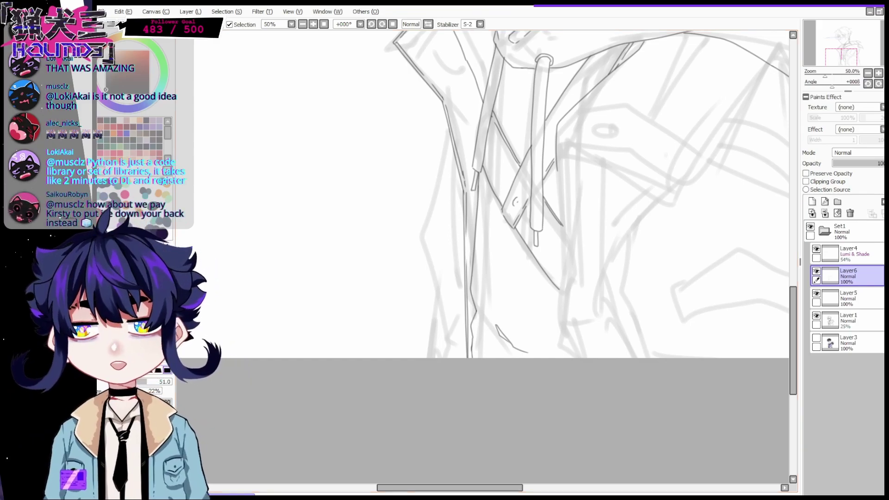
pyautogui.press('e')
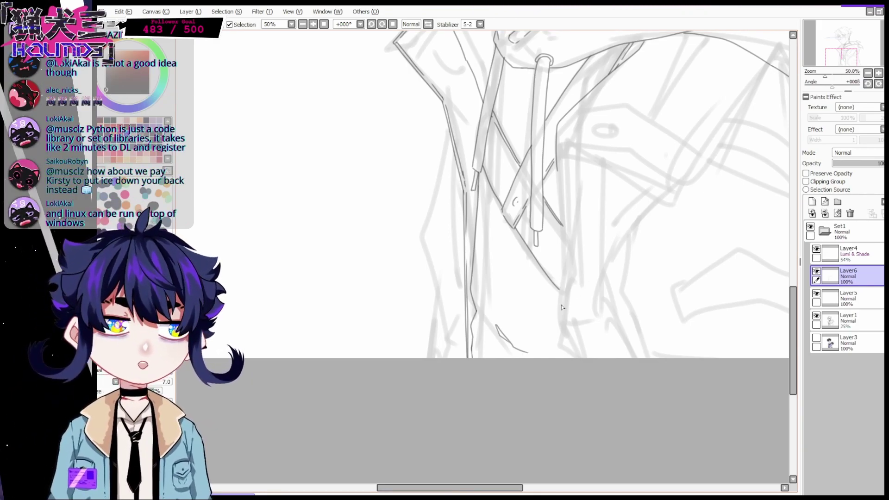
# Ink the jacket's outer side contour with its lower folds, from below the pointed collar to the canvas edge
pyautogui.click(878, 73)
pyautogui.moveTo(841, 61); pyautogui.dragTo(839, 58)
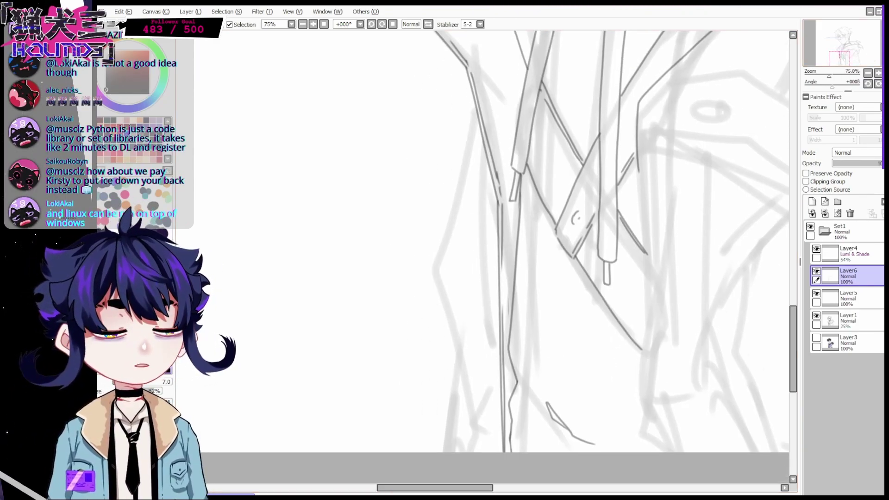
pyautogui.moveTo(471, 123); pyautogui.dragTo(433, 270)
pyautogui.moveTo(446, 335); pyautogui.dragTo(423, 469)
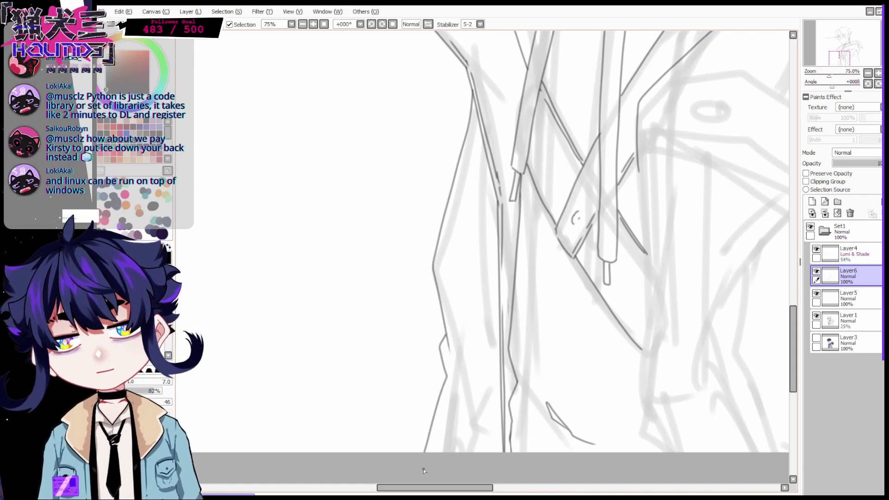
pyautogui.moveTo(470, 90); pyautogui.dragTo(439, 419)
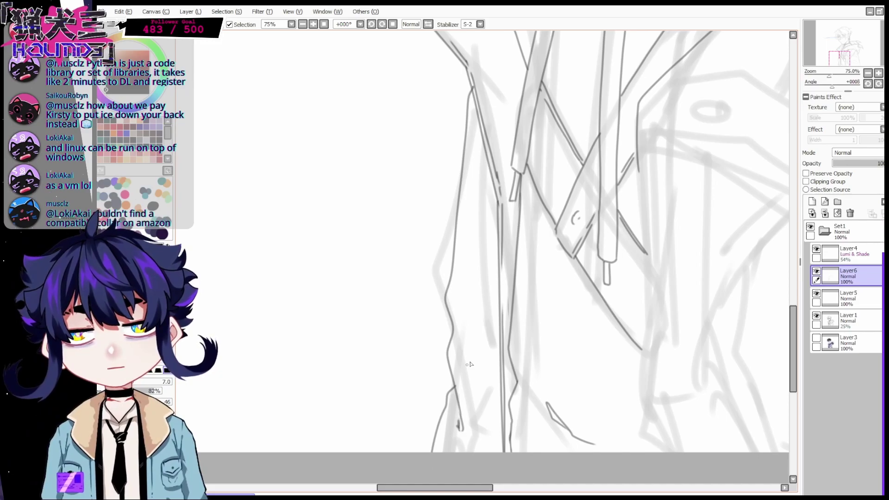
# Add a small button and a diagonal seam line across the jacket's pointed collar
pyautogui.click(868, 73)
pyautogui.moveTo(840, 58); pyautogui.dragTo(841, 56)
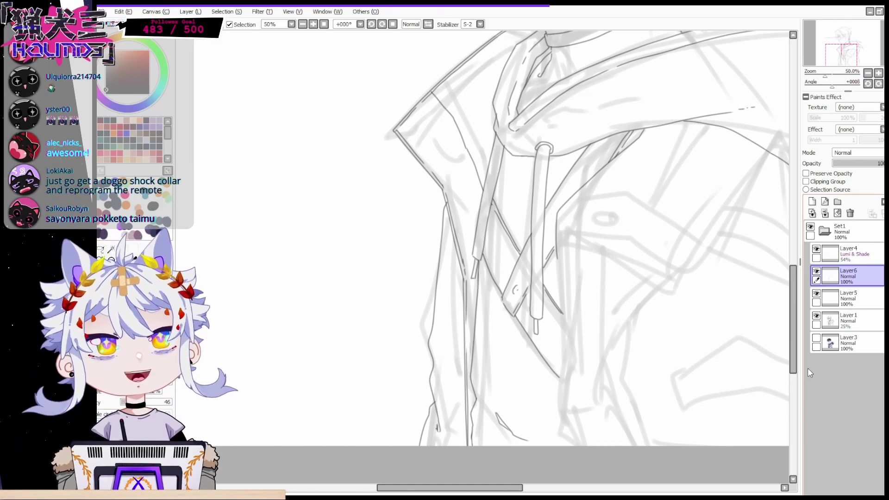
pyautogui.moveTo(844, 52)
pyautogui.mouseDown()
pyautogui.moveTo(836, 49)
pyautogui.moveTo(877, 49)
pyautogui.mouseUp()
pyautogui.click(877, 73)
pyautogui.click(877, 73)
pyautogui.moveTo(432, 431); pyautogui.dragTo(509, 351)
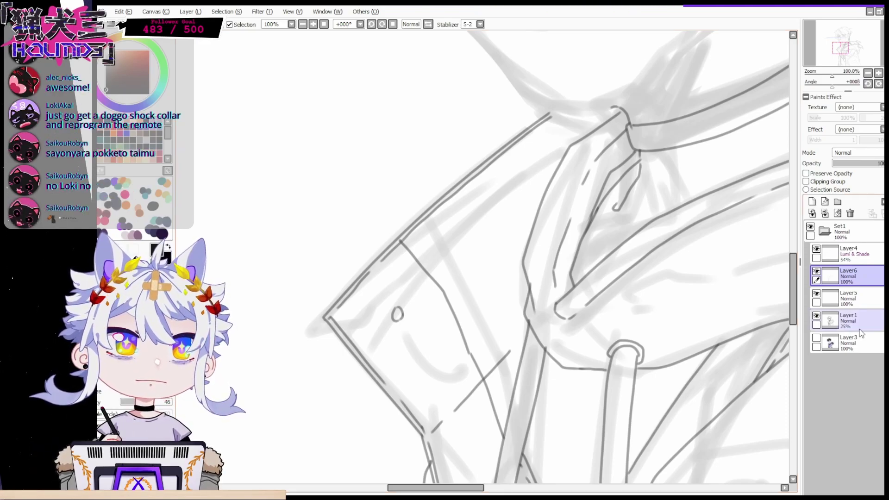
# Ink the double lower edge of the jacket's chest flap, ending beside the crossed straps
pyautogui.moveTo(715, 313)
pyautogui.mouseDown()
pyautogui.moveTo(644, 306)
pyautogui.moveTo(618, 291)
pyautogui.mouseUp()
pyautogui.click(868, 73)
pyautogui.moveTo(546, 324); pyautogui.dragTo(472, 135)
pyautogui.click(428, 24)
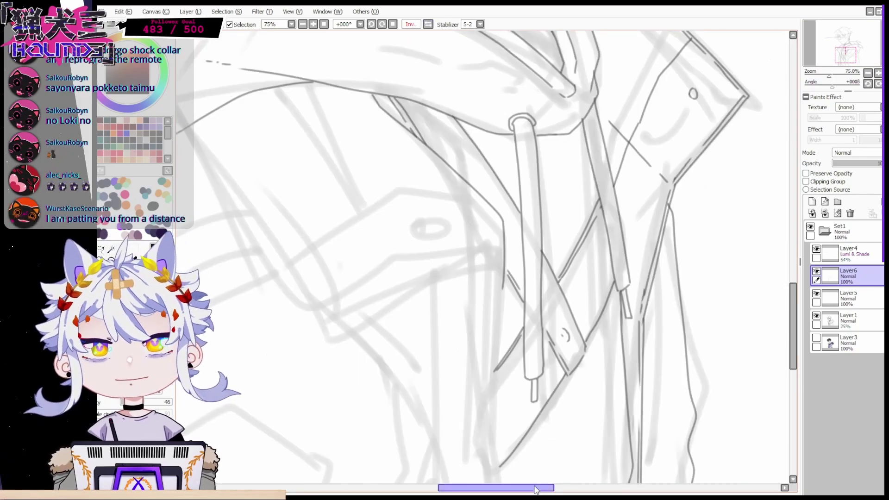
pyautogui.moveTo(535, 489); pyautogui.dragTo(509, 489)
pyautogui.moveTo(463, 318); pyautogui.dragTo(607, 244)
pyautogui.moveTo(491, 291)
pyautogui.mouseDown()
pyautogui.moveTo(536, 257)
pyautogui.moveTo(613, 240)
pyautogui.mouseUp()
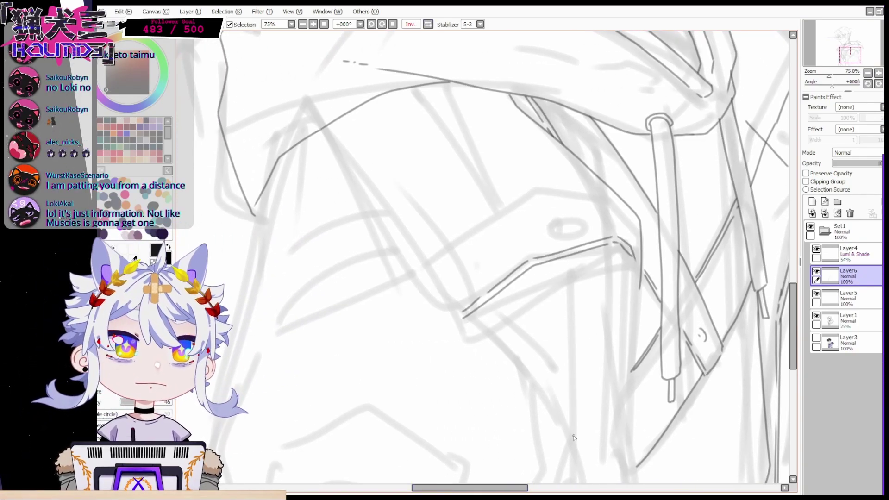
# Ink the jacket's double front edge from the chest flap's corner to the canvas edge, with a parallel placket line beside it
pyautogui.scroll(-5, 641, 144)
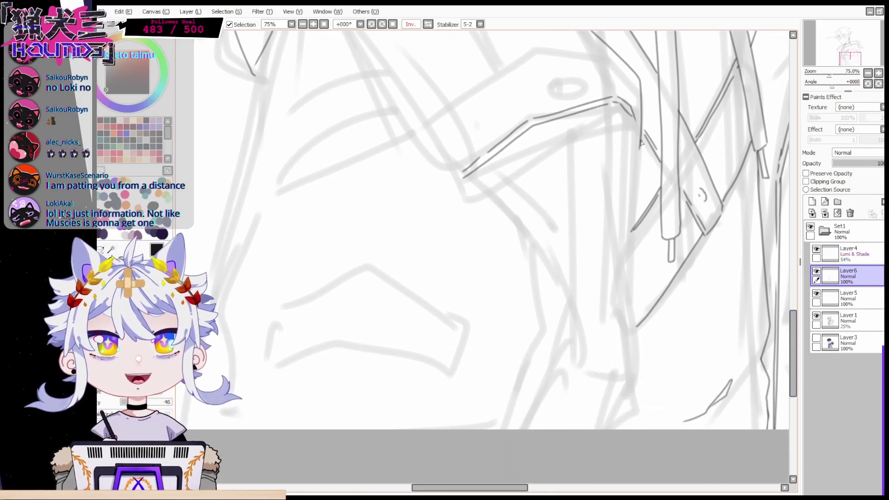
pyautogui.moveTo(628, 315); pyautogui.dragTo(620, 425)
pyautogui.moveTo(634, 116); pyautogui.dragTo(628, 210)
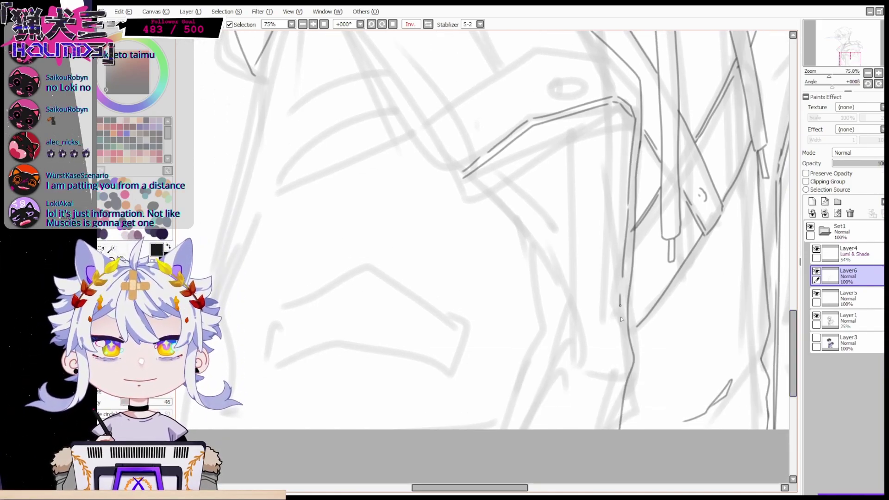
pyautogui.hotkey('ctrl', 'z')
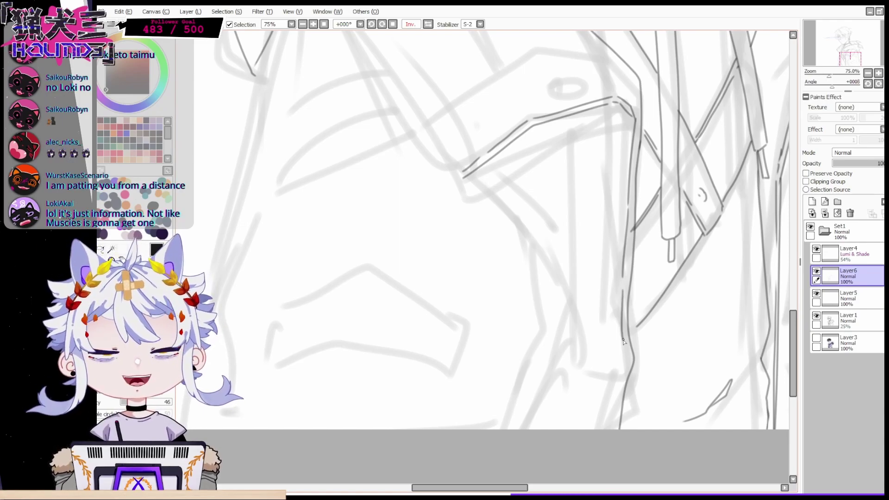
pyautogui.moveTo(620, 392); pyautogui.dragTo(613, 433)
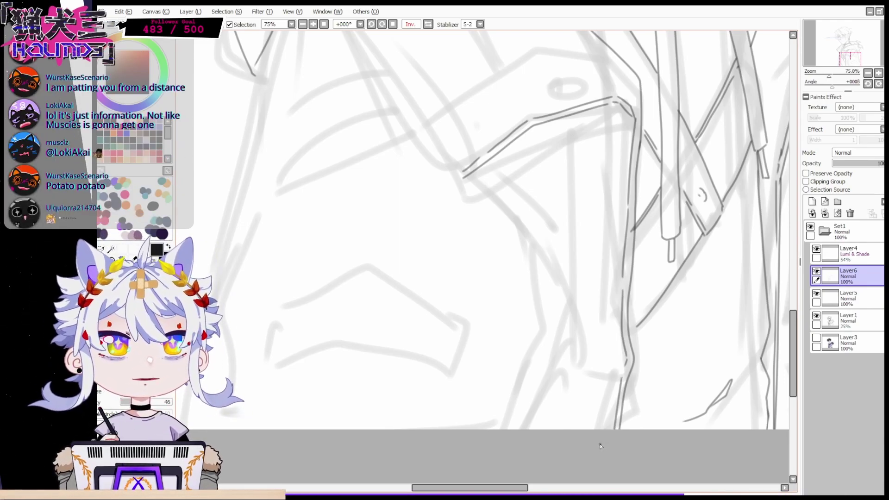
pyautogui.moveTo(585, 109); pyautogui.dragTo(579, 229)
pyautogui.moveTo(564, 372); pyautogui.dragTo(559, 428)
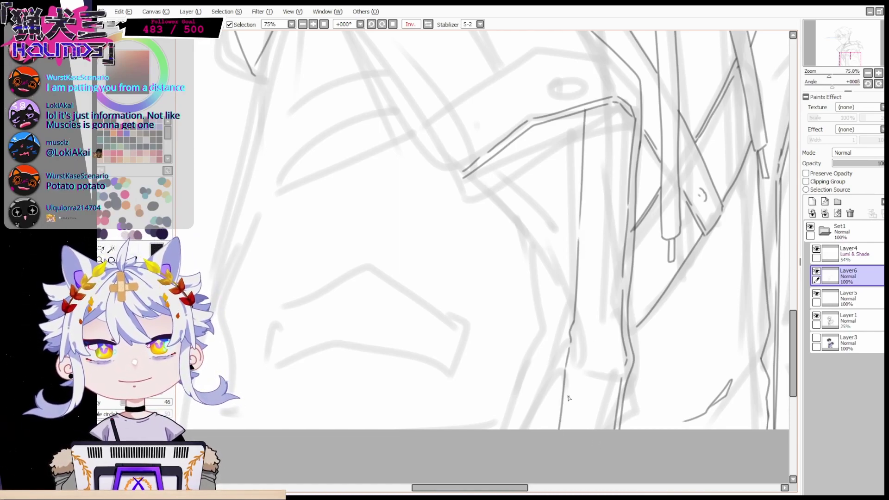
# Extend the diagonal line below the crossed straps to meet the jacket's front edge
pyautogui.press('Home')
pyautogui.press('h')
pyautogui.press('pageup')
pyautogui.press('pageup')
pyautogui.click(847, 54)
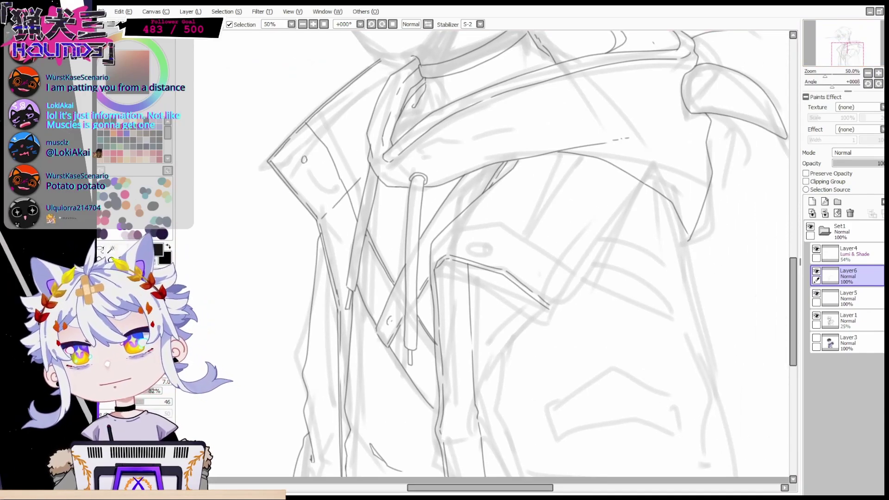
pyautogui.press('e')
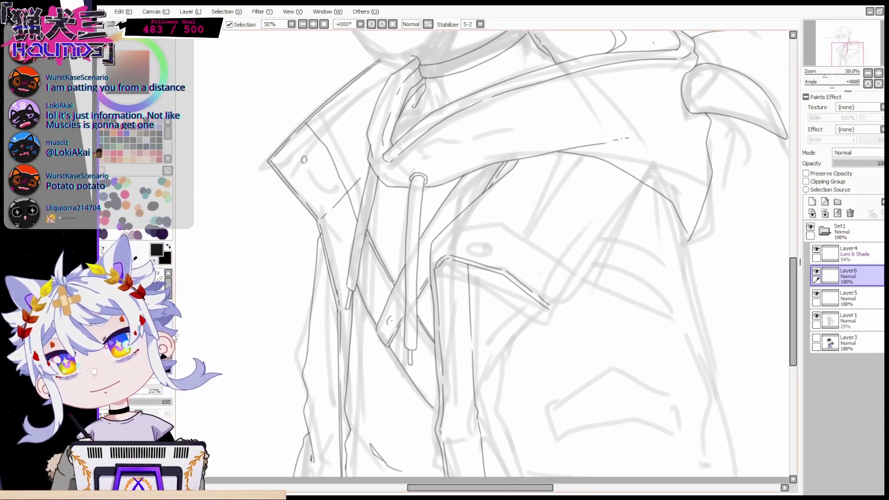
pyautogui.press('n')
pyautogui.moveTo(432, 407); pyautogui.dragTo(438, 413)
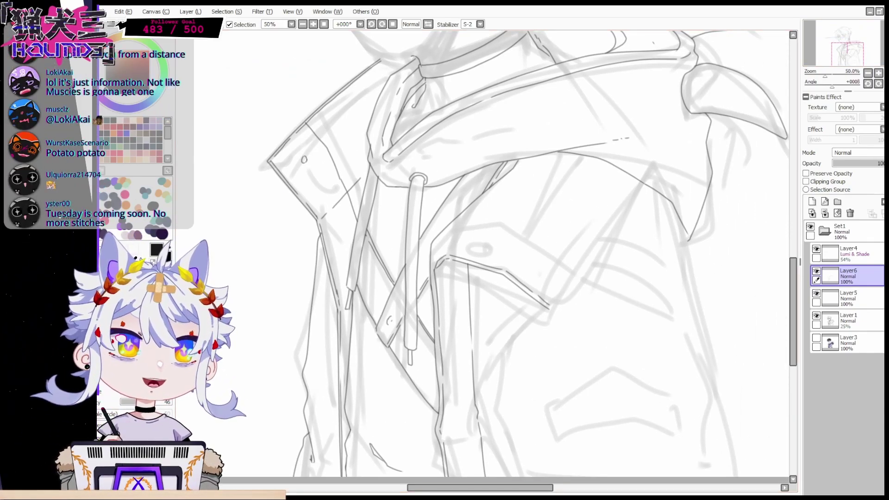
# Ink the double diagonal edge rising from the chest flap's lower tip to the underside of the hood
pyautogui.moveTo(840, 56); pyautogui.dragTo(841, 58)
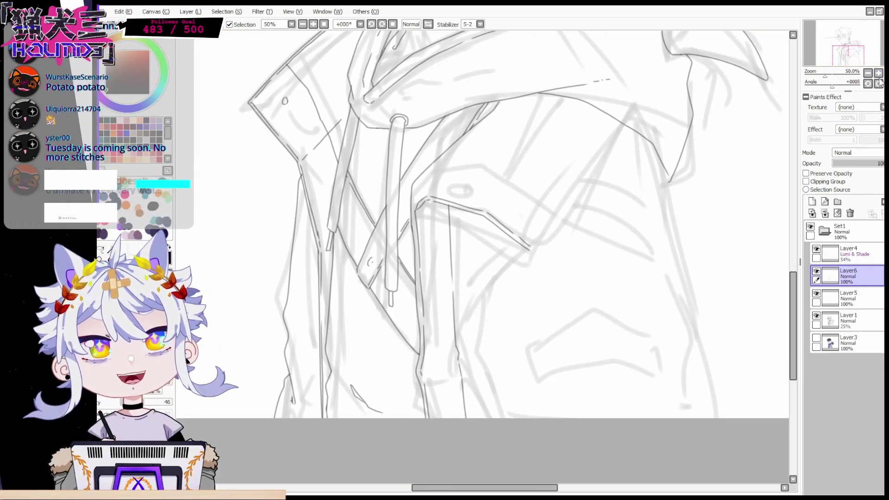
pyautogui.scroll(3, 601, 104)
pyautogui.moveTo(794, 301)
pyautogui.mouseDown()
pyautogui.moveTo(796, 285)
pyautogui.moveTo(796, 297)
pyautogui.mouseUp()
pyautogui.scroll(-1, 798, 301)
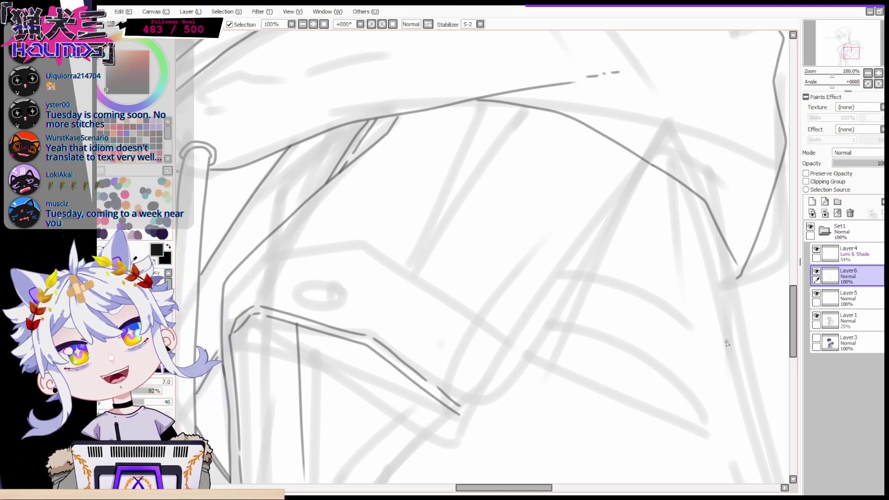
pyautogui.moveTo(462, 405); pyautogui.dragTo(634, 161)
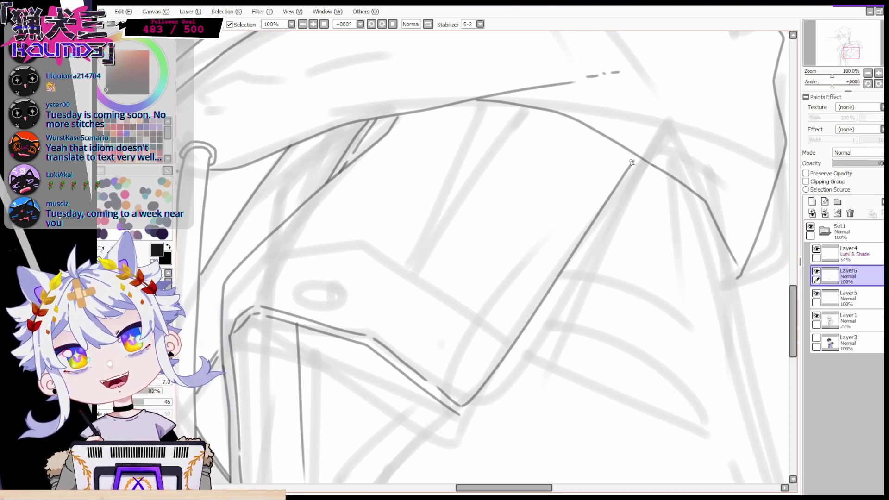
pyautogui.moveTo(465, 413)
pyautogui.mouseDown()
pyautogui.moveTo(527, 336)
pyautogui.moveTo(641, 158)
pyautogui.mouseUp()
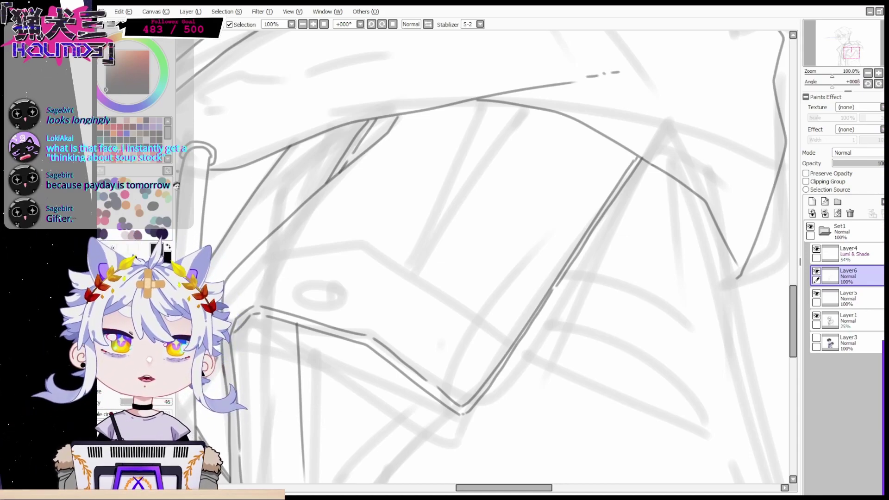
# Ink the chest flap's upper edge and a diagonal seam running from it up to the hood
pyautogui.click(428, 25)
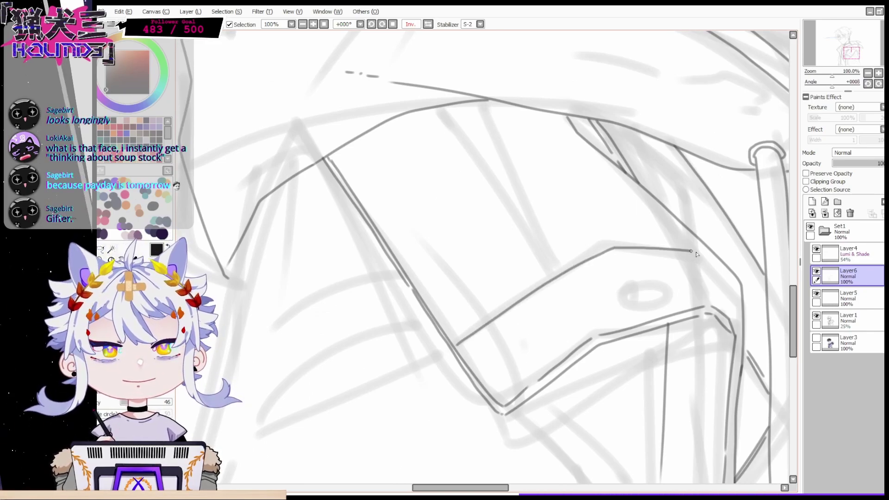
pyautogui.press('h')
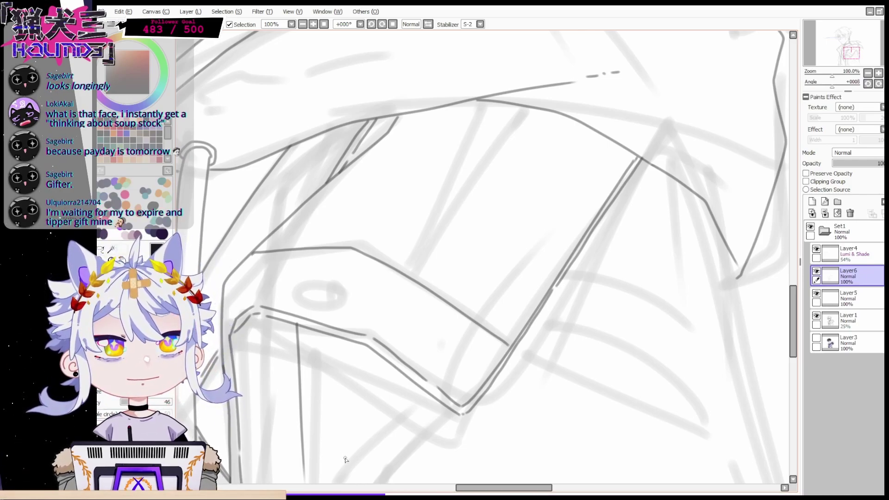
pyautogui.moveTo(398, 268); pyautogui.dragTo(517, 107)
pyautogui.press('h')
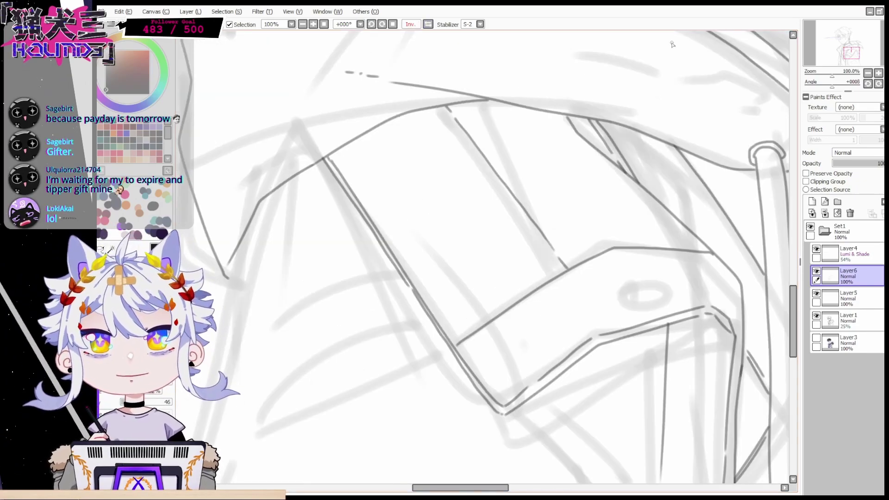
# Draw two small buttons on the chest flap, one toward each end
pyautogui.moveTo(664, 275); pyautogui.dragTo(660, 273)
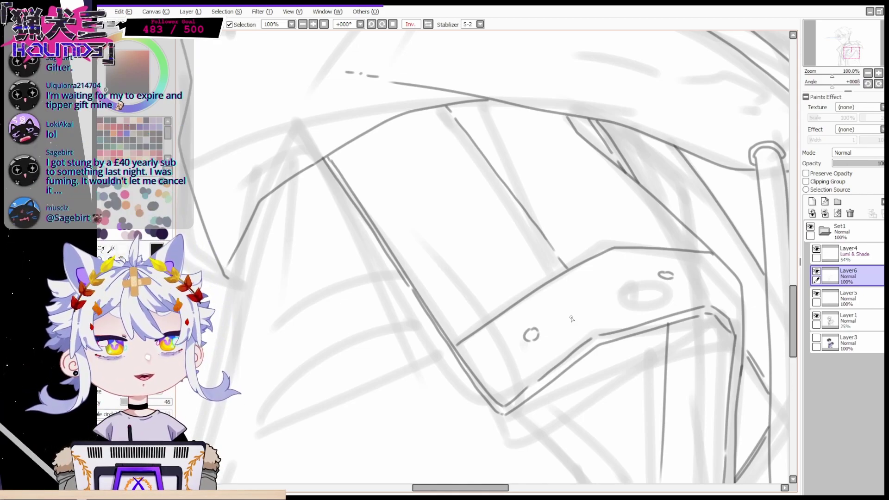
pyautogui.click(886, 73)
pyautogui.click(878, 72)
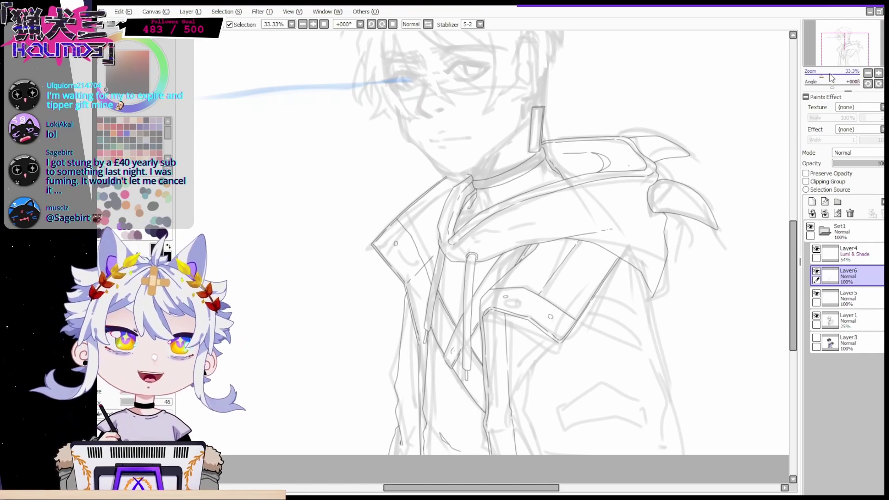
# Ink the sleeve's inner edge curving down from beneath the chest flap's tip, with a short fold line beside it
pyautogui.scroll(4, 432, 240)
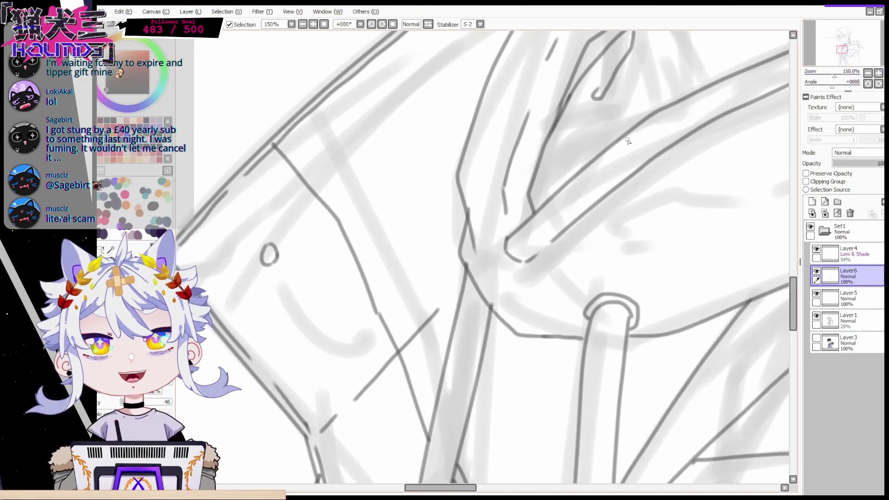
pyautogui.scroll(-1, 490, 247)
pyautogui.moveTo(491, 247); pyautogui.dragTo(372, 239)
pyautogui.moveTo(601, 324); pyautogui.dragTo(343, 210)
pyautogui.scroll(-1, 451, 323)
pyautogui.moveTo(450, 449); pyautogui.dragTo(454, 314)
pyautogui.scroll(-1, 453, 314)
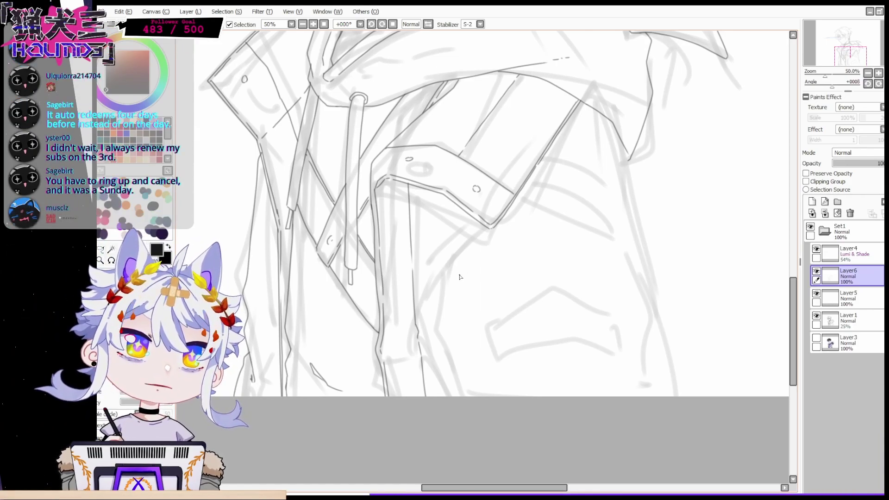
pyautogui.press('pageup')
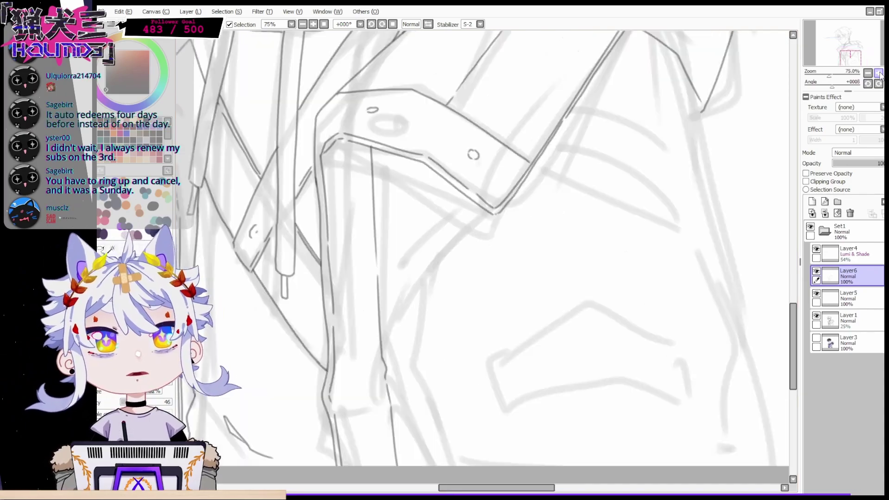
pyautogui.moveTo(486, 211); pyautogui.dragTo(430, 362)
pyautogui.moveTo(857, 64); pyautogui.dragTo(858, 66)
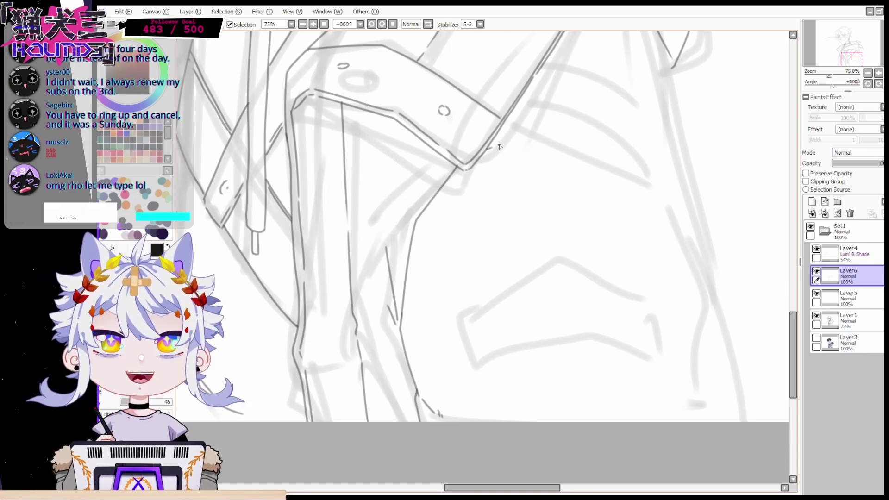
# Ink the top edge of the sleeve beside the chest flap and its far side down to the canvas edge
pyautogui.click(428, 24)
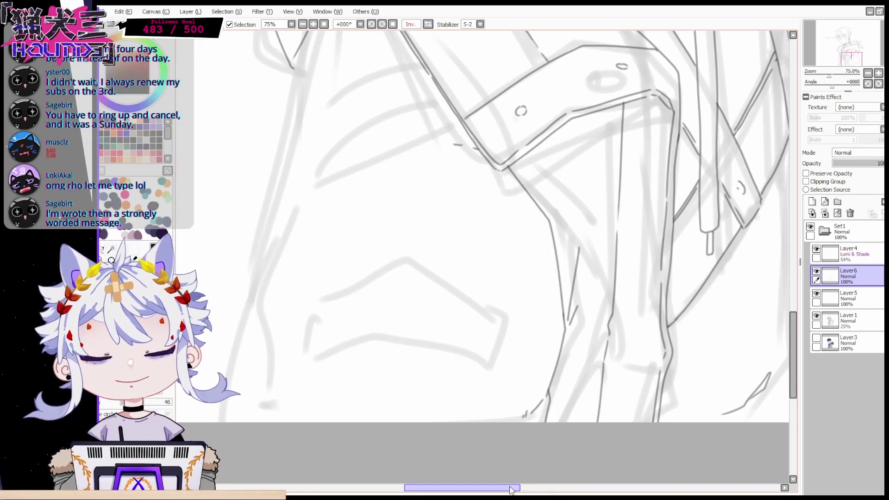
pyautogui.moveTo(587, 146); pyautogui.dragTo(499, 183)
pyautogui.moveTo(446, 294); pyautogui.dragTo(451, 413)
pyautogui.moveTo(440, 370); pyautogui.dragTo(419, 421)
# Ink the jacket's outer back edge from below the hood down to the canvas edge, with a flared lower section
pyautogui.click(867, 72)
pyautogui.moveTo(469, 156); pyautogui.dragTo(436, 363)
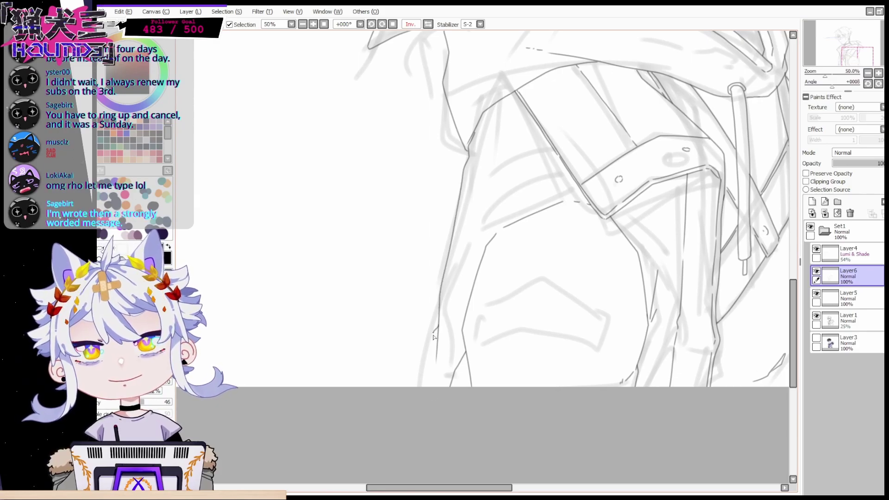
pyautogui.moveTo(440, 323)
pyautogui.mouseDown()
pyautogui.moveTo(415, 390)
pyautogui.moveTo(435, 332)
pyautogui.mouseUp()
pyautogui.hotkey('ctrl', 'z')
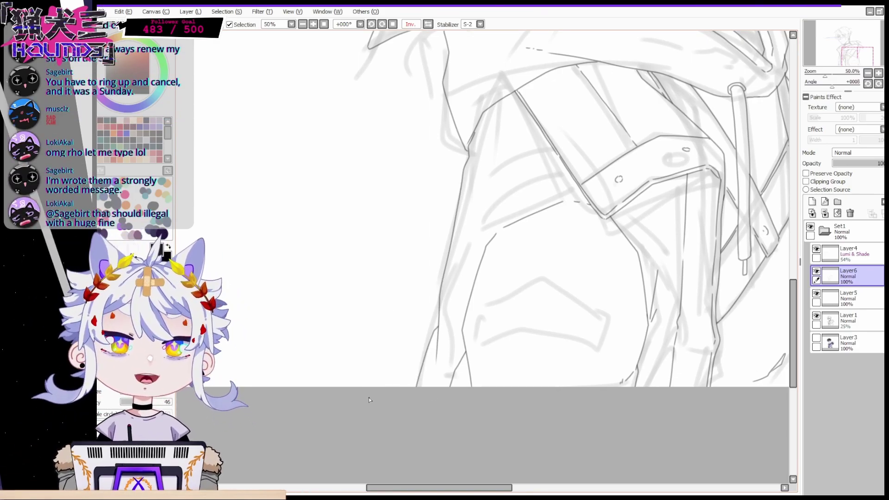
# Outline the arched patch on the sleeve with curved upper and lower edges and straight sides, and clean its lower edge
pyautogui.press('h')
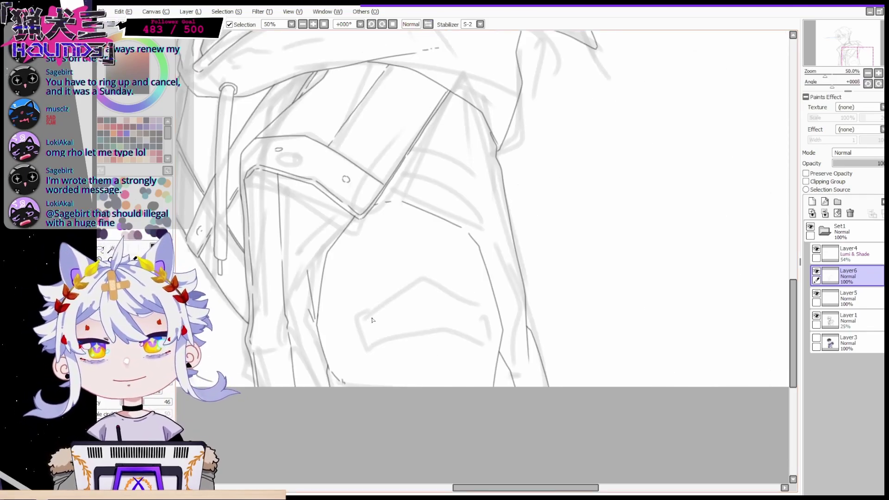
pyautogui.moveTo(396, 302)
pyautogui.mouseDown()
pyautogui.moveTo(415, 294)
pyautogui.moveTo(463, 305)
pyautogui.mouseUp()
pyautogui.moveTo(362, 323)
pyautogui.mouseDown()
pyautogui.moveTo(363, 354)
pyautogui.moveTo(461, 345)
pyautogui.mouseUp()
pyautogui.moveTo(462, 304); pyautogui.dragTo(462, 346)
pyautogui.scroll(3, 632, 225)
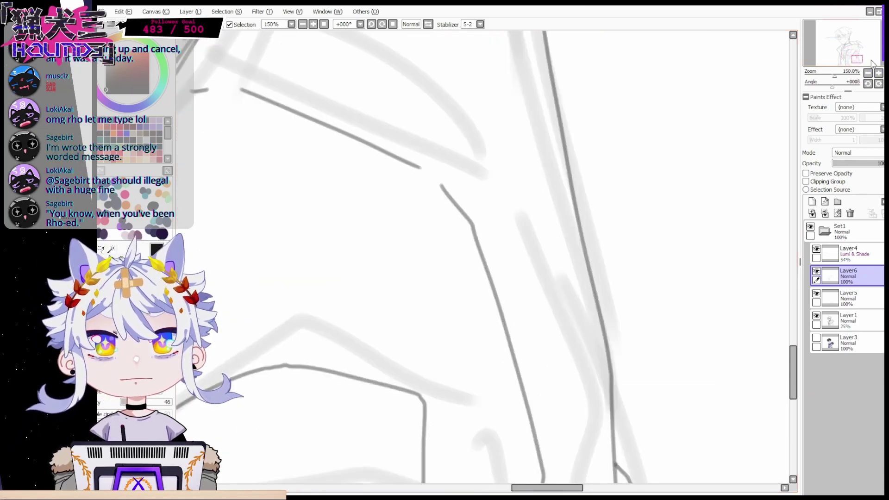
pyautogui.moveTo(422, 393); pyautogui.dragTo(571, 162)
pyautogui.moveTo(368, 281)
pyautogui.mouseDown()
pyautogui.moveTo(451, 262)
pyautogui.moveTo(564, 272)
pyautogui.mouseUp()
pyautogui.press('e')
pyautogui.moveTo(372, 288); pyautogui.dragTo(571, 285)
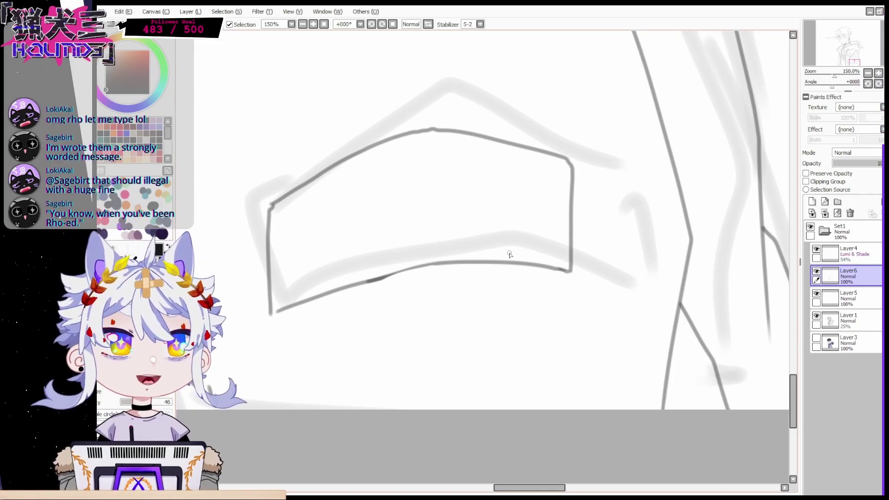
# Add a short vertical fold line below the chest flap, between the jacket's front seam and the sleeve edge
pyautogui.click(867, 73)
pyautogui.click(867, 73)
pyautogui.click(867, 74)
pyautogui.moveTo(854, 62); pyautogui.dragTo(851, 59)
pyautogui.click(878, 73)
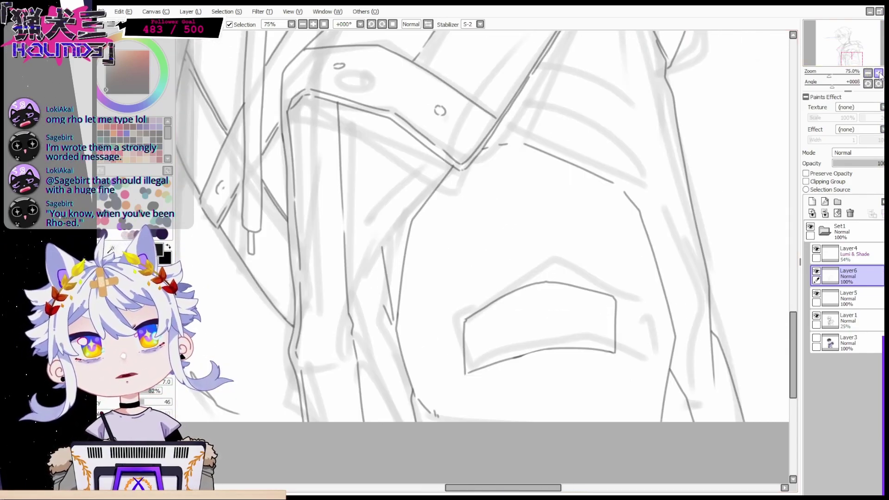
pyautogui.moveTo(377, 192); pyautogui.dragTo(377, 220)
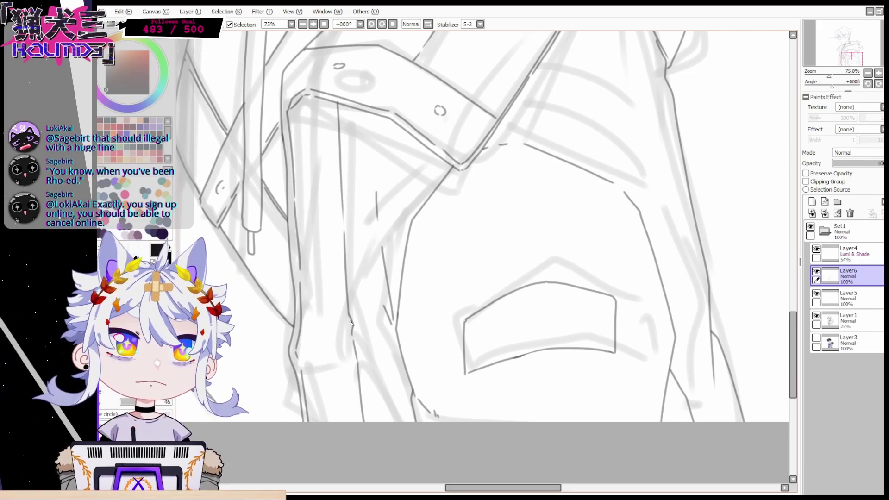
pyautogui.press('Home')
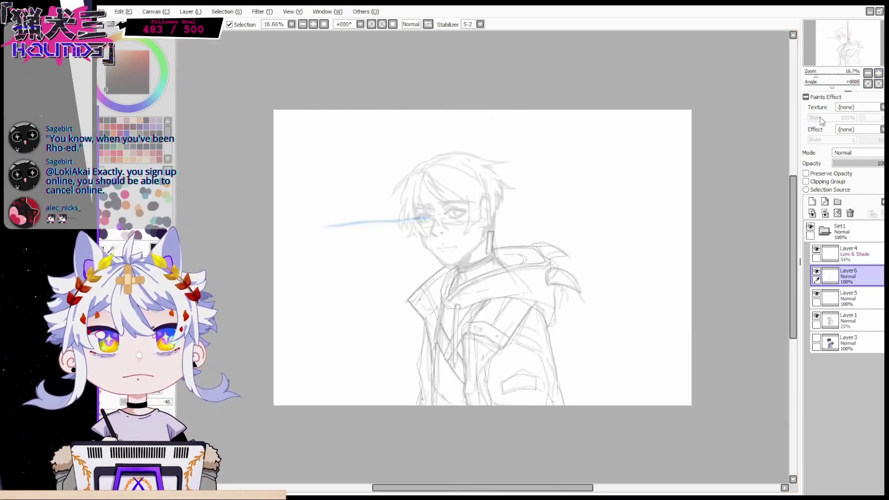
pyautogui.moveTo(847, 44); pyautogui.dragTo(846, 54)
pyautogui.click(878, 73)
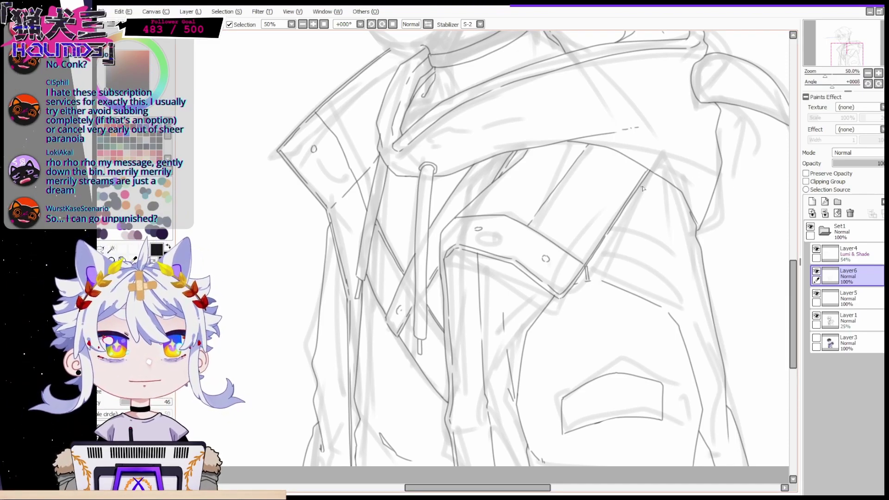
# Ink the thin curved hair strand sweeping from the parting over the forehead to a pointed tip
pyautogui.moveTo(845, 61); pyautogui.dragTo(842, 43)
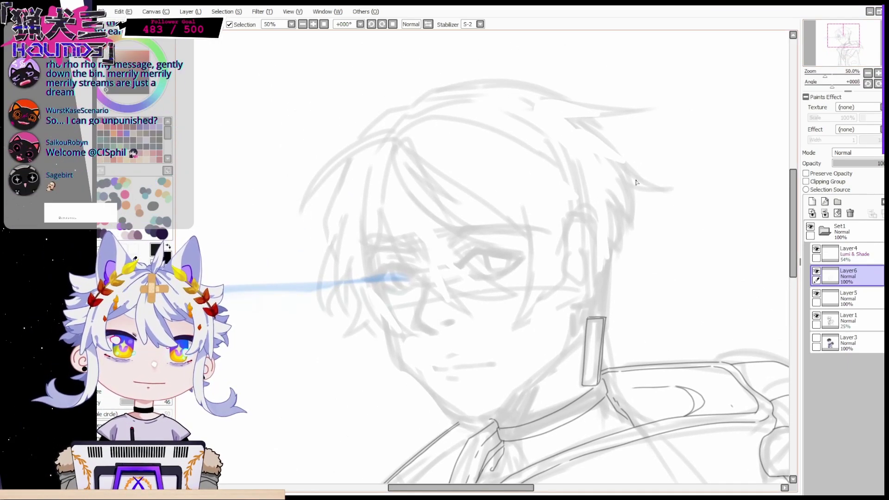
pyautogui.click(878, 73)
pyautogui.moveTo(870, 58); pyautogui.dragTo(865, 53)
pyautogui.click(877, 72)
pyautogui.moveTo(507, 174)
pyautogui.mouseDown()
pyautogui.moveTo(406, 202)
pyautogui.moveTo(419, 229)
pyautogui.moveTo(506, 175)
pyautogui.mouseUp()
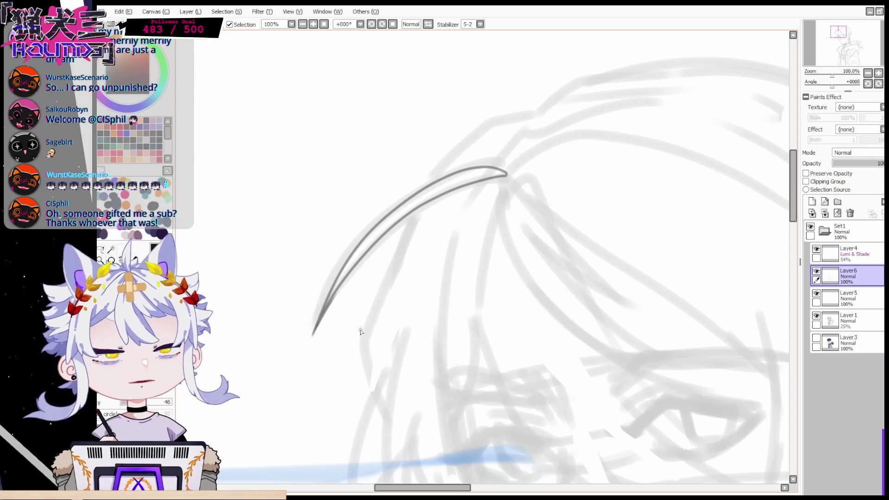
# Ink a long bang curve from the parting toward the eye and a shorter pointed strand beside it
pyautogui.moveTo(837, 33); pyautogui.dragTo(841, 34)
pyautogui.click(382, 24)
pyautogui.click(382, 24)
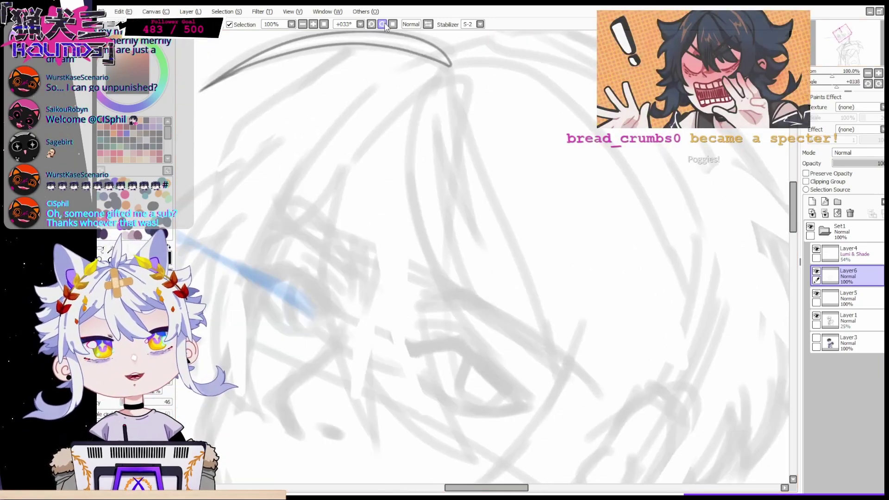
pyautogui.click(382, 24)
pyautogui.moveTo(476, 67)
pyautogui.mouseDown()
pyautogui.moveTo(428, 171)
pyautogui.moveTo(474, 362)
pyautogui.moveTo(485, 246)
pyautogui.mouseUp()
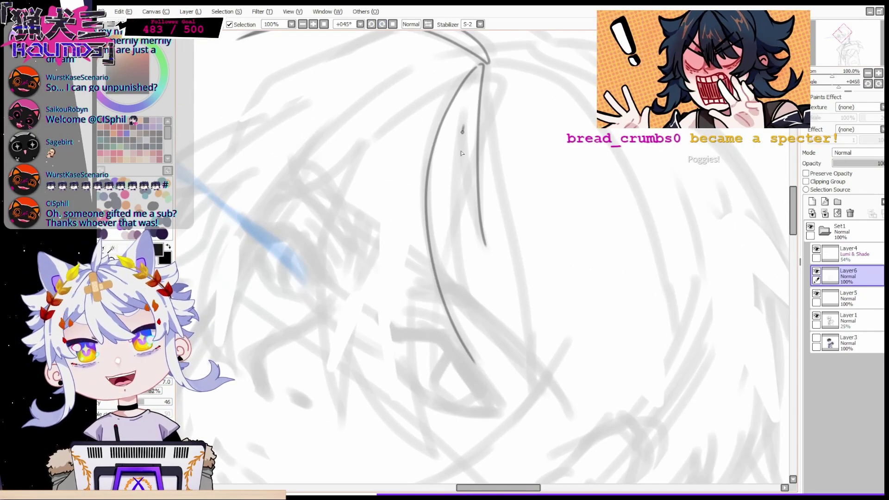
pyautogui.moveTo(463, 125); pyautogui.dragTo(485, 249)
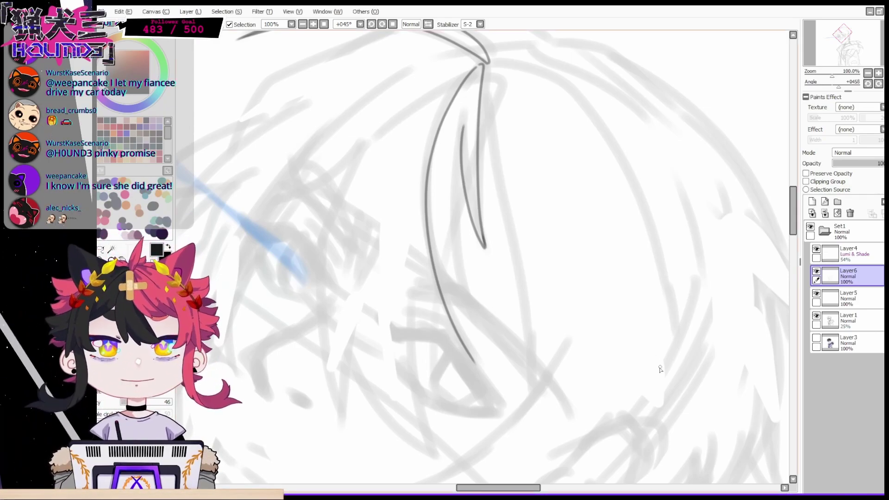
# Ink the outer curve of the central bangs and their pointed tips across the nose and eye
pyautogui.moveTo(476, 68)
pyautogui.mouseDown()
pyautogui.moveTo(365, 144)
pyautogui.moveTo(328, 382)
pyautogui.mouseUp()
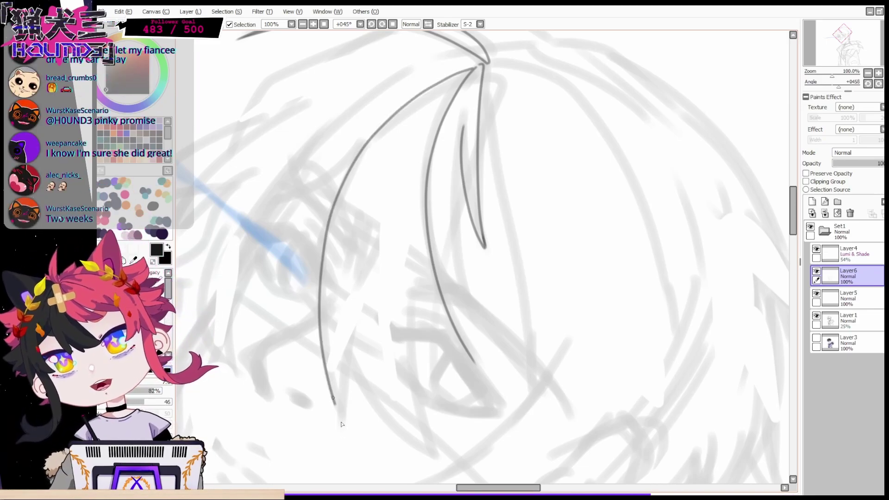
pyautogui.moveTo(348, 340); pyautogui.dragTo(435, 451)
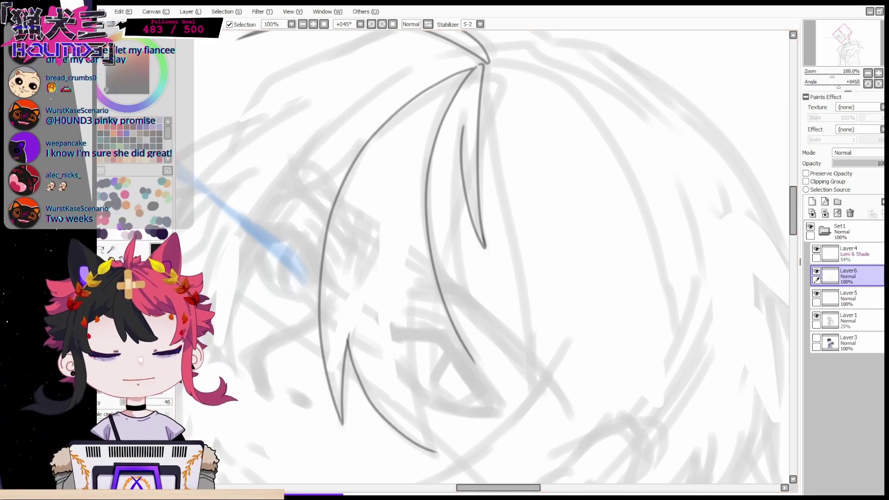
pyautogui.moveTo(412, 287); pyautogui.dragTo(433, 429)
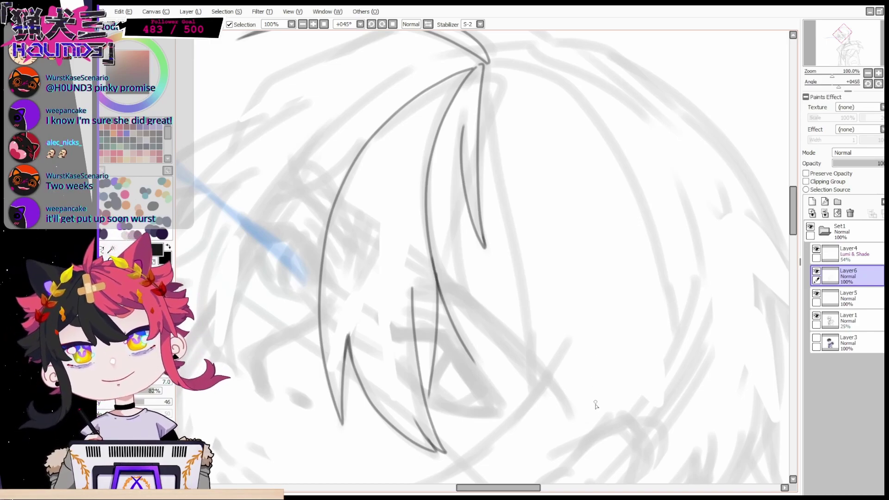
# Ink additional overlapping strands beside the central bangs, running from the parting to points above the eye
pyautogui.moveTo(792, 211)
pyautogui.mouseDown()
pyautogui.moveTo(793, 233)
pyautogui.moveTo(793, 207)
pyautogui.mouseUp()
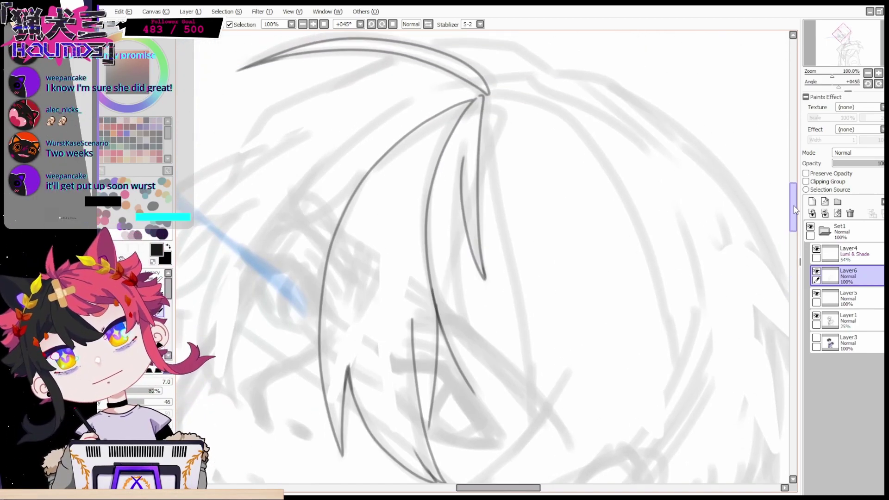
pyautogui.press('Home')
pyautogui.click(877, 73)
pyautogui.click(877, 73)
pyautogui.click(877, 73)
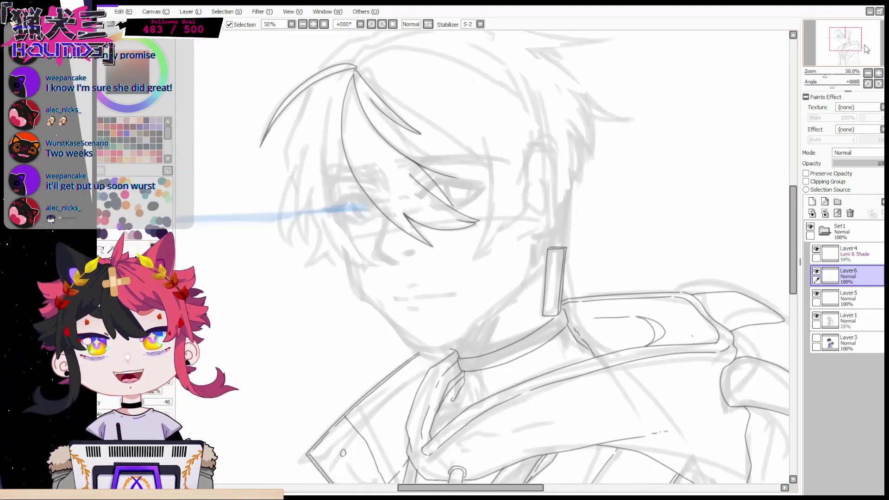
pyautogui.moveTo(847, 42); pyautogui.dragTo(839, 35)
pyautogui.click(877, 73)
pyautogui.click(878, 73)
pyautogui.click(878, 83)
pyautogui.click(877, 83)
pyautogui.moveTo(575, 170); pyautogui.dragTo(662, 353)
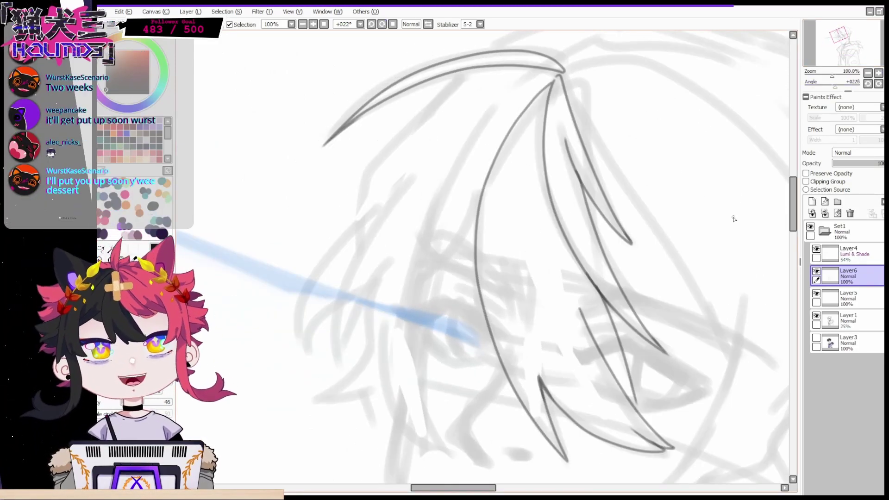
pyautogui.moveTo(599, 240); pyautogui.dragTo(707, 317)
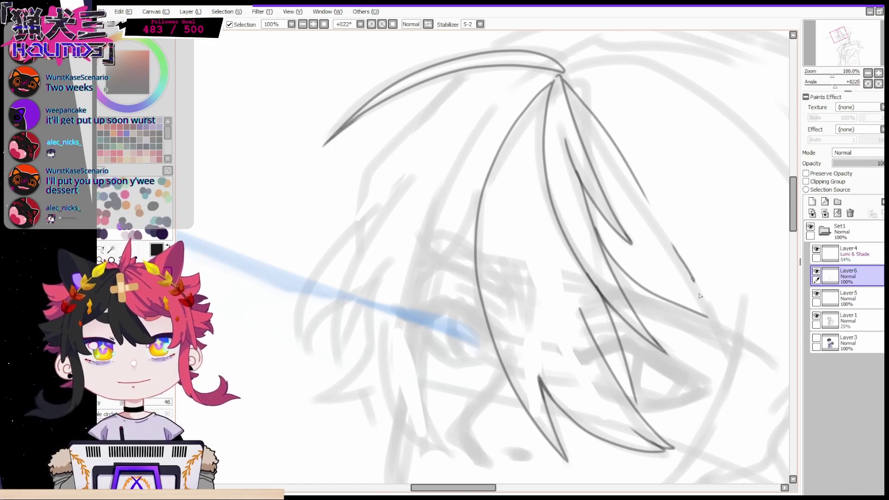
# Ink the long side lock tapering to a point over the cheek, with its back edge rising toward the ear
pyautogui.scroll(-3, 695, 285)
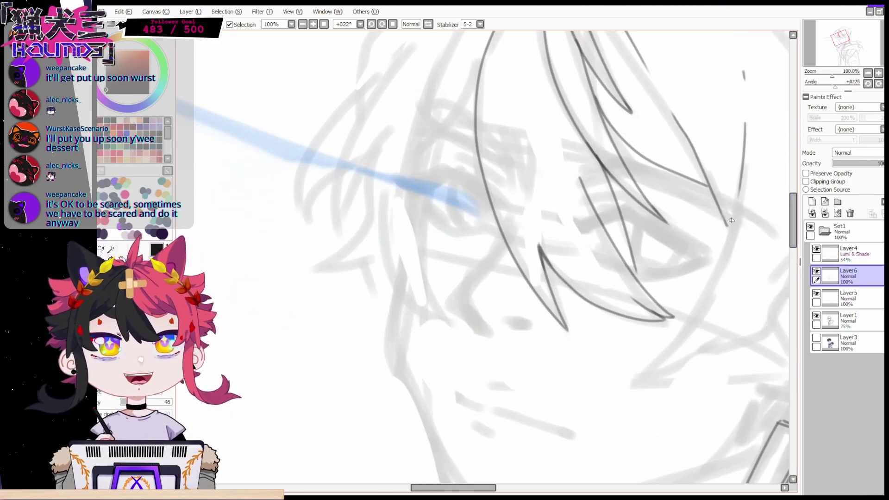
pyautogui.hscroll(5, 450, 395)
pyautogui.moveTo(587, 209); pyautogui.dragTo(414, 377)
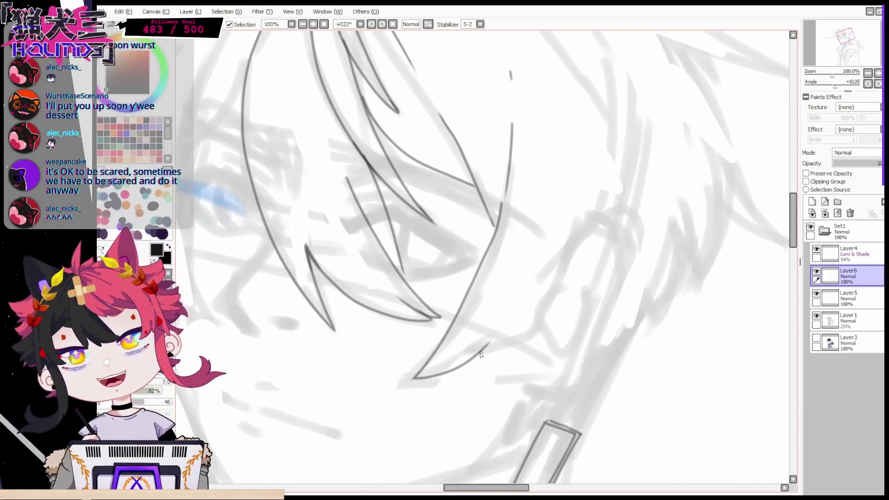
pyautogui.hotkey('ctrl', 'z')
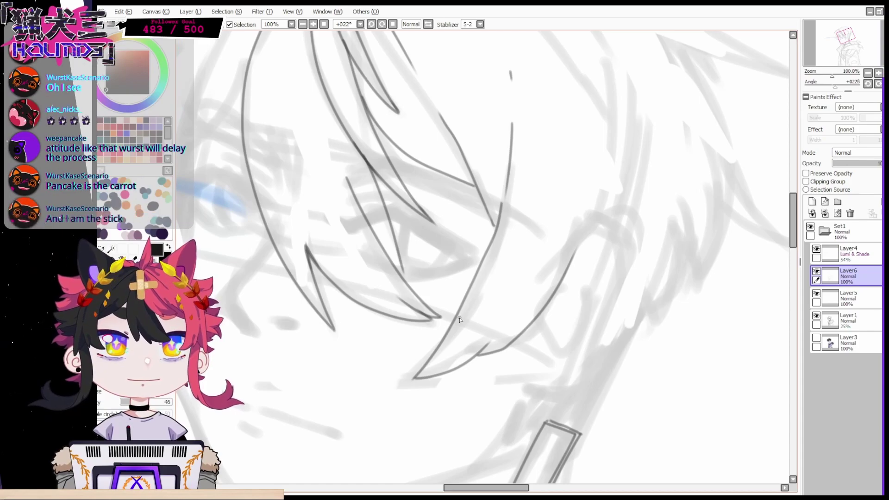
pyautogui.moveTo(573, 257); pyautogui.dragTo(585, 230)
pyautogui.hotkey('ctrl', 'z')
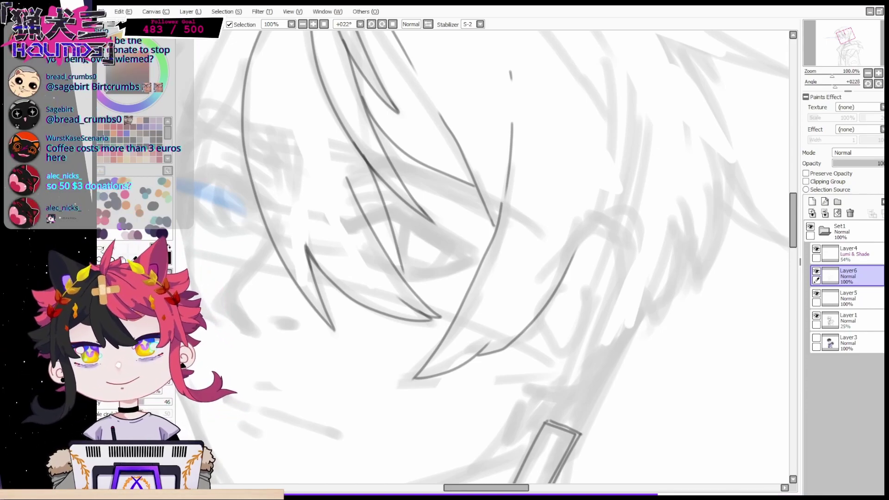
pyautogui.moveTo(579, 241); pyautogui.dragTo(566, 271)
# Ink the crown's outline from the parting to a pointed tuft at the back, plus an inner curve over the side hair
pyautogui.scroll(5, 681, 287)
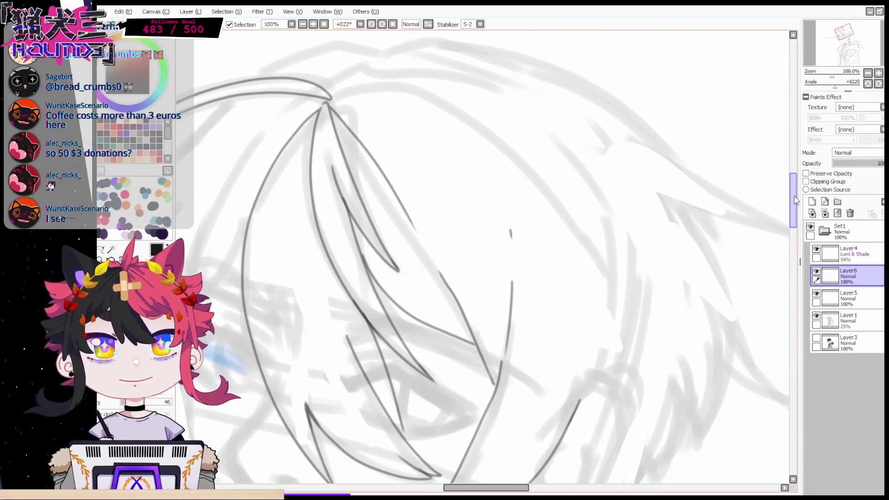
pyautogui.moveTo(332, 124); pyautogui.dragTo(375, 101)
pyautogui.moveTo(387, 95)
pyautogui.mouseDown()
pyautogui.moveTo(414, 89)
pyautogui.moveTo(553, 117)
pyautogui.moveTo(779, 255)
pyautogui.mouseUp()
pyautogui.moveTo(779, 255); pyautogui.dragTo(684, 246)
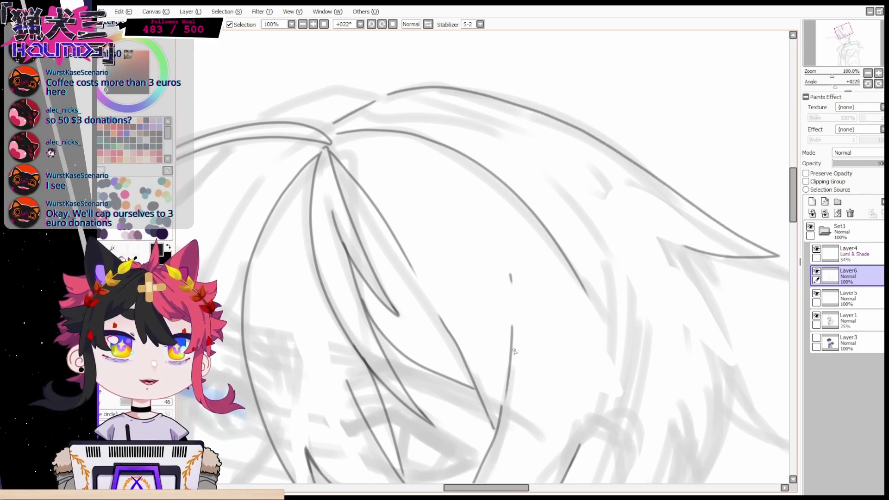
# Ink the jagged pointed locks at the back of the head, below the large swept tuft
pyautogui.press('h')
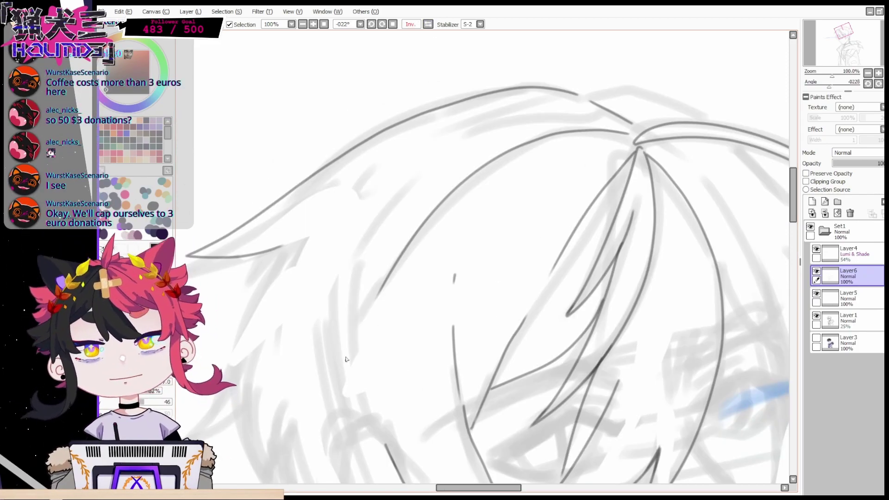
pyautogui.moveTo(462, 367); pyautogui.dragTo(635, 274)
pyautogui.moveTo(458, 153)
pyautogui.mouseDown()
pyautogui.moveTo(361, 359)
pyautogui.moveTo(387, 335)
pyautogui.mouseUp()
pyautogui.moveTo(379, 343)
pyautogui.mouseDown()
pyautogui.moveTo(423, 288)
pyautogui.moveTo(444, 412)
pyautogui.mouseUp()
pyautogui.moveTo(441, 408)
pyautogui.mouseDown()
pyautogui.moveTo(436, 379)
pyautogui.moveTo(446, 330)
pyautogui.mouseUp()
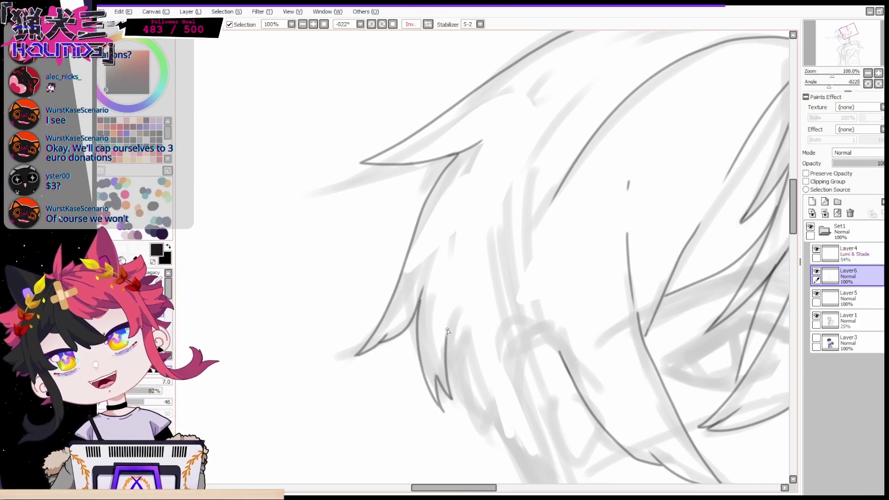
pyautogui.hotkey('ctrl', 'z')
pyautogui.moveTo(436, 377)
pyautogui.mouseDown()
pyautogui.moveTo(448, 398)
pyautogui.moveTo(452, 320)
pyautogui.mouseUp()
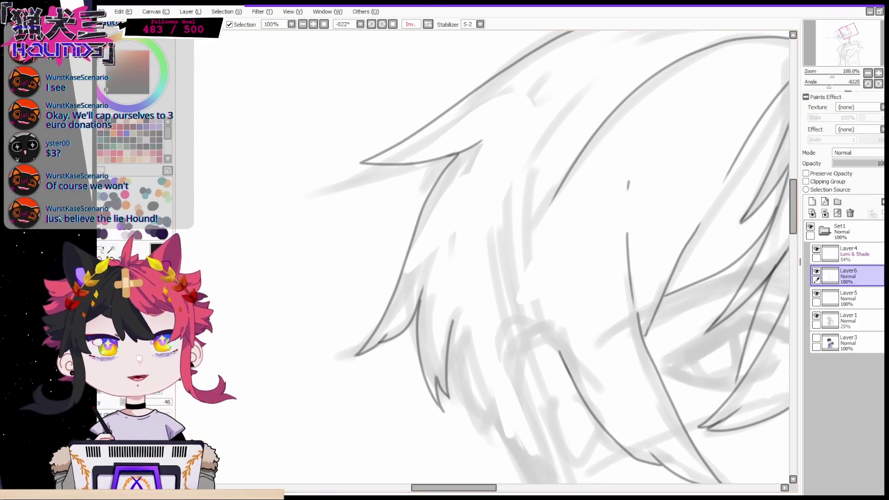
# Ink the pointed front lock from the parting over the far eye to the cheek, plus a short strand beside the parting
pyautogui.press('Home')
pyautogui.moveTo(847, 43); pyautogui.dragTo(846, 38)
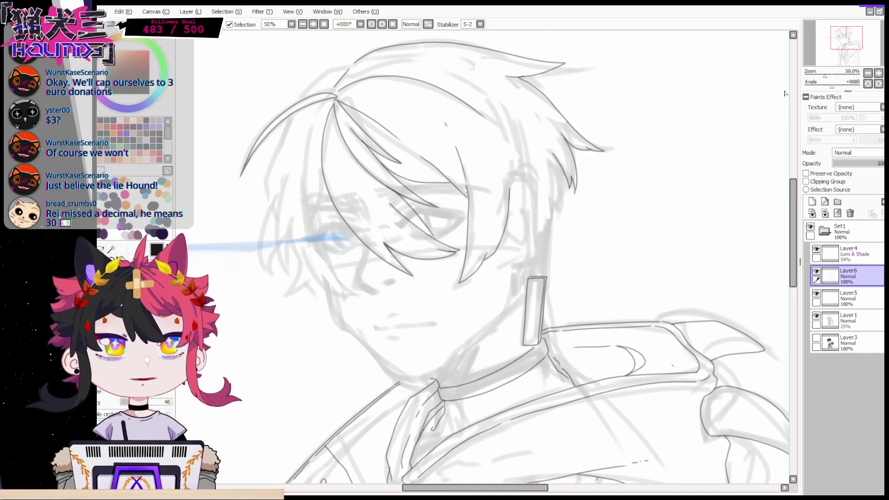
pyautogui.press('pageup')
pyautogui.moveTo(324, 176); pyautogui.dragTo(498, 246)
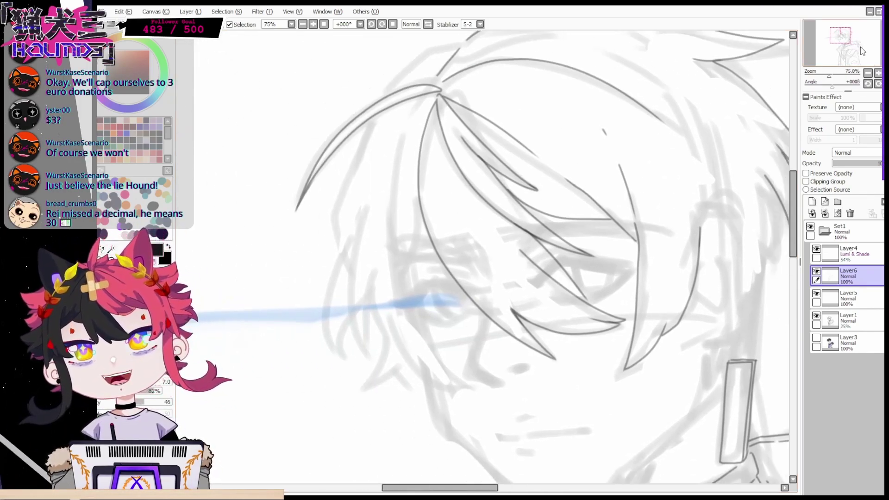
pyautogui.press('pageup')
pyautogui.moveTo(399, 178); pyautogui.dragTo(381, 272)
pyautogui.moveTo(419, 48); pyautogui.dragTo(383, 100)
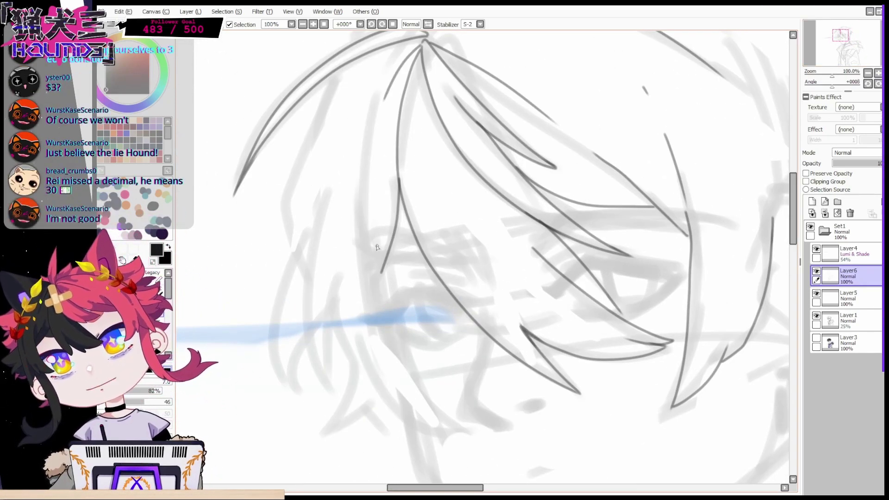
pyautogui.moveTo(377, 235); pyautogui.dragTo(446, 413)
pyautogui.moveTo(364, 353)
pyautogui.mouseDown()
pyautogui.moveTo(414, 432)
pyautogui.moveTo(446, 414)
pyautogui.mouseUp()
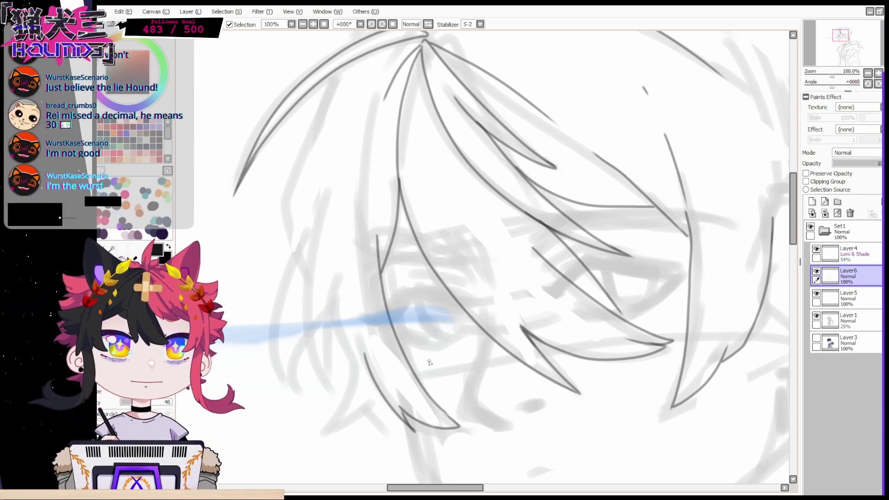
# Ink the far side's outer hair edge from the swept strand down to a forked pointed tip
pyautogui.moveTo(458, 488); pyautogui.dragTo(447, 487)
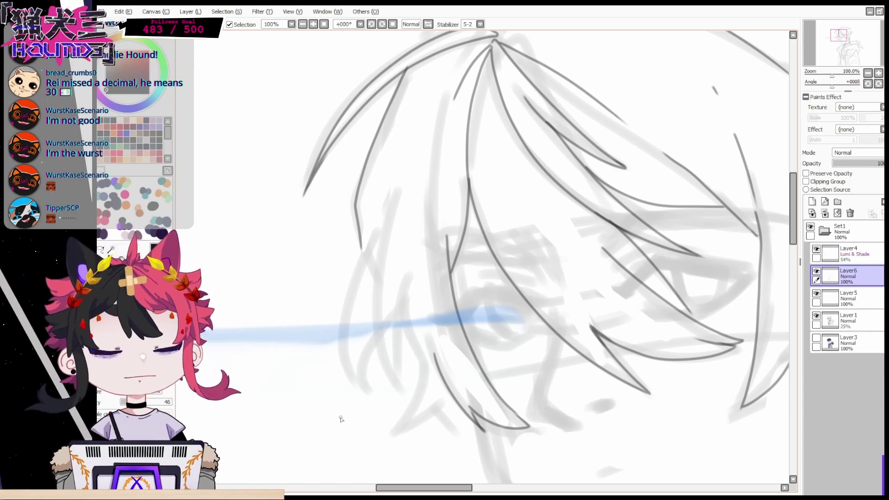
pyautogui.moveTo(345, 323); pyautogui.dragTo(369, 395)
pyautogui.moveTo(368, 394); pyautogui.dragTo(392, 301)
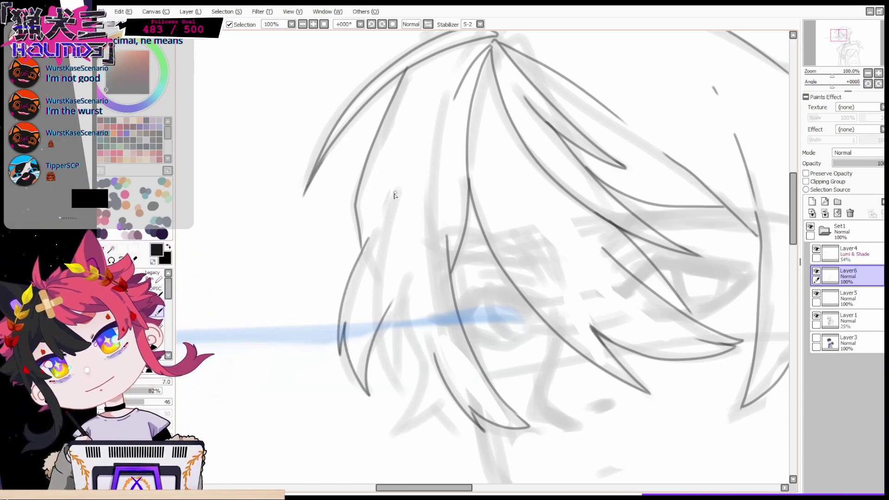
# Ink the jagged lock tips between the far outer hair and the front lock, adding short broken strand lines above them
pyautogui.moveTo(379, 211); pyautogui.dragTo(383, 201)
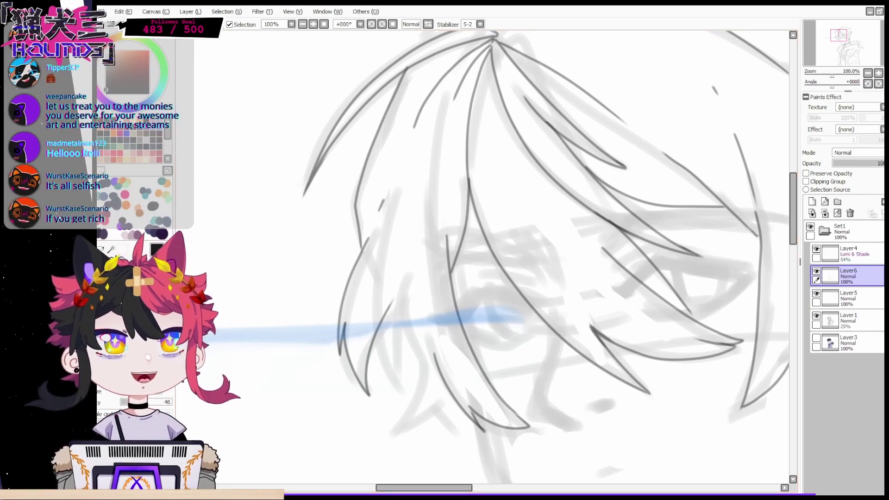
pyautogui.moveTo(401, 322); pyautogui.dragTo(399, 382)
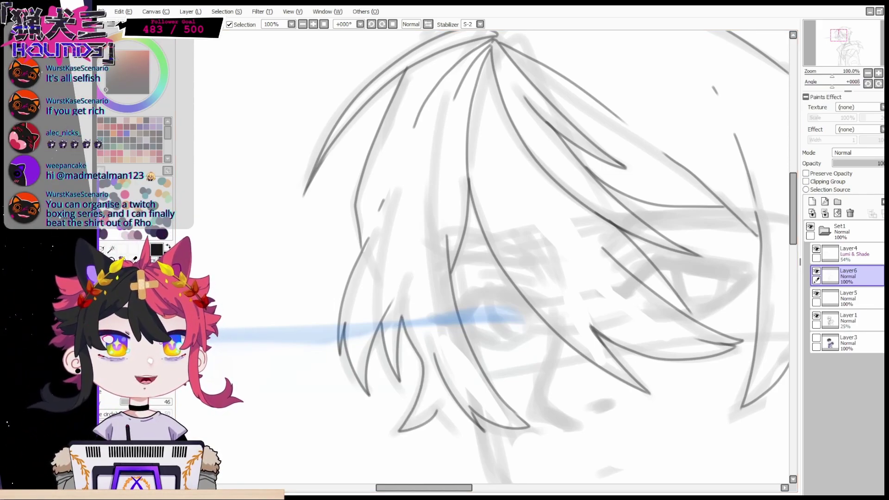
pyautogui.moveTo(438, 412); pyautogui.dragTo(465, 432)
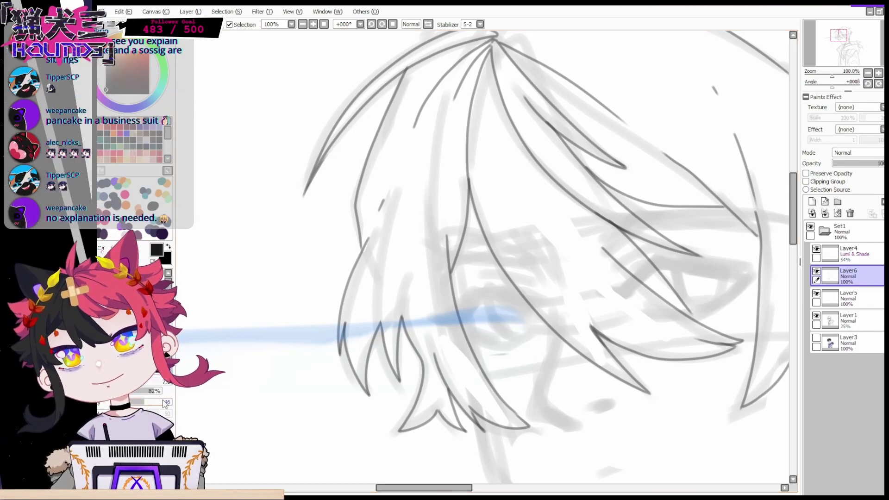
pyautogui.moveTo(449, 117); pyautogui.dragTo(445, 221)
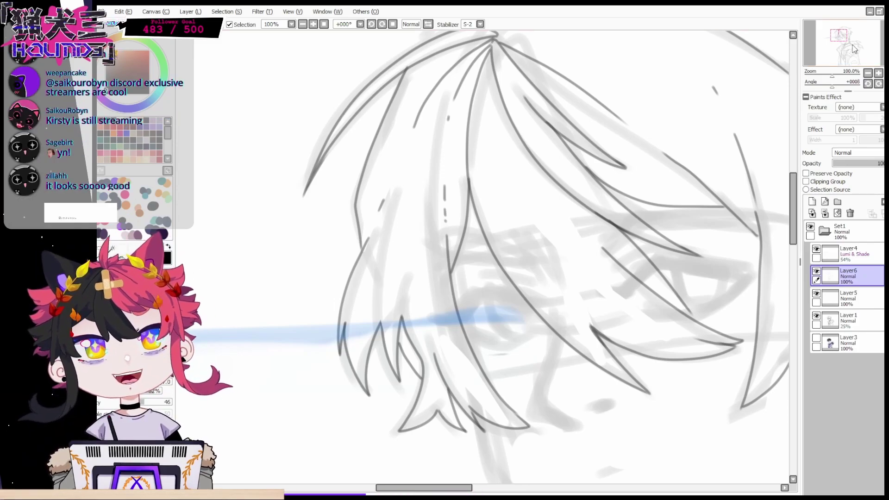
# Ink the face contour from the far cheek around the chin to the near jaw, and clean up where it meets the collar
pyautogui.moveTo(570, 381); pyautogui.dragTo(492, 420)
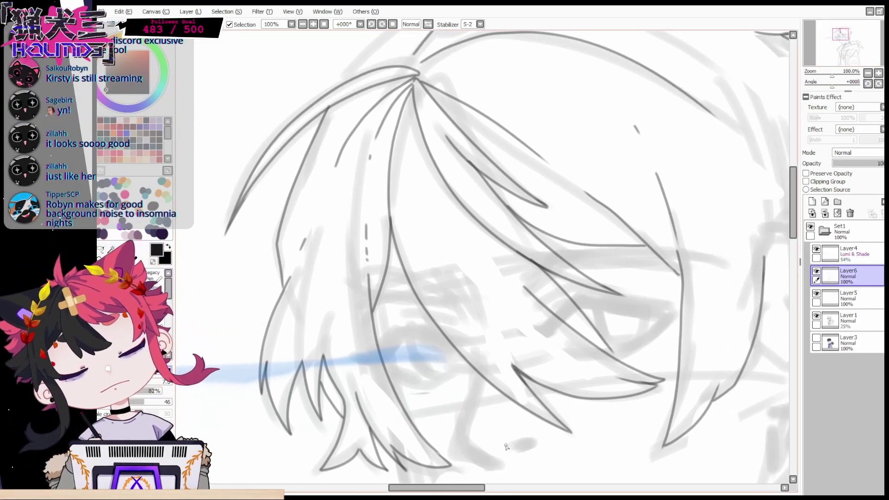
pyautogui.moveTo(625, 195)
pyautogui.mouseDown()
pyautogui.moveTo(645, 327)
pyautogui.moveTo(665, 352)
pyautogui.mouseUp()
pyautogui.moveTo(488, 165)
pyautogui.mouseDown()
pyautogui.moveTo(412, 198)
pyautogui.moveTo(374, 245)
pyautogui.mouseUp()
pyautogui.moveTo(832, 50); pyautogui.dragTo(842, 49)
pyautogui.moveTo(355, 304); pyautogui.dragTo(461, 418)
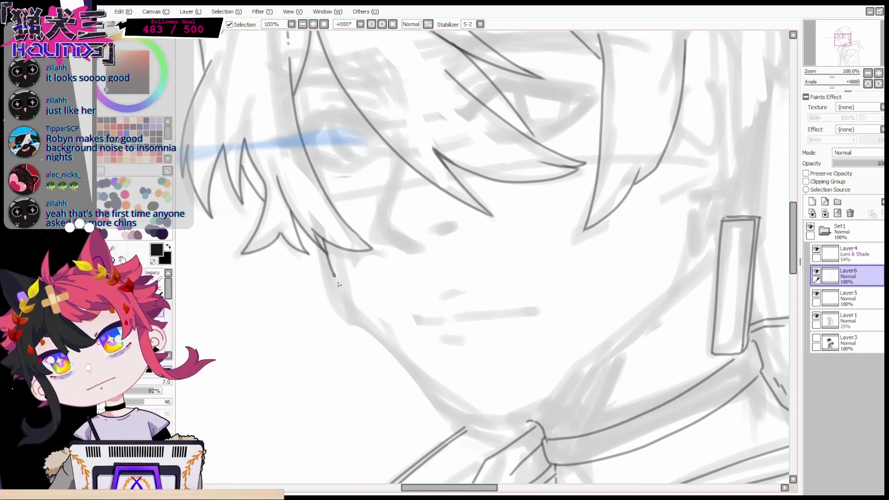
pyautogui.moveTo(331, 270); pyautogui.dragTo(458, 413)
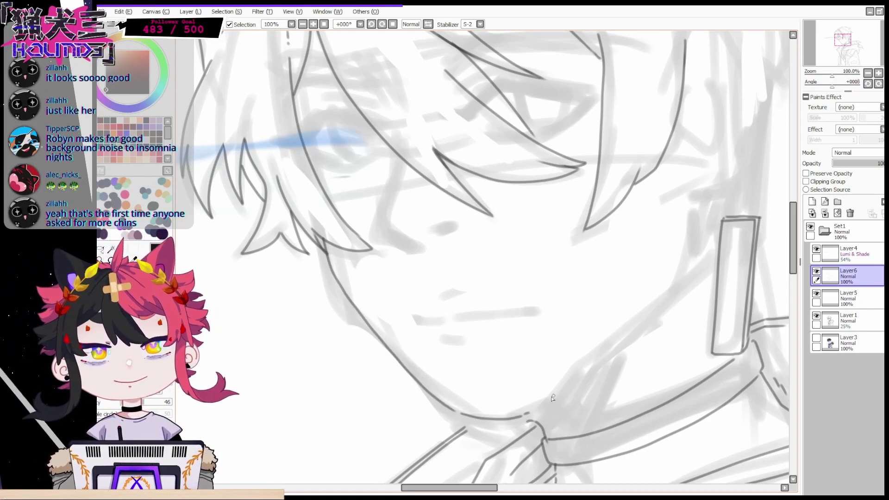
pyautogui.moveTo(583, 375); pyautogui.dragTo(675, 284)
pyautogui.moveTo(700, 209); pyautogui.dragTo(698, 243)
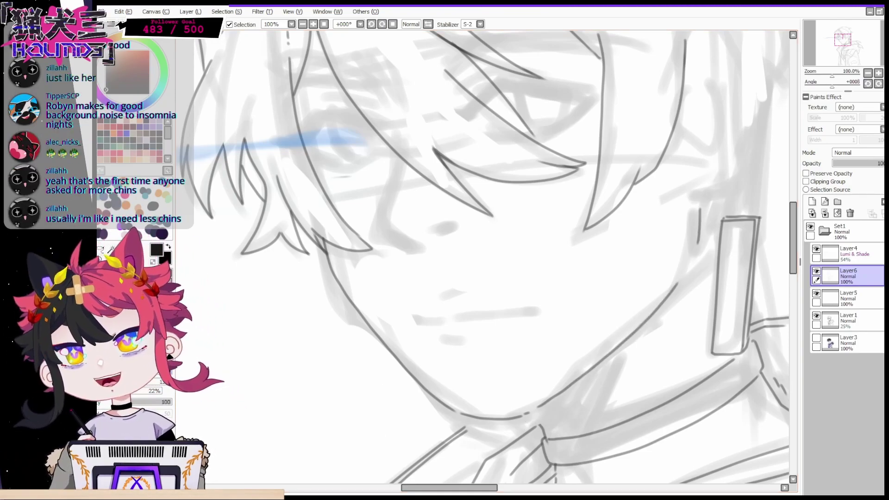
pyautogui.moveTo(528, 414); pyautogui.dragTo(544, 432)
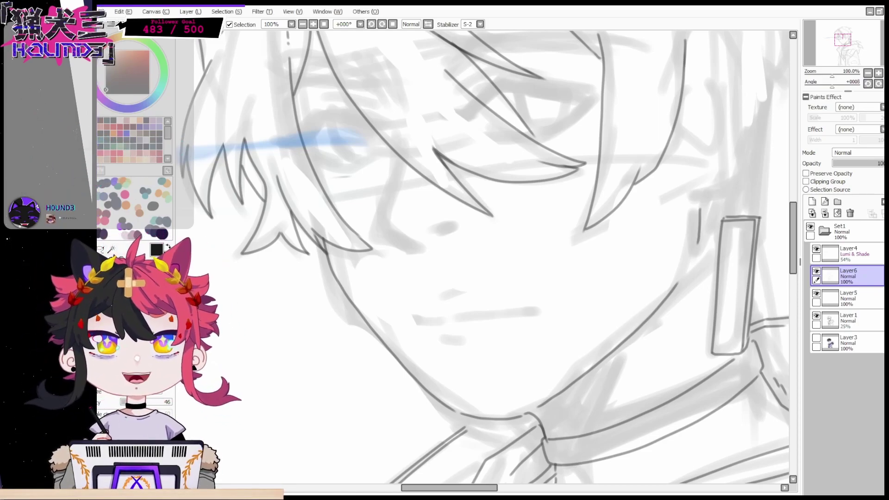
# Ink the ear's outer shape and earlobe, with pointed hair strands falling over the ear
pyautogui.moveTo(696, 255); pyautogui.dragTo(698, 387)
pyautogui.moveTo(707, 38); pyautogui.dragTo(590, 146)
pyautogui.hotkey('ctrl', 'z')
pyautogui.hotkey('ctrl', 'z')
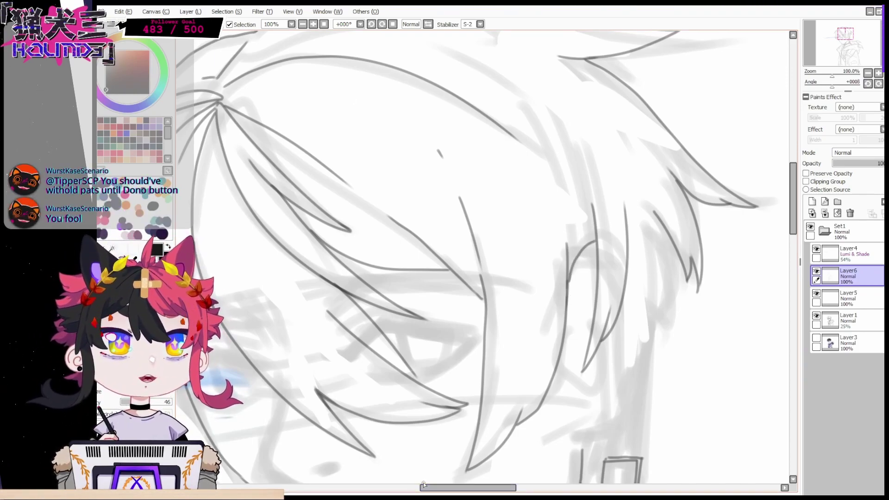
pyautogui.moveTo(792, 219); pyautogui.dragTo(793, 230)
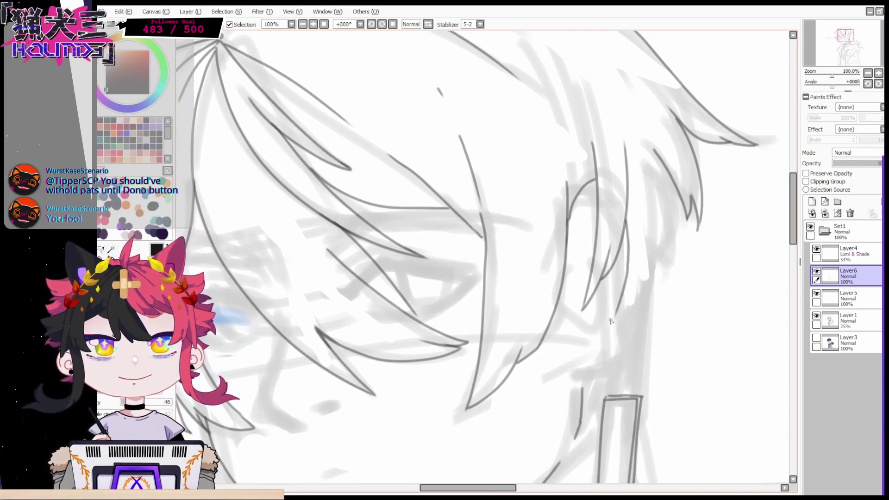
pyautogui.moveTo(578, 359); pyautogui.dragTo(600, 351)
pyautogui.moveTo(796, 230); pyautogui.dragTo(795, 242)
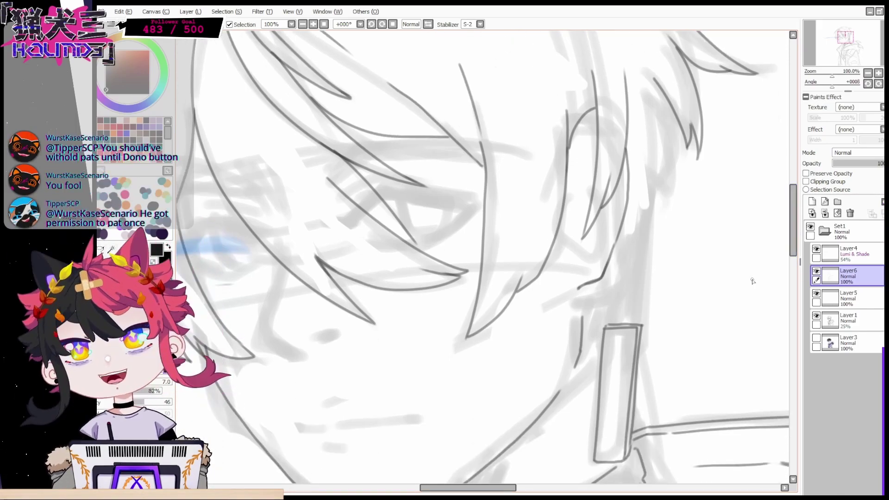
# Mirror the view and redraw the ear's back edge, lobe and the short jaw line beneath it
pyautogui.click(428, 24)
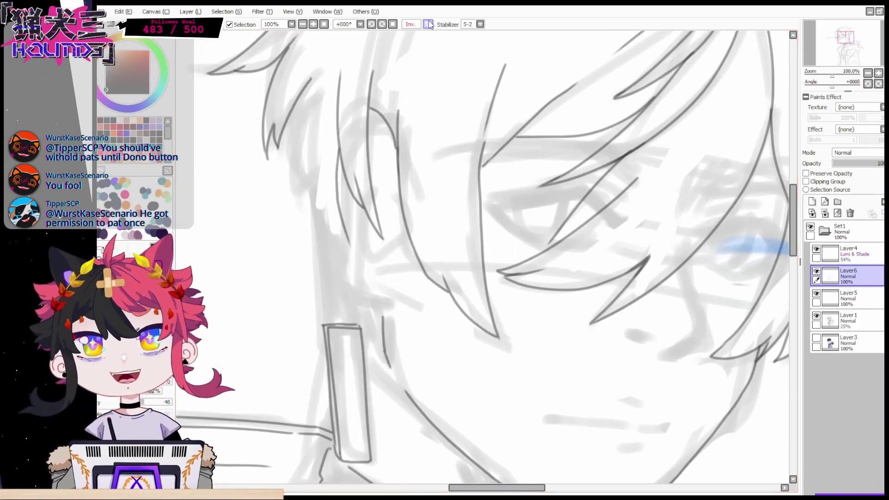
pyautogui.moveTo(348, 246); pyautogui.dragTo(393, 294)
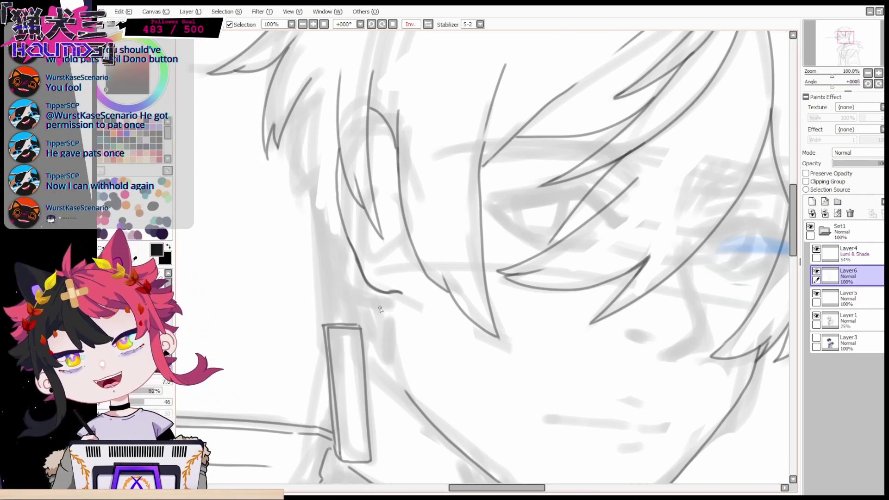
pyautogui.moveTo(387, 302); pyautogui.dragTo(394, 366)
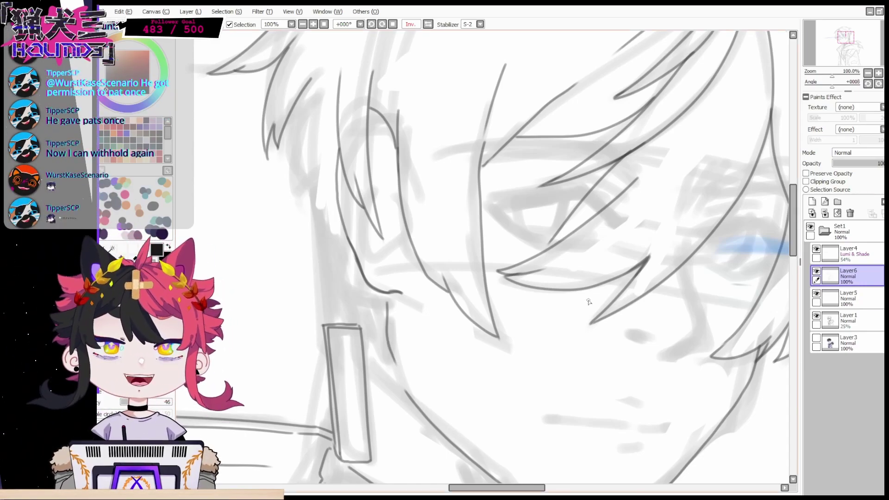
# Select the rectangular earring pendant, then tilt and reposition it beneath the earlobe
pyautogui.moveTo(320, 308); pyautogui.dragTo(341, 462)
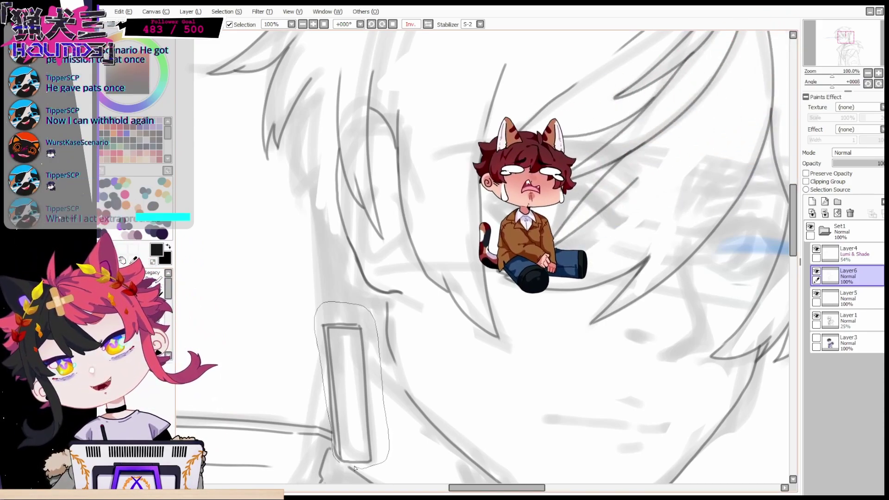
pyautogui.hotkey('ctrl', 't')
pyautogui.moveTo(389, 357); pyautogui.dragTo(387, 378)
pyautogui.press('Return')
pyautogui.hotkey('ctrl', 'd')
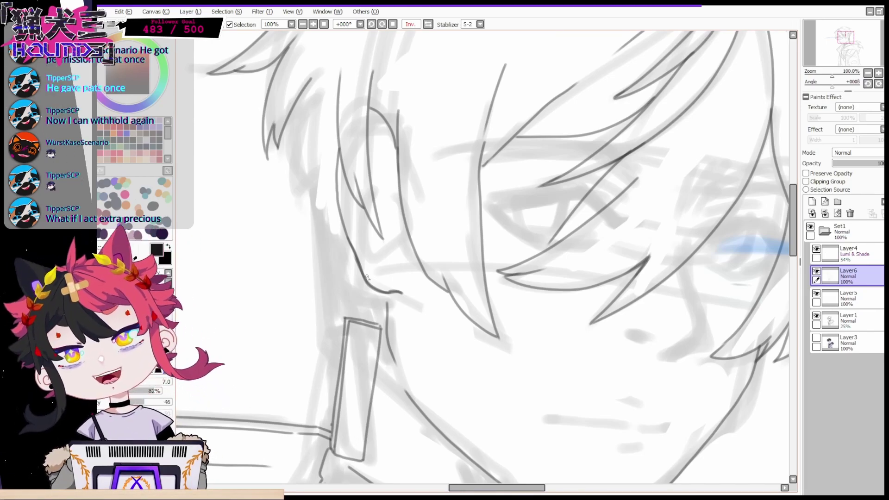
# Draw a small hoop through the earlobe with a short link down to the rectangular pendant
pyautogui.moveTo(344, 456); pyautogui.dragTo(324, 397)
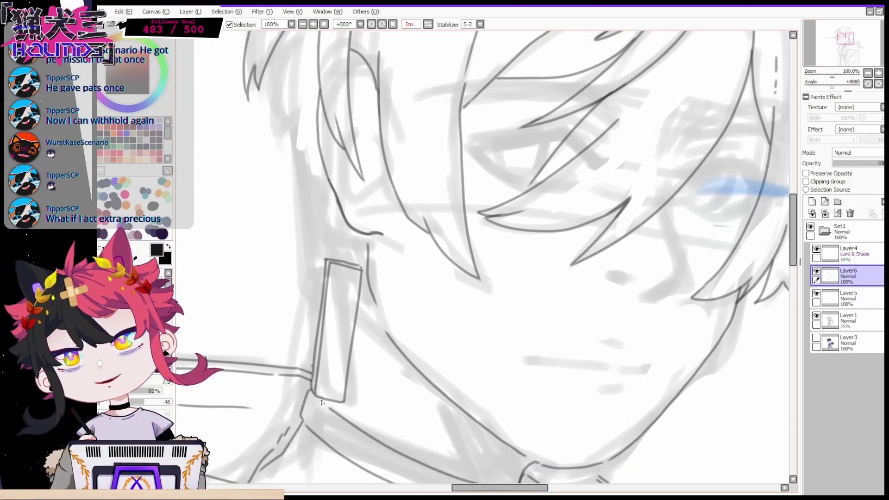
pyautogui.press('pageup')
pyautogui.moveTo(298, 194)
pyautogui.mouseDown()
pyautogui.moveTo(533, 339)
pyautogui.moveTo(478, 342)
pyautogui.moveTo(463, 373)
pyautogui.moveTo(481, 370)
pyautogui.moveTo(462, 365)
pyautogui.moveTo(475, 376)
pyautogui.moveTo(459, 412)
pyautogui.mouseUp()
pyautogui.press('e')
pyautogui.press('n')
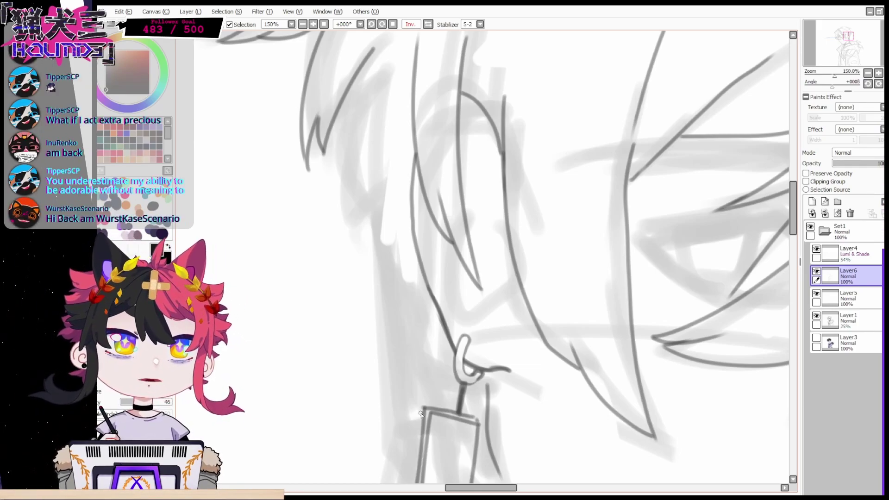
# Replace the earring's link with a small and a larger round bead between the hoop and the pendant
pyautogui.press('h')
pyautogui.moveTo(504, 385); pyautogui.dragTo(504, 402)
pyautogui.press('e')
pyautogui.click(503, 388)
pyautogui.press('n')
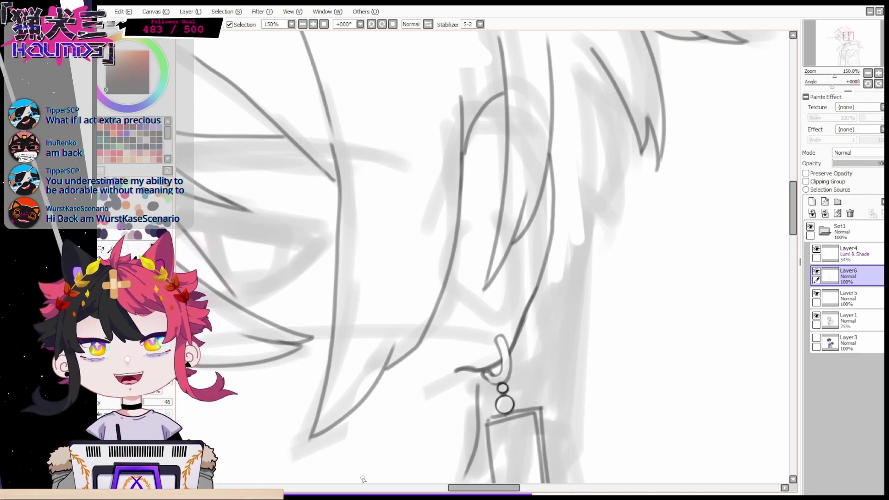
# Ink the inner ear folds with short detail strokes, and add a short accent line beside the hair in front of the ear
pyautogui.moveTo(506, 129)
pyautogui.mouseDown()
pyautogui.moveTo(480, 203)
pyautogui.moveTo(482, 166)
pyautogui.moveTo(476, 260)
pyautogui.moveTo(491, 323)
pyautogui.mouseUp()
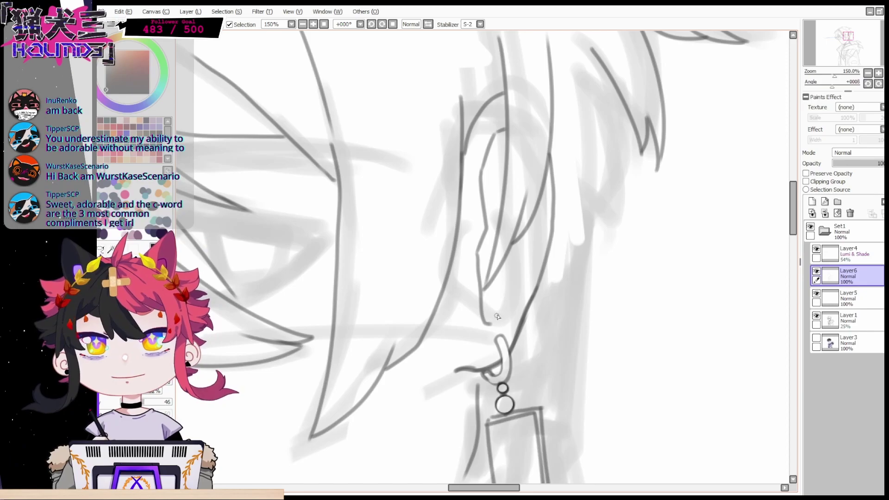
pyautogui.moveTo(539, 203); pyautogui.dragTo(541, 228)
pyautogui.moveTo(539, 231); pyautogui.dragTo(521, 292)
pyautogui.moveTo(495, 322); pyautogui.dragTo(505, 316)
pyautogui.moveTo(486, 196); pyautogui.dragTo(502, 184)
pyautogui.moveTo(491, 193); pyautogui.dragTo(498, 189)
pyautogui.moveTo(484, 239); pyautogui.dragTo(492, 264)
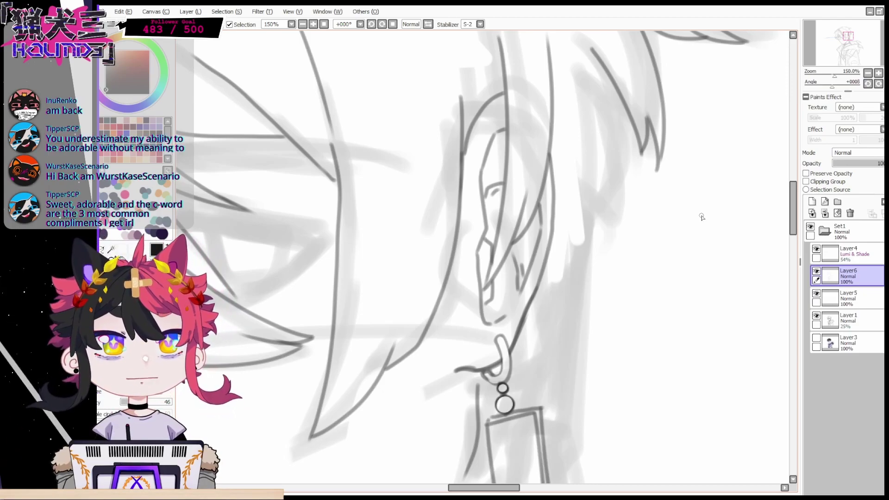
pyautogui.moveTo(496, 487); pyautogui.dragTo(489, 488)
pyautogui.moveTo(517, 284); pyautogui.dragTo(503, 329)
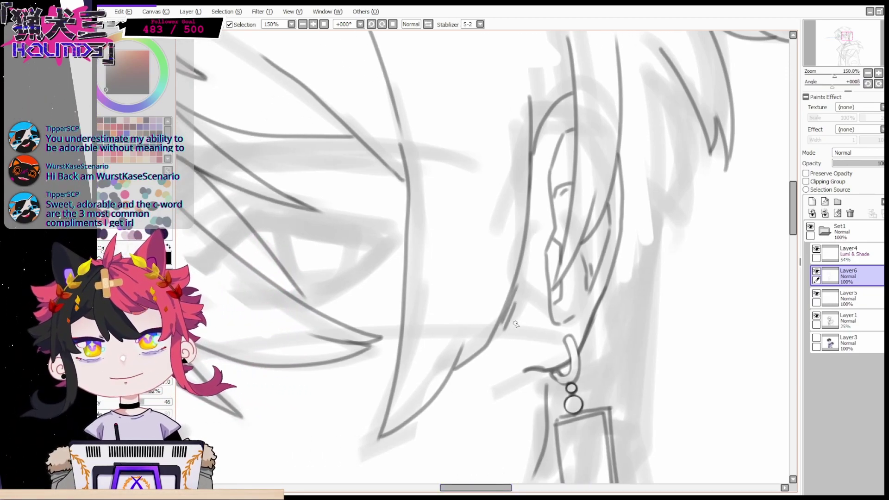
# Ink the layered pointed hair locks behind the ear, below the tufts at the back of the head
pyautogui.click(867, 73)
pyautogui.click(877, 72)
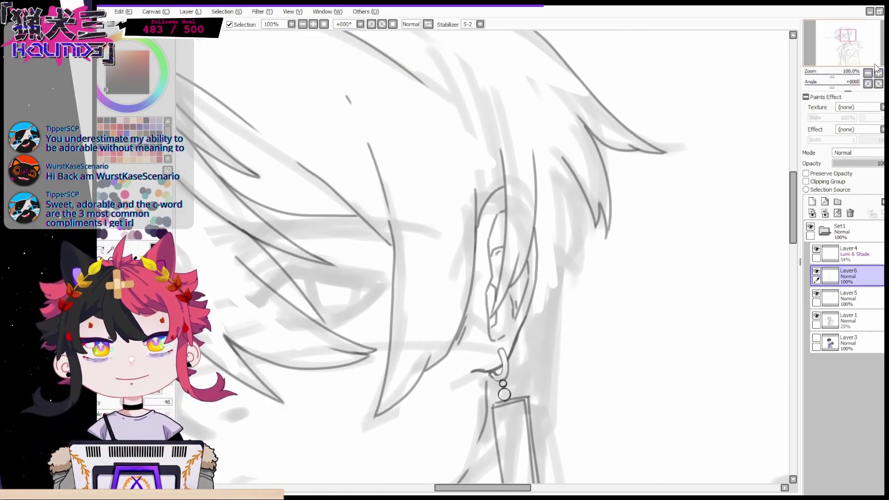
pyautogui.moveTo(581, 119); pyautogui.dragTo(600, 278)
pyautogui.moveTo(594, 211); pyautogui.dragTo(600, 274)
pyautogui.moveTo(595, 213); pyautogui.dragTo(573, 306)
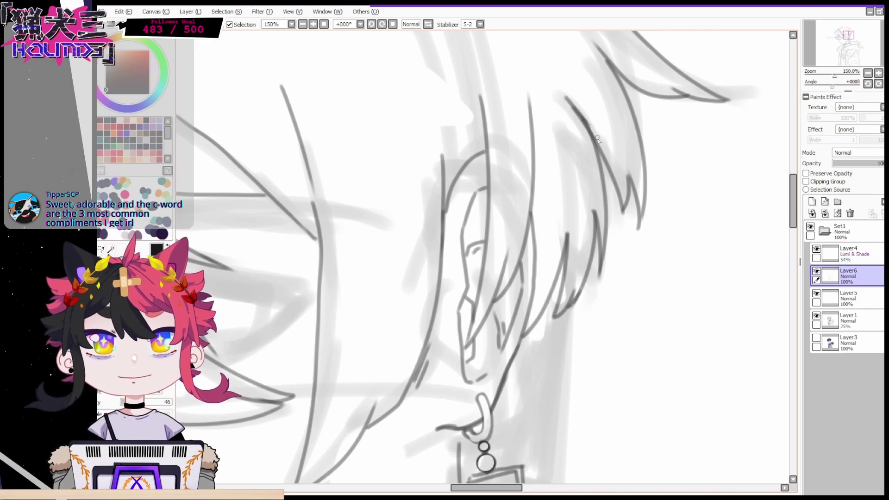
pyautogui.moveTo(793, 199); pyautogui.dragTo(781, 198)
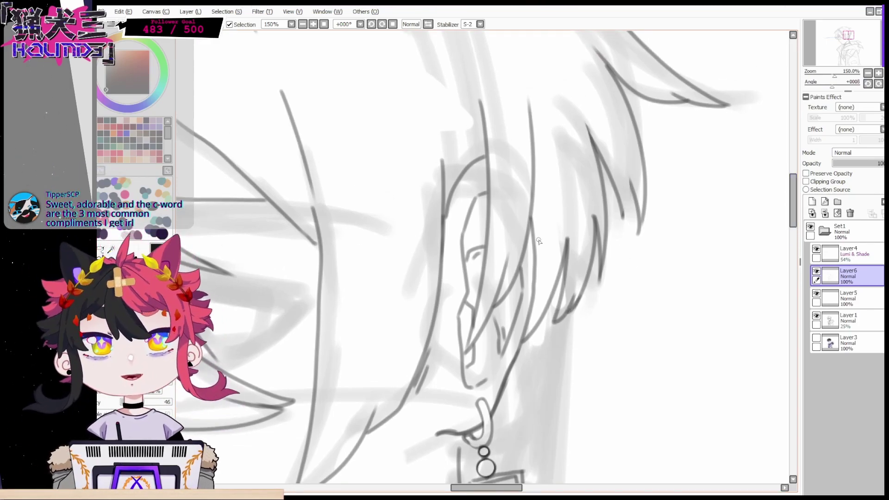
# Ink the back edge of the neck from the hair tips down behind the earring pendant
pyautogui.scroll(-5, 622, 154)
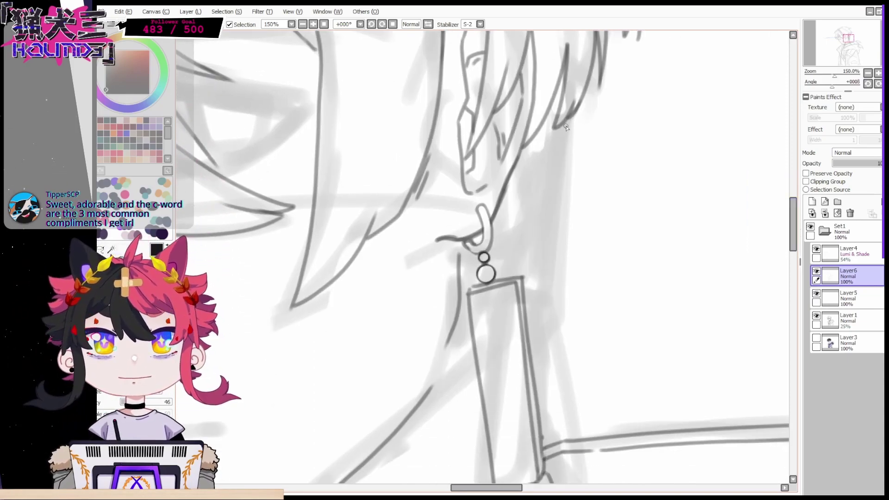
pyautogui.moveTo(535, 247); pyautogui.dragTo(534, 298)
pyautogui.press('pagedown')
pyautogui.press('pagedown')
pyautogui.press('pageup')
pyautogui.hotkey('ctrl', 'z')
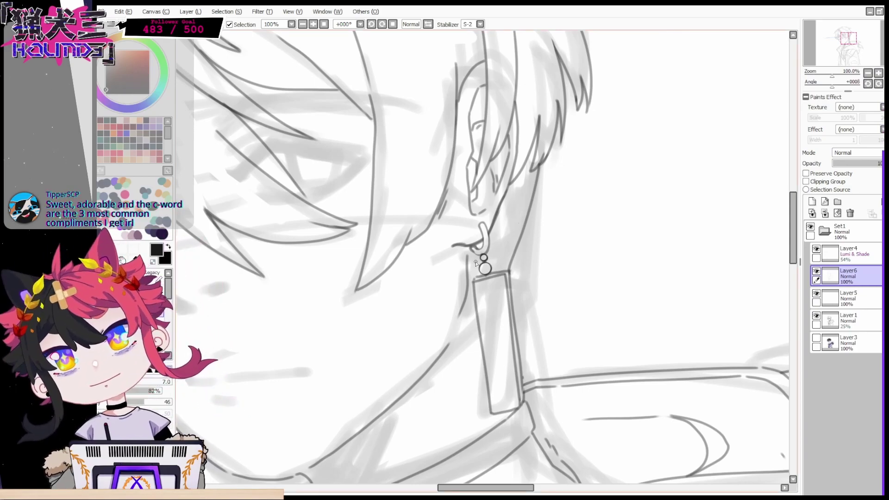
# Hatch short diagonal shading strokes on both sides of the earring beads
pyautogui.moveTo(469, 261); pyautogui.dragTo(476, 269)
pyautogui.moveTo(469, 267)
pyautogui.mouseDown()
pyautogui.moveTo(476, 274)
pyautogui.moveTo(503, 265)
pyautogui.mouseUp()
pyautogui.moveTo(498, 252); pyautogui.dragTo(507, 258)
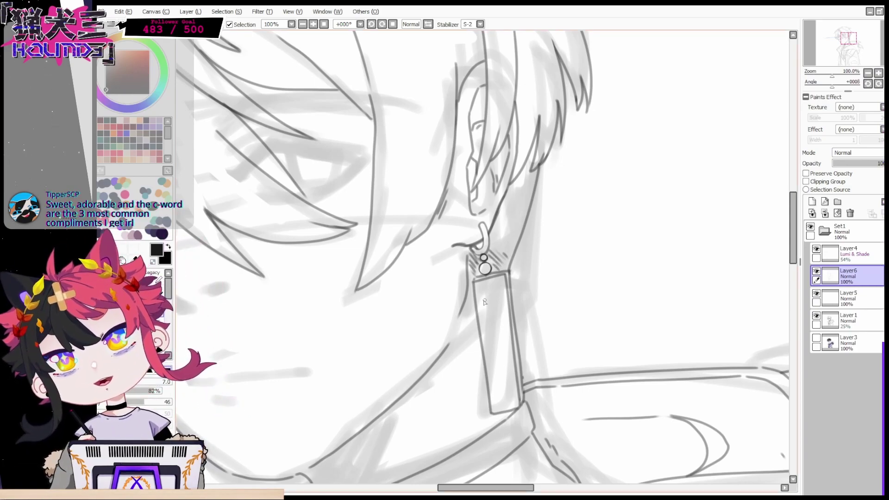
# Ink short strand lines in the hair above the ear and below the long curve sweeping from the parting
pyautogui.press('pagedown')
pyautogui.press('pagedown')
pyautogui.press('pagedown')
pyautogui.press('pagedown')
pyautogui.moveTo(860, 61); pyautogui.dragTo(853, 55)
pyautogui.press('pageup')
pyautogui.press('pageup')
pyautogui.press('pageup')
pyautogui.press('h')
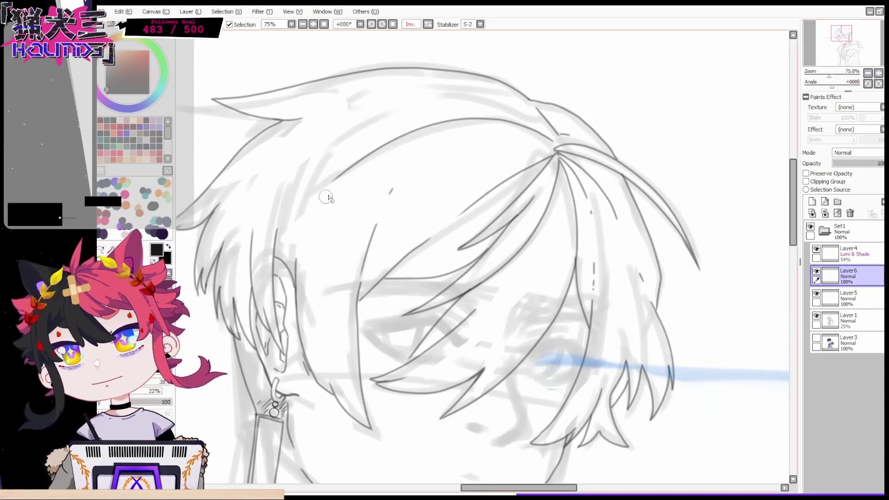
pyautogui.press('n')
pyautogui.moveTo(298, 240); pyautogui.dragTo(301, 236)
pyautogui.moveTo(319, 202); pyautogui.dragTo(342, 174)
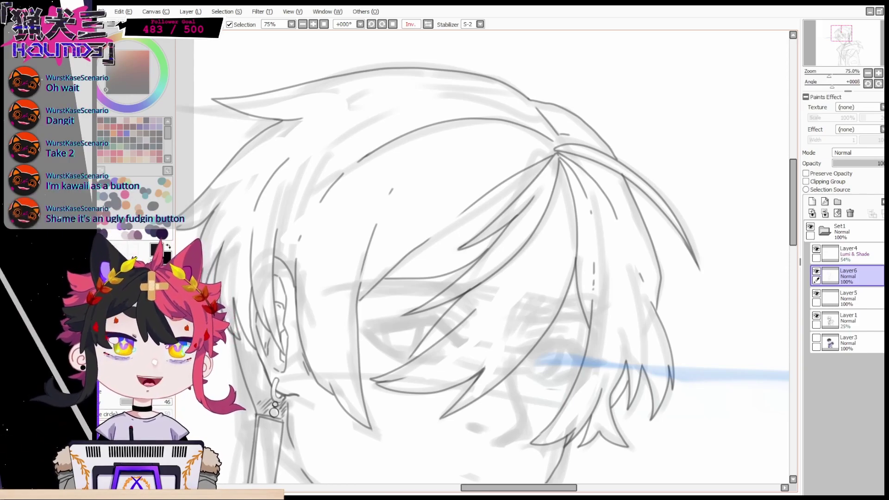
# Ink a short strand line beneath the hair parting and two long curved strands leading into the lock in front of the ear
pyautogui.click(427, 24)
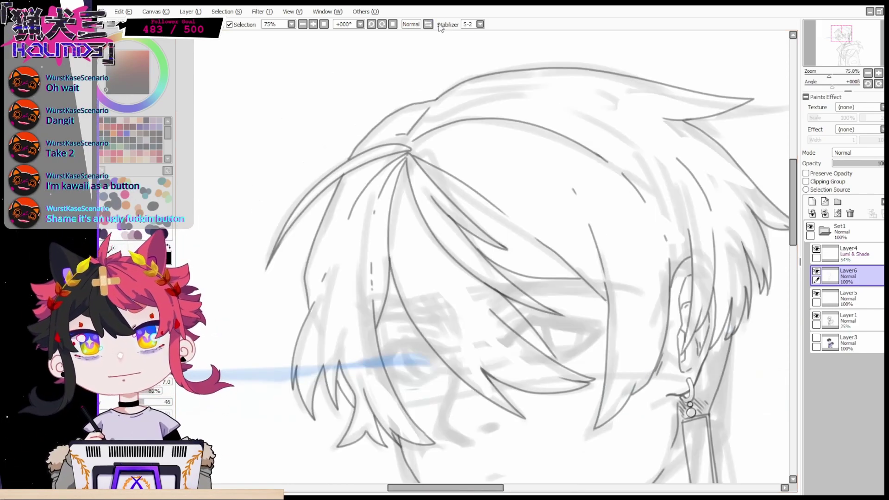
pyautogui.click(384, 24)
pyautogui.click(383, 24)
pyautogui.click(384, 24)
pyautogui.click(384, 24)
pyautogui.click(427, 24)
pyautogui.click(392, 24)
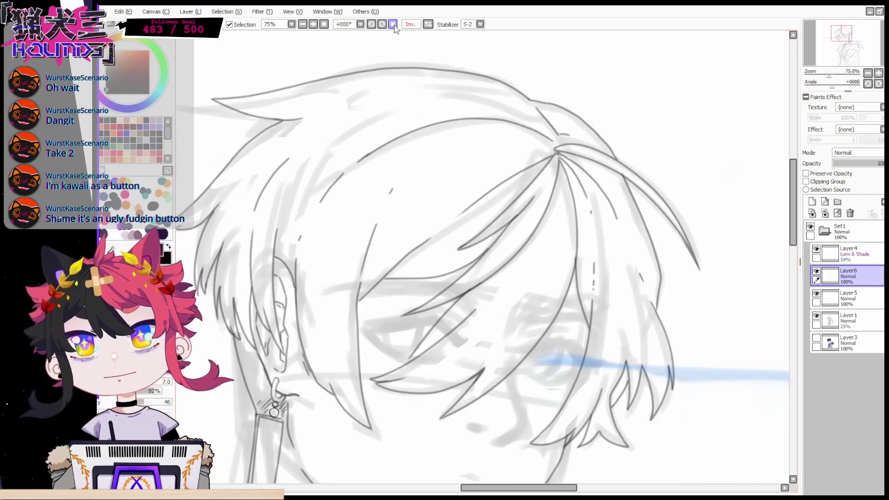
pyautogui.click(371, 24)
pyautogui.click(372, 25)
pyautogui.click(372, 25)
pyautogui.click(372, 24)
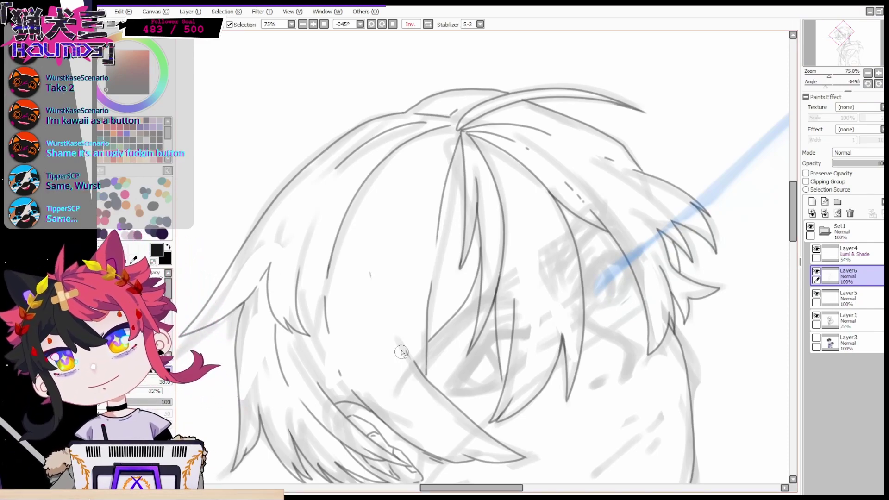
pyautogui.moveTo(455, 132); pyautogui.dragTo(416, 165)
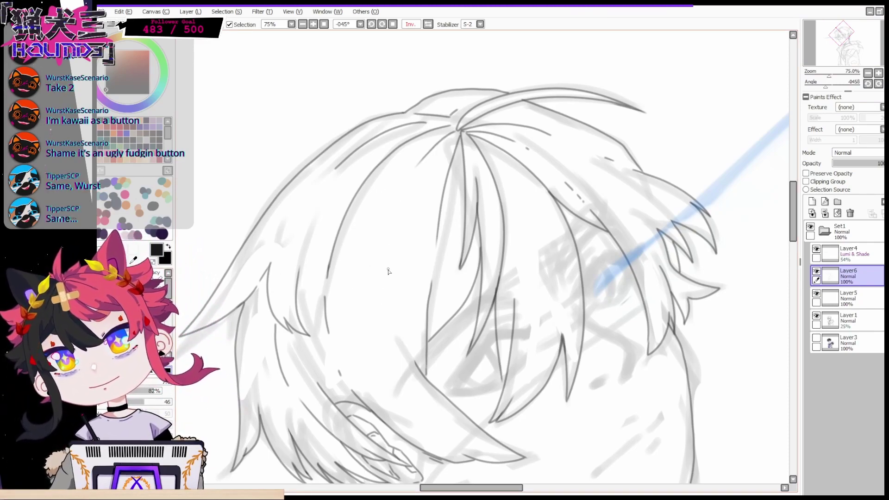
pyautogui.moveTo(386, 247); pyautogui.dragTo(406, 345)
pyautogui.moveTo(383, 290); pyautogui.dragTo(427, 378)
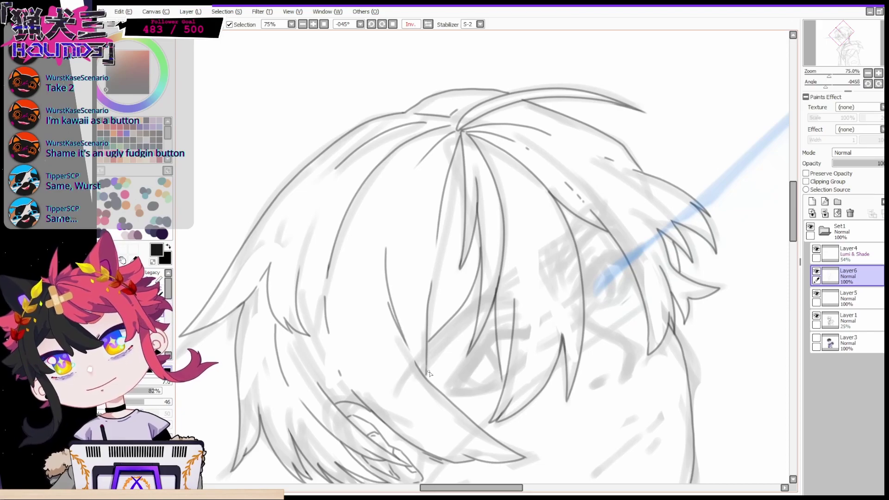
# Add a new layer above the hair and face line art and ink the mouth line with a short lower-lip stroke
pyautogui.press('Home')
pyautogui.press('pageup')
pyautogui.press('pageup')
pyautogui.press('pageup')
pyautogui.press('pageup')
pyautogui.press('pageup')
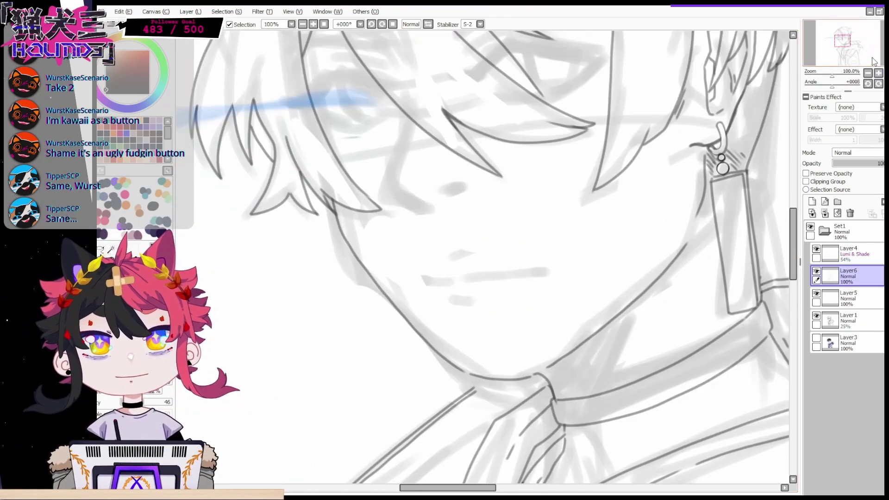
pyautogui.click(842, 44)
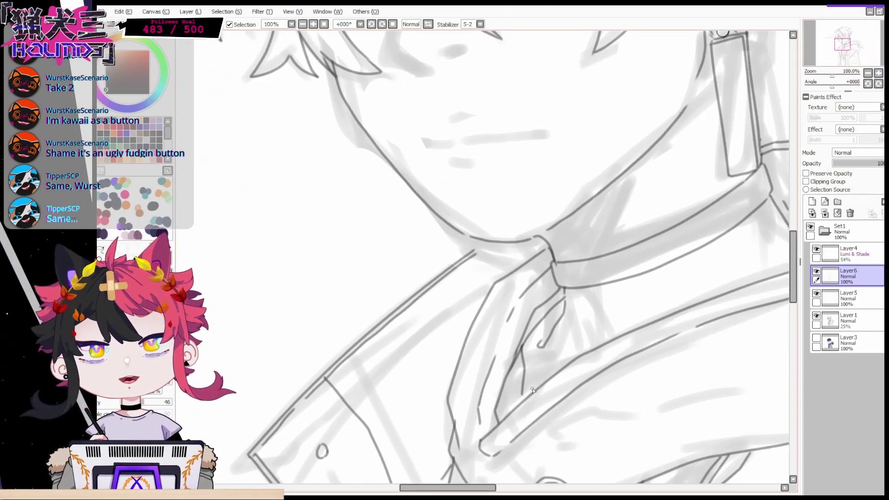
pyautogui.click(843, 40)
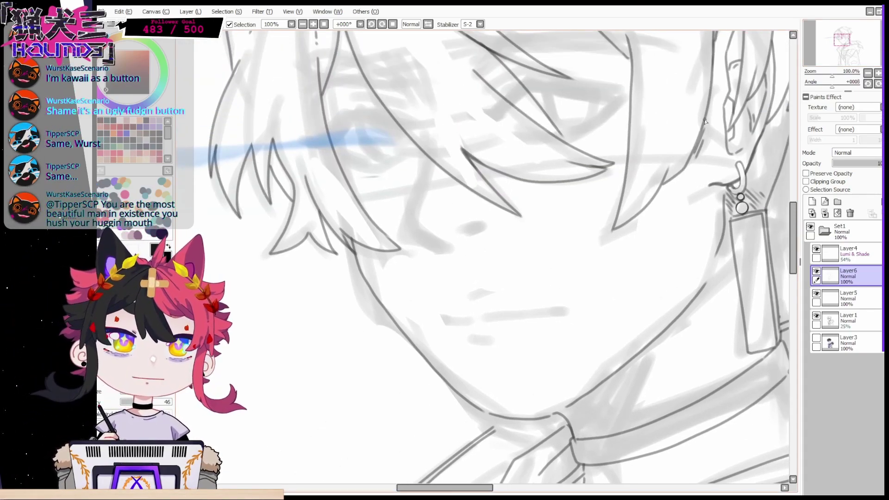
pyautogui.hotkey('ctrl', 'shift', 'n')
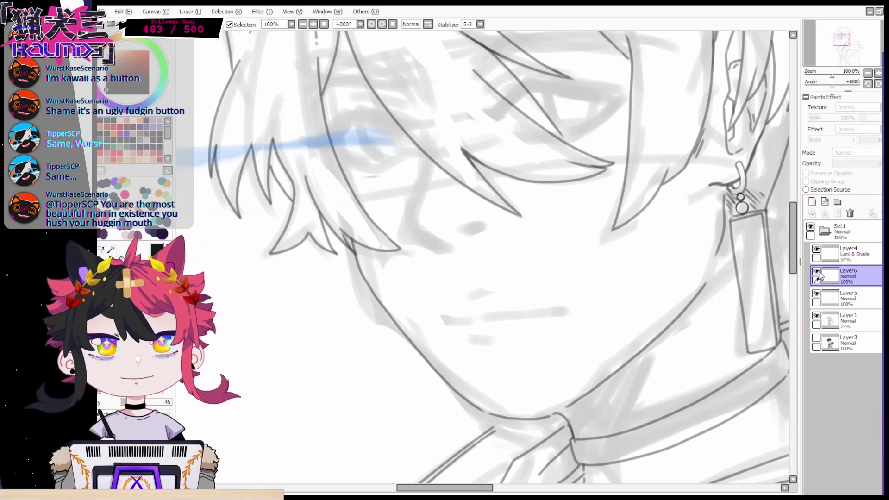
pyautogui.moveTo(442, 317)
pyautogui.mouseDown()
pyautogui.moveTo(559, 311)
pyautogui.moveTo(542, 315)
pyautogui.mouseUp()
pyautogui.moveTo(480, 319)
pyautogui.mouseDown()
pyautogui.moveTo(508, 318)
pyautogui.moveTo(474, 338)
pyautogui.moveTo(502, 338)
pyautogui.mouseUp()
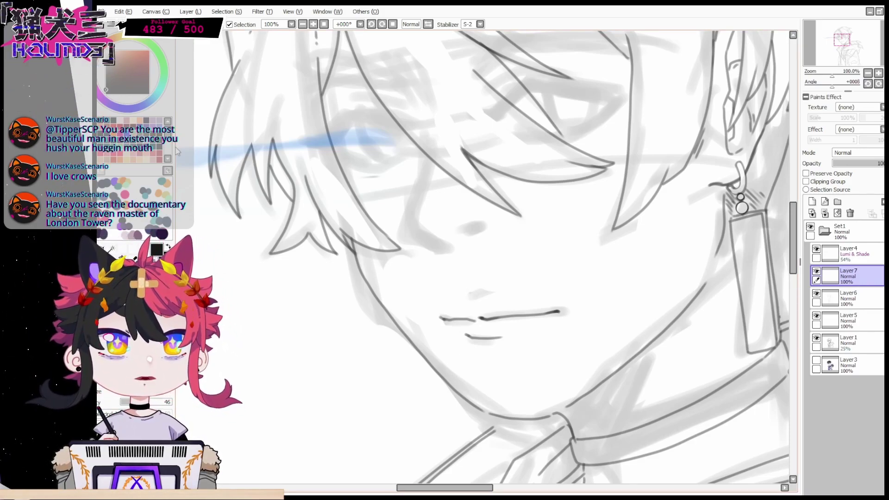
# Ink the nose bridge, nose tip and nostril, and start the brow lines above the hair-covered eye
pyautogui.moveTo(840, 39); pyautogui.dragTo(839, 37)
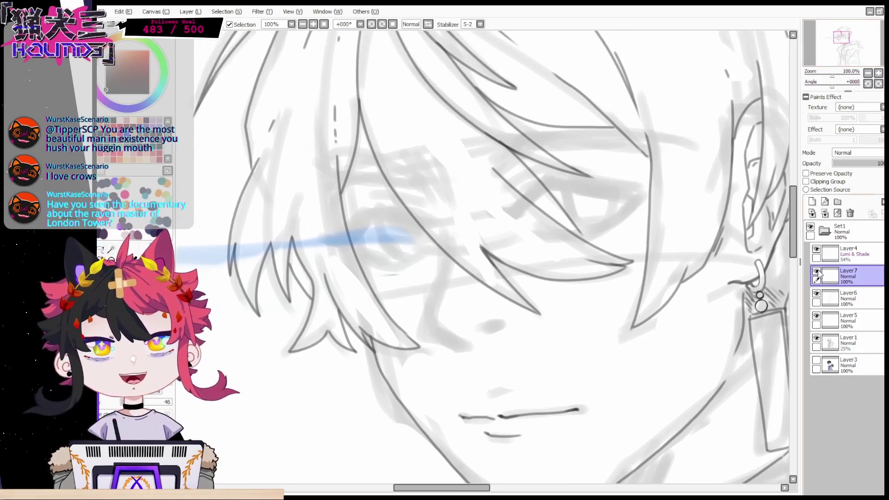
pyautogui.scroll(3, 616, 359)
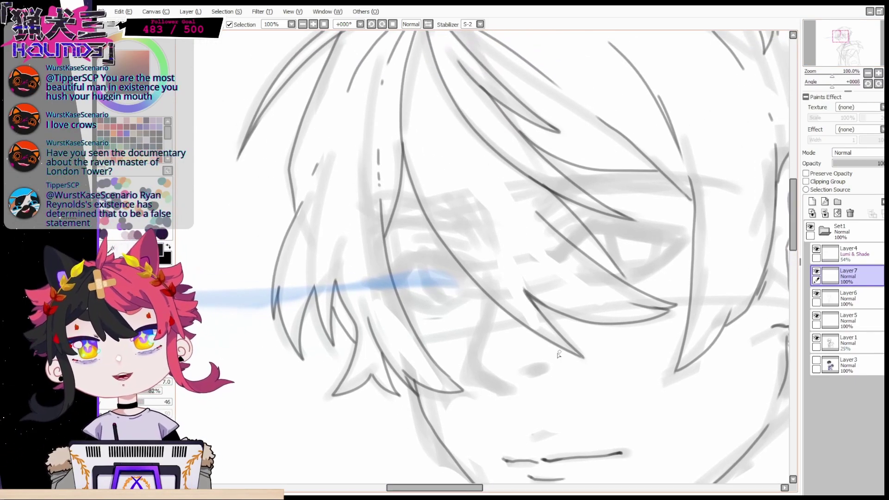
pyautogui.moveTo(462, 209); pyautogui.dragTo(483, 236)
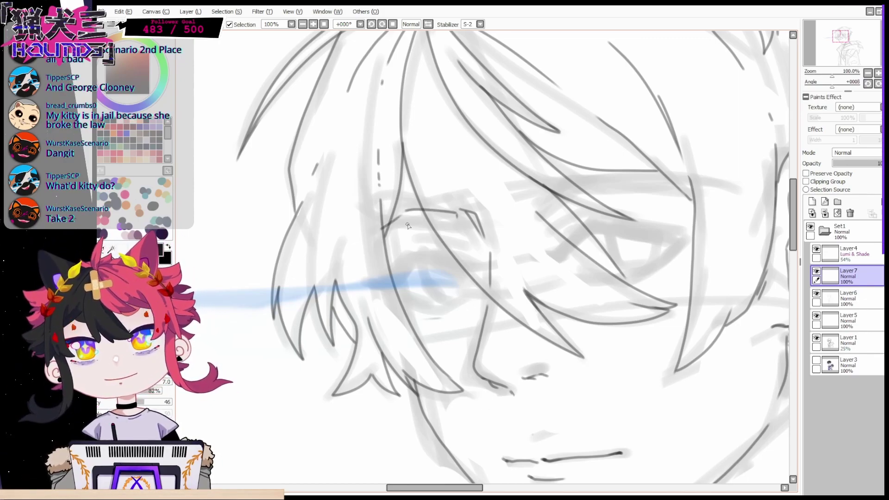
# Ink the angular outline of the eyebrow above the hair-covered eye, darkening its edges and adding short strokes at its inner end
pyautogui.press('h')
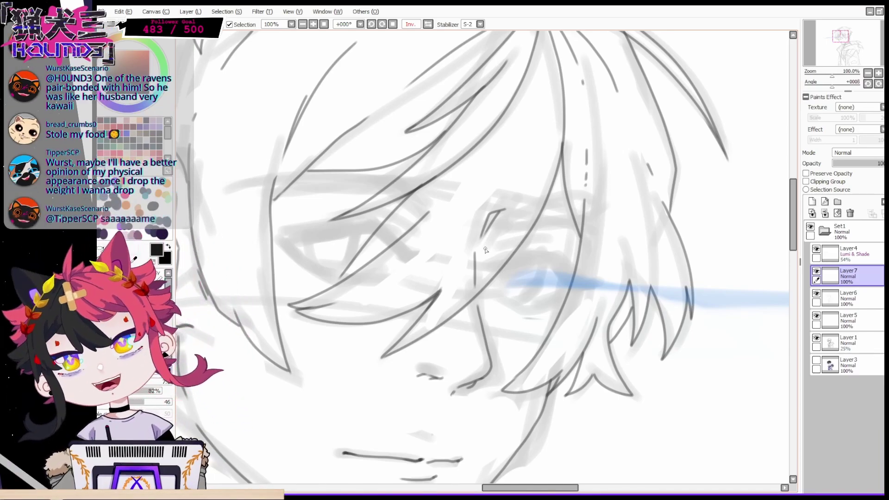
pyautogui.click(371, 25)
pyautogui.click(371, 25)
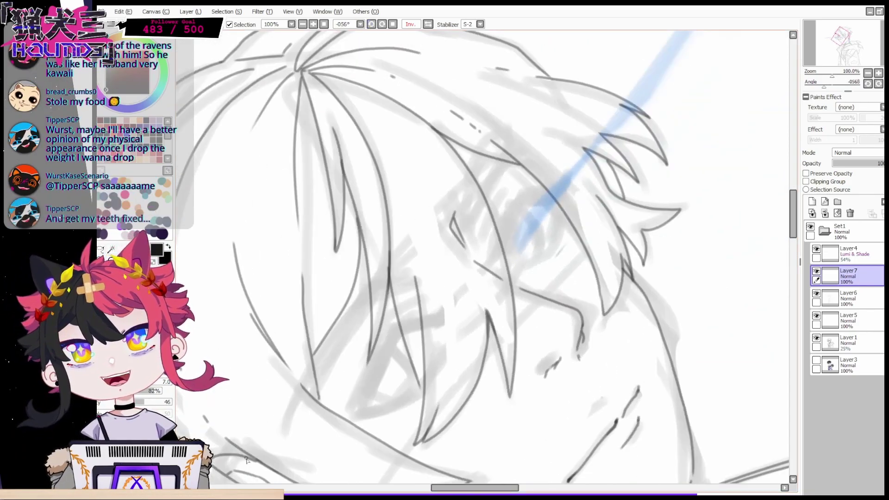
pyautogui.moveTo(514, 147)
pyautogui.mouseDown()
pyautogui.moveTo(461, 202)
pyautogui.moveTo(467, 220)
pyautogui.mouseUp()
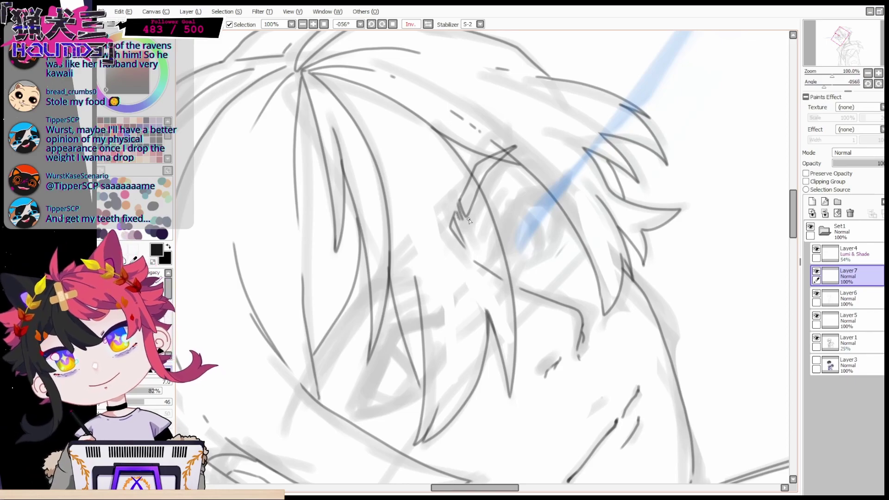
pyautogui.moveTo(517, 145); pyautogui.dragTo(494, 153)
pyautogui.moveTo(461, 204); pyautogui.dragTo(466, 217)
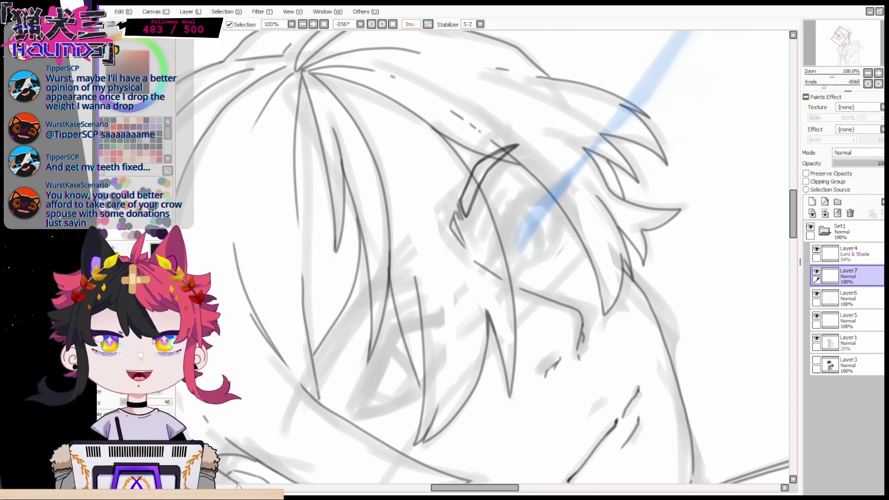
# Ink the tapered eyebrow above the eye nearer the ear, redrawing its lower edge and thickening both edges
pyautogui.moveTo(302, 405)
pyautogui.mouseDown()
pyautogui.moveTo(361, 303)
pyautogui.moveTo(398, 278)
pyautogui.mouseUp()
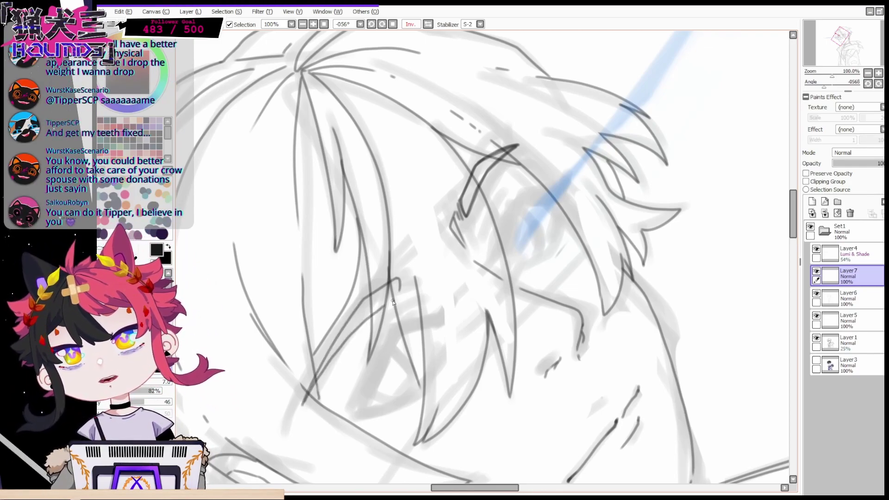
pyautogui.hotkey('ctrl', 'z')
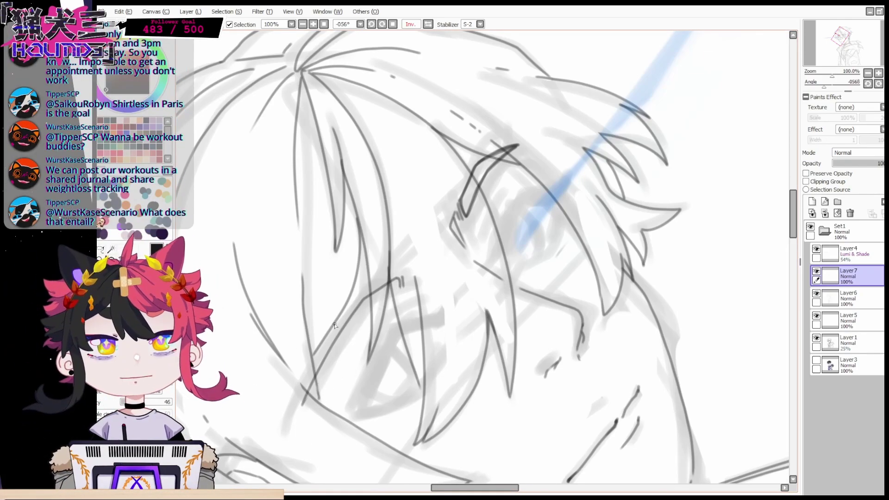
pyautogui.moveTo(399, 291)
pyautogui.mouseDown()
pyautogui.moveTo(358, 325)
pyautogui.moveTo(304, 404)
pyautogui.mouseUp()
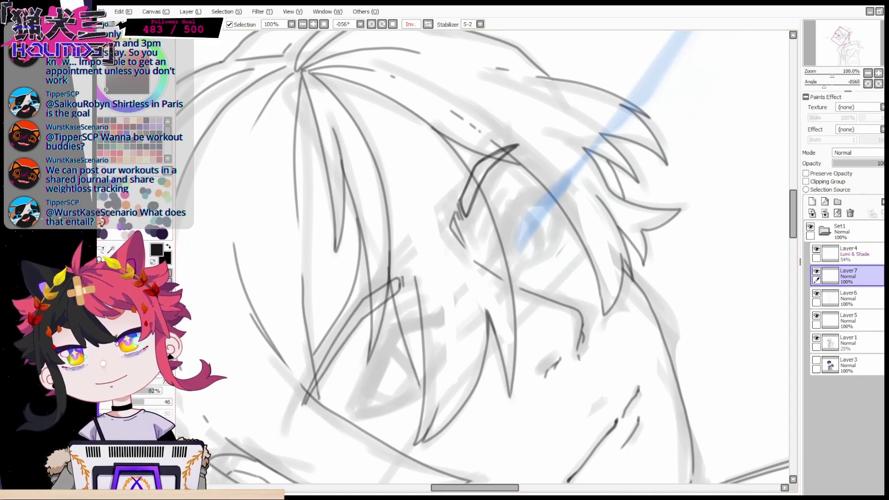
pyautogui.hotkey('ctrl', 'z')
pyautogui.moveTo(397, 279); pyautogui.dragTo(336, 324)
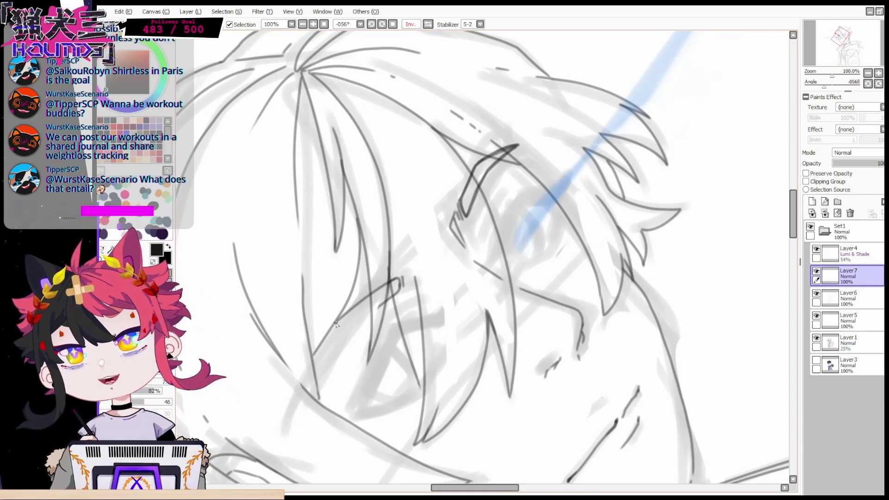
pyautogui.moveTo(392, 296); pyautogui.dragTo(352, 329)
pyautogui.moveTo(405, 277); pyautogui.dragTo(403, 286)
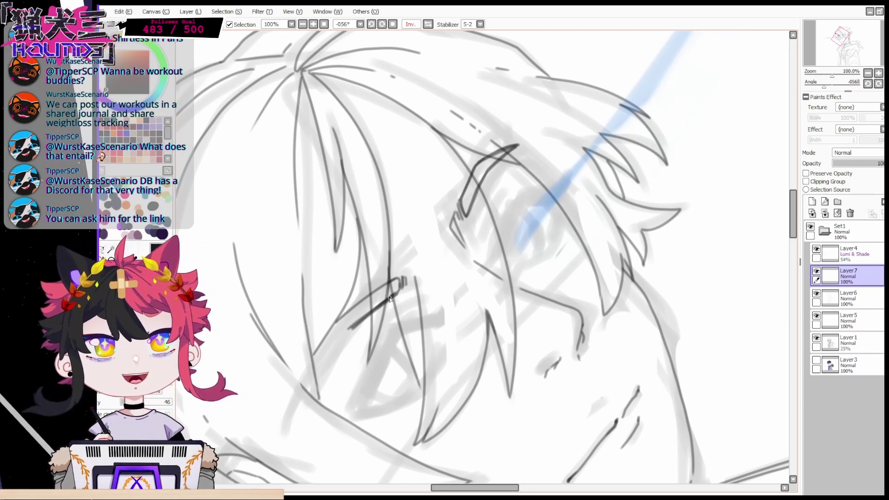
pyautogui.moveTo(352, 326); pyautogui.dragTo(303, 402)
pyautogui.moveTo(346, 336); pyautogui.dragTo(303, 404)
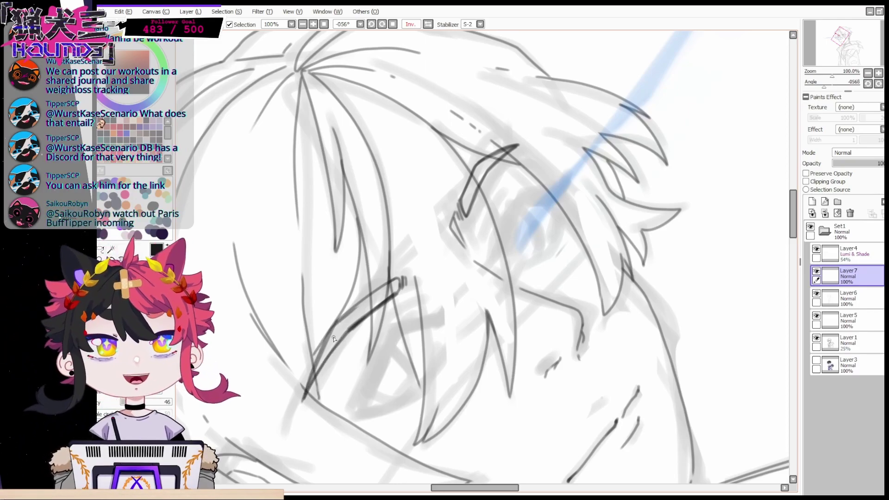
pyautogui.moveTo(343, 317); pyautogui.dragTo(378, 289)
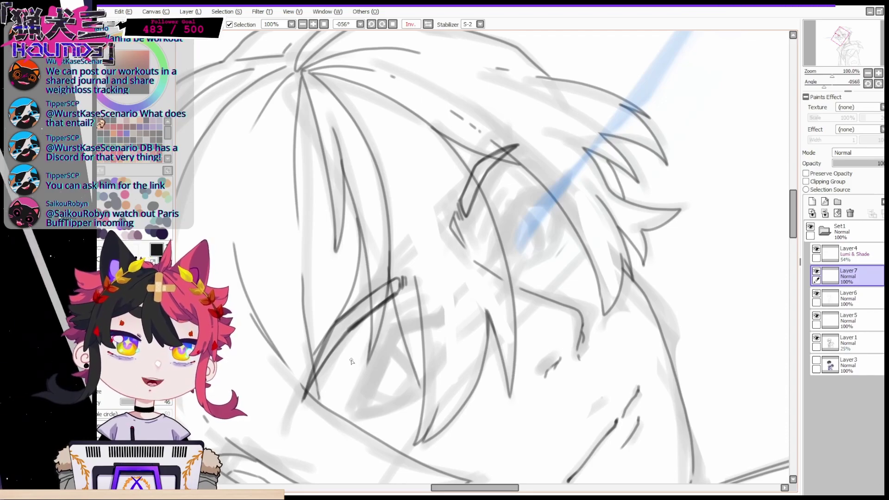
# Select the eyebrow nearer the ear and shift it slightly down and toward the nose
pyautogui.press('Home')
pyautogui.press('pageup')
pyautogui.press('pageup')
pyautogui.press('pageup')
pyautogui.press('pageup')
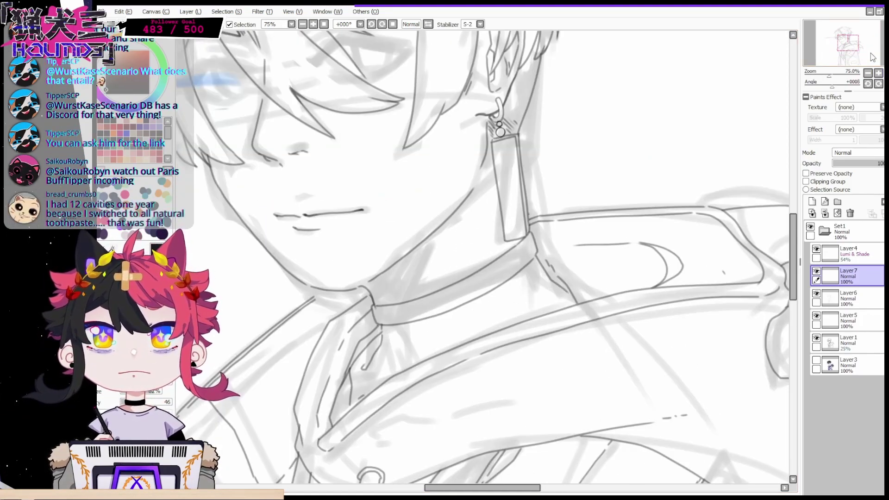
pyautogui.moveTo(847, 42); pyautogui.dragTo(840, 35)
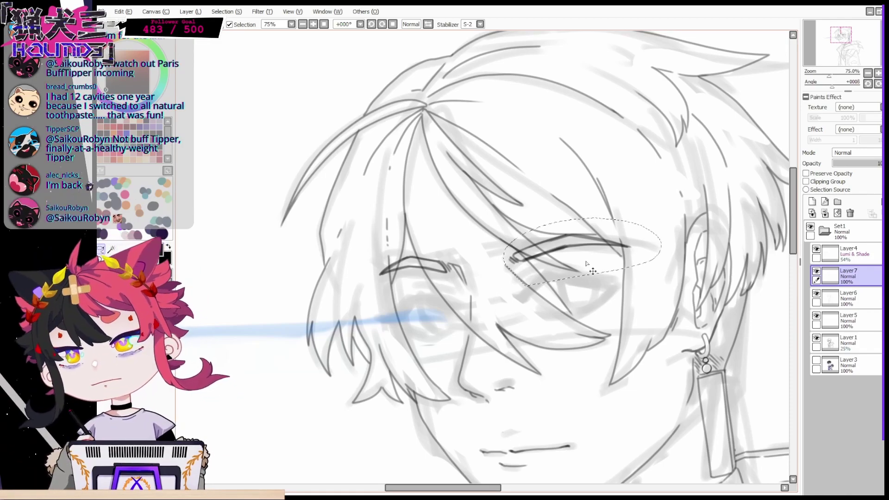
pyautogui.hotkey('ctrl', 't')
pyautogui.moveTo(601, 264); pyautogui.dragTo(594, 272)
pyautogui.press('Return')
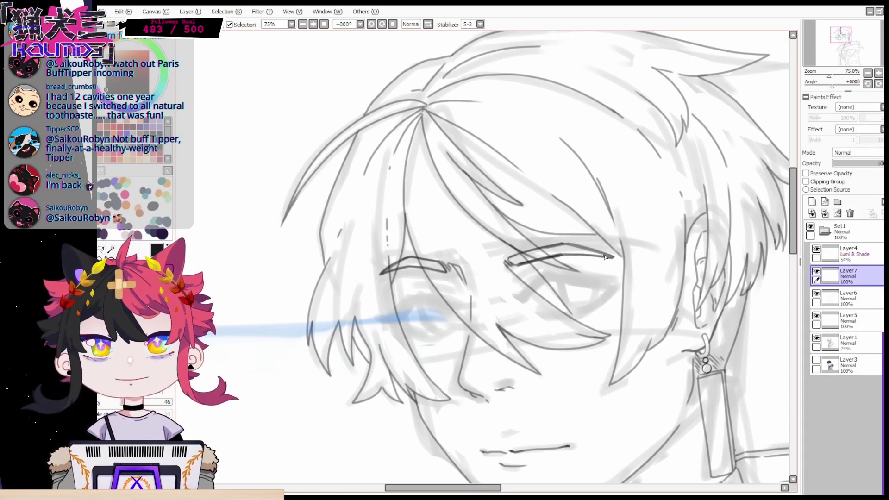
# Ink a thick, solid upper lash line over the eye nearer the ear, ending in a pointed outer corner
pyautogui.press('pageup')
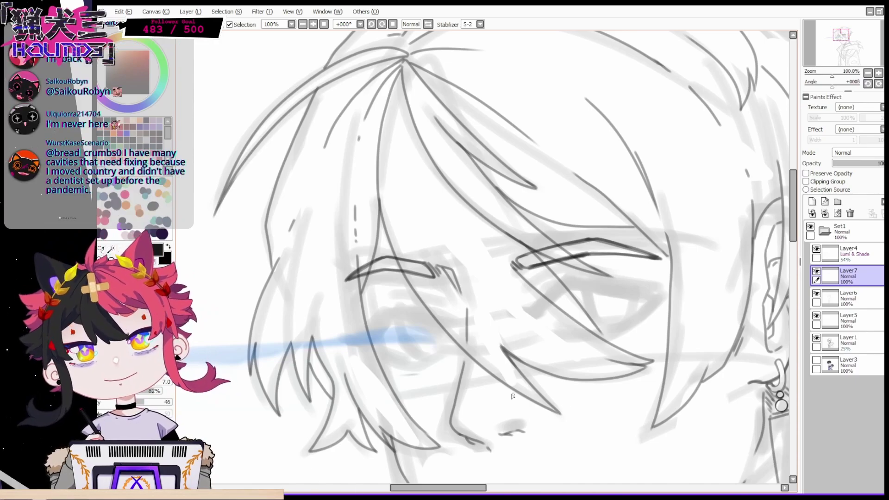
pyautogui.click(313, 24)
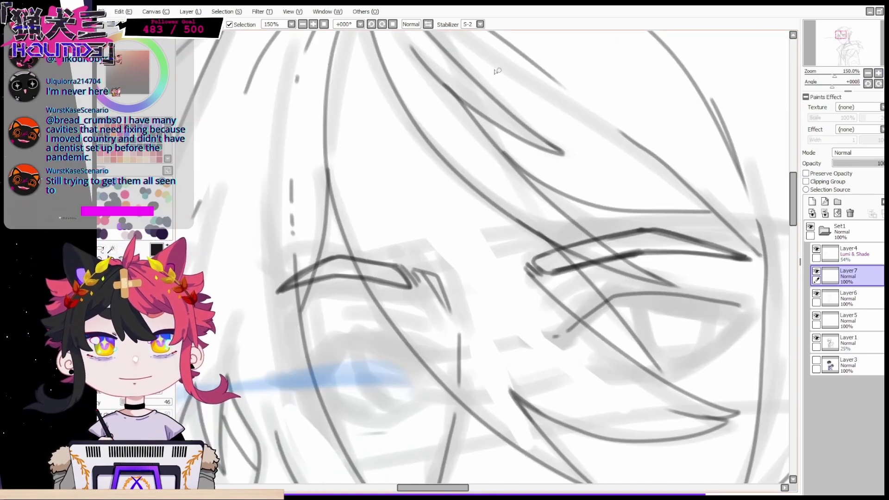
pyautogui.click(371, 24)
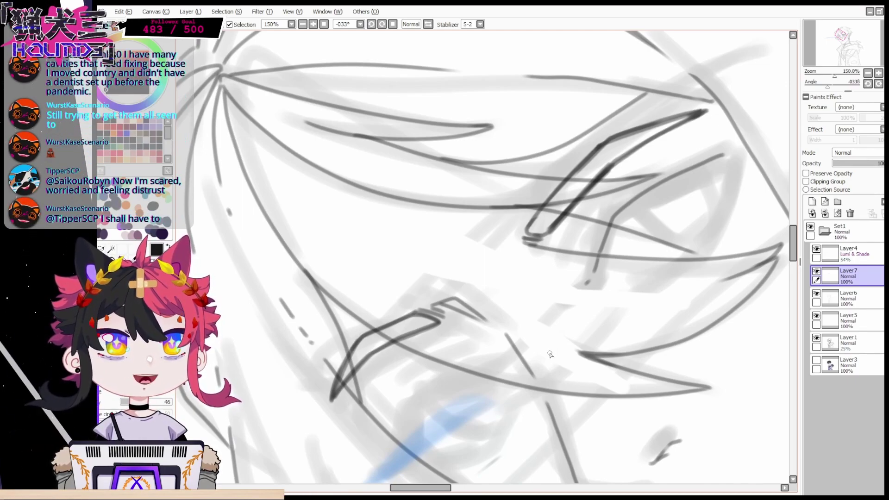
pyautogui.moveTo(586, 280)
pyautogui.mouseDown()
pyautogui.moveTo(618, 221)
pyautogui.moveTo(741, 150)
pyautogui.mouseUp()
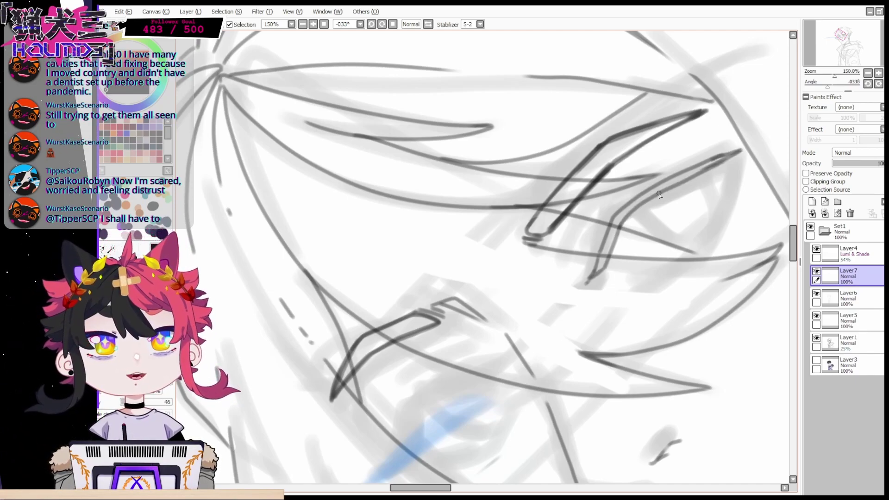
pyautogui.moveTo(599, 264)
pyautogui.mouseDown()
pyautogui.moveTo(624, 212)
pyautogui.moveTo(674, 179)
pyautogui.moveTo(620, 209)
pyautogui.moveTo(607, 224)
pyautogui.moveTo(619, 212)
pyautogui.moveTo(615, 230)
pyautogui.moveTo(693, 175)
pyautogui.mouseUp()
pyautogui.moveTo(641, 199); pyautogui.dragTo(723, 159)
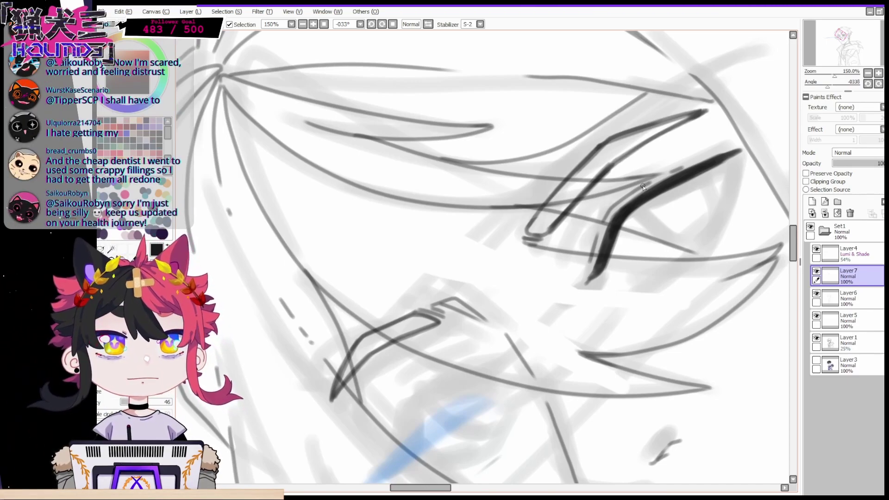
pyautogui.moveTo(737, 152)
pyautogui.mouseDown()
pyautogui.moveTo(712, 227)
pyautogui.moveTo(660, 261)
pyautogui.mouseUp()
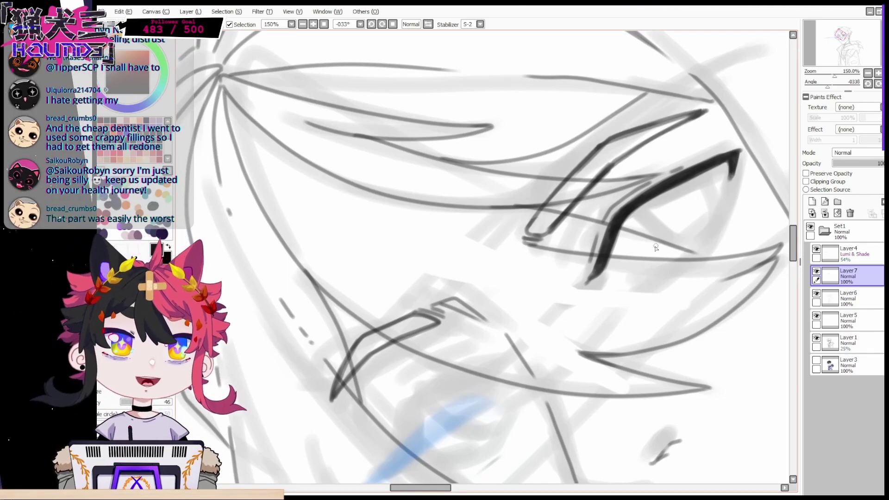
# Ink the lower lid of the eye nearer the ear, breaking it into short dashes toward the inner corner and extending the lash's inner tip
pyautogui.moveTo(717, 218); pyautogui.dragTo(638, 276)
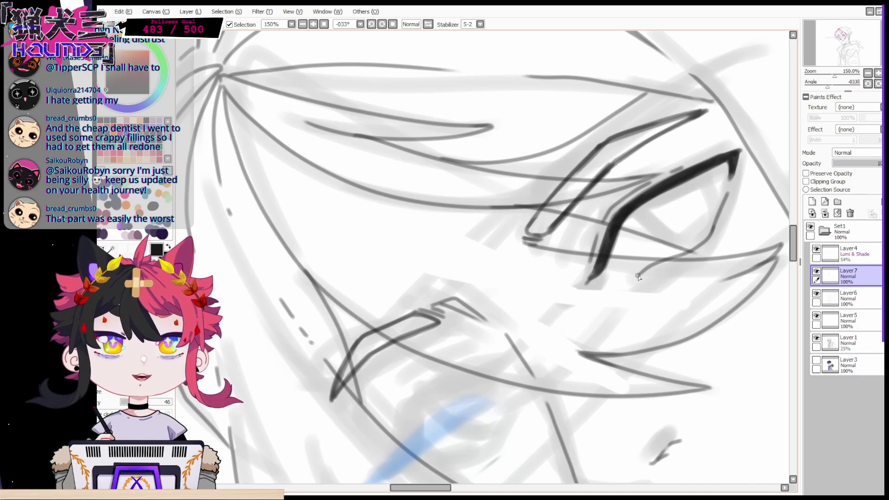
pyautogui.hotkey('ctrl', 'z')
pyautogui.moveTo(726, 199)
pyautogui.mouseDown()
pyautogui.moveTo(700, 247)
pyautogui.moveTo(639, 274)
pyautogui.mouseUp()
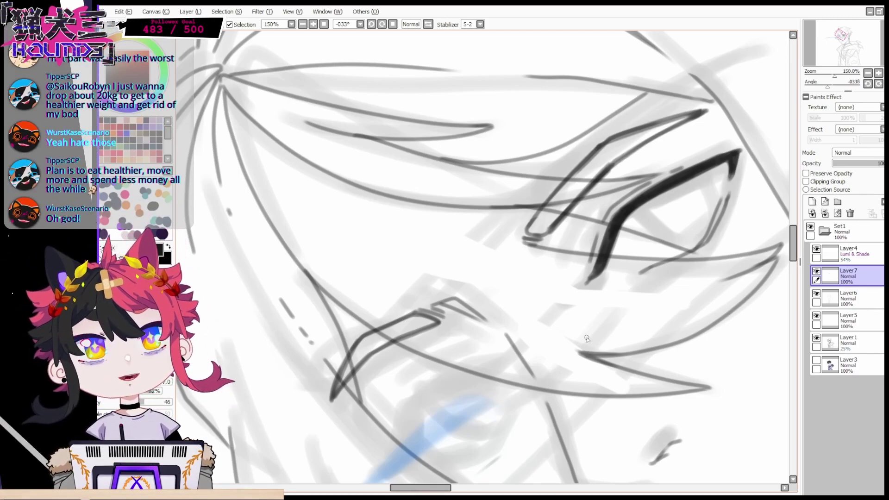
pyautogui.press('e')
pyautogui.press('n')
pyautogui.moveTo(690, 253); pyautogui.dragTo(644, 283)
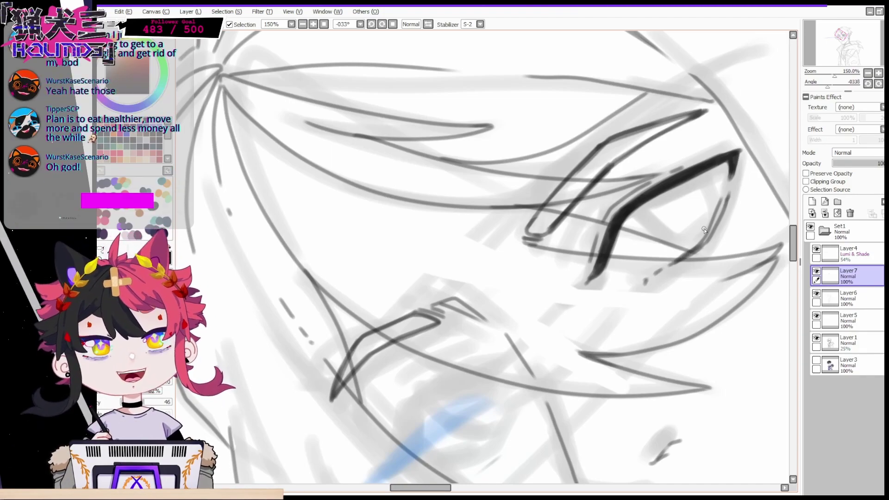
pyautogui.moveTo(606, 262); pyautogui.dragTo(604, 280)
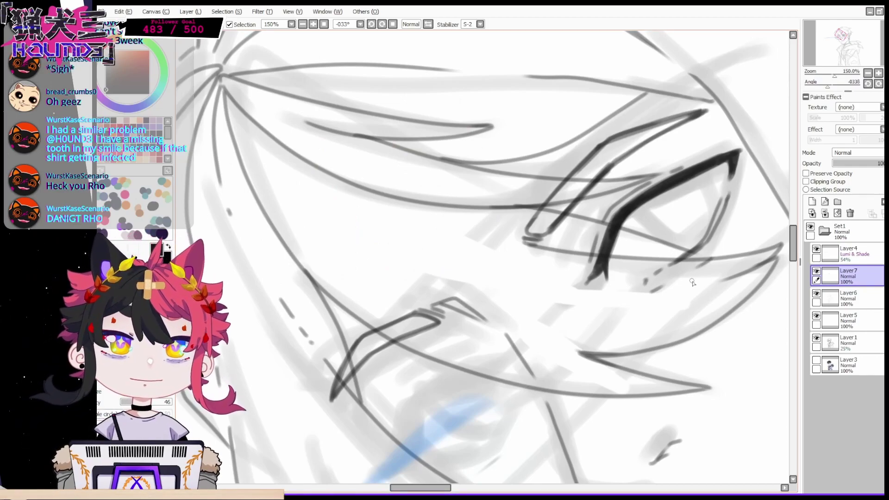
# Select the eye nearer the ear and transform it slightly narrower, pulling its outer corner toward the nose
pyautogui.moveTo(793, 252); pyautogui.dragTo(793, 257)
pyautogui.press('Home')
pyautogui.press('pageup')
pyautogui.press('pageup')
pyautogui.press('pageup')
pyautogui.press('pageup')
pyautogui.moveTo(479, 41); pyautogui.dragTo(777, 236)
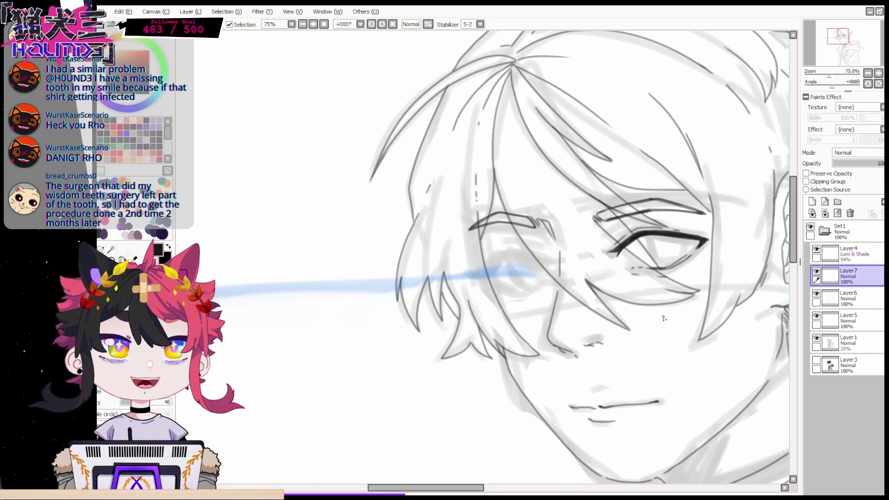
pyautogui.scroll(3, 692, 225)
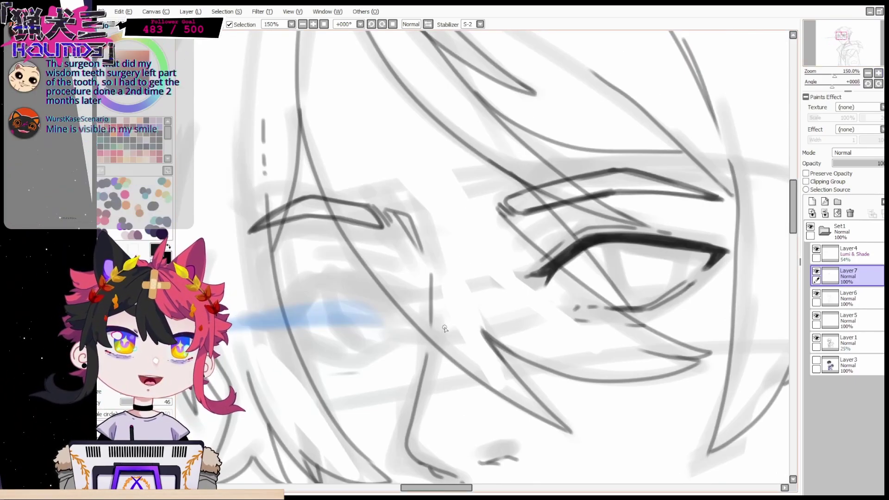
pyautogui.moveTo(512, 273)
pyautogui.mouseDown()
pyautogui.moveTo(609, 217)
pyautogui.moveTo(536, 341)
pyautogui.mouseUp()
pyautogui.hotkey('ctrl', 't')
pyautogui.moveTo(732, 224); pyautogui.dragTo(713, 224)
pyautogui.press('Return')
pyautogui.hotkey('ctrl', 'd')
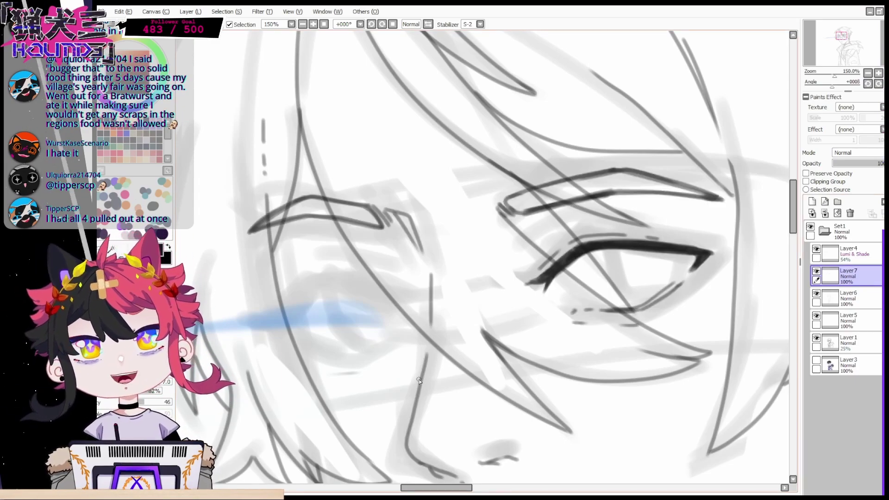
# Ink a thick, tapered upper lash line over the hair-covered eye, checking it in a mirrored view and adding a thin crease stroke above
pyautogui.click(428, 25)
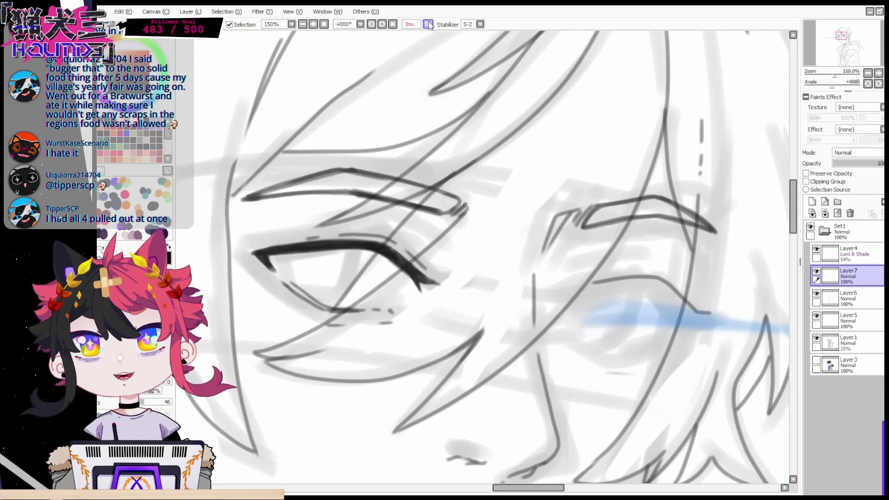
pyautogui.moveTo(563, 302)
pyautogui.mouseDown()
pyautogui.moveTo(593, 285)
pyautogui.moveTo(630, 278)
pyautogui.mouseUp()
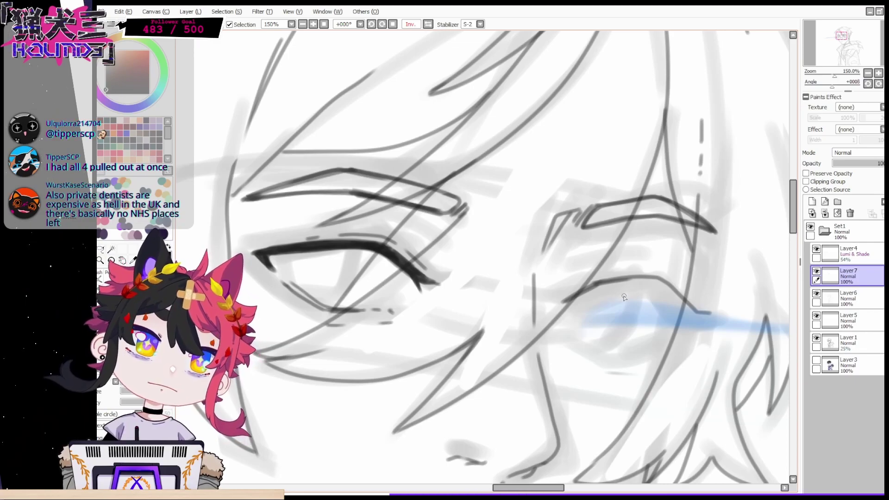
pyautogui.click(428, 24)
pyautogui.click(428, 25)
pyautogui.click(373, 25)
pyautogui.moveTo(572, 195); pyautogui.dragTo(599, 130)
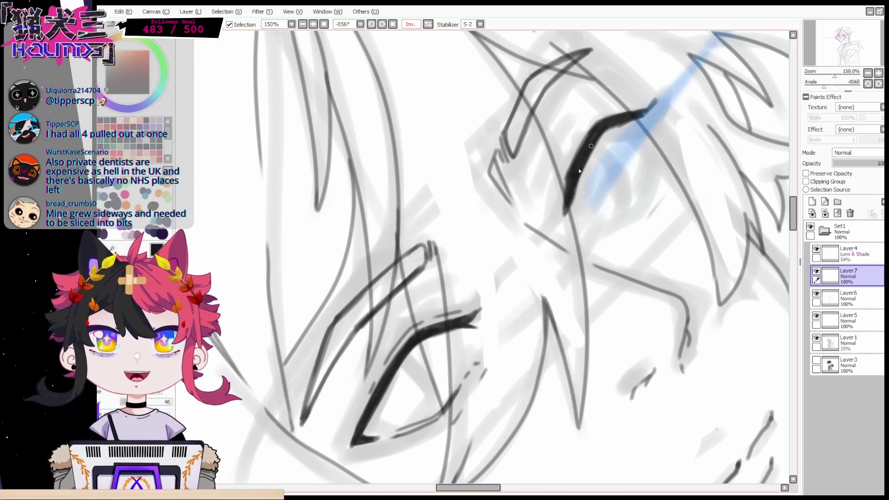
pyautogui.moveTo(597, 127); pyautogui.dragTo(644, 117)
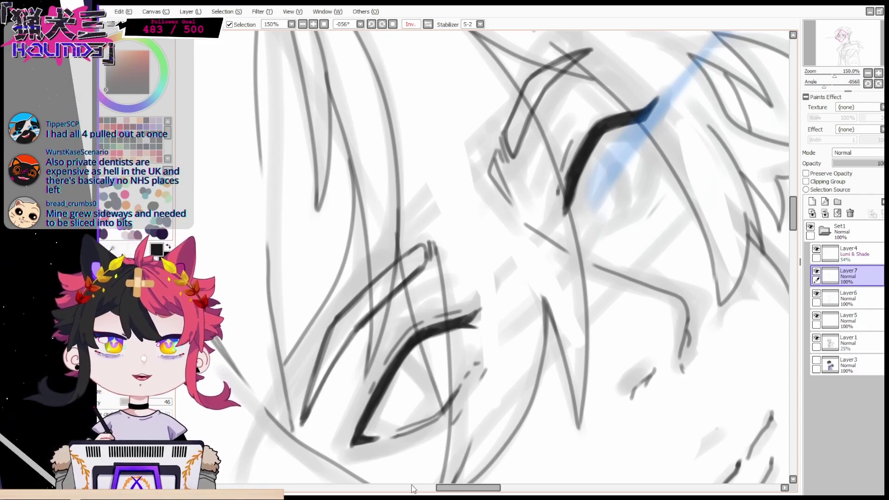
# Select the hair-covered eye's lash line, shift it slightly up and toward the nose, and refine its inner end
pyautogui.press('Home')
pyautogui.moveTo(842, 43); pyautogui.dragTo(839, 36)
pyautogui.click(877, 73)
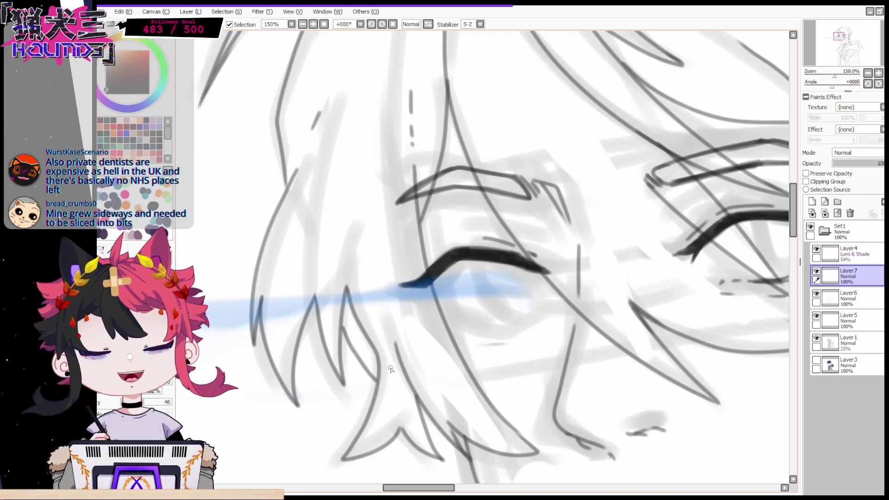
pyautogui.moveTo(426, 488); pyautogui.dragTo(439, 488)
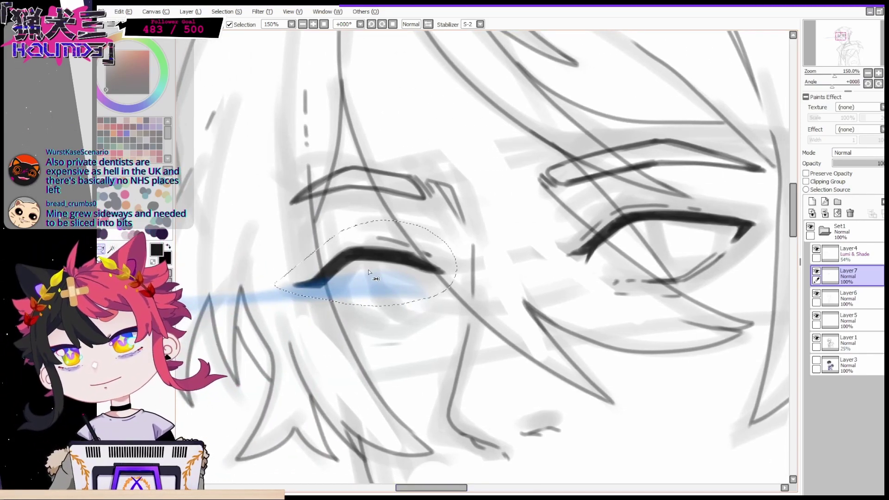
pyautogui.hotkey('ctrl', 't')
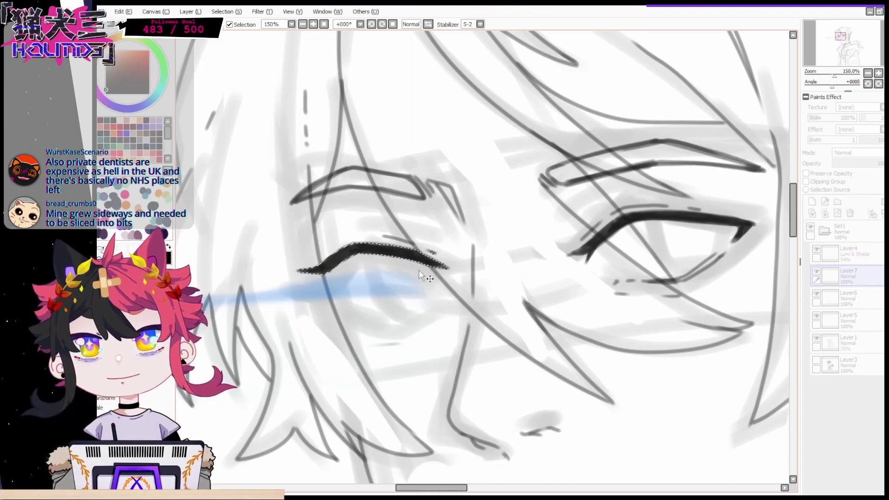
pyautogui.press('Return')
pyautogui.moveTo(400, 265); pyautogui.dragTo(410, 266)
pyautogui.hotkey('ctrl', 'd')
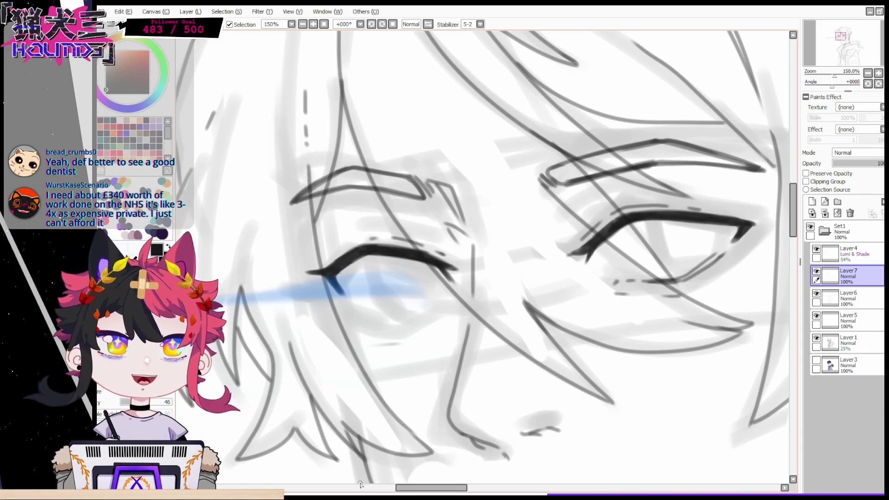
# Ink the lower lid of the hair-covered eye in short strokes and draw the curved iris edges
pyautogui.moveTo(383, 313); pyautogui.dragTo(439, 302)
pyautogui.moveTo(352, 304); pyautogui.dragTo(375, 315)
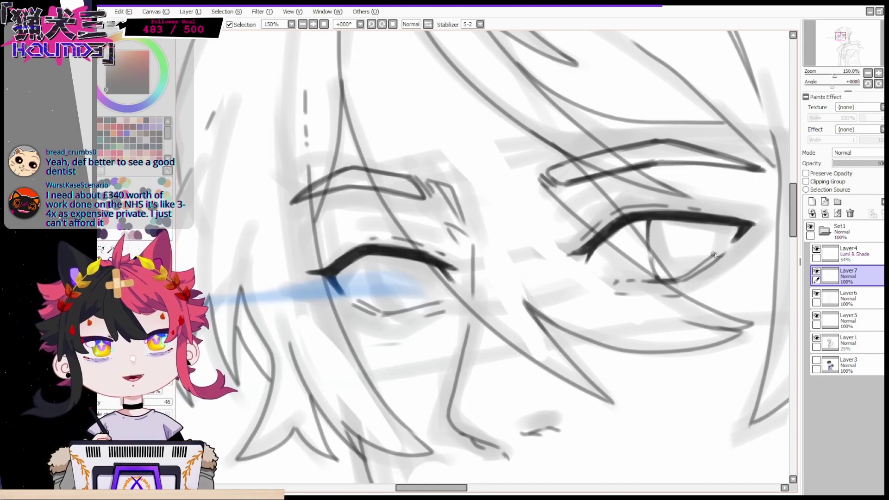
pyautogui.moveTo(378, 256); pyautogui.dragTo(388, 299)
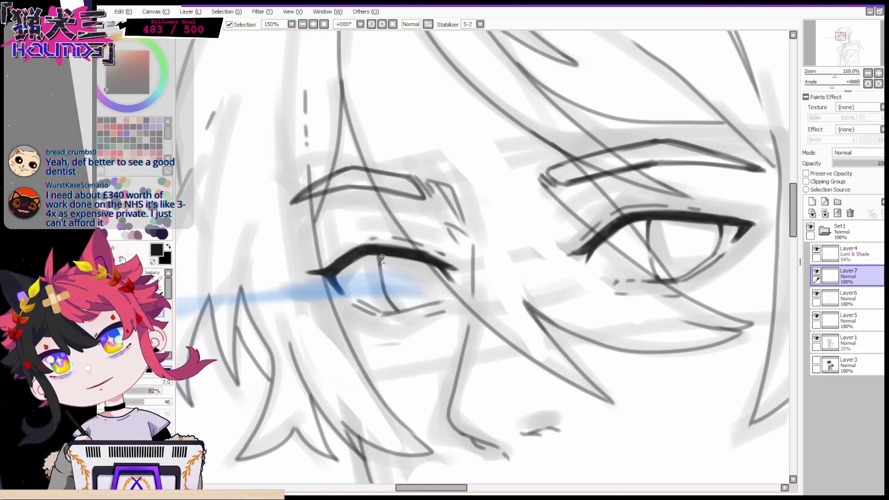
pyautogui.moveTo(432, 261); pyautogui.dragTo(432, 303)
# Retrace the iris edges in both eyes, thickening the inner edge in the eye nearer the ear
pyautogui.press('Home')
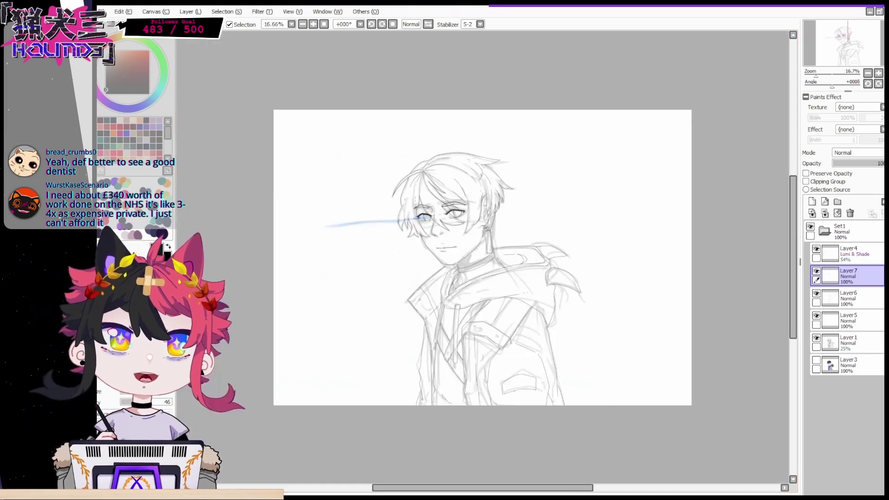
pyautogui.moveTo(815, 75); pyautogui.dragTo(831, 75)
pyautogui.click(842, 38)
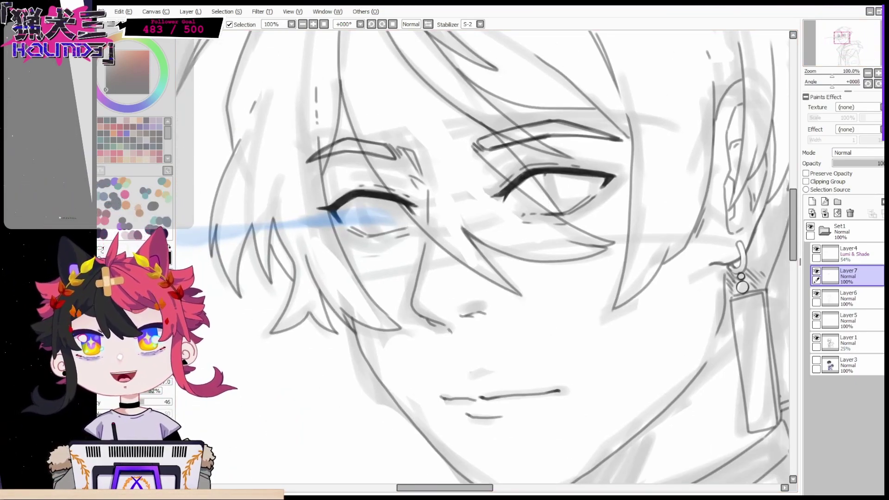
pyautogui.hotkey('ctrl', '+')
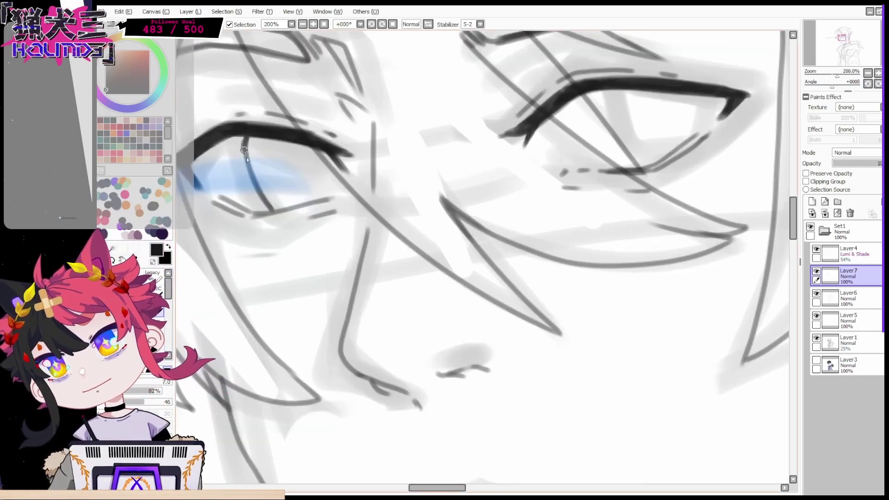
pyautogui.moveTo(327, 177); pyautogui.dragTo(326, 197)
pyautogui.moveTo(602, 88); pyautogui.dragTo(620, 170)
pyautogui.moveTo(695, 93)
pyautogui.mouseDown()
pyautogui.moveTo(693, 137)
pyautogui.moveTo(694, 90)
pyautogui.mouseUp()
# Hide the rough sketch on Layer1 so only the line art shows
pyautogui.hotkey('ctrl', '0')
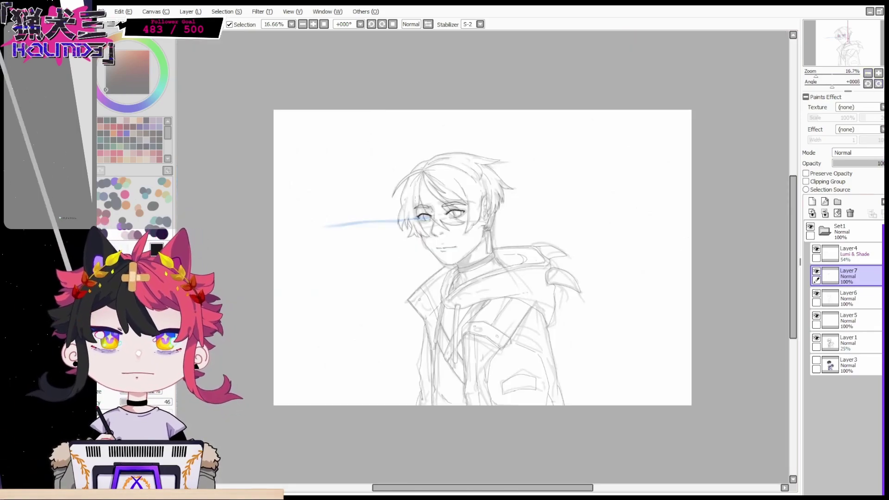
pyautogui.click(816, 338)
pyautogui.click(816, 339)
pyautogui.click(816, 338)
pyautogui.click(815, 338)
pyautogui.click(848, 341)
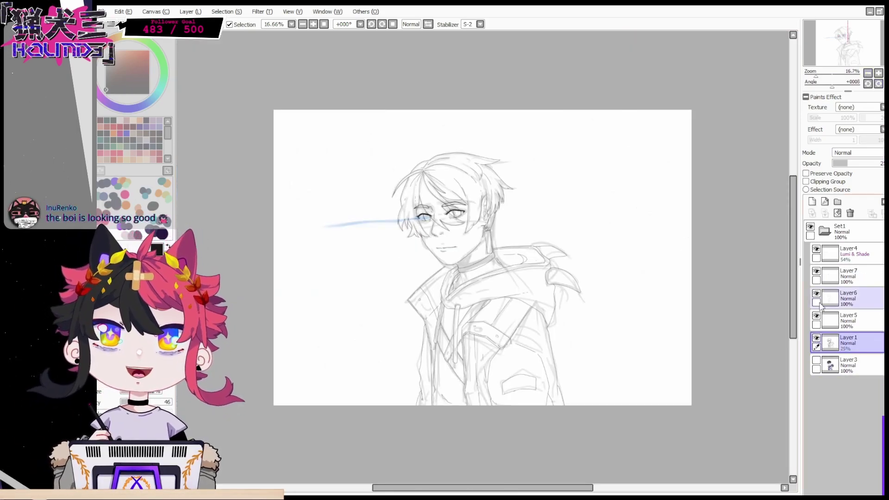
pyautogui.click(815, 339)
# On Layer6, fill the shadow beneath the chin and jaw with solid black
pyautogui.press('pageup')
pyautogui.press('pageup')
pyautogui.press('pageup')
pyautogui.press('pageup')
pyautogui.moveTo(320, 295); pyautogui.dragTo(391, 310)
pyautogui.keyDown('ctrl'); pyautogui.keyDown('shift'); pyautogui.click(391, 310); pyautogui.keyUp('shift'); pyautogui.keyUp('ctrl')
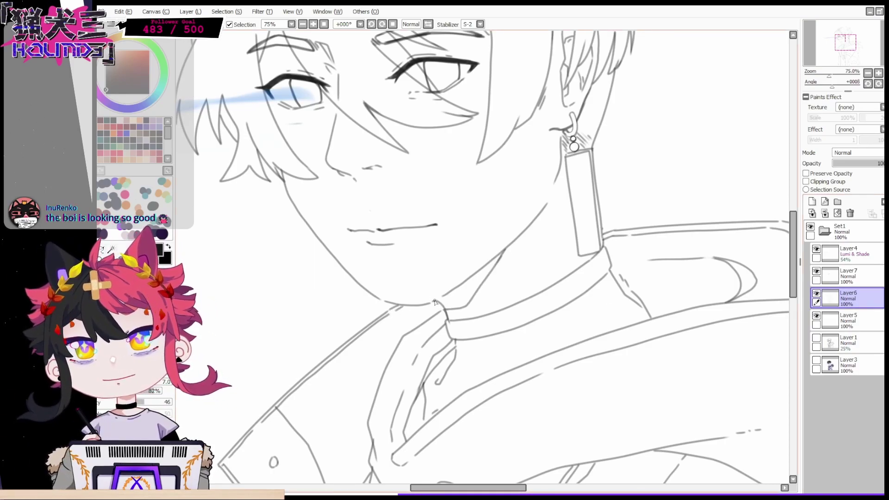
pyautogui.moveTo(435, 302); pyautogui.dragTo(505, 251)
pyautogui.press('e')
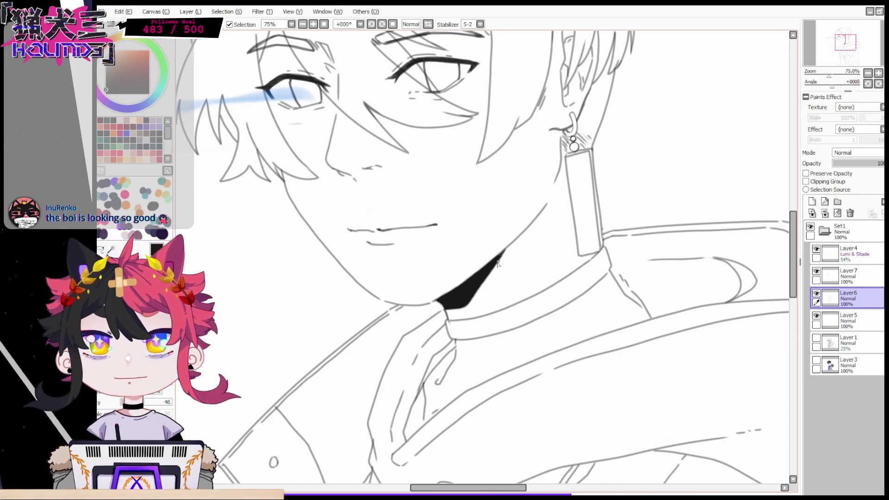
# On Layer7, thin the inner iris edge in the eye nearer the ear
pyautogui.moveTo(509, 194); pyautogui.dragTo(670, 343)
pyautogui.press('pageup')
pyautogui.press('pageup')
pyautogui.moveTo(690, 170); pyautogui.dragTo(602, 170)
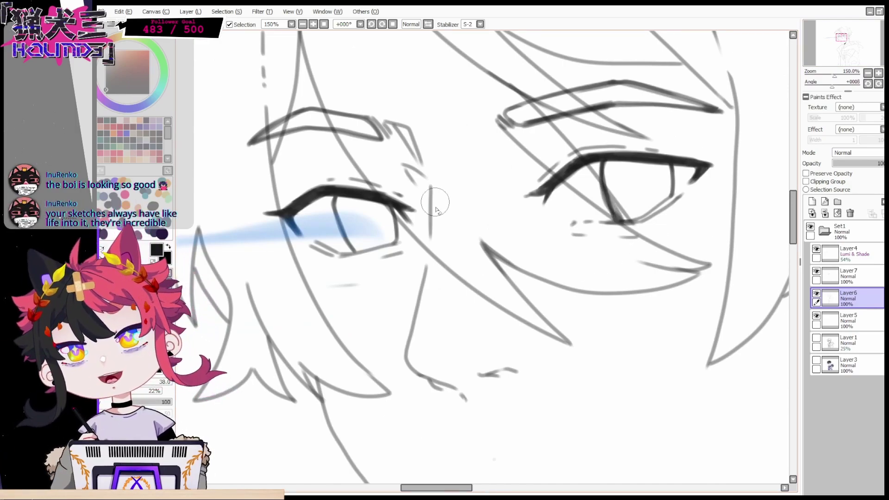
pyautogui.hotkey('ctrl', 'z')
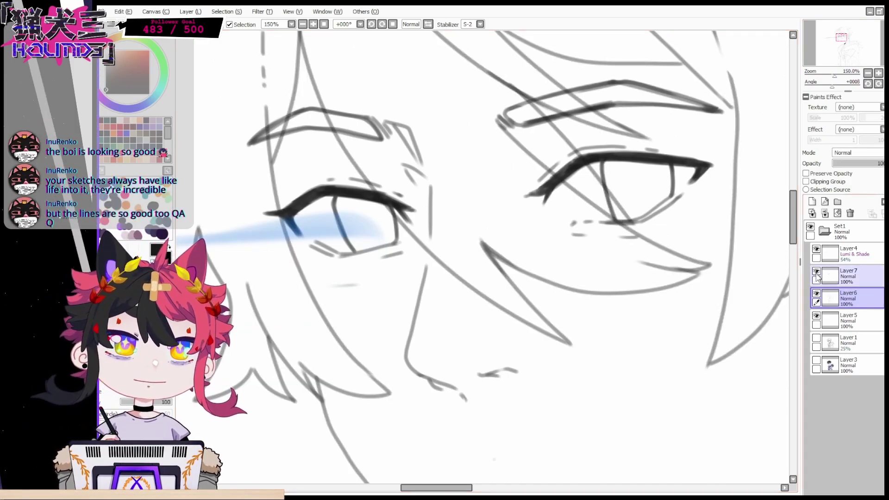
pyautogui.click(856, 276)
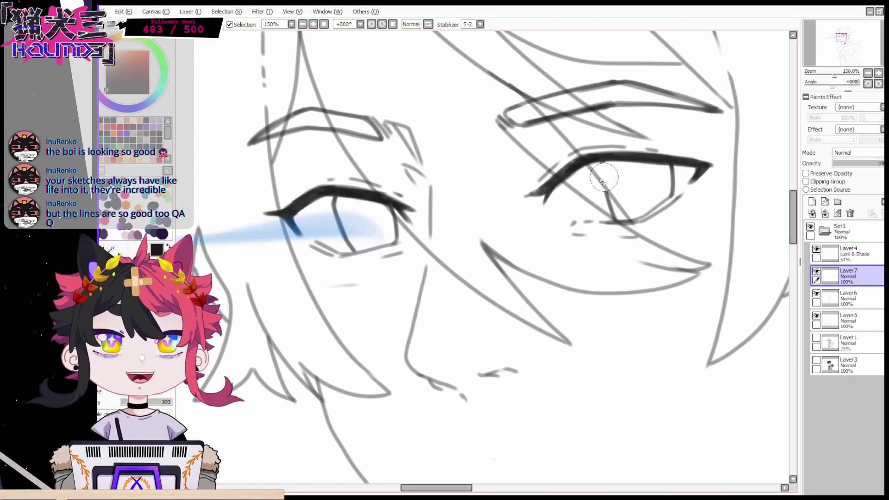
pyautogui.moveTo(603, 159); pyautogui.dragTo(608, 196)
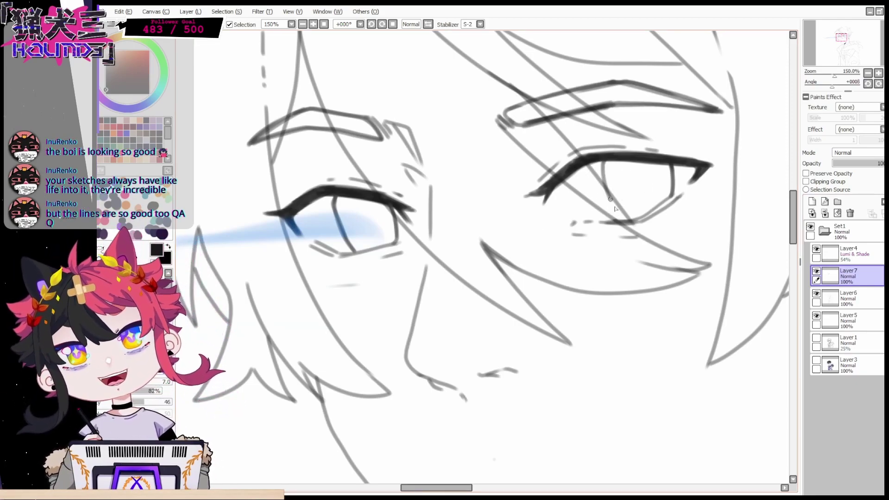
pyautogui.hotkey('ctrl', '0')
pyautogui.click(817, 338)
pyautogui.click(827, 343)
pyautogui.moveTo(509, 367)
pyautogui.mouseDown()
pyautogui.moveTo(636, 363)
pyautogui.moveTo(643, 354)
pyautogui.mouseUp()
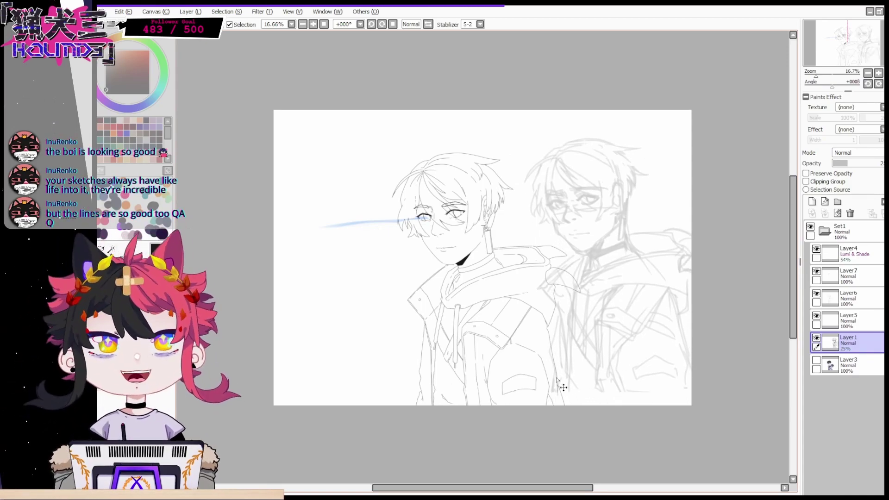
pyautogui.hotkey('ctrl', 'z')
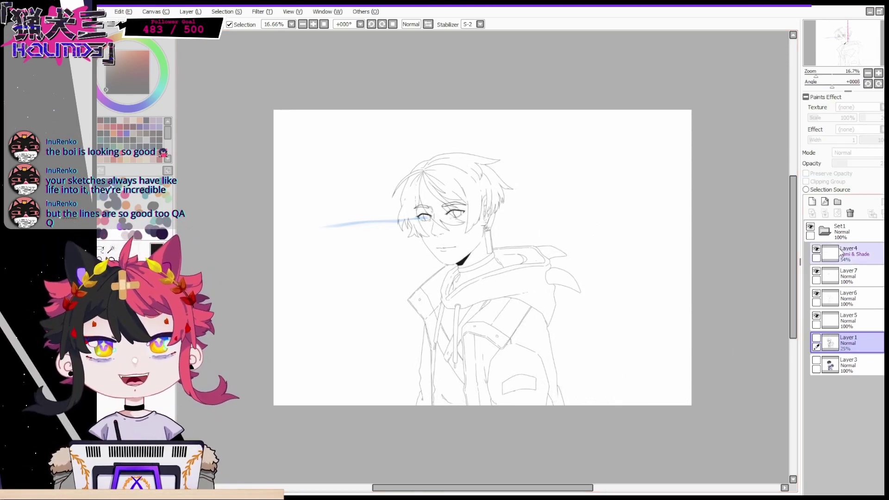
# Show the rough colours on Layer3 beneath the line art and make that layer active
pyautogui.hotkey('ctrl', '+')
pyautogui.scroll(-2, 482, 256)
pyautogui.click(816, 338)
pyautogui.click(816, 360)
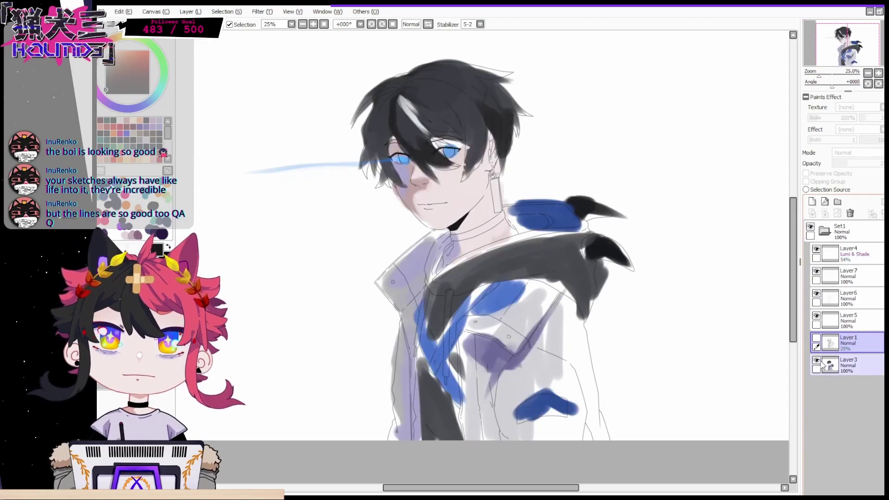
pyautogui.click(878, 73)
pyautogui.click(878, 73)
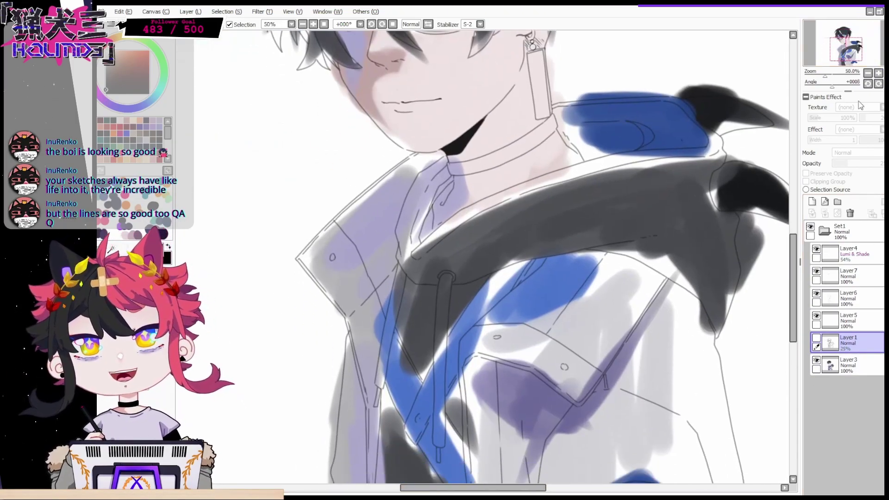
pyautogui.click(848, 365)
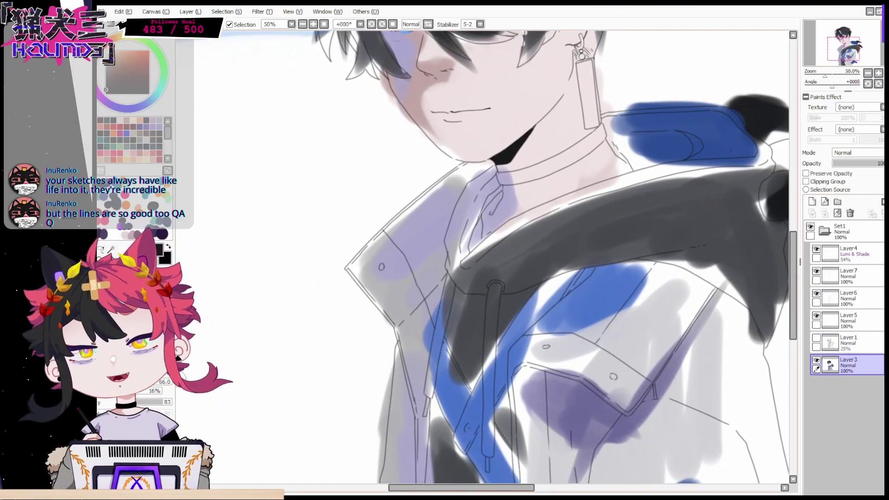
# On Layer3, paint the coat collar lavender up to its outline, using tones sampled from the existing rough colours
pyautogui.rightClick(417, 218)
pyautogui.moveTo(403, 222)
pyautogui.mouseDown()
pyautogui.moveTo(457, 172)
pyautogui.moveTo(488, 167)
pyautogui.mouseUp()
pyautogui.rightClick(398, 315)
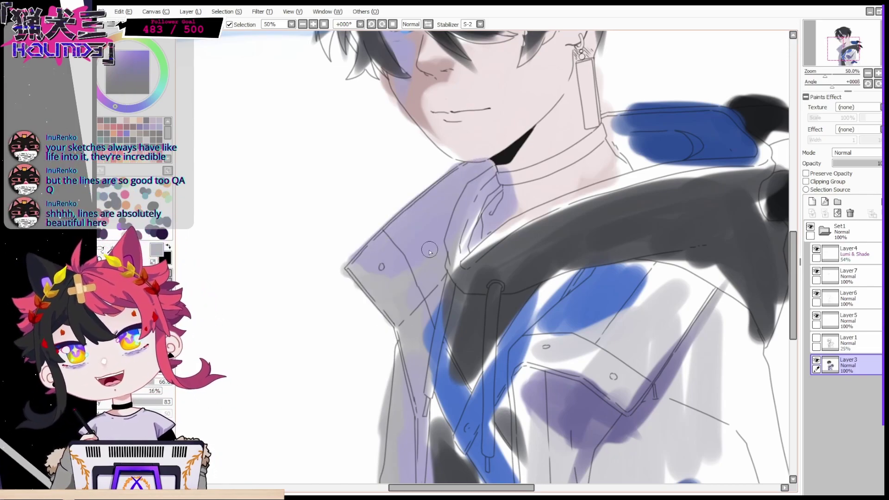
pyautogui.rightClick(381, 251)
pyautogui.moveTo(347, 267)
pyautogui.mouseDown()
pyautogui.moveTo(396, 274)
pyautogui.moveTo(421, 397)
pyautogui.mouseUp()
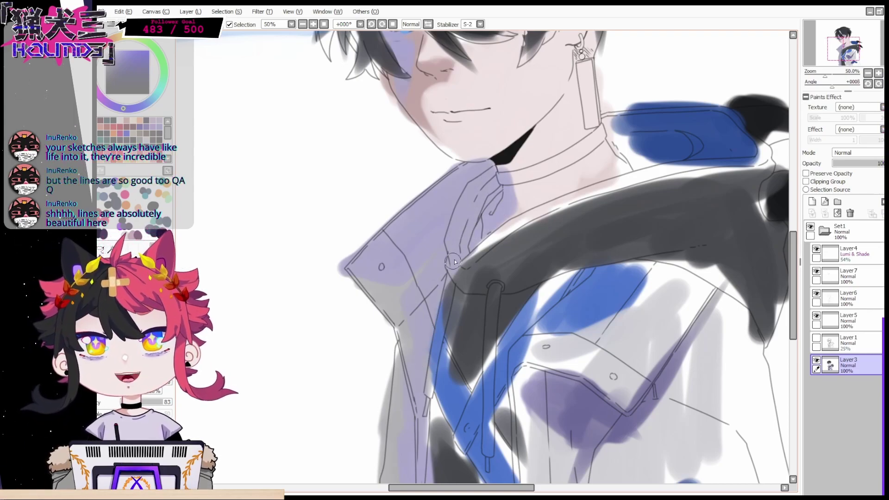
# Paint lavender down the coat's front opening edge and lighten the underside of the collar with pale grey
pyautogui.moveTo(855, 56)
pyautogui.mouseDown()
pyautogui.moveTo(846, 51)
pyautogui.moveTo(853, 63)
pyautogui.mouseUp()
pyautogui.moveTo(429, 172); pyautogui.dragTo(454, 271)
pyautogui.moveTo(438, 406); pyautogui.dragTo(427, 372)
pyautogui.rightClick(426, 334)
pyautogui.moveTo(427, 334)
pyautogui.mouseDown()
pyautogui.moveTo(435, 411)
pyautogui.moveTo(423, 296)
pyautogui.moveTo(430, 206)
pyautogui.mouseUp()
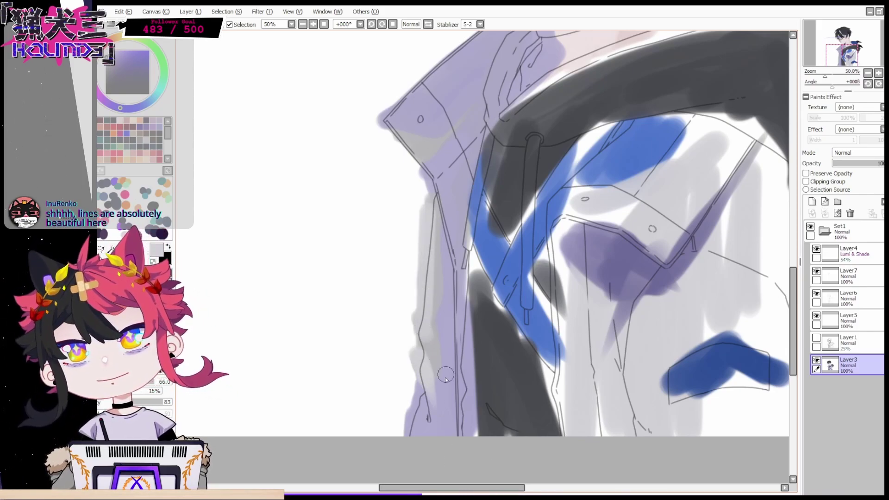
pyautogui.moveTo(413, 416); pyautogui.dragTo(409, 434)
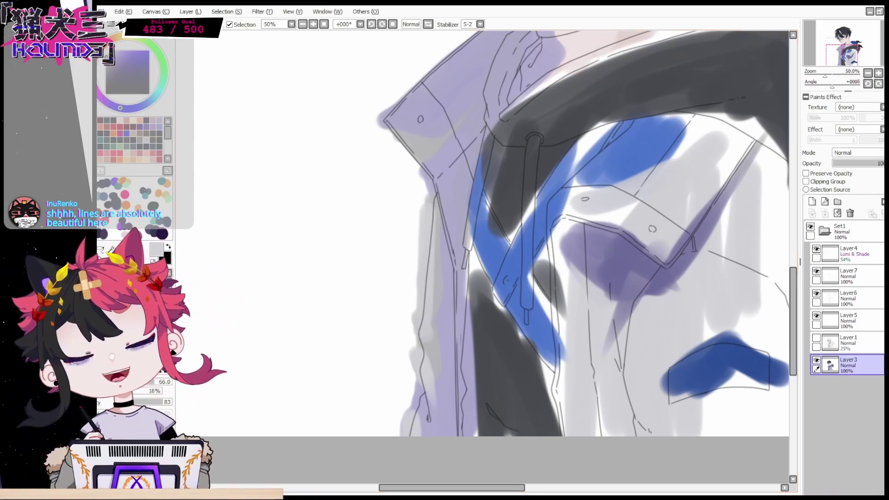
pyautogui.moveTo(864, 56); pyautogui.dragTo(864, 51)
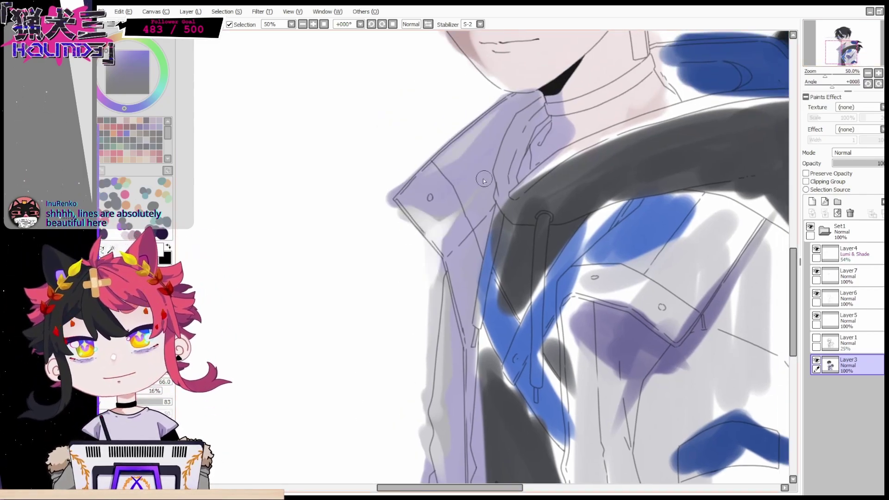
pyautogui.moveTo(437, 227); pyautogui.dragTo(436, 259)
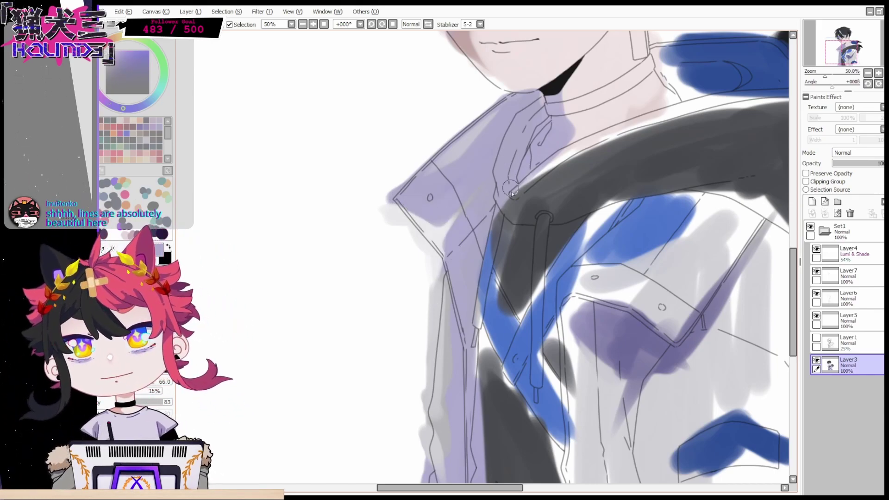
# Add darker purple shadows inside the collar and along the coat's front opening, and colour the collar button to match
pyautogui.moveTo(841, 58); pyautogui.dragTo(840, 62)
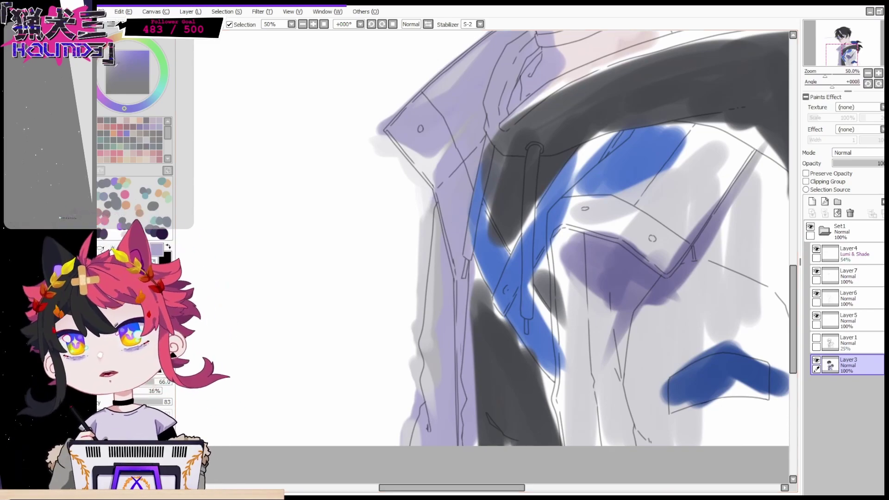
pyautogui.moveTo(481, 134); pyautogui.dragTo(464, 223)
pyautogui.moveTo(460, 445); pyautogui.dragTo(463, 264)
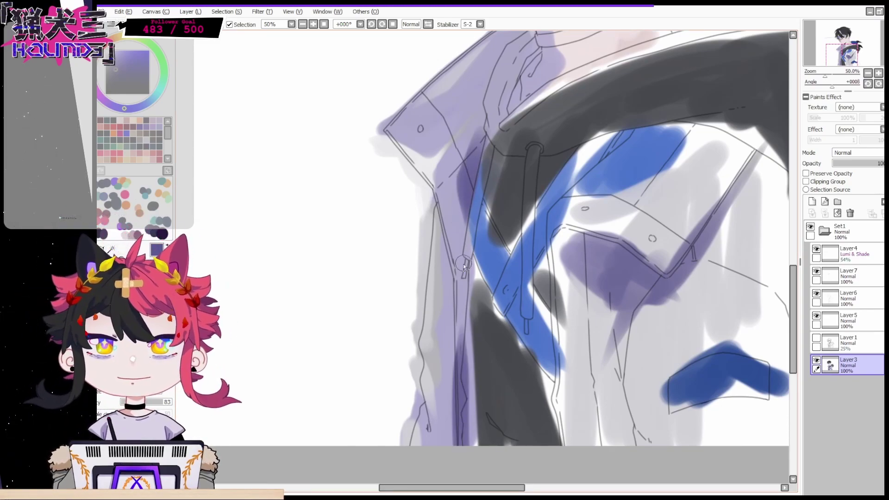
pyautogui.click(868, 72)
pyautogui.moveTo(842, 56); pyautogui.dragTo(844, 48)
pyautogui.click(878, 73)
pyautogui.click(878, 73)
pyautogui.moveTo(498, 152); pyautogui.dragTo(443, 257)
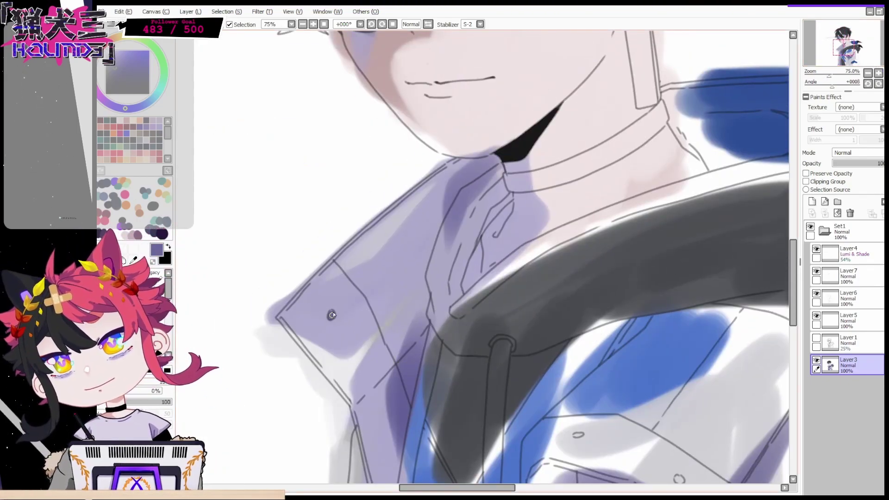
# Fill the hood's narrow inner band beside the neck with dark grey down to where the two sides meet
pyautogui.click(868, 73)
pyautogui.click(867, 72)
pyautogui.click(878, 72)
pyautogui.moveTo(847, 43); pyautogui.dragTo(844, 48)
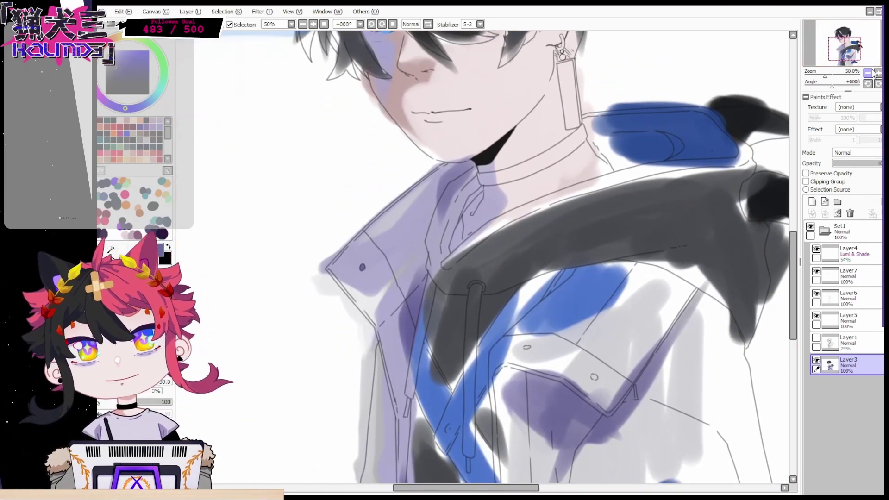
pyautogui.scroll(2, 876, 73)
pyautogui.moveTo(376, 316); pyautogui.dragTo(412, 363)
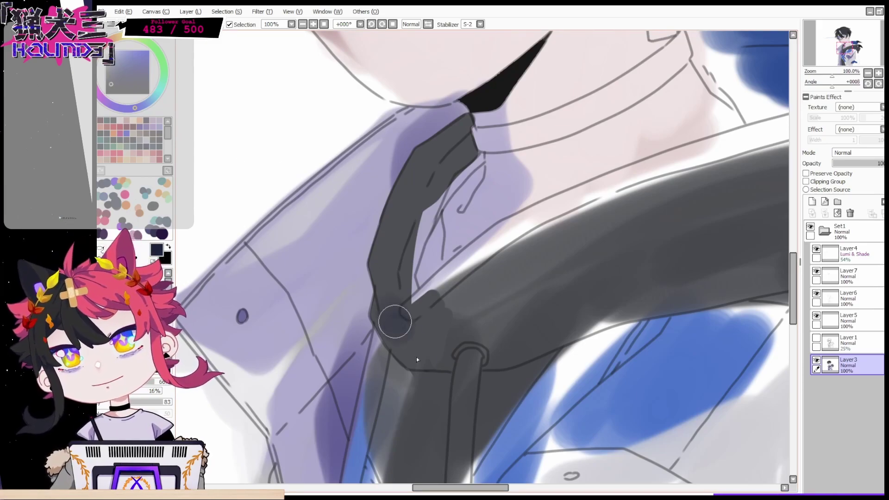
# Shade the narrow hood band beside the neck with dark navy along its folds and lower tip
pyautogui.moveTo(389, 308); pyautogui.dragTo(385, 292)
pyautogui.moveTo(401, 347); pyautogui.dragTo(386, 301)
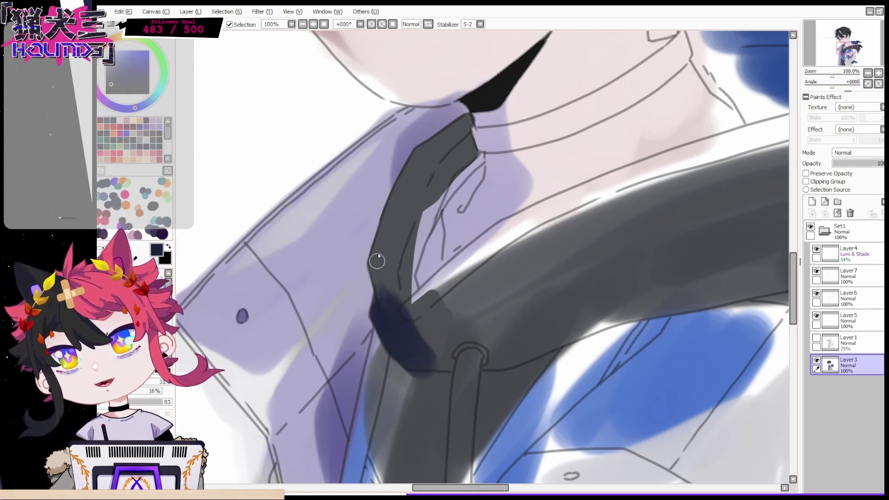
pyautogui.moveTo(468, 119); pyautogui.dragTo(422, 163)
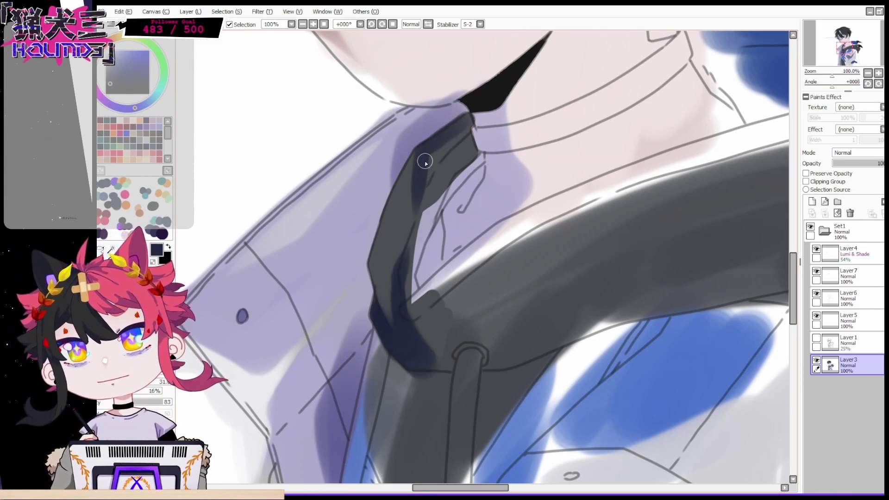
pyautogui.moveTo(461, 122); pyautogui.dragTo(444, 129)
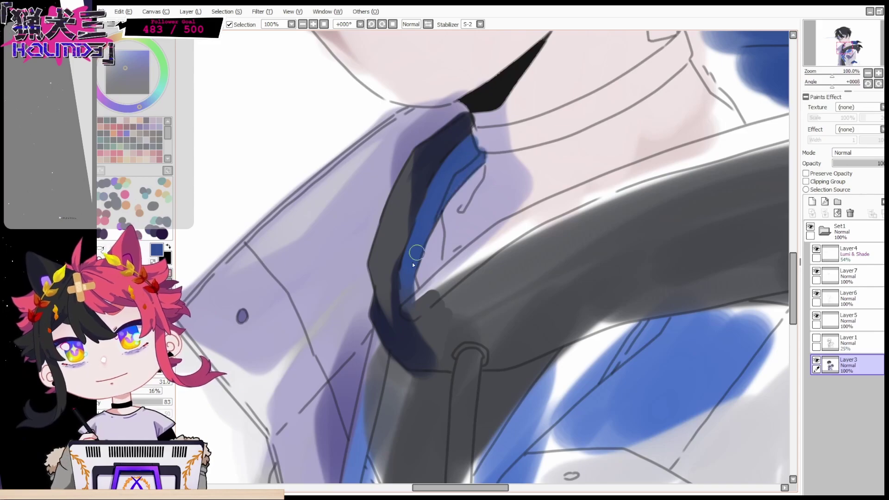
# Paint the hood's neckline trim dark blue along the diagonal edge below the neck
pyautogui.moveTo(416, 306)
pyautogui.mouseDown()
pyautogui.moveTo(491, 241)
pyautogui.moveTo(597, 185)
pyautogui.moveTo(690, 153)
pyautogui.mouseUp()
pyautogui.moveTo(479, 242); pyautogui.dragTo(763, 128)
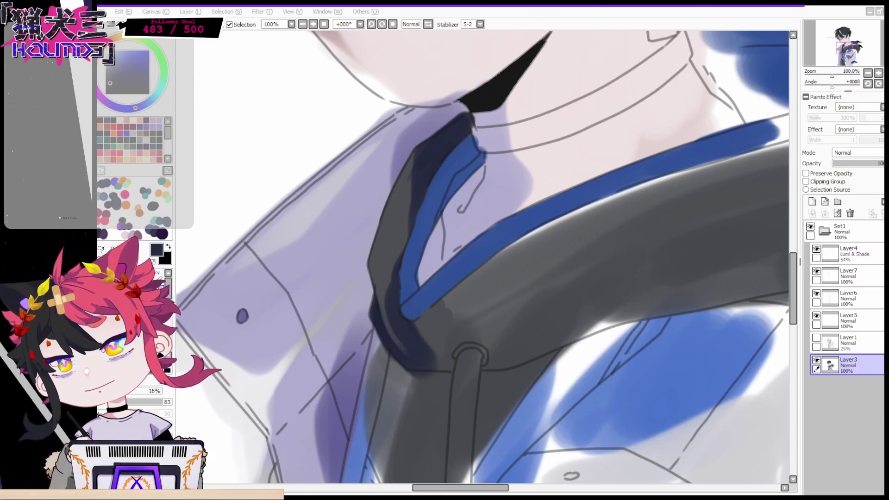
# Shade the V-shaped panel beneath the hood with dark navy, keeping a dark grey lit area in its middle
pyautogui.moveTo(644, 254)
pyautogui.mouseDown()
pyautogui.moveTo(590, 291)
pyautogui.moveTo(585, 176)
pyautogui.mouseUp()
pyautogui.moveTo(338, 281); pyautogui.dragTo(320, 378)
pyautogui.moveTo(334, 302)
pyautogui.mouseDown()
pyautogui.moveTo(321, 387)
pyautogui.moveTo(366, 289)
pyautogui.mouseUp()
pyautogui.moveTo(321, 369)
pyautogui.mouseDown()
pyautogui.moveTo(393, 301)
pyautogui.moveTo(352, 460)
pyautogui.mouseUp()
pyautogui.press('pagedown')
pyautogui.click(165, 381)
pyautogui.moveTo(420, 244)
pyautogui.mouseDown()
pyautogui.moveTo(441, 264)
pyautogui.moveTo(481, 268)
pyautogui.mouseUp()
pyautogui.rightClick(459, 223)
pyautogui.moveTo(460, 224)
pyautogui.mouseDown()
pyautogui.moveTo(440, 258)
pyautogui.moveTo(410, 263)
pyautogui.moveTo(433, 271)
pyautogui.mouseUp()
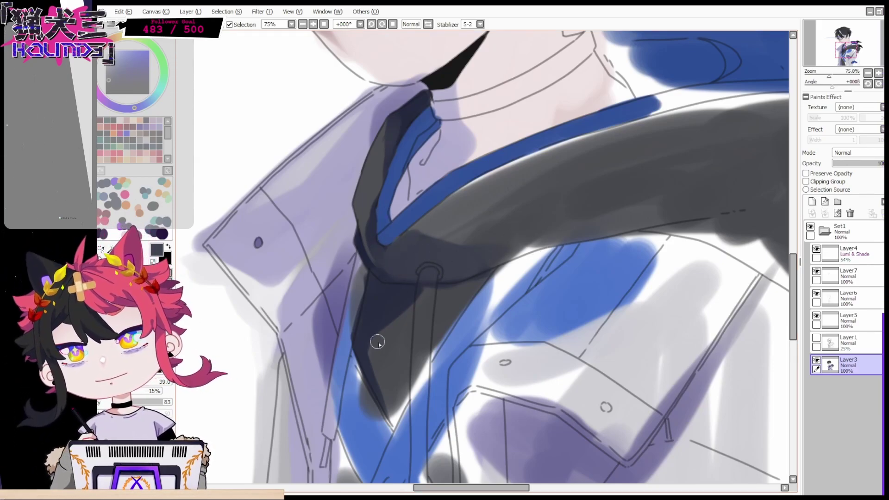
pyautogui.moveTo(376, 312)
pyautogui.mouseDown()
pyautogui.moveTo(425, 374)
pyautogui.moveTo(494, 270)
pyautogui.moveTo(395, 436)
pyautogui.mouseUp()
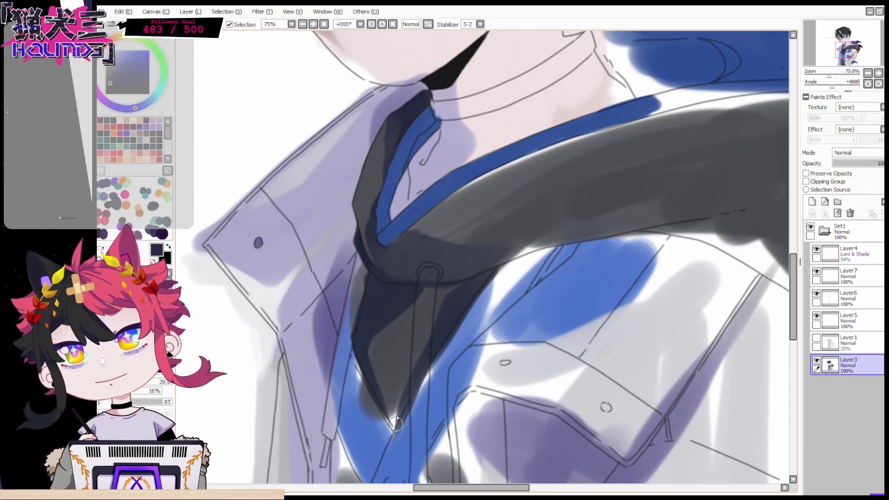
# Even out the hood's dark grey up to the blue trim and shape the navy shadow along its lower edge
pyautogui.rightClick(487, 185)
pyautogui.moveTo(488, 185); pyautogui.dragTo(449, 193)
pyautogui.moveTo(419, 230)
pyautogui.mouseDown()
pyautogui.moveTo(505, 241)
pyautogui.moveTo(422, 227)
pyautogui.moveTo(471, 190)
pyautogui.moveTo(596, 137)
pyautogui.moveTo(452, 222)
pyautogui.moveTo(555, 186)
pyautogui.mouseUp()
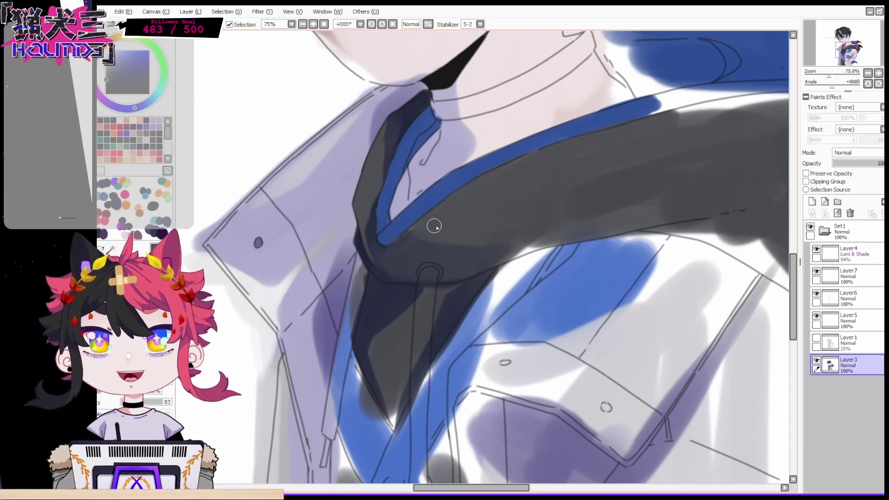
pyautogui.moveTo(417, 231)
pyautogui.mouseDown()
pyautogui.moveTo(488, 254)
pyautogui.moveTo(517, 229)
pyautogui.moveTo(559, 229)
pyautogui.moveTo(483, 258)
pyautogui.moveTo(478, 248)
pyautogui.moveTo(504, 237)
pyautogui.mouseUp()
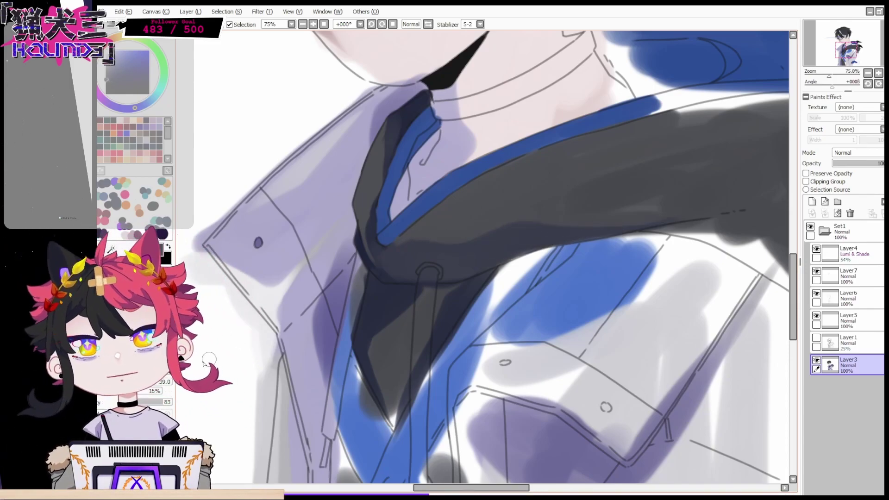
pyautogui.moveTo(622, 139)
pyautogui.mouseDown()
pyautogui.moveTo(750, 103)
pyautogui.moveTo(729, 105)
pyautogui.mouseUp()
# Colour the hanging strap beside the V-shaped panel blue and add darker blue shading to the blue fabric below it
pyautogui.click(867, 72)
pyautogui.click(867, 73)
pyautogui.press('+')
pyautogui.press('+')
pyautogui.press('+')
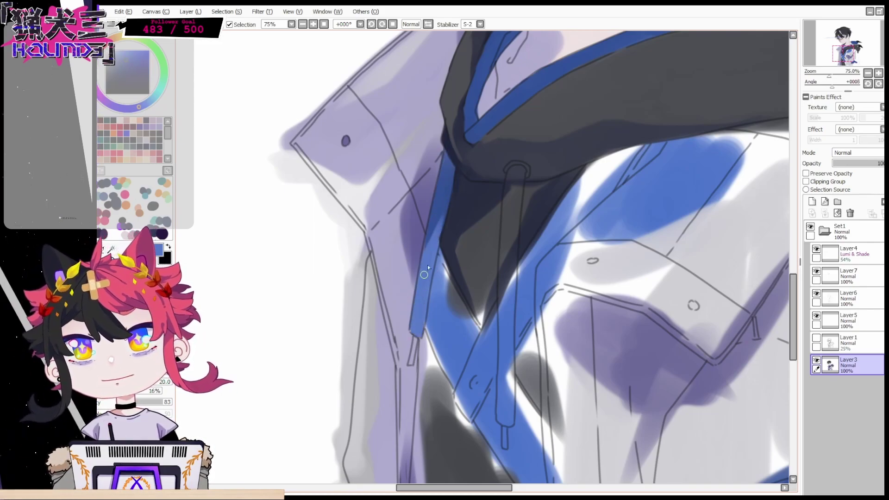
pyautogui.scroll(-3, 527, 268)
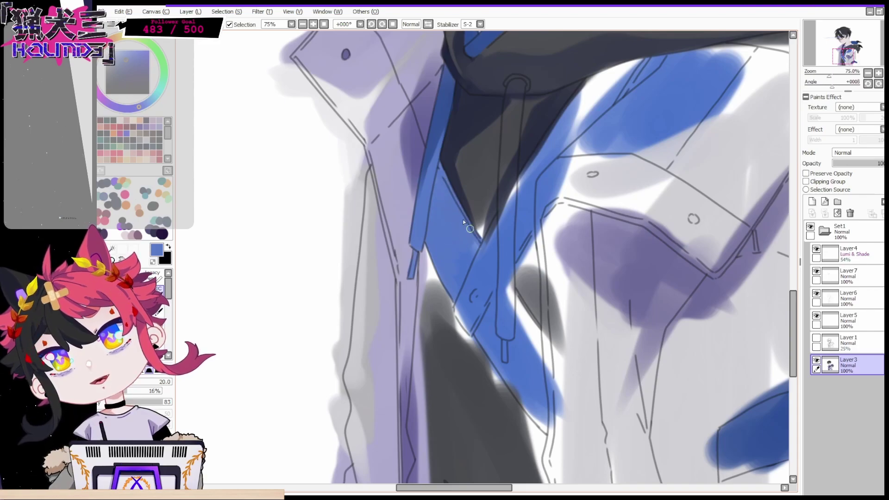
pyautogui.moveTo(427, 243); pyautogui.dragTo(439, 179)
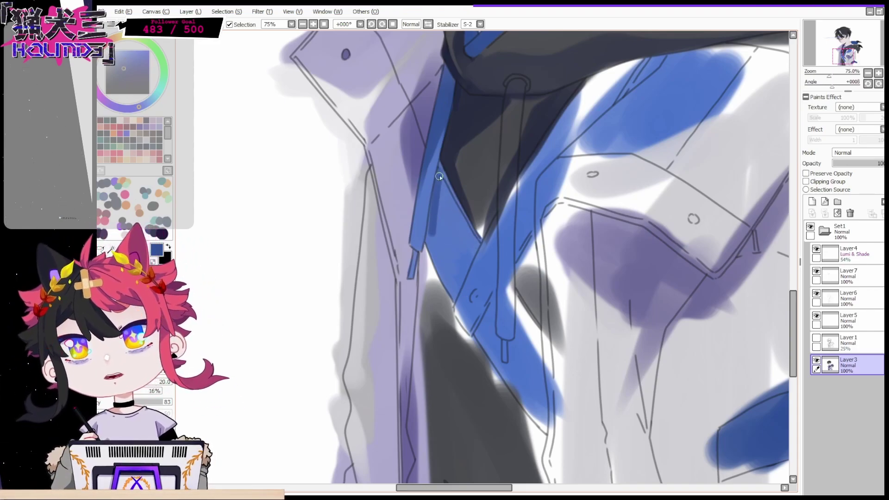
pyautogui.moveTo(430, 239); pyautogui.dragTo(441, 164)
pyautogui.rightClick(463, 238)
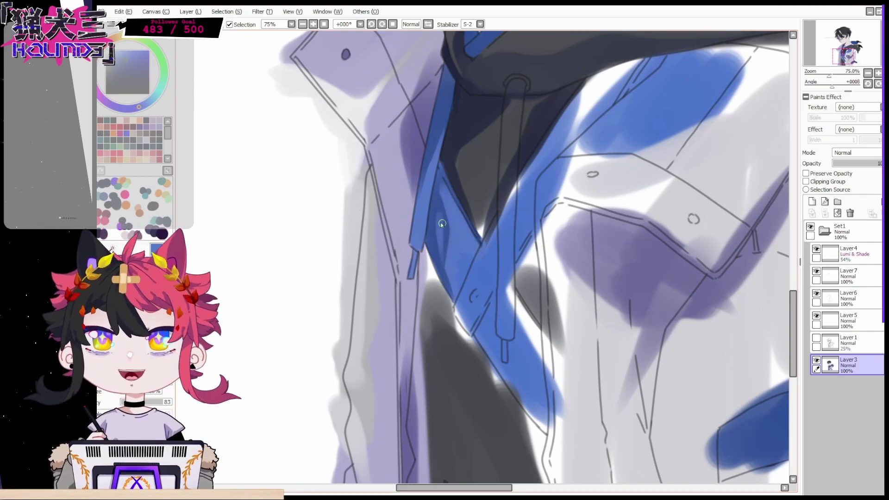
# Add a lighter blue highlight to the middle of the hood's neckline trim
pyautogui.press('pagedown')
pyautogui.press('pagedown')
pyautogui.moveTo(866, 63); pyautogui.dragTo(866, 57)
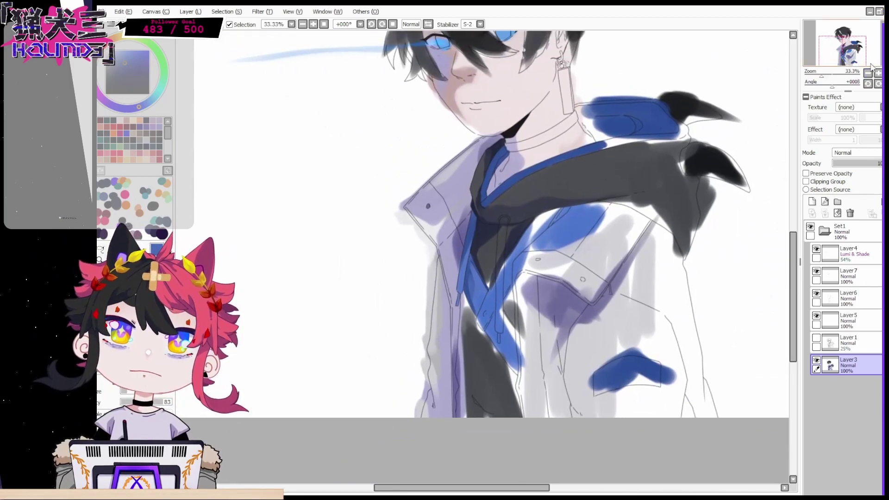
pyautogui.press('pageup')
pyautogui.press('pageup')
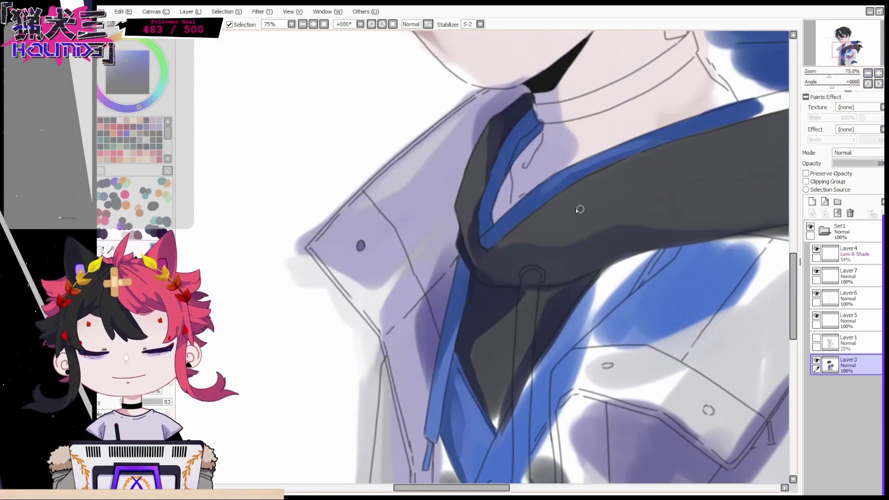
pyautogui.moveTo(556, 184); pyautogui.dragTo(662, 135)
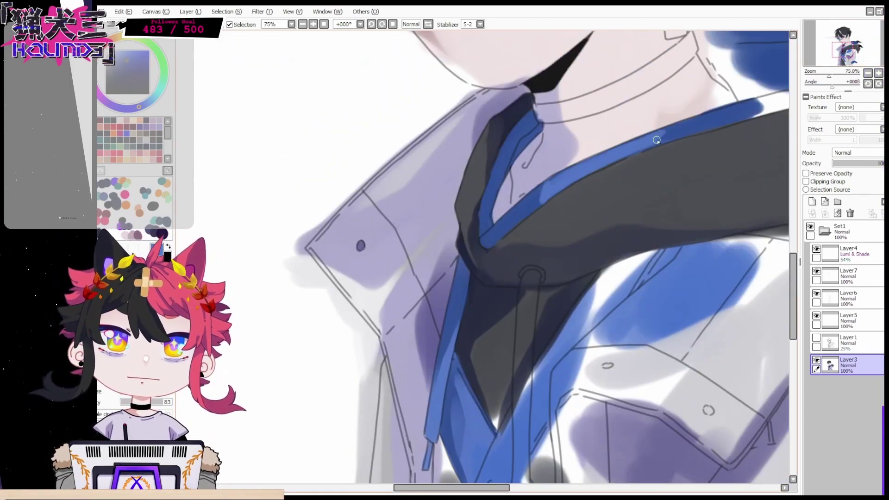
pyautogui.rightClick(531, 208)
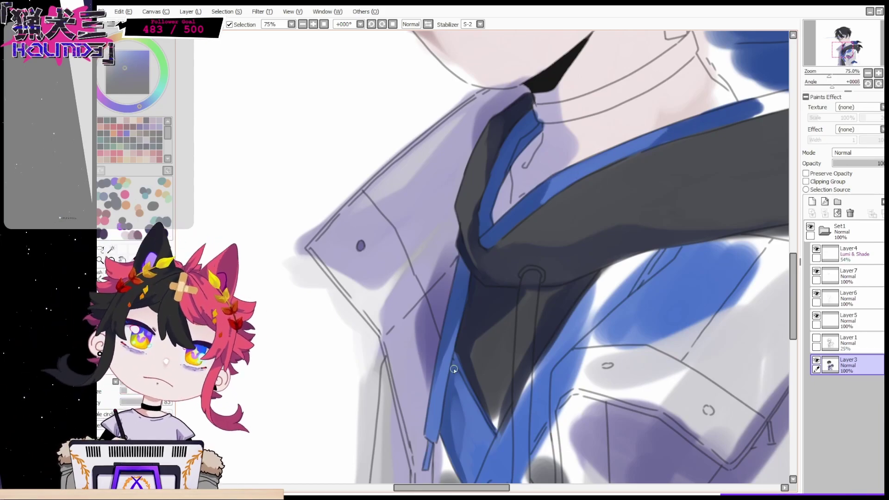
# Paint navy fold shadows across the front of the hood and extend the dark blue trim towards its back
pyautogui.rightClick(517, 238)
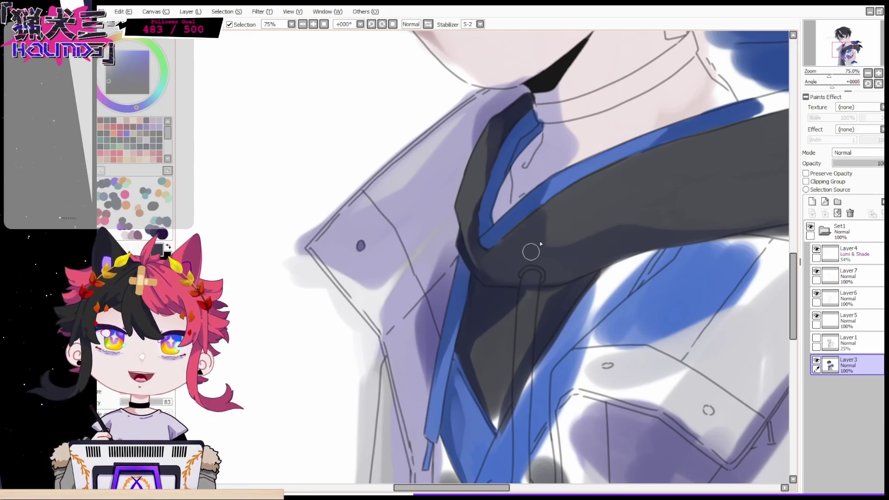
pyautogui.moveTo(547, 241); pyautogui.dragTo(548, 224)
pyautogui.rightClick(700, 176)
pyautogui.click(849, 46)
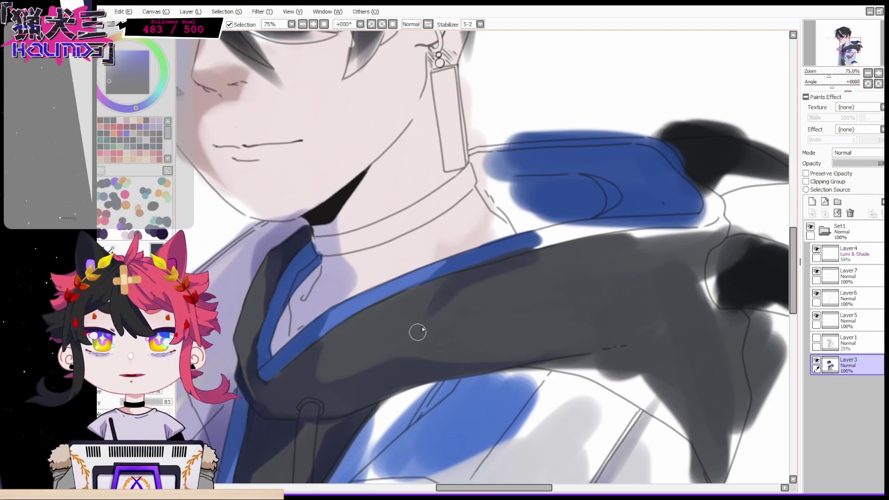
pyautogui.rightClick(504, 251)
pyautogui.moveTo(553, 234); pyautogui.dragTo(650, 225)
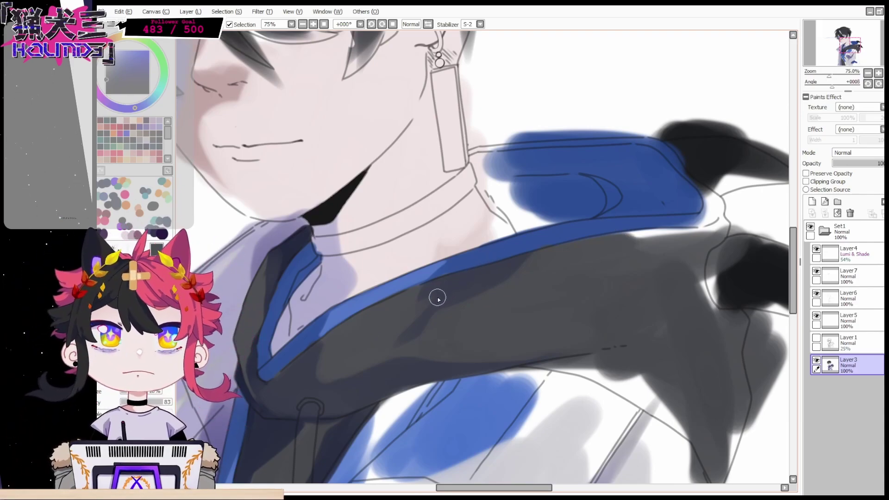
# Extend the navy shadow along the hood's lower edge towards the shoulder
pyautogui.scroll(-5, 323, 305)
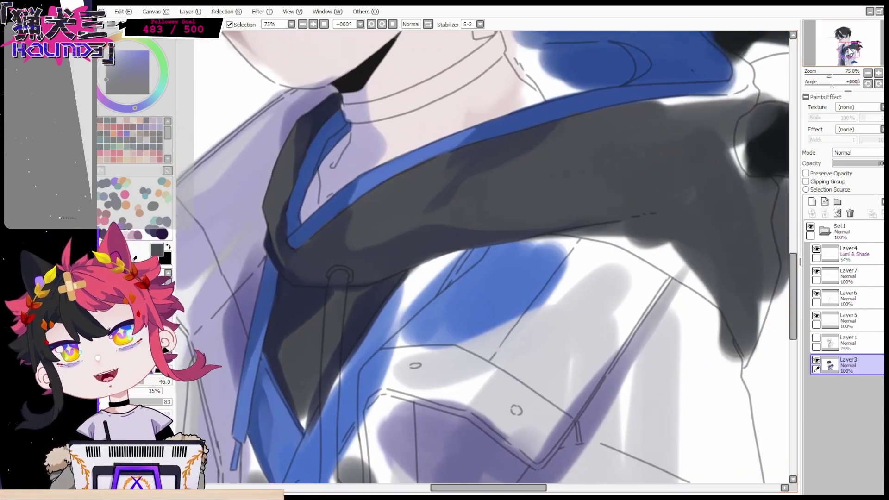
pyautogui.moveTo(546, 236); pyautogui.dragTo(675, 204)
pyautogui.moveTo(595, 228); pyautogui.dragTo(525, 241)
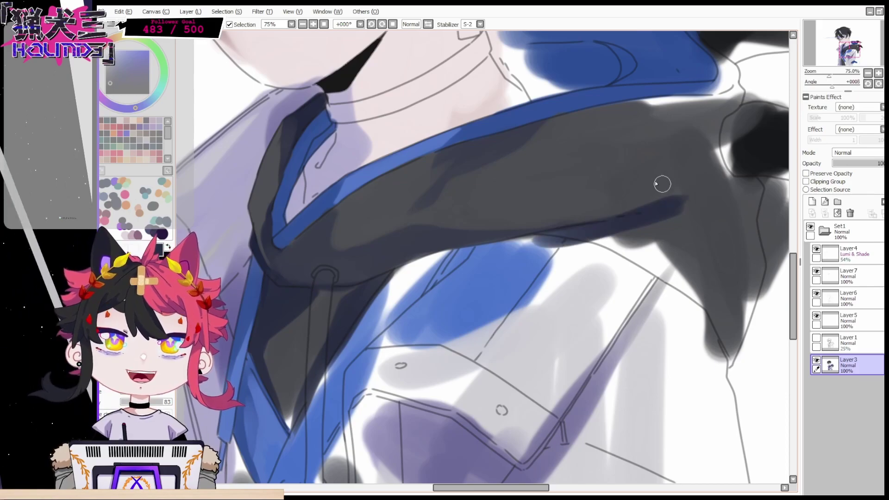
# With the canvas view mirrored, fill the hood's pointed lower end with navy and refine the shadow's upper edge in dark grey
pyautogui.press('h')
pyautogui.moveTo(856, 55); pyautogui.dragTo(861, 50)
pyautogui.moveTo(395, 228)
pyautogui.mouseDown()
pyautogui.moveTo(437, 252)
pyautogui.moveTo(432, 391)
pyautogui.moveTo(554, 271)
pyautogui.moveTo(407, 319)
pyautogui.moveTo(419, 257)
pyautogui.mouseUp()
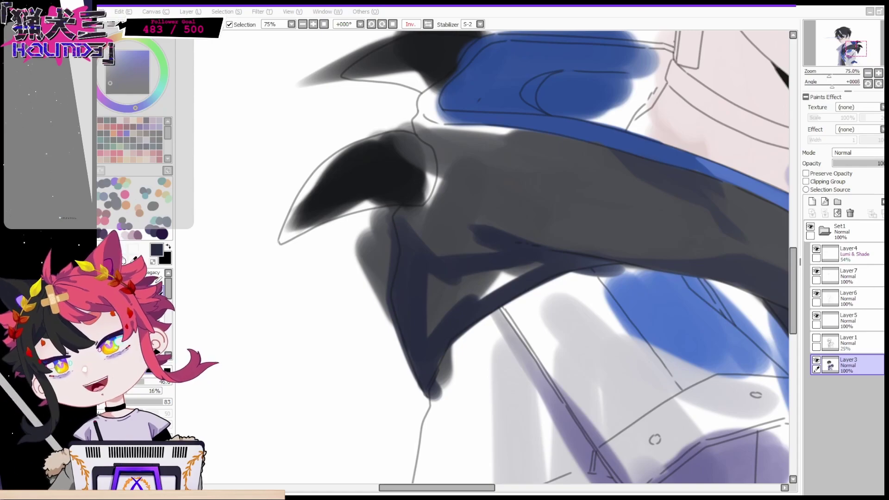
pyautogui.moveTo(461, 293)
pyautogui.mouseDown()
pyautogui.moveTo(444, 292)
pyautogui.moveTo(530, 272)
pyautogui.mouseUp()
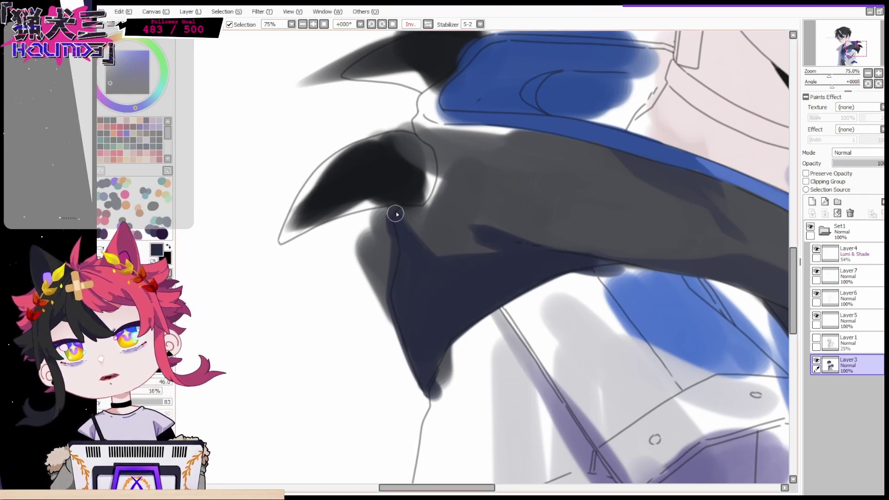
pyautogui.moveTo(429, 347); pyautogui.dragTo(426, 367)
pyautogui.rightClick(437, 223)
pyautogui.moveTo(437, 222)
pyautogui.mouseDown()
pyautogui.moveTo(407, 212)
pyautogui.moveTo(478, 223)
pyautogui.mouseUp()
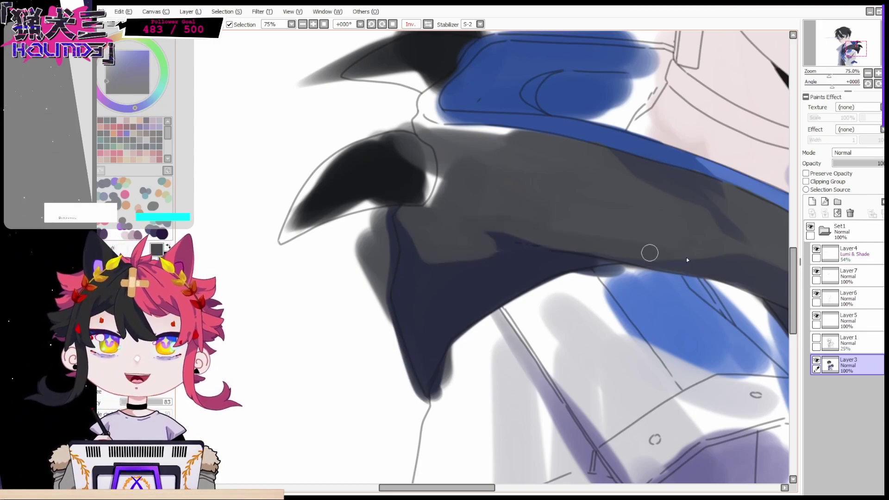
# Fill the remaining gaps at the back end of the hood, beside the lower black claw, with dark grey
pyautogui.click(370, 24)
pyautogui.click(370, 24)
pyautogui.click(370, 24)
pyautogui.press(']')
pyautogui.press(']')
pyautogui.press(']')
pyautogui.moveTo(482, 258)
pyautogui.mouseDown()
pyautogui.moveTo(425, 244)
pyautogui.moveTo(409, 225)
pyautogui.moveTo(430, 158)
pyautogui.moveTo(385, 196)
pyautogui.moveTo(455, 141)
pyautogui.moveTo(424, 218)
pyautogui.mouseUp()
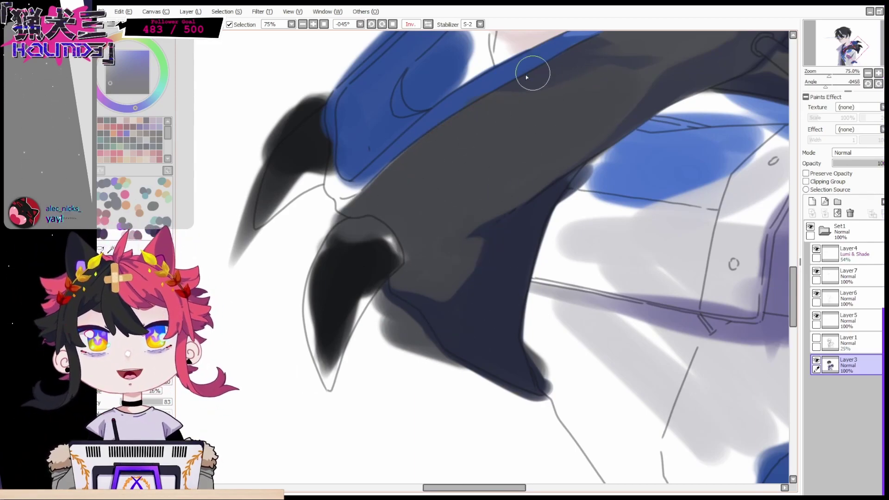
# Paint a navy shadow beneath the blue trim, from the middle of the hood to its back corner
pyautogui.moveTo(793, 277); pyautogui.dragTo(793, 252)
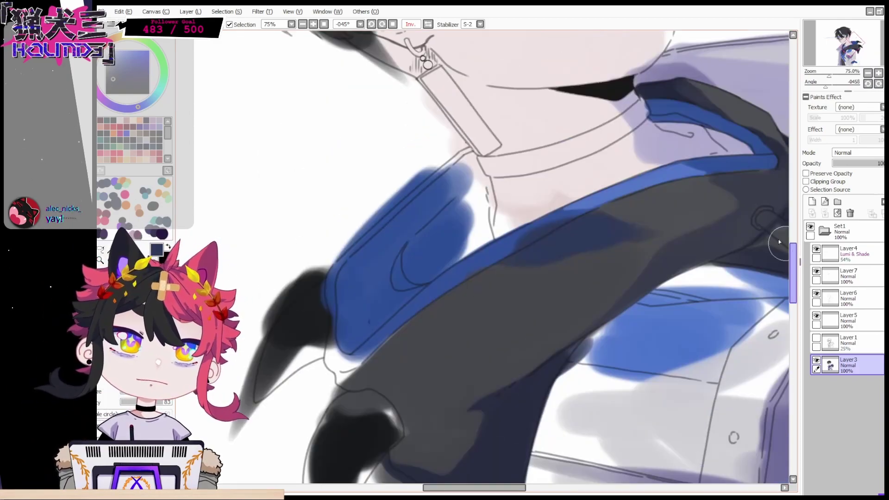
pyautogui.keyDown('alt'); pyautogui.click(666, 227); pyautogui.keyUp('alt')
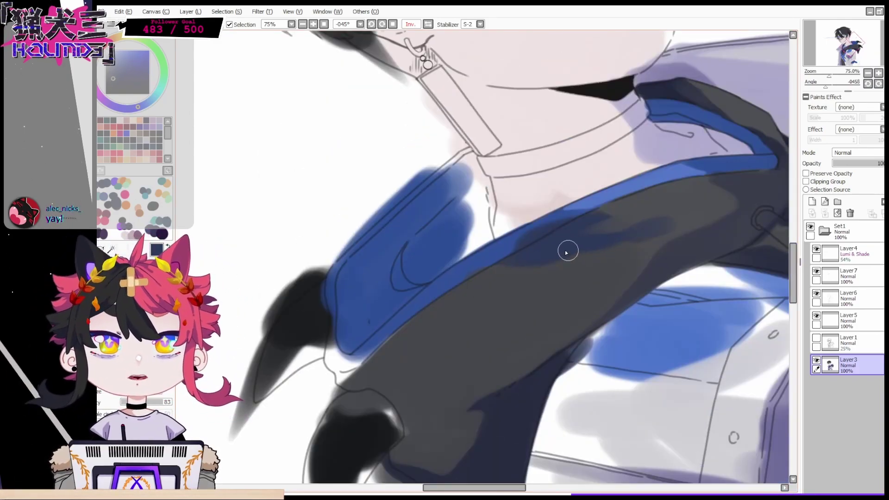
pyautogui.moveTo(324, 372)
pyautogui.mouseDown()
pyautogui.moveTo(420, 316)
pyautogui.moveTo(376, 363)
pyautogui.moveTo(429, 310)
pyautogui.moveTo(363, 378)
pyautogui.moveTo(389, 377)
pyautogui.mouseUp()
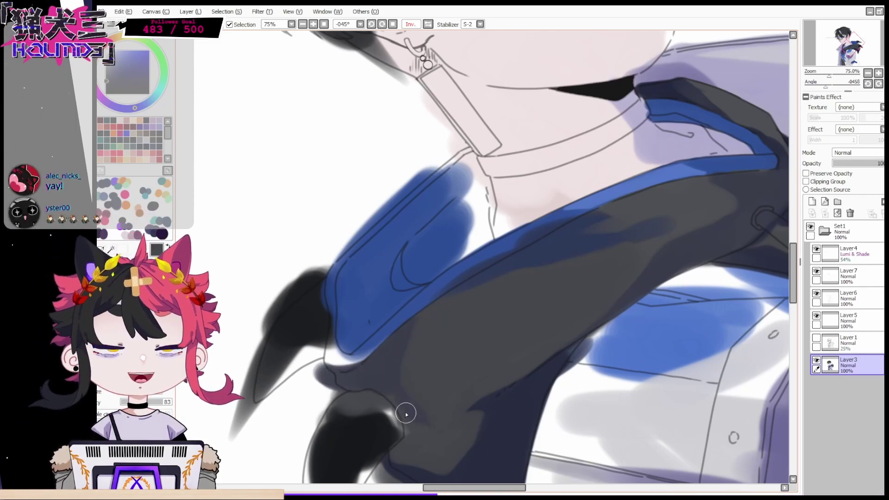
# Extend the blue trim around the hood's back corner and brush a lighter blue highlight along it
pyautogui.rightClick(545, 219)
pyautogui.moveTo(544, 220); pyautogui.dragTo(473, 268)
pyautogui.moveTo(336, 334)
pyautogui.mouseDown()
pyautogui.moveTo(347, 357)
pyautogui.moveTo(382, 323)
pyautogui.moveTo(345, 313)
pyautogui.moveTo(358, 358)
pyautogui.mouseUp()
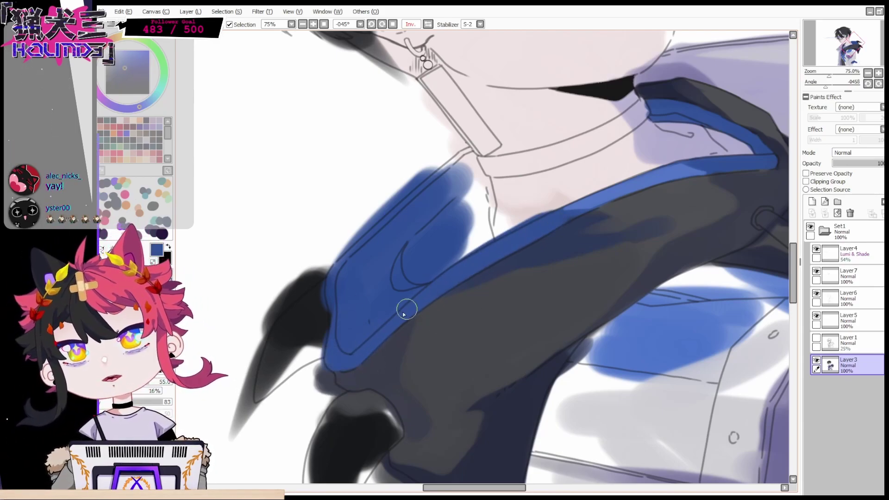
pyautogui.moveTo(497, 244); pyautogui.dragTo(356, 347)
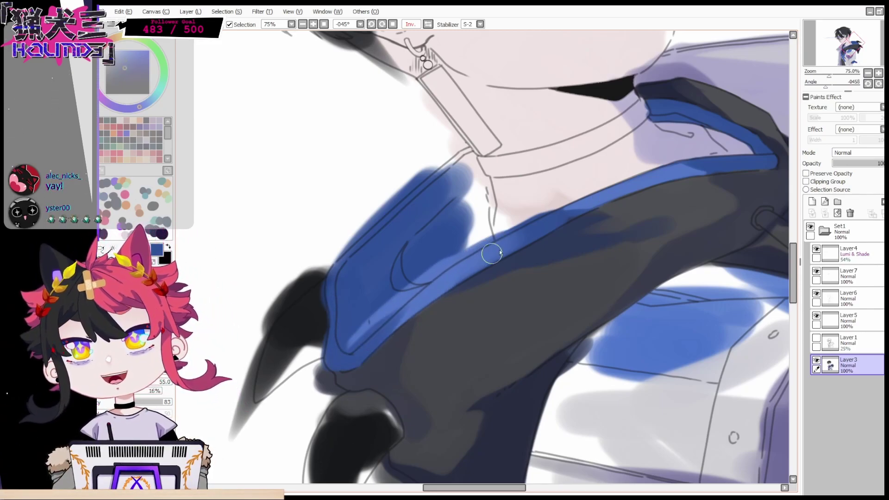
pyautogui.moveTo(406, 290); pyautogui.dragTo(356, 339)
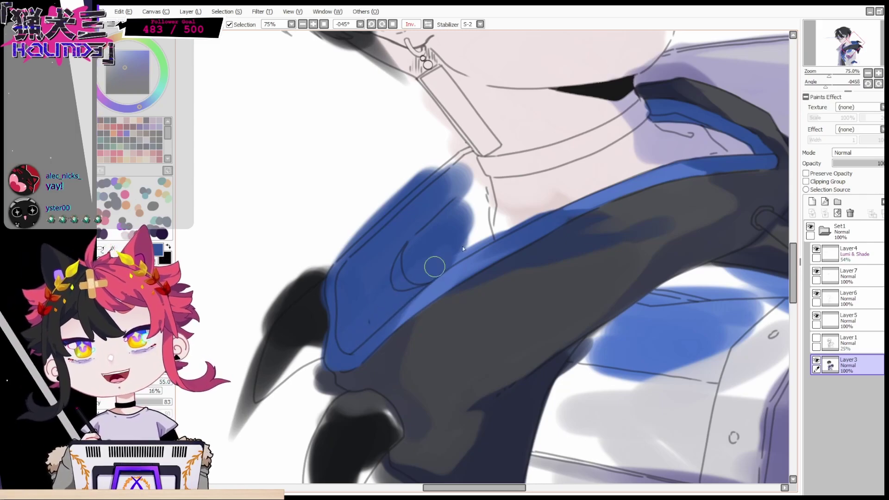
# Fill the inner hood lining with blue up to the neck line, and tidy the neck edge in the mirrored view
pyautogui.moveTo(481, 233); pyautogui.dragTo(421, 258)
pyautogui.moveTo(466, 112)
pyautogui.mouseDown()
pyautogui.moveTo(461, 202)
pyautogui.moveTo(470, 238)
pyautogui.moveTo(483, 240)
pyautogui.moveTo(486, 210)
pyautogui.moveTo(464, 152)
pyautogui.moveTo(448, 155)
pyautogui.moveTo(476, 188)
pyautogui.mouseUp()
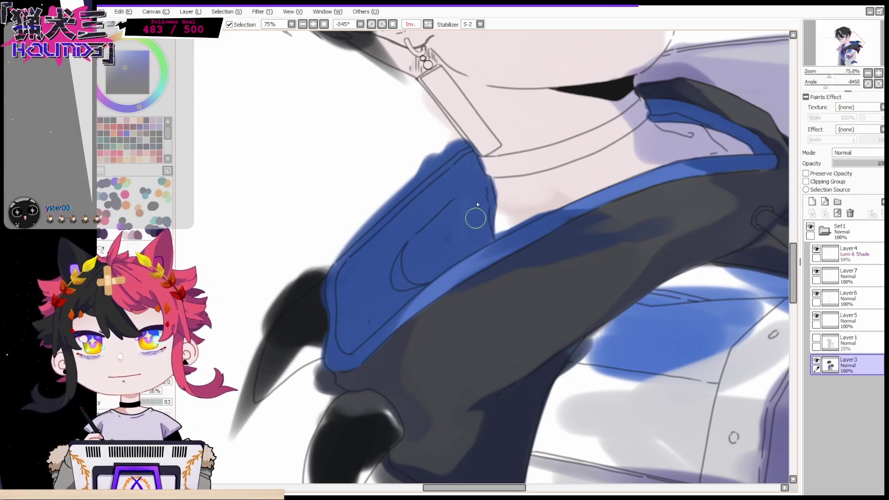
pyautogui.press('h')
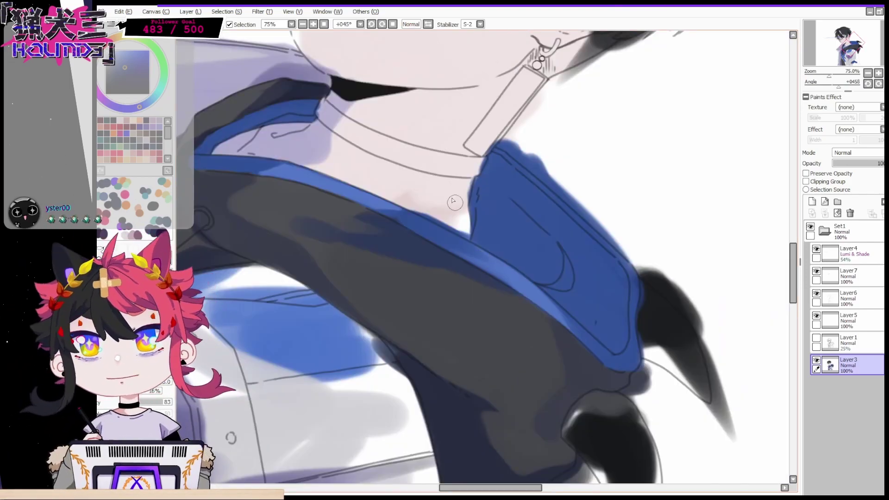
pyautogui.moveTo(399, 197); pyautogui.dragTo(445, 213)
pyautogui.moveTo(479, 160)
pyautogui.mouseDown()
pyautogui.moveTo(466, 200)
pyautogui.moveTo(440, 202)
pyautogui.mouseUp()
# Refine the edge between the neck and the blue lining with a smaller brush, down to where it meets the trim
pyautogui.press('[')
pyautogui.press('[')
pyautogui.press('[')
pyautogui.press('[')
pyautogui.press('pageup')
pyautogui.press('pageup')
pyautogui.moveTo(451, 155)
pyautogui.mouseDown()
pyautogui.moveTo(452, 210)
pyautogui.moveTo(474, 105)
pyautogui.mouseUp()
pyautogui.rightClick(469, 221)
pyautogui.moveTo(447, 163); pyautogui.dragTo(449, 234)
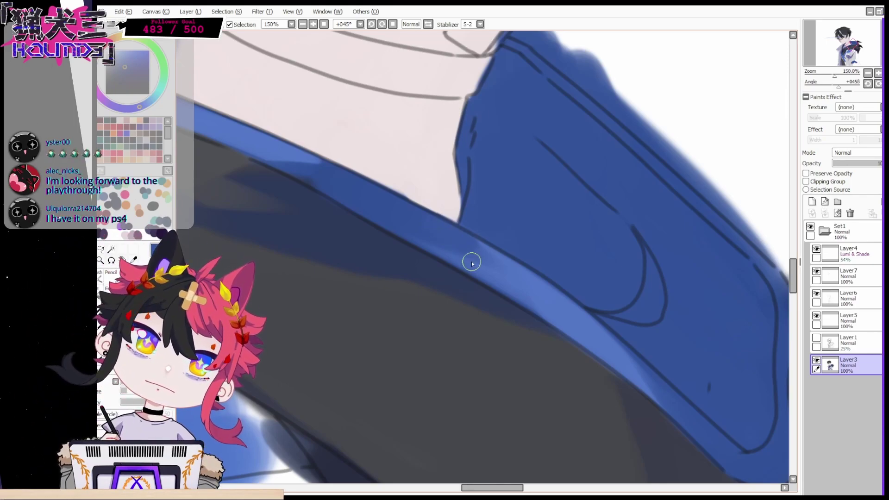
# Fill the choker with navy and add a lighter blue highlight along its upper edge
pyautogui.moveTo(792, 277); pyautogui.dragTo(792, 264)
pyautogui.click(371, 25)
pyautogui.click(371, 25)
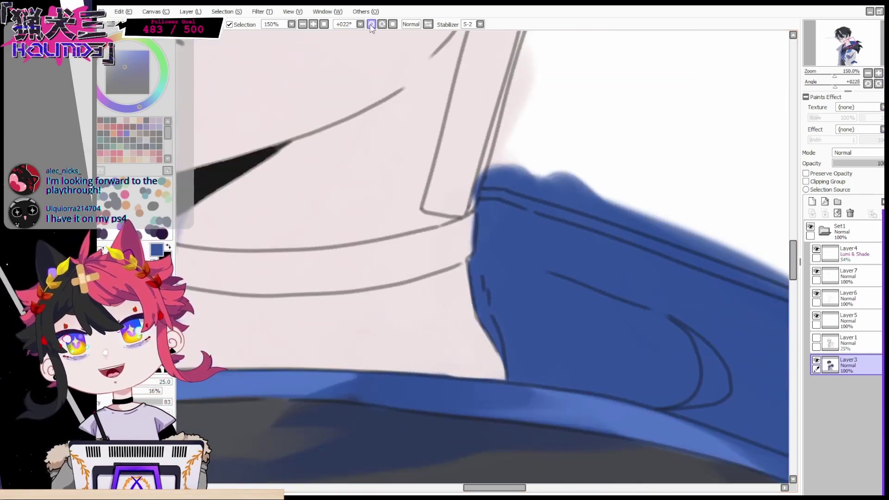
pyautogui.click(371, 24)
pyautogui.moveTo(494, 490); pyautogui.dragTo(452, 487)
pyautogui.moveTo(293, 396)
pyautogui.mouseDown()
pyautogui.moveTo(281, 373)
pyautogui.moveTo(369, 362)
pyautogui.moveTo(305, 381)
pyautogui.moveTo(389, 375)
pyautogui.moveTo(415, 368)
pyautogui.moveTo(282, 382)
pyautogui.moveTo(432, 338)
pyautogui.moveTo(458, 354)
pyautogui.mouseUp()
pyautogui.moveTo(587, 232)
pyautogui.mouseDown()
pyautogui.moveTo(569, 250)
pyautogui.moveTo(591, 254)
pyautogui.moveTo(595, 265)
pyautogui.mouseUp()
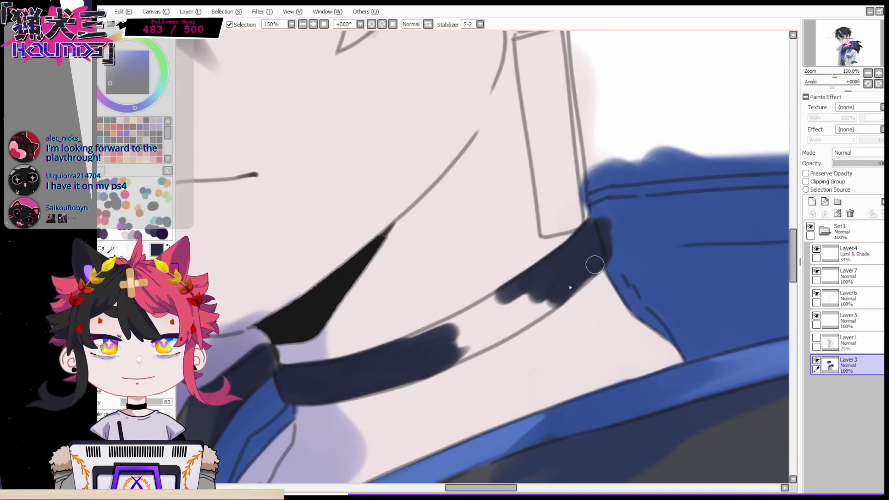
pyautogui.moveTo(502, 295)
pyautogui.mouseDown()
pyautogui.moveTo(434, 340)
pyautogui.moveTo(498, 324)
pyautogui.moveTo(541, 297)
pyautogui.moveTo(421, 337)
pyautogui.moveTo(420, 358)
pyautogui.moveTo(447, 345)
pyautogui.mouseUp()
pyautogui.moveTo(551, 277)
pyautogui.mouseDown()
pyautogui.moveTo(546, 301)
pyautogui.moveTo(518, 317)
pyautogui.mouseUp()
pyautogui.rightClick(606, 406)
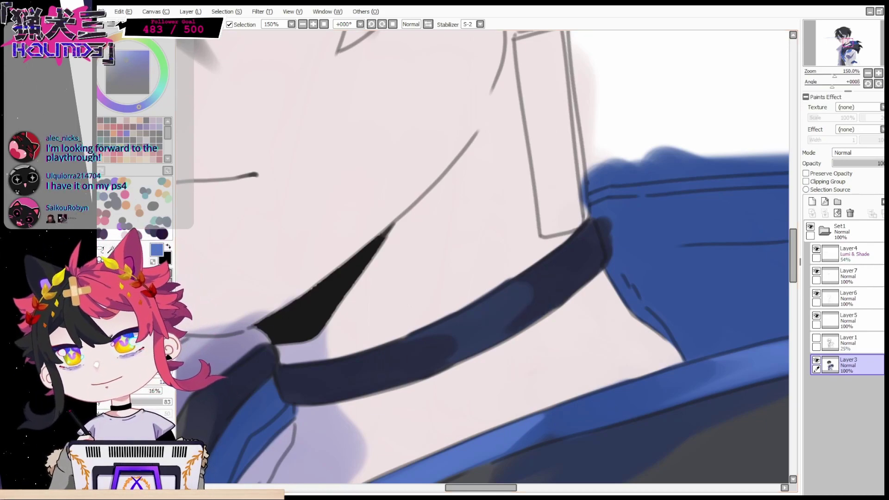
pyautogui.moveTo(359, 363)
pyautogui.mouseDown()
pyautogui.moveTo(311, 369)
pyautogui.moveTo(419, 335)
pyautogui.moveTo(510, 293)
pyautogui.moveTo(474, 310)
pyautogui.moveTo(597, 225)
pyautogui.mouseUp()
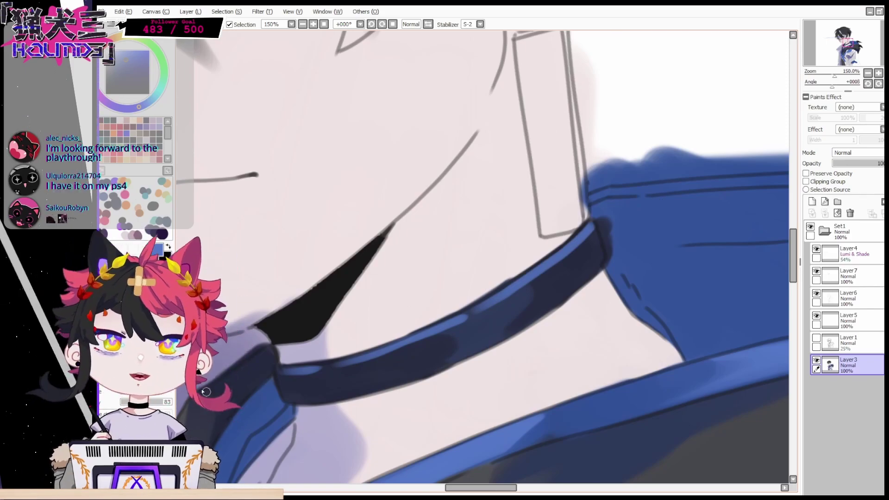
# Paint a dark blue shadow across the part of the hood lining nearest the neck, including the curved fold
pyautogui.moveTo(504, 486); pyautogui.dragTo(525, 477)
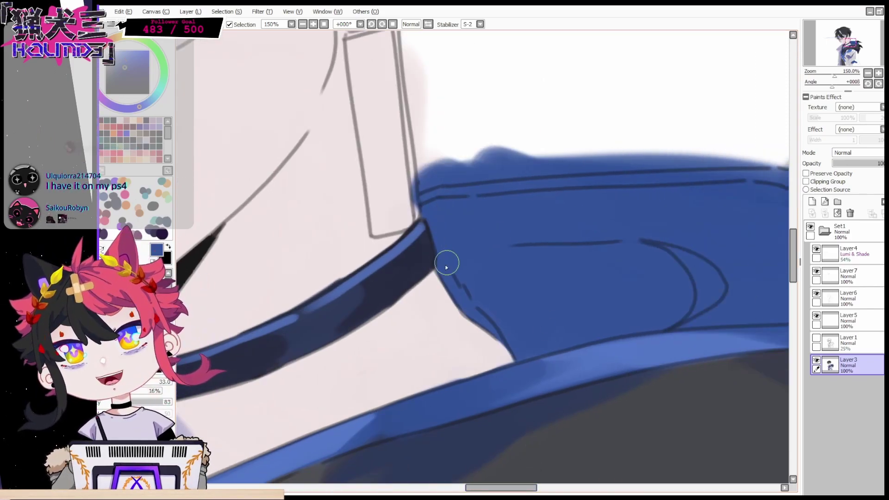
pyautogui.click(867, 72)
pyautogui.moveTo(863, 57); pyautogui.dragTo(867, 56)
pyautogui.click(371, 24)
pyautogui.click(371, 24)
pyautogui.click(370, 24)
pyautogui.click(124, 80)
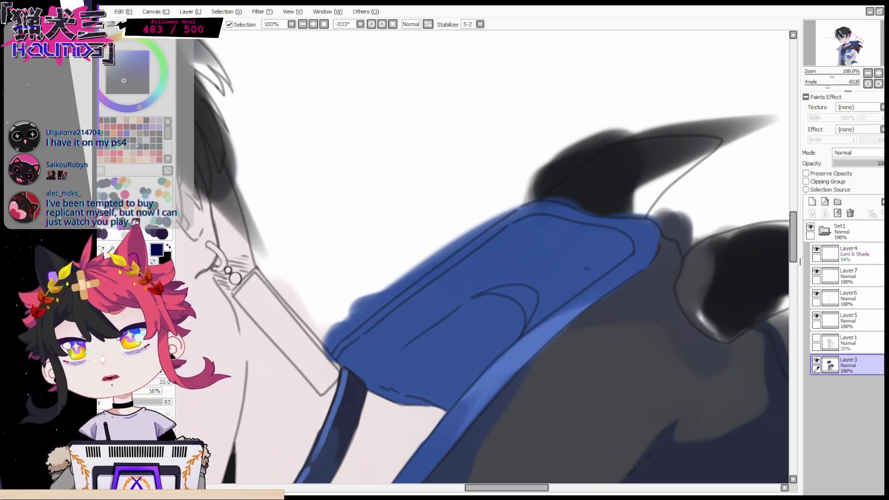
pyautogui.moveTo(347, 354)
pyautogui.mouseDown()
pyautogui.moveTo(387, 389)
pyautogui.moveTo(432, 397)
pyautogui.moveTo(485, 358)
pyautogui.mouseUp()
pyautogui.rightClick(407, 338)
pyautogui.moveTo(407, 338)
pyautogui.mouseDown()
pyautogui.moveTo(373, 363)
pyautogui.moveTo(390, 360)
pyautogui.moveTo(417, 391)
pyautogui.moveTo(440, 397)
pyautogui.moveTo(520, 311)
pyautogui.moveTo(410, 365)
pyautogui.moveTo(512, 317)
pyautogui.mouseUp()
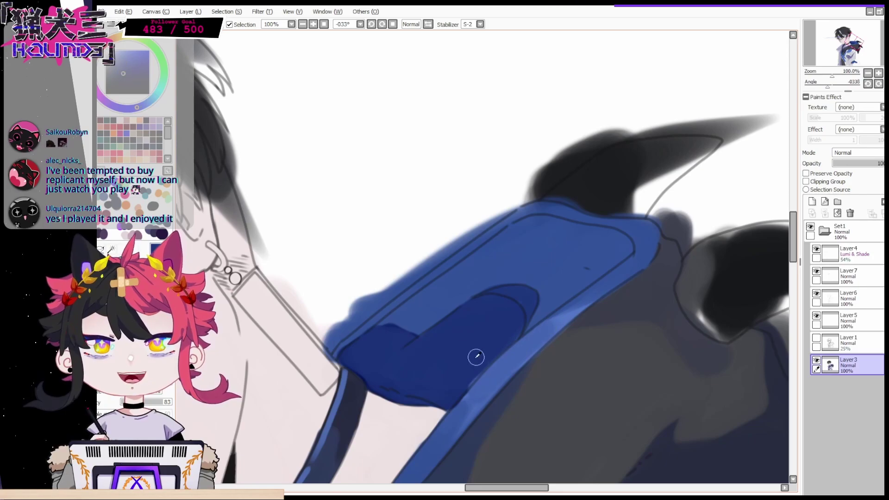
# Extend the dark lining shadow along the outer trim and add soft lighter blue bands inside the curved fold
pyautogui.moveTo(435, 300); pyautogui.dragTo(399, 338)
pyautogui.rightClick(458, 294)
pyautogui.moveTo(456, 298)
pyautogui.mouseDown()
pyautogui.moveTo(393, 353)
pyautogui.moveTo(381, 341)
pyautogui.moveTo(387, 373)
pyautogui.mouseUp()
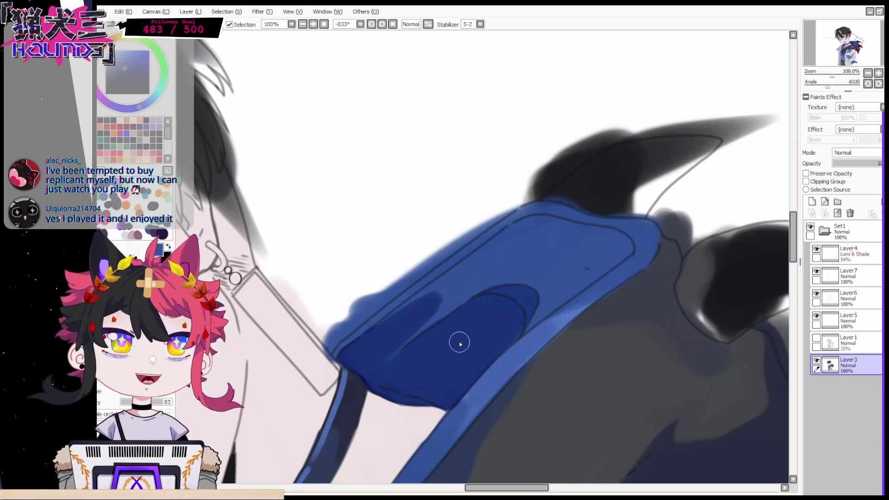
pyautogui.moveTo(454, 339)
pyautogui.mouseDown()
pyautogui.moveTo(476, 337)
pyautogui.moveTo(462, 381)
pyautogui.mouseUp()
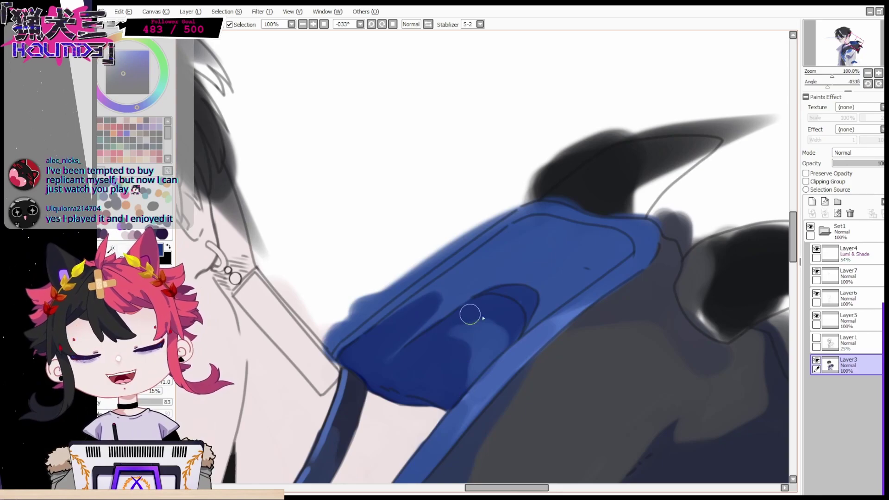
pyautogui.moveTo(489, 342)
pyautogui.mouseDown()
pyautogui.moveTo(433, 351)
pyautogui.moveTo(460, 331)
pyautogui.moveTo(458, 352)
pyautogui.mouseUp()
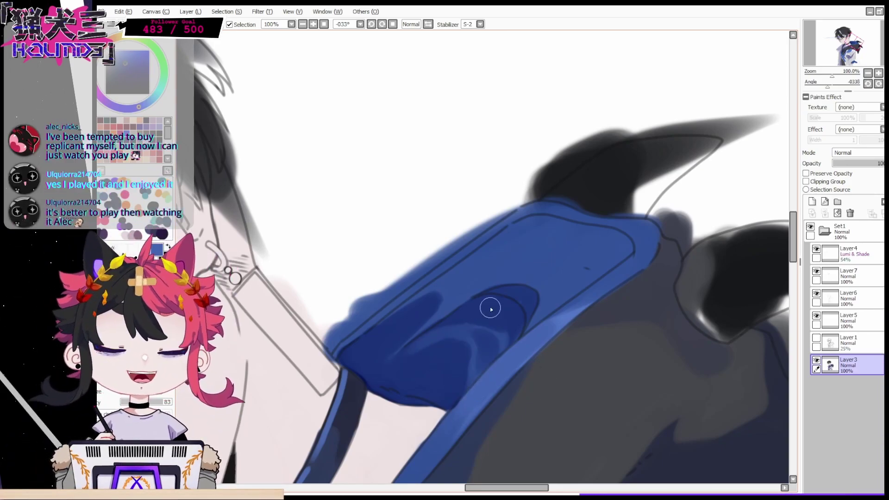
# Paint dark blue shadows over the back end of the hood lining, leaving lighter curved bands as folds
pyautogui.moveTo(536, 262)
pyautogui.mouseDown()
pyautogui.moveTo(555, 276)
pyautogui.moveTo(587, 259)
pyautogui.moveTo(542, 230)
pyautogui.moveTo(575, 266)
pyautogui.moveTo(605, 260)
pyautogui.moveTo(586, 283)
pyautogui.mouseUp()
pyautogui.rightClick(587, 264)
pyautogui.rightClick(522, 270)
pyautogui.moveTo(515, 277); pyautogui.dragTo(545, 304)
pyautogui.moveTo(543, 237)
pyautogui.mouseDown()
pyautogui.moveTo(573, 271)
pyautogui.moveTo(579, 240)
pyautogui.moveTo(616, 263)
pyautogui.moveTo(564, 238)
pyautogui.moveTo(476, 269)
pyautogui.moveTo(504, 242)
pyautogui.moveTo(539, 243)
pyautogui.mouseUp()
pyautogui.rightClick(591, 259)
pyautogui.rightClick(457, 286)
pyautogui.rightClick(521, 298)
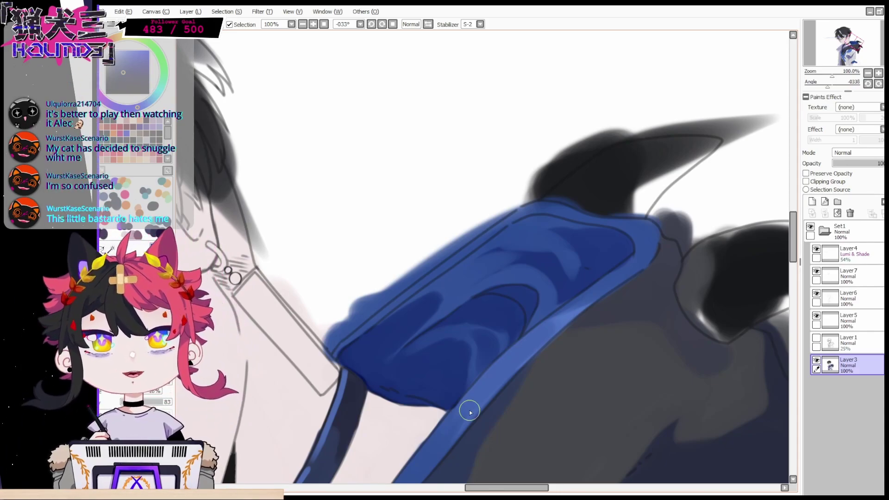
# Reshape the dark and mid-blue fold shapes at the back of the lining and darken the strip along the outer trim
pyautogui.rightClick(574, 237)
pyautogui.moveTo(593, 231)
pyautogui.mouseDown()
pyautogui.moveTo(552, 220)
pyautogui.moveTo(512, 225)
pyautogui.moveTo(594, 224)
pyautogui.mouseUp()
pyautogui.rightClick(496, 236)
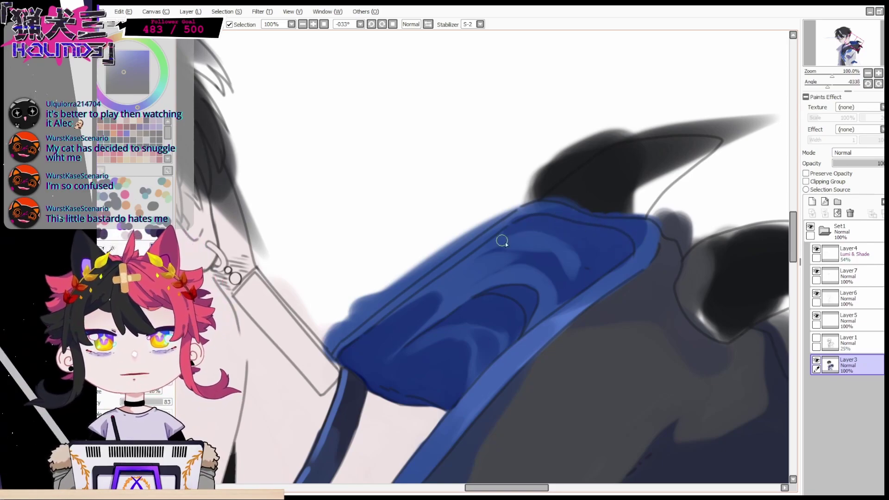
pyautogui.moveTo(502, 235); pyautogui.dragTo(565, 244)
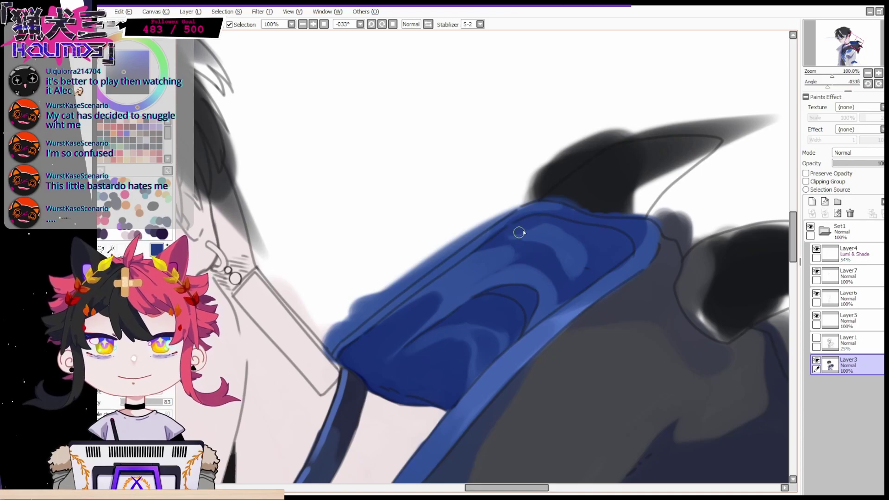
pyautogui.rightClick(508, 263)
pyautogui.moveTo(508, 259)
pyautogui.mouseDown()
pyautogui.moveTo(542, 273)
pyautogui.moveTo(548, 291)
pyautogui.mouseUp()
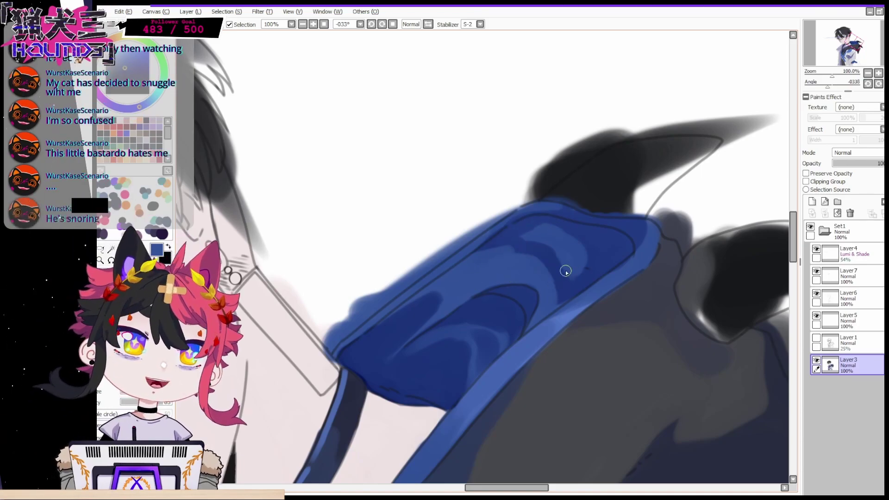
pyautogui.rightClick(547, 277)
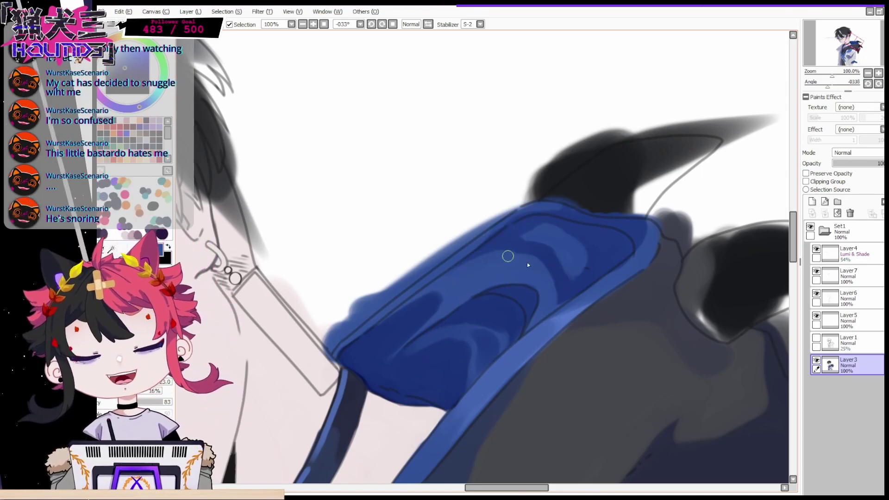
pyautogui.rightClick(487, 258)
pyautogui.moveTo(519, 251); pyautogui.dragTo(558, 298)
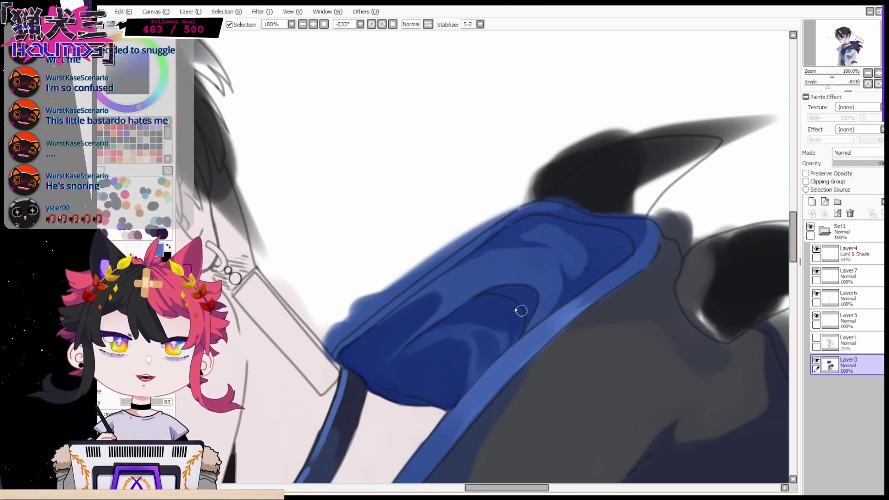
# Add branching lighter blue highlights along the curved folds of the hood lining
pyautogui.click(372, 25)
pyautogui.click(372, 25)
pyautogui.click(371, 25)
pyautogui.moveTo(514, 221)
pyautogui.mouseDown()
pyautogui.moveTo(485, 256)
pyautogui.moveTo(493, 280)
pyautogui.mouseUp()
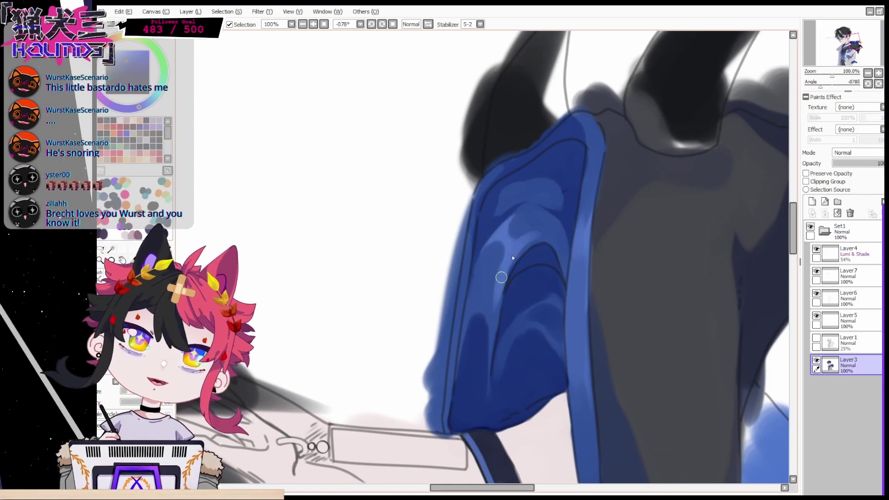
pyautogui.moveTo(514, 214)
pyautogui.mouseDown()
pyautogui.moveTo(542, 194)
pyautogui.moveTo(501, 205)
pyautogui.moveTo(509, 193)
pyautogui.moveTo(533, 219)
pyautogui.moveTo(520, 232)
pyautogui.mouseUp()
pyautogui.rightClick(543, 195)
pyautogui.rightClick(531, 224)
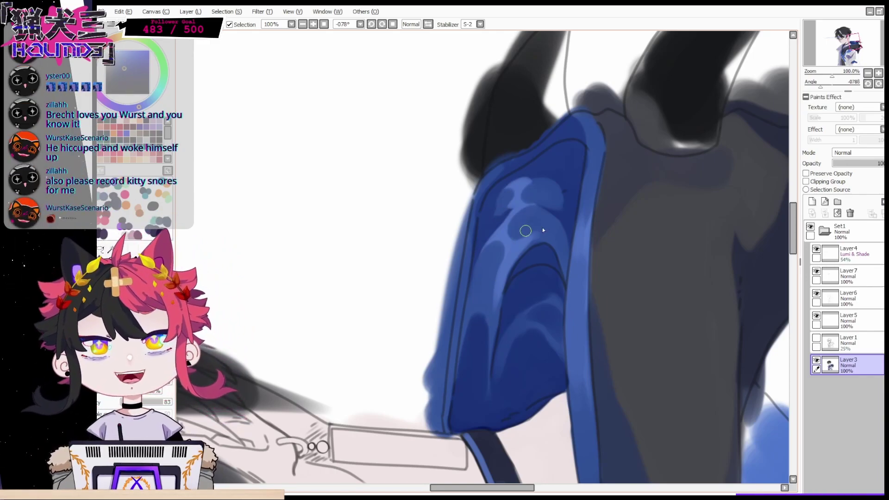
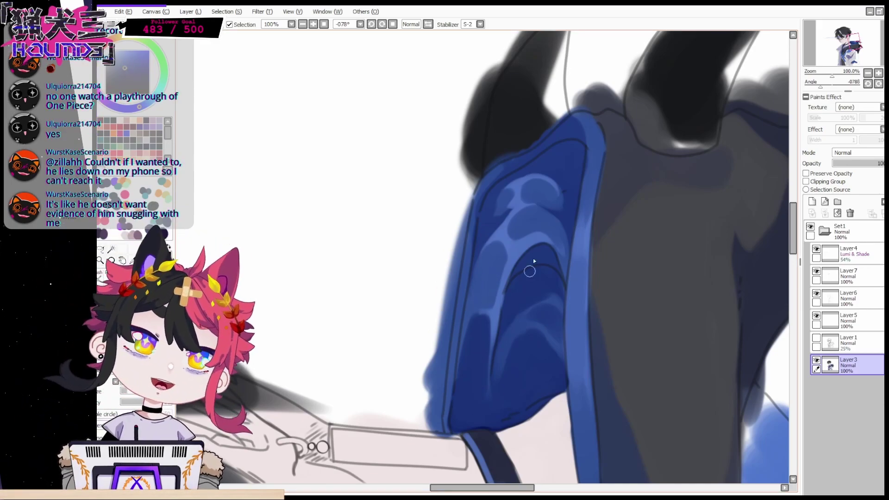
pyautogui.rightClick(543, 230)
# Deepen the dark blue shadow along the lining's edge next to the neck
pyautogui.press('Home')
pyautogui.scroll(5, 483, 257)
pyautogui.moveTo(588, 283)
pyautogui.mouseDown()
pyautogui.moveTo(485, 264)
pyautogui.moveTo(466, 242)
pyautogui.mouseUp()
pyautogui.rightClick(465, 242)
pyautogui.keyDown('alt'); pyautogui.click(466, 262); pyautogui.keyUp('alt')
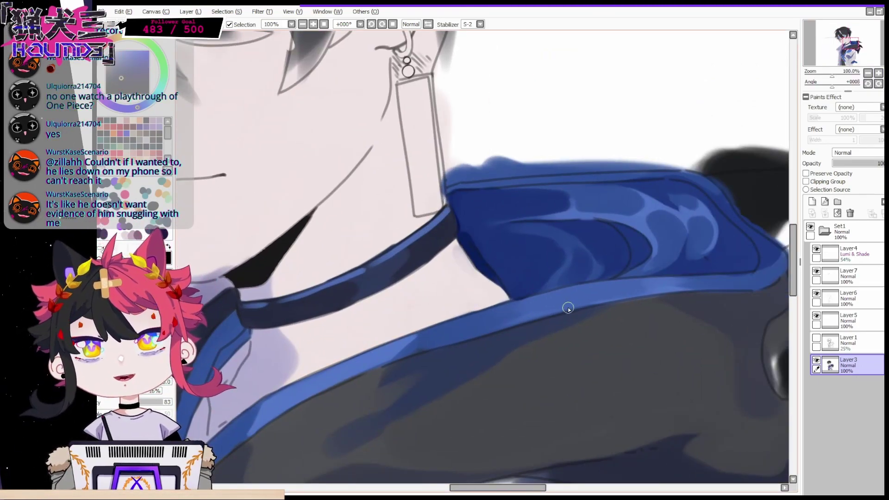
# With the canvas view mirrored, paint a darkest navy accent into the crease of the lining's curved fold
pyautogui.rightClick(597, 238)
pyautogui.press('h')
pyautogui.click(158, 278)
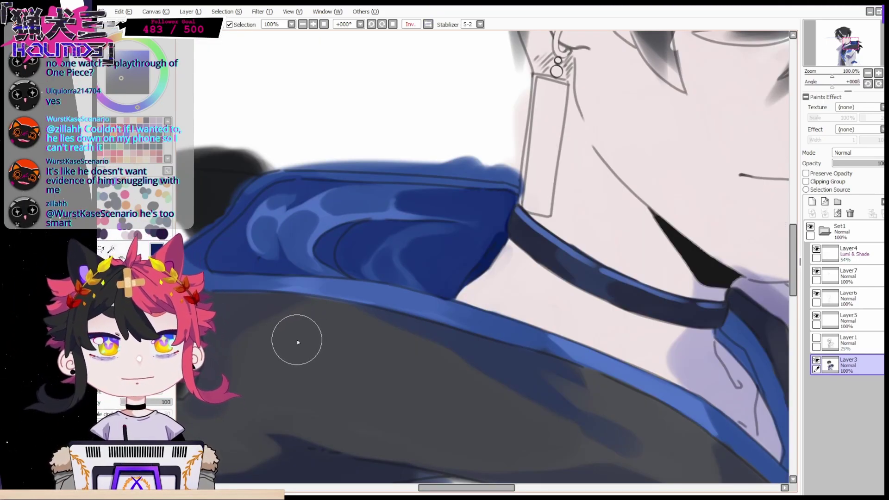
pyautogui.press('[')
pyautogui.press('[')
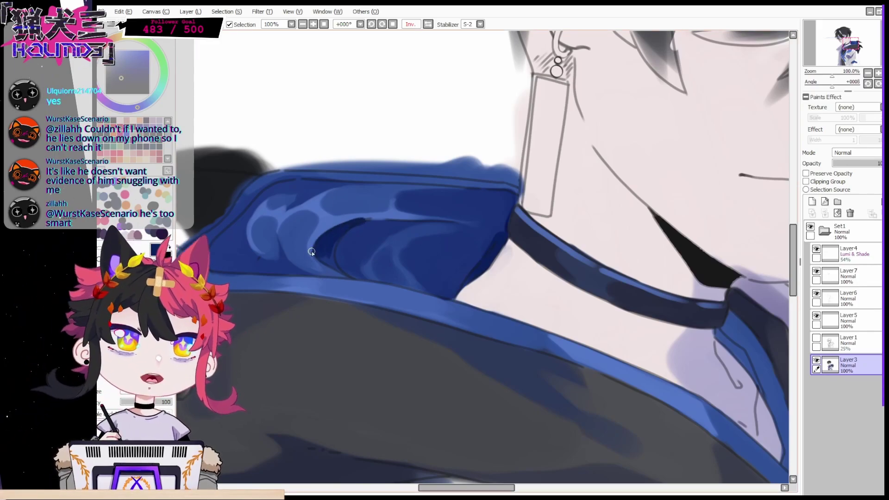
pyautogui.press(']')
pyautogui.press(']')
pyautogui.press('End')
pyautogui.press('End')
pyautogui.press('End')
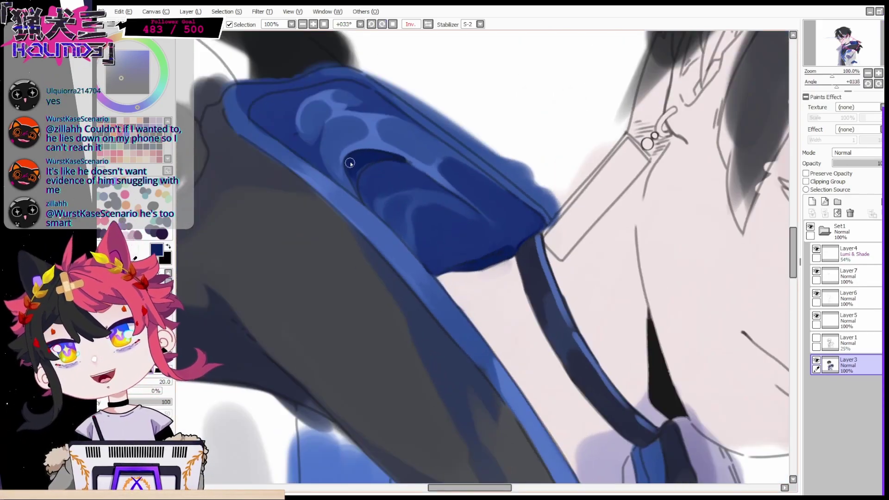
pyautogui.moveTo(357, 170)
pyautogui.mouseDown()
pyautogui.moveTo(391, 222)
pyautogui.moveTo(357, 170)
pyautogui.moveTo(399, 161)
pyautogui.moveTo(412, 180)
pyautogui.moveTo(366, 161)
pyautogui.moveTo(377, 180)
pyautogui.moveTo(405, 186)
pyautogui.moveTo(386, 187)
pyautogui.moveTo(418, 174)
pyautogui.moveTo(393, 184)
pyautogui.moveTo(380, 210)
pyautogui.moveTo(392, 175)
pyautogui.moveTo(372, 208)
pyautogui.moveTo(435, 192)
pyautogui.moveTo(443, 203)
pyautogui.moveTo(403, 201)
pyautogui.mouseUp()
pyautogui.rightClick(397, 173)
pyautogui.rightClick(446, 205)
# Erase the colour spilling past the outer edge and pointed tip of the coat collar
pyautogui.press('Home')
pyautogui.scroll(6, 882, 55)
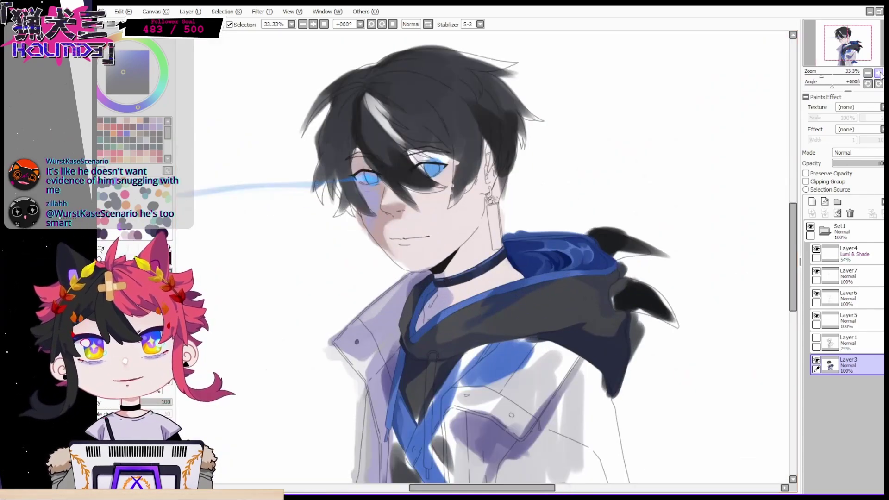
pyautogui.moveTo(881, 55); pyautogui.dragTo(883, 55)
pyautogui.press('e')
pyautogui.moveTo(385, 167)
pyautogui.mouseDown()
pyautogui.moveTo(433, 160)
pyautogui.moveTo(406, 160)
pyautogui.mouseUp()
pyautogui.moveTo(551, 159); pyautogui.dragTo(421, 151)
pyautogui.moveTo(852, 45); pyautogui.dragTo(839, 48)
pyautogui.moveTo(502, 195); pyautogui.dragTo(390, 299)
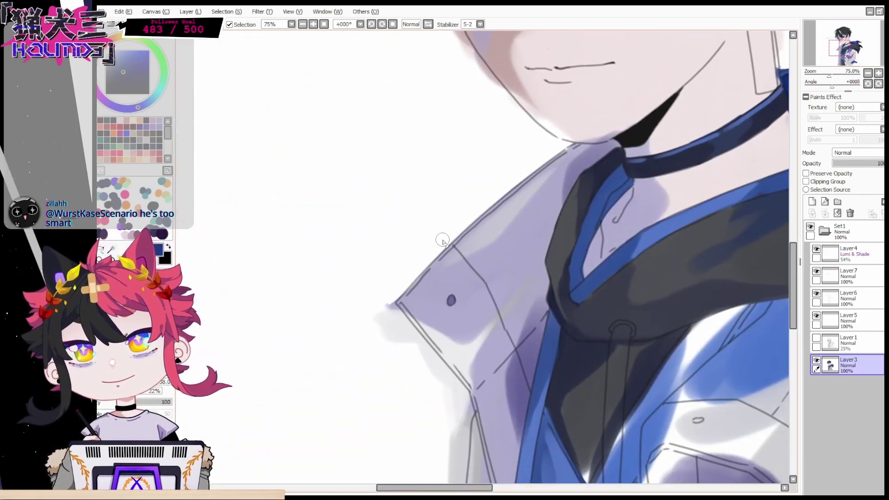
pyautogui.moveTo(439, 246); pyautogui.dragTo(383, 318)
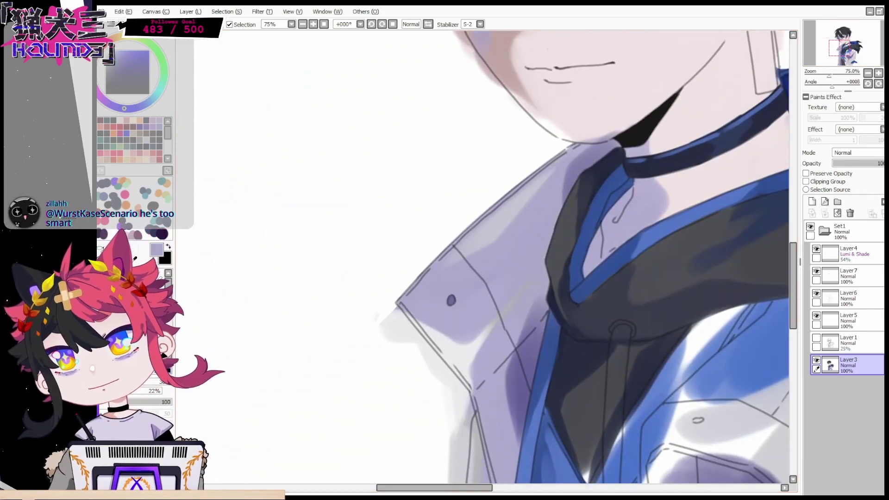
pyautogui.scroll(-3, 785, 248)
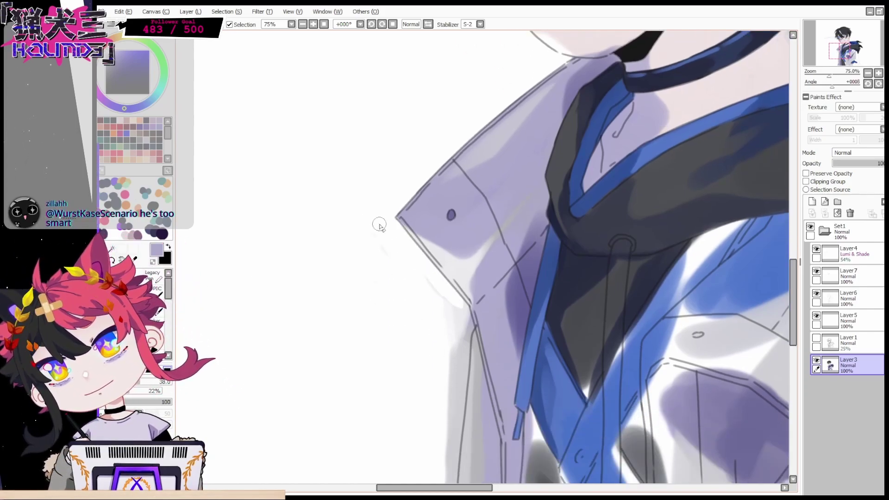
# Clean the grey spill along the coat front's outer edge and touch up the purple shading in its lower fold
pyautogui.keyDown('alt'); pyautogui.click(433, 250); pyautogui.keyUp('alt')
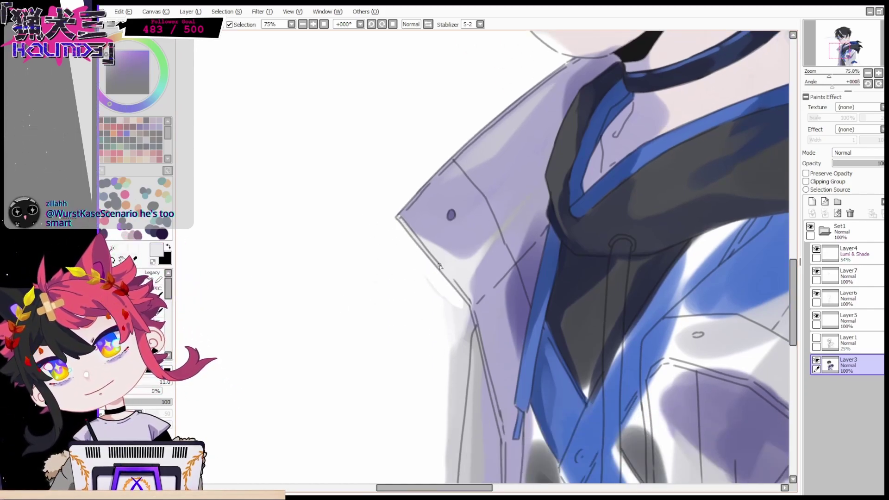
pyautogui.moveTo(458, 318); pyautogui.dragTo(449, 419)
pyautogui.scroll(-7, 706, 308)
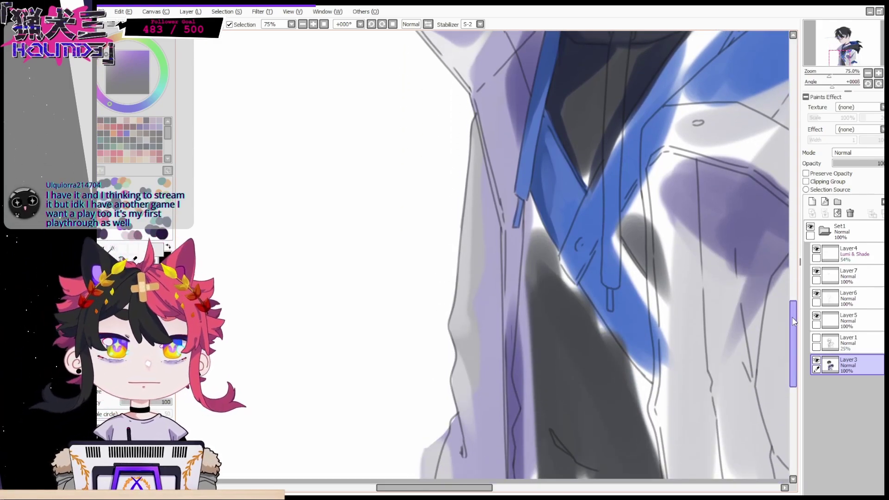
pyautogui.moveTo(793, 320); pyautogui.dragTo(793, 341)
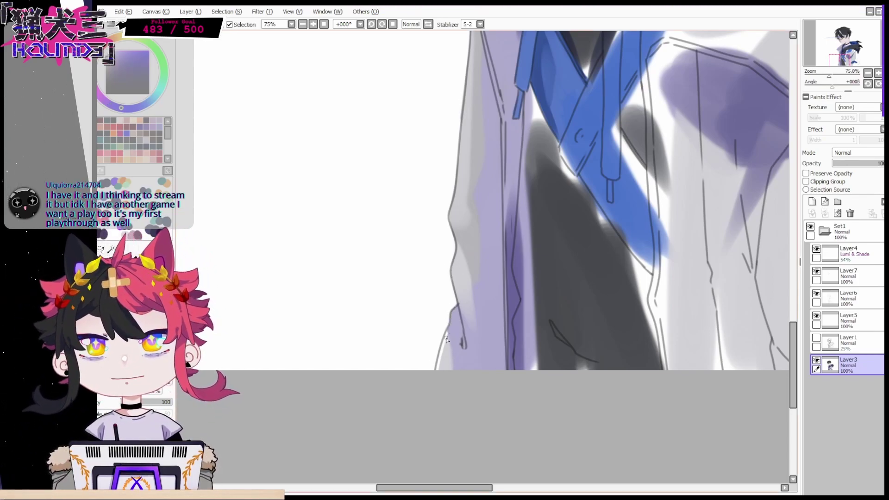
pyautogui.rightClick(511, 297)
pyautogui.moveTo(451, 339)
pyautogui.mouseDown()
pyautogui.moveTo(465, 303)
pyautogui.moveTo(463, 345)
pyautogui.mouseUp()
pyautogui.rightClick(460, 355)
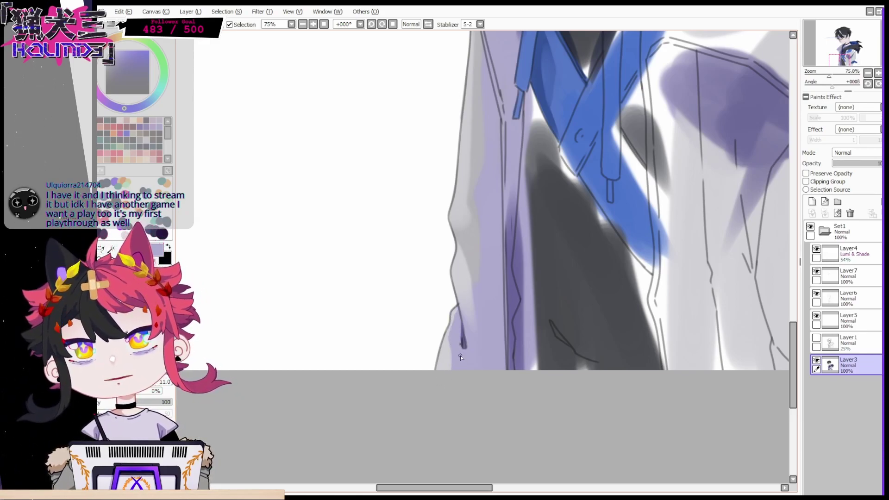
# Paint a thin light highlight down the coat's front opening and fill in the darker purple shadow strip beside it
pyautogui.moveTo(794, 346); pyautogui.dragTo(795, 321)
pyautogui.moveTo(503, 268); pyautogui.dragTo(506, 474)
pyautogui.moveTo(794, 336); pyautogui.dragTo(794, 355)
pyautogui.moveTo(505, 376); pyautogui.dragTo(505, 393)
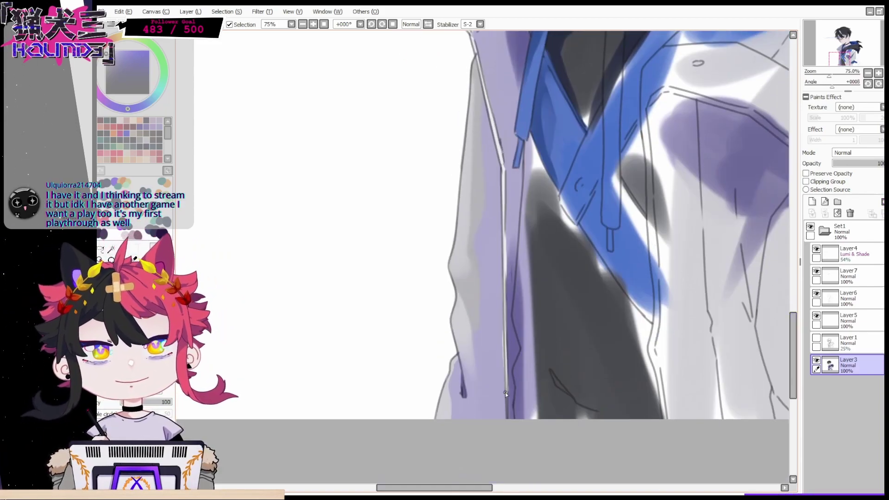
pyautogui.rightClick(514, 355)
pyautogui.moveTo(512, 357); pyautogui.dragTo(513, 440)
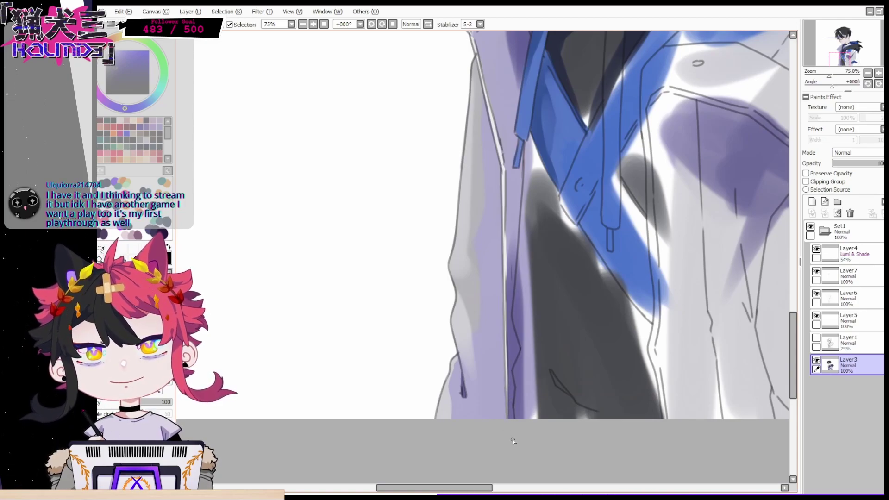
# Paint broken light grey highlight strokes along the diagonal seam at the lower corner of the collar
pyautogui.click(886, 73)
pyautogui.tripleClick(878, 73)
pyautogui.moveTo(847, 42); pyautogui.dragTo(840, 50)
pyautogui.doubleClick(878, 73)
pyautogui.rightClick(433, 320)
pyautogui.moveTo(450, 355); pyautogui.dragTo(496, 304)
pyautogui.moveTo(509, 294); pyautogui.dragTo(524, 276)
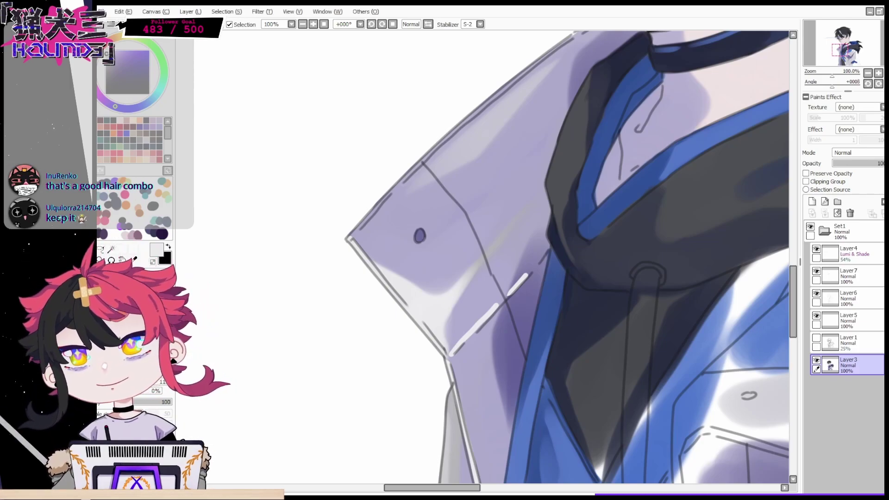
# Reshape the purple shadow on the neck below the choker with the skin tone and light purple
pyautogui.press('pagedown')
pyautogui.moveTo(627, 199); pyautogui.dragTo(510, 257)
pyautogui.rightClick(509, 257)
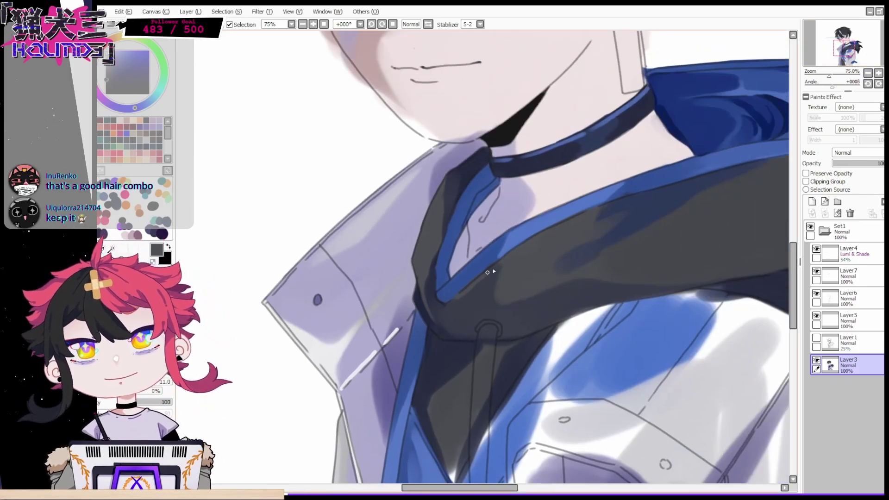
pyautogui.moveTo(461, 288); pyautogui.dragTo(418, 331)
pyautogui.click(157, 287)
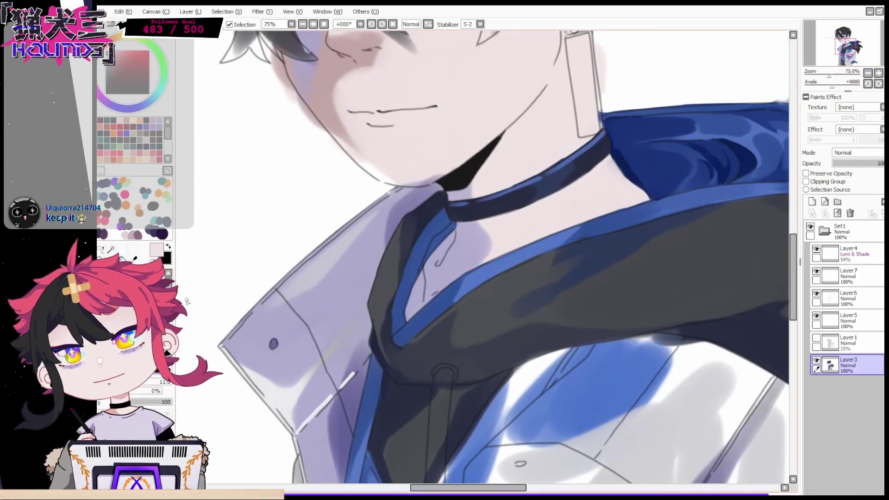
pyautogui.press(']')
pyautogui.moveTo(482, 257); pyautogui.dragTo(470, 238)
pyautogui.rightClick(467, 245)
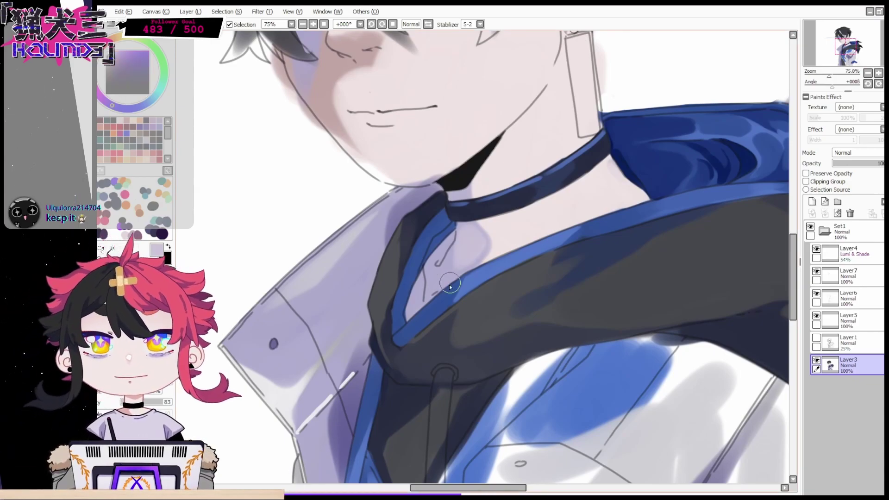
# Fill the upper horn on the hood with solid black and add a slim, tapered grey highlight along it
pyautogui.press('pagedown')
pyautogui.press('pagedown')
pyautogui.press('pagedown')
pyautogui.press('pagedown')
pyautogui.press('pageup')
pyautogui.moveTo(711, 377); pyautogui.dragTo(746, 278)
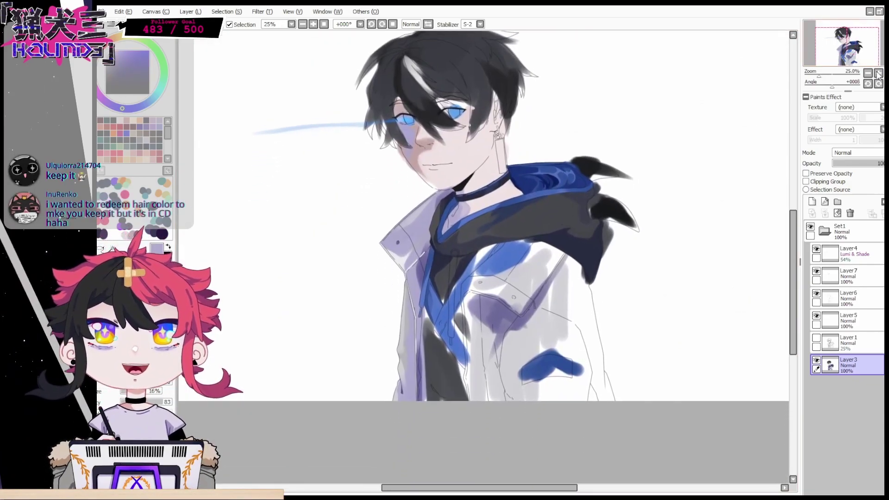
pyautogui.moveTo(881, 66); pyautogui.dragTo(880, 60)
pyautogui.scroll(3, 502, 252)
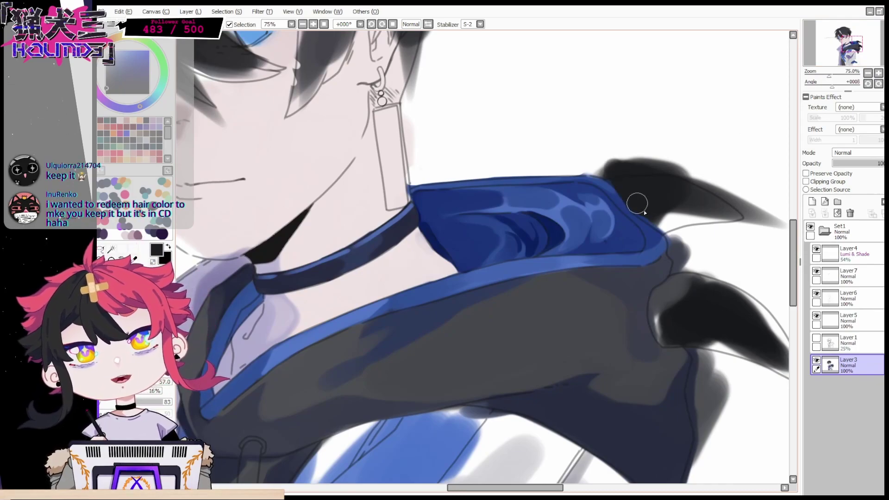
pyautogui.moveTo(676, 185); pyautogui.dragTo(671, 210)
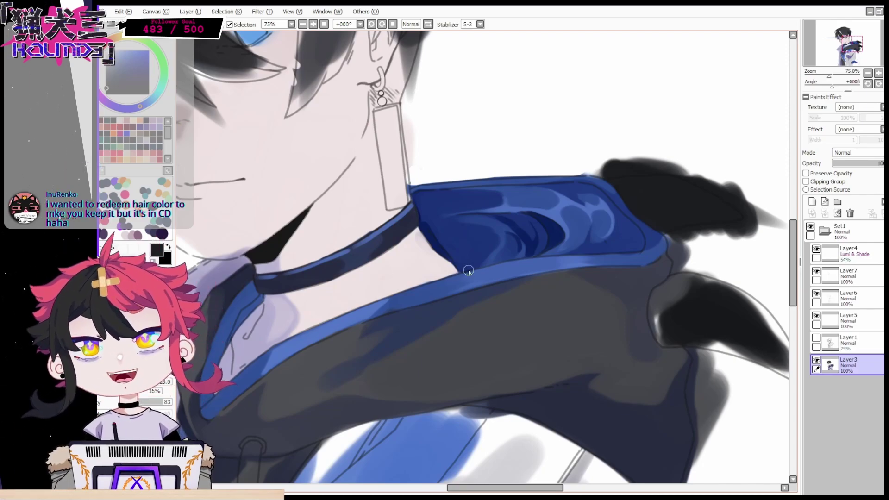
pyautogui.moveTo(650, 217); pyautogui.dragTo(726, 211)
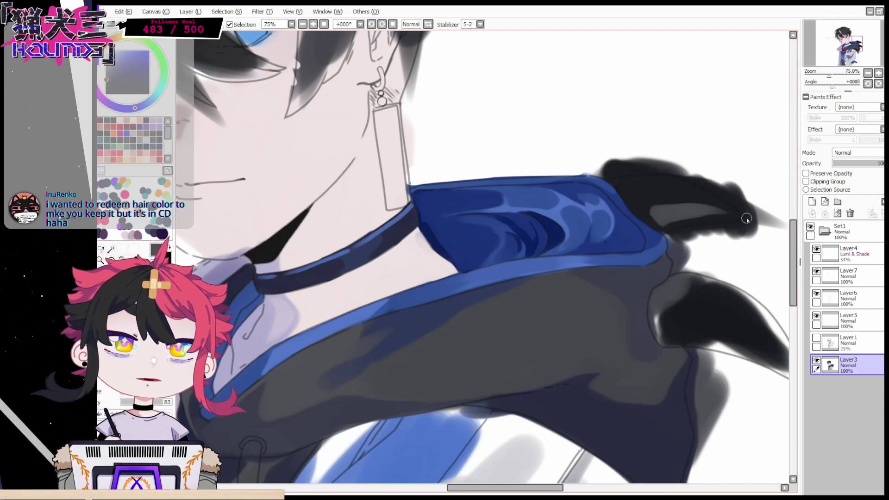
pyautogui.moveTo(655, 223); pyautogui.dragTo(717, 218)
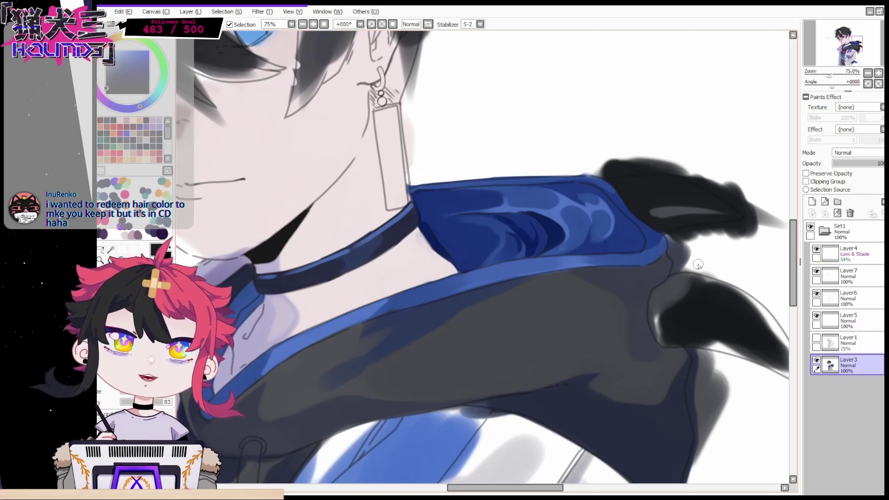
# Erase the black spill around the upper horn's outline, dimming the layer to 59% opacity for tracing and restoring full opacity
pyautogui.press('Delete')
pyautogui.press('e')
pyautogui.moveTo(620, 103); pyautogui.dragTo(548, 127)
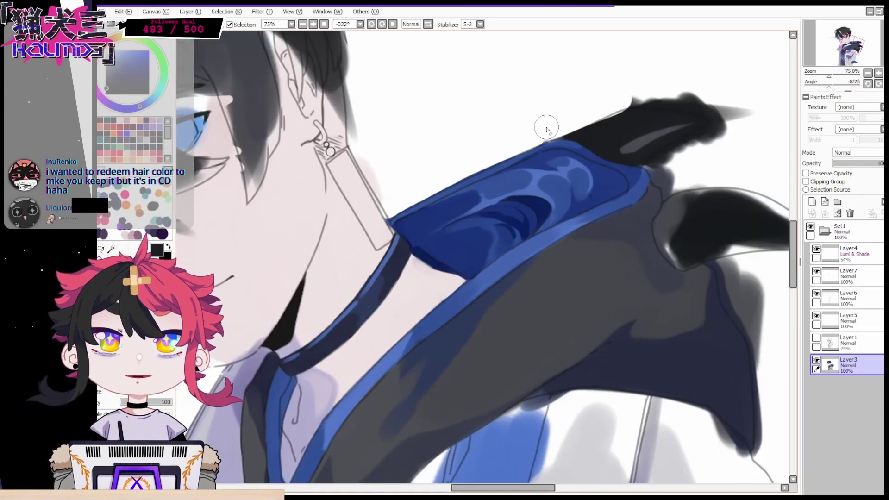
pyautogui.hotkey('ctrl', 'z')
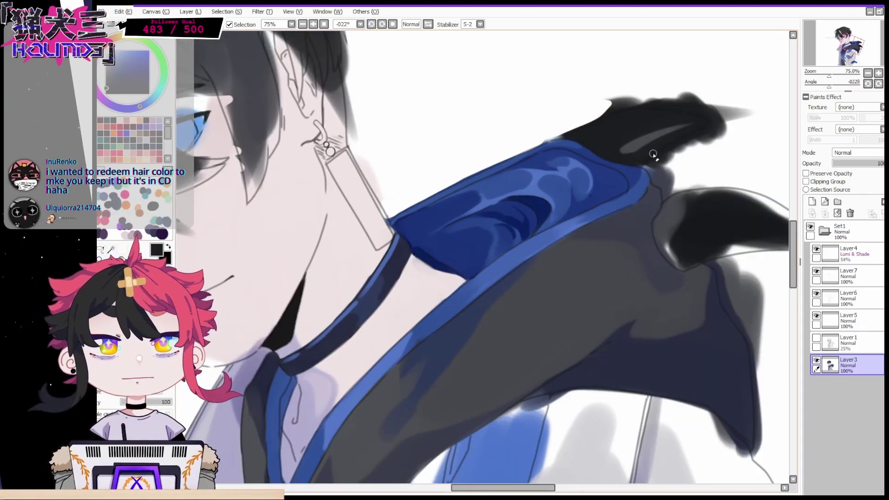
pyautogui.click(868, 163)
pyautogui.moveTo(717, 115); pyautogui.dragTo(644, 168)
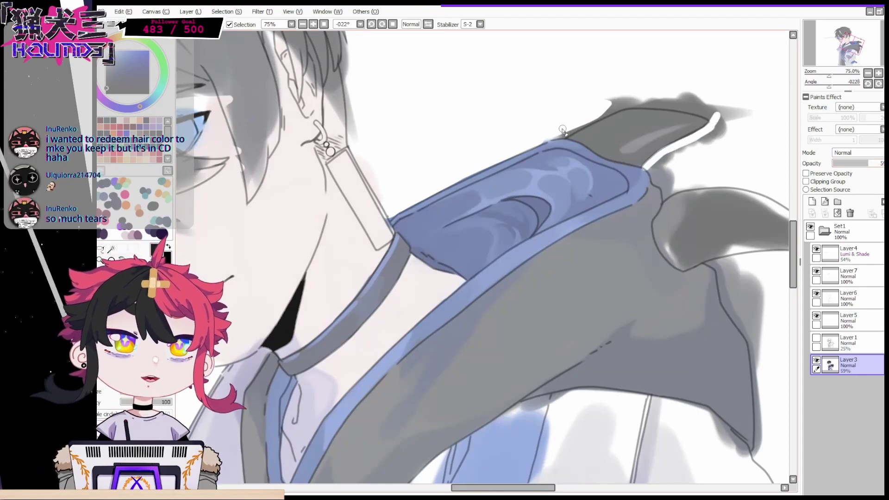
pyautogui.moveTo(563, 134)
pyautogui.mouseDown()
pyautogui.moveTo(600, 114)
pyautogui.moveTo(565, 141)
pyautogui.moveTo(535, 143)
pyautogui.moveTo(604, 112)
pyautogui.moveTo(689, 105)
pyautogui.mouseUp()
pyautogui.moveTo(625, 108); pyautogui.dragTo(715, 116)
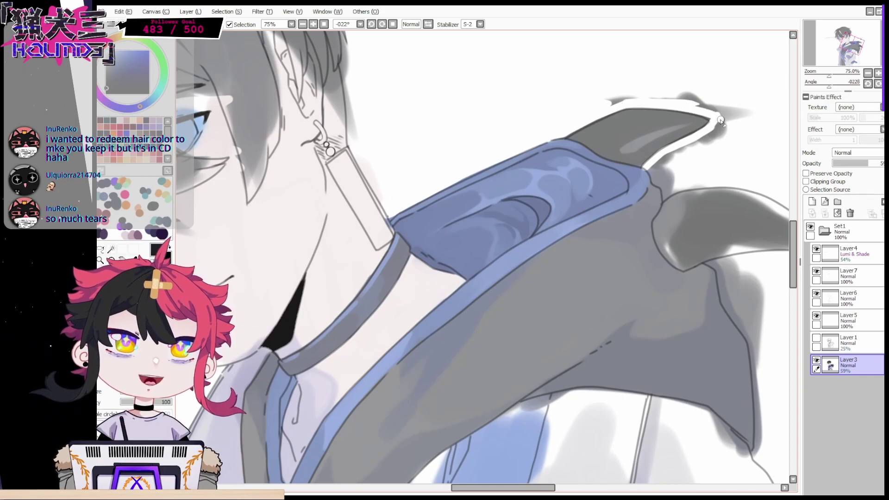
pyautogui.moveTo(657, 100); pyautogui.dragTo(608, 102)
pyautogui.click(880, 163)
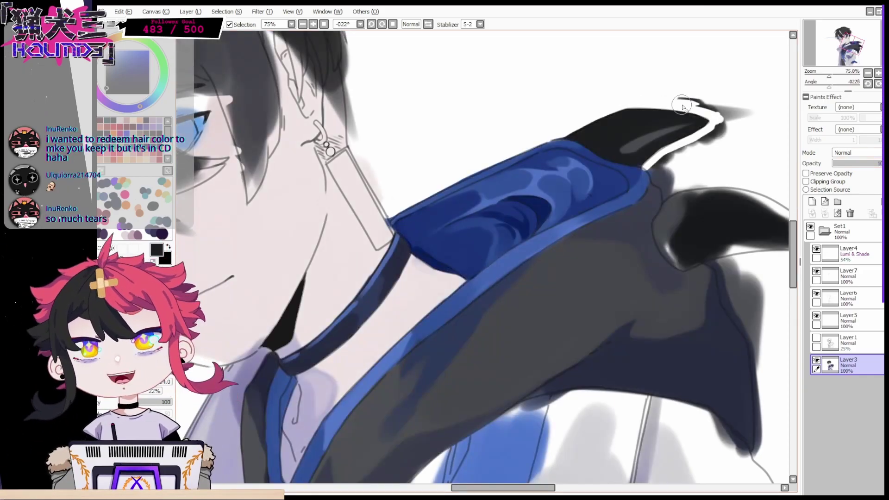
pyautogui.moveTo(673, 111); pyautogui.dragTo(752, 115)
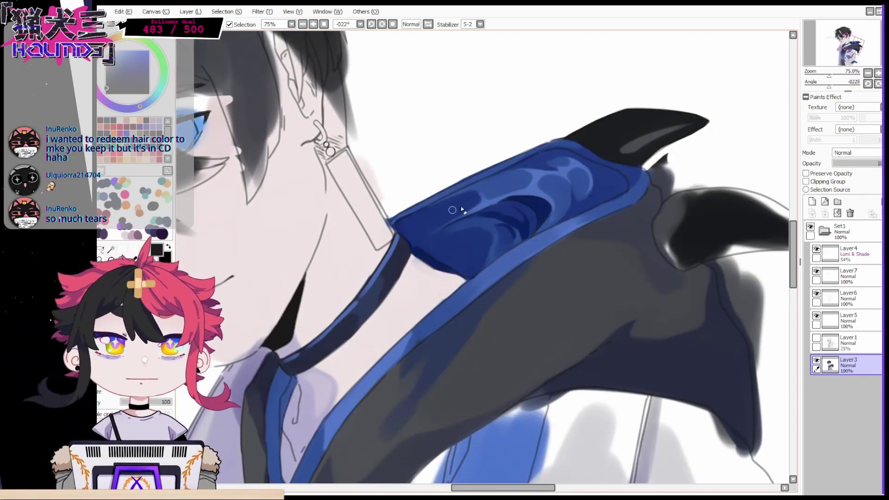
# Clean up the back corner of the hood and its blue trim between the two horns
pyautogui.click(878, 73)
pyautogui.click(849, 45)
pyautogui.moveTo(719, 203)
pyautogui.mouseDown()
pyautogui.moveTo(726, 167)
pyautogui.moveTo(705, 181)
pyautogui.mouseUp()
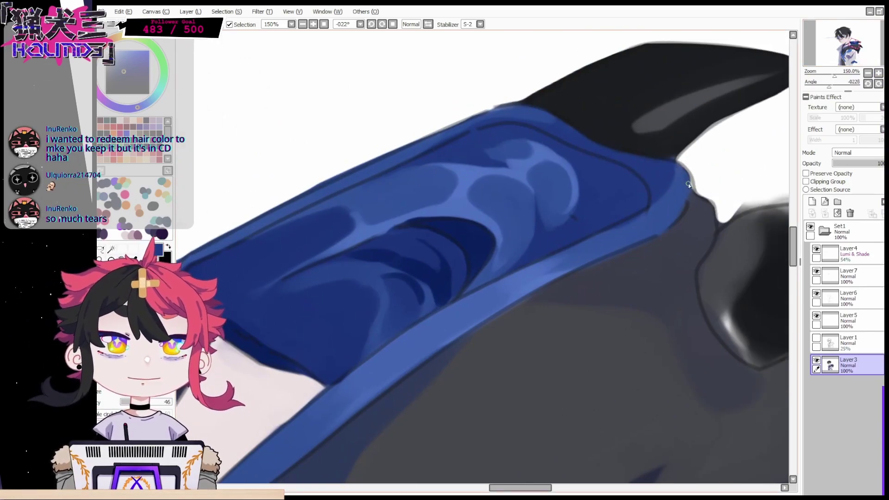
# With the canvas view mirrored, fill the lower horn with solid black out to its tip and base
pyautogui.moveTo(843, 52); pyautogui.dragTo(858, 45)
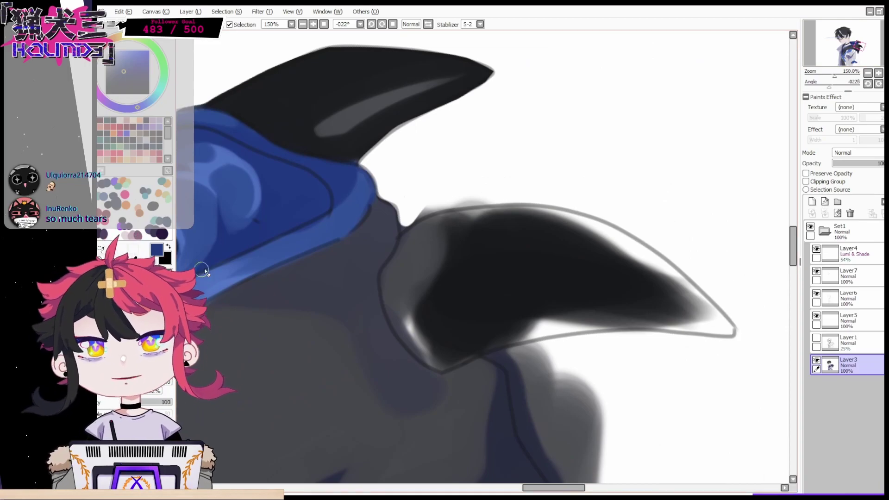
pyautogui.press('h')
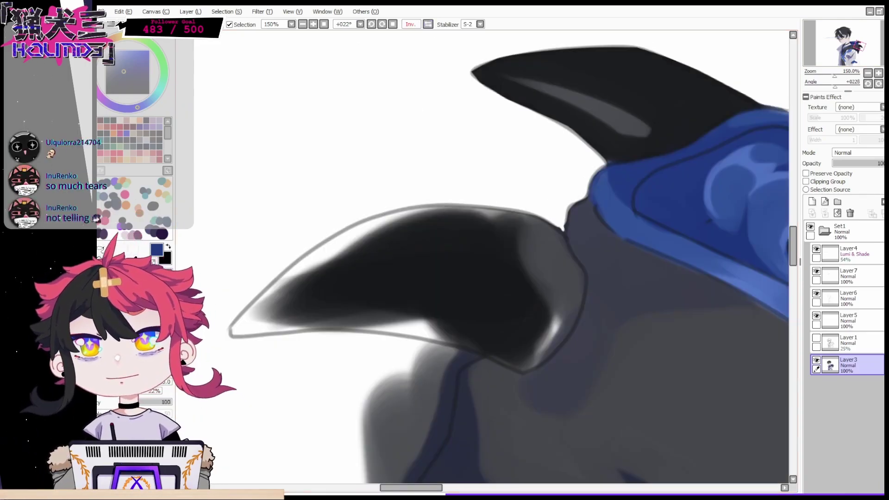
pyautogui.moveTo(518, 228)
pyautogui.mouseDown()
pyautogui.moveTo(490, 223)
pyautogui.moveTo(361, 240)
pyautogui.mouseUp()
pyautogui.press('pagedown')
pyautogui.press('pagedown')
pyautogui.moveTo(475, 233)
pyautogui.mouseDown()
pyautogui.moveTo(403, 259)
pyautogui.moveTo(397, 289)
pyautogui.moveTo(425, 249)
pyautogui.mouseUp()
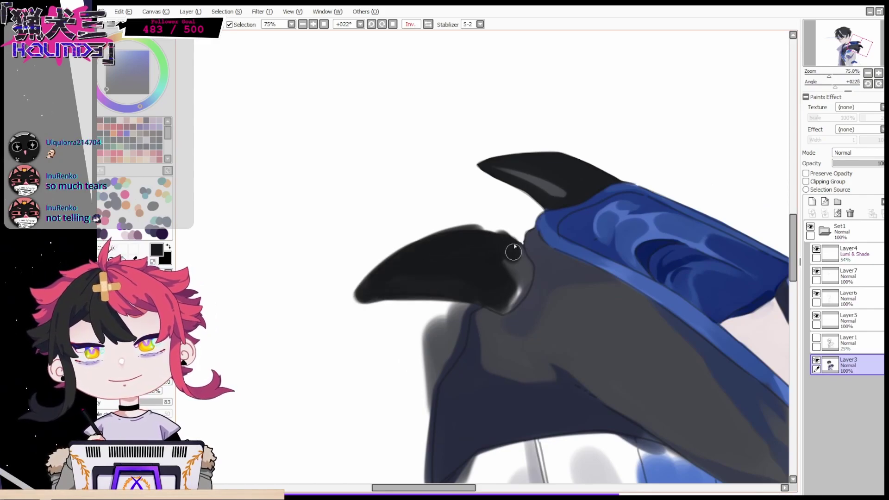
pyautogui.moveTo(525, 277); pyautogui.dragTo(516, 295)
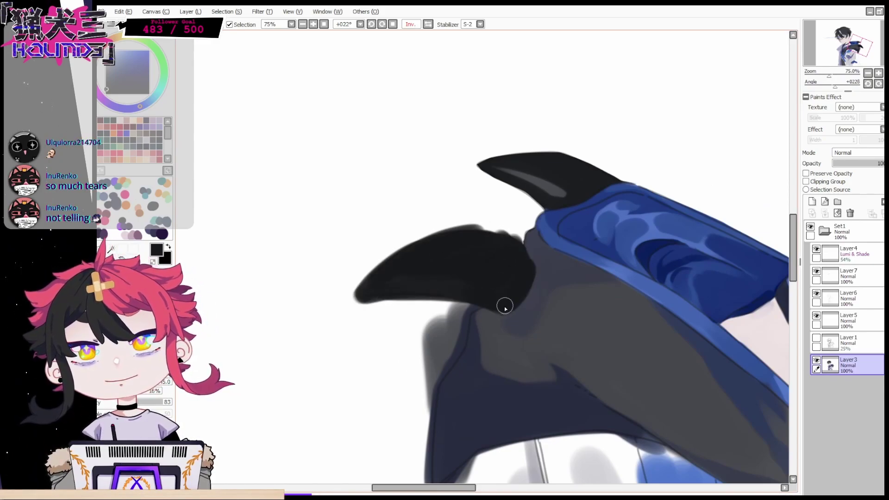
# Add a curved grey highlight through the middle of the lower horn and refine its shape with the view unmirrored
pyautogui.keyDown('alt'); pyautogui.click(549, 192); pyautogui.keyUp('alt')
pyautogui.moveTo(498, 273)
pyautogui.mouseDown()
pyautogui.moveTo(438, 268)
pyautogui.moveTo(511, 272)
pyautogui.mouseUp()
pyautogui.keyDown('alt'); pyautogui.click(472, 246); pyautogui.keyUp('alt')
pyautogui.moveTo(416, 264)
pyautogui.mouseDown()
pyautogui.moveTo(476, 255)
pyautogui.moveTo(483, 263)
pyautogui.moveTo(403, 283)
pyautogui.mouseUp()
pyautogui.keyDown('alt'); pyautogui.click(455, 275); pyautogui.keyUp('alt')
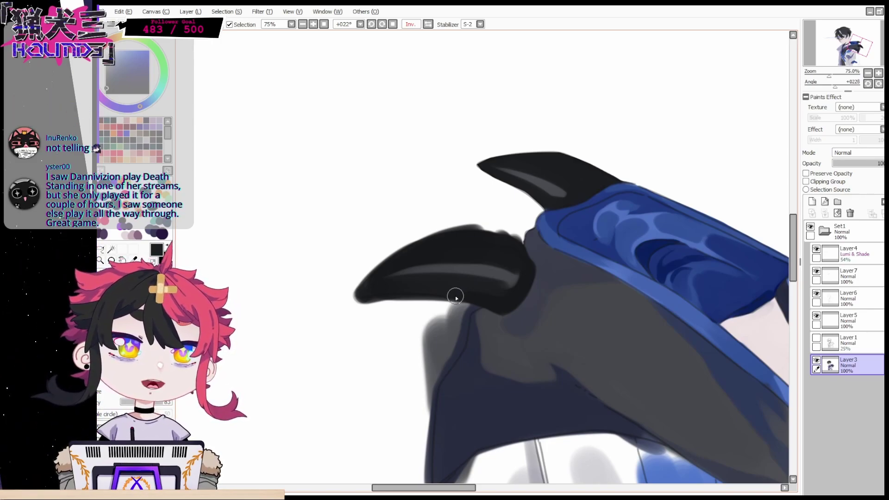
pyautogui.press('h')
pyautogui.moveTo(456, 276)
pyautogui.mouseDown()
pyautogui.moveTo(495, 277)
pyautogui.moveTo(461, 284)
pyautogui.moveTo(537, 268)
pyautogui.mouseUp()
pyautogui.rightClick(469, 262)
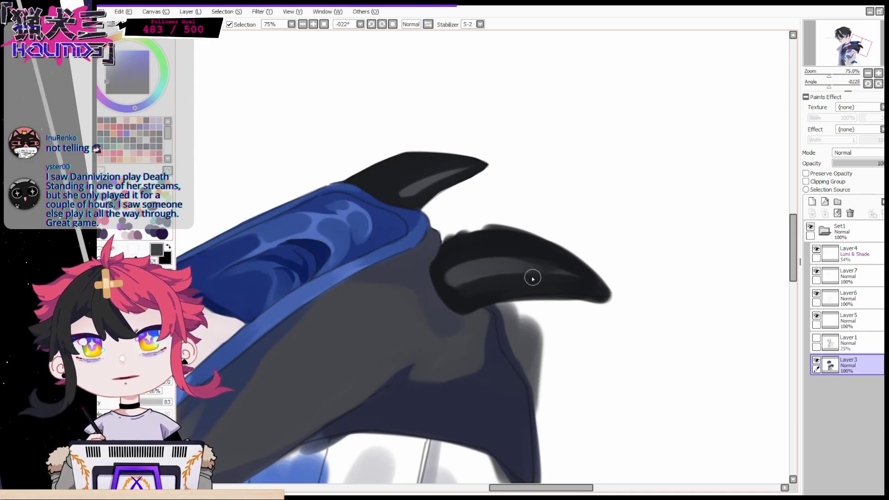
pyautogui.rightClick(476, 268)
pyautogui.moveTo(456, 275); pyautogui.dragTo(505, 263)
# Erase the spill around the lower horn and the hood's back edge, dimming the layer to 63% opacity for tracing and restoring it
pyautogui.press('e')
pyautogui.click(869, 163)
pyautogui.moveTo(830, 76); pyautogui.dragTo(847, 78)
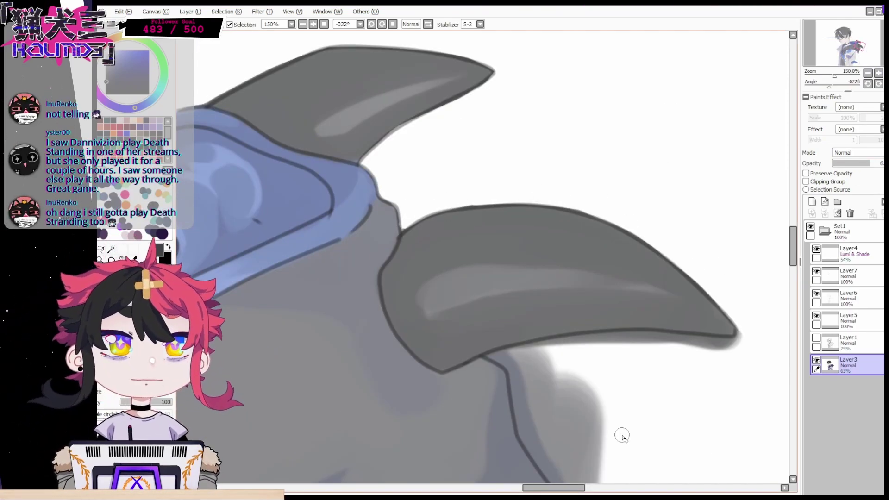
pyautogui.moveTo(492, 359); pyautogui.dragTo(654, 341)
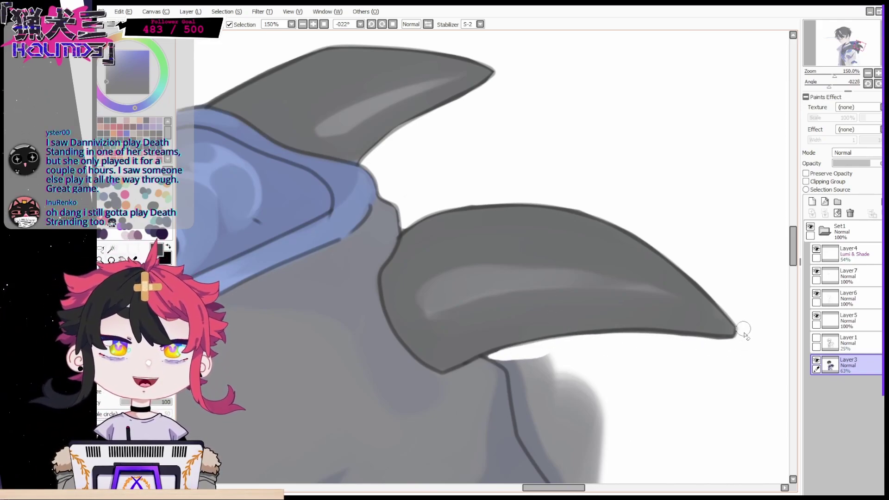
pyautogui.scroll(-5, 731, 333)
pyautogui.moveTo(515, 262)
pyautogui.mouseDown()
pyautogui.moveTo(528, 370)
pyautogui.moveTo(547, 319)
pyautogui.moveTo(594, 266)
pyautogui.moveTo(593, 392)
pyautogui.moveTo(557, 345)
pyautogui.mouseUp()
pyautogui.click(878, 163)
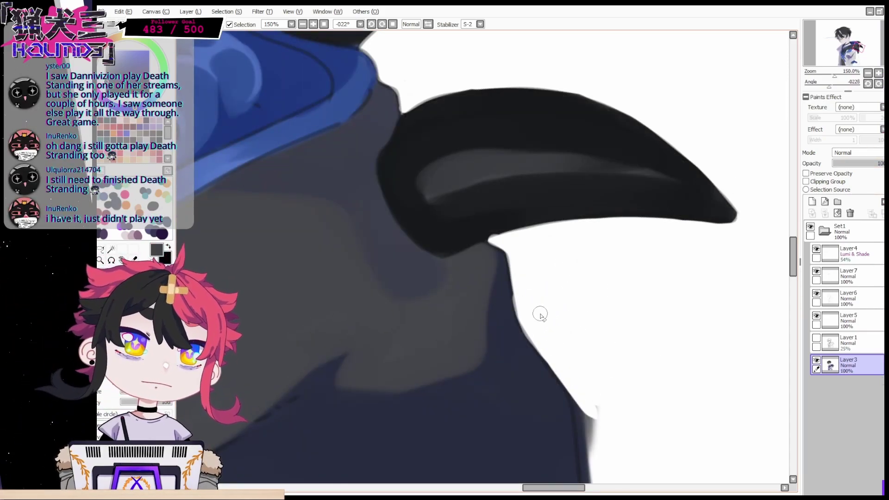
pyautogui.click(868, 74)
pyautogui.moveTo(496, 277)
pyautogui.mouseDown()
pyautogui.moveTo(528, 199)
pyautogui.moveTo(528, 341)
pyautogui.mouseUp()
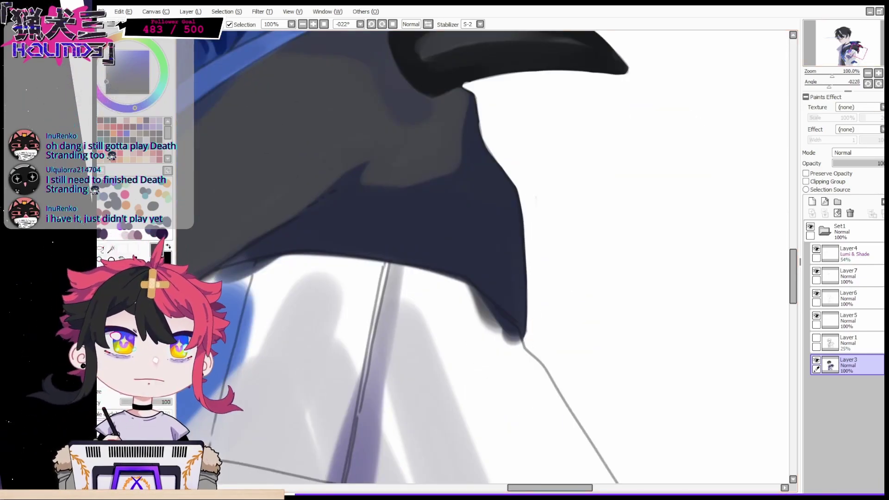
# Reset the canvas rotation and turn on Preserve Opacity for the colour layer
pyautogui.press('Home')
pyautogui.press('pageup')
pyautogui.press('pageup')
pyautogui.moveTo(847, 43); pyautogui.dragTo(851, 50)
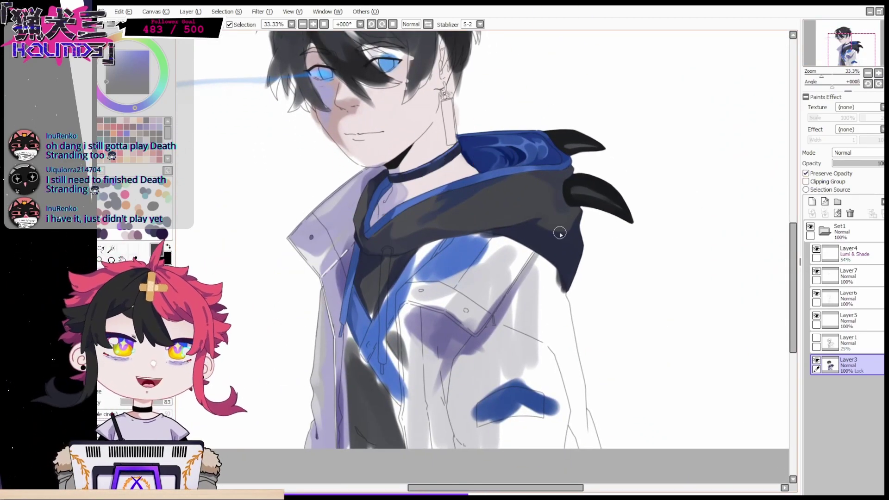
pyautogui.click(806, 173)
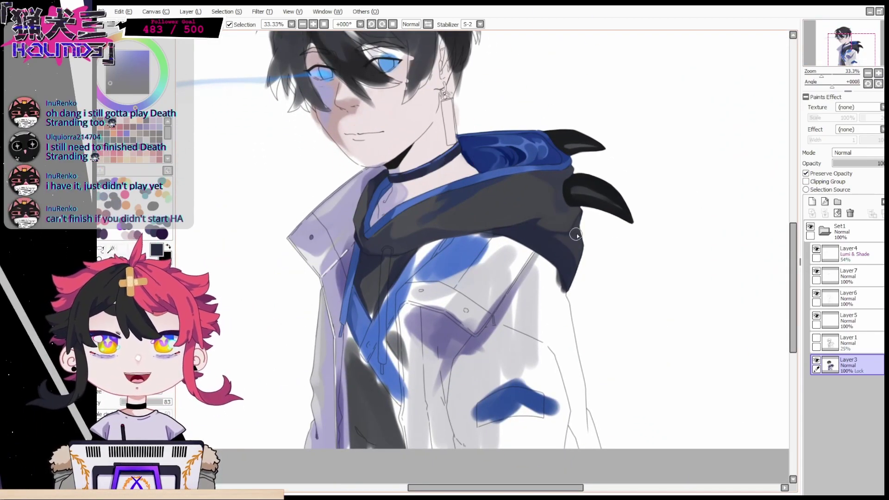
# Examine the whole figure and the unfinished jacket and shirt area below the hood
pyautogui.press('Home')
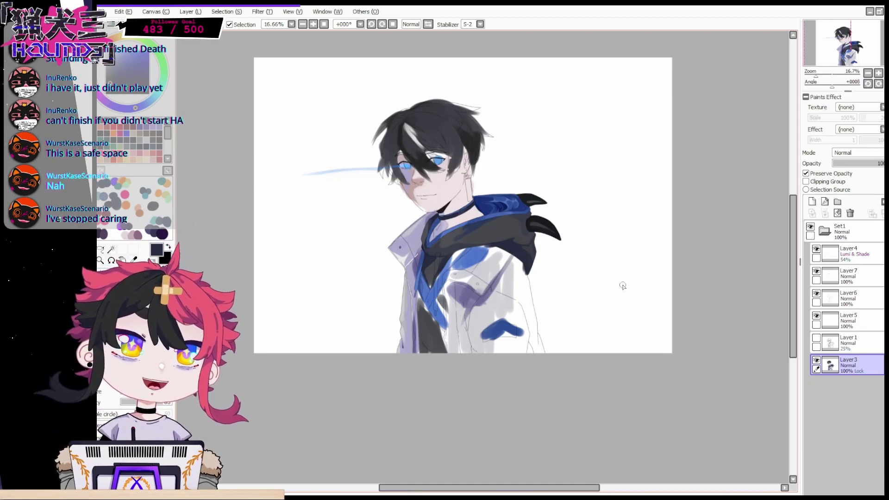
pyautogui.press('pageup')
pyautogui.press('pageup')
pyautogui.moveTo(482, 258); pyautogui.dragTo(547, 219)
pyautogui.press('pageup')
pyautogui.click(817, 361)
pyautogui.click(816, 360)
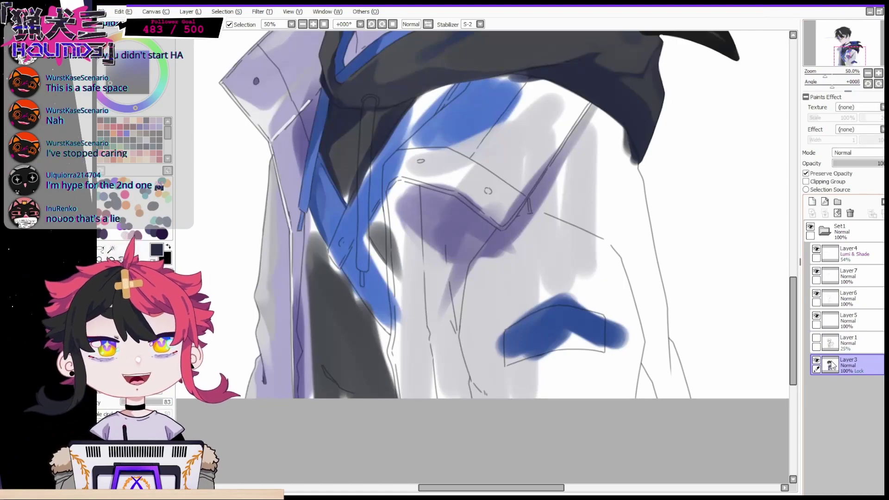
pyautogui.moveTo(852, 58); pyautogui.dragTo(854, 55)
pyautogui.hotkey('ctrl', 'd')
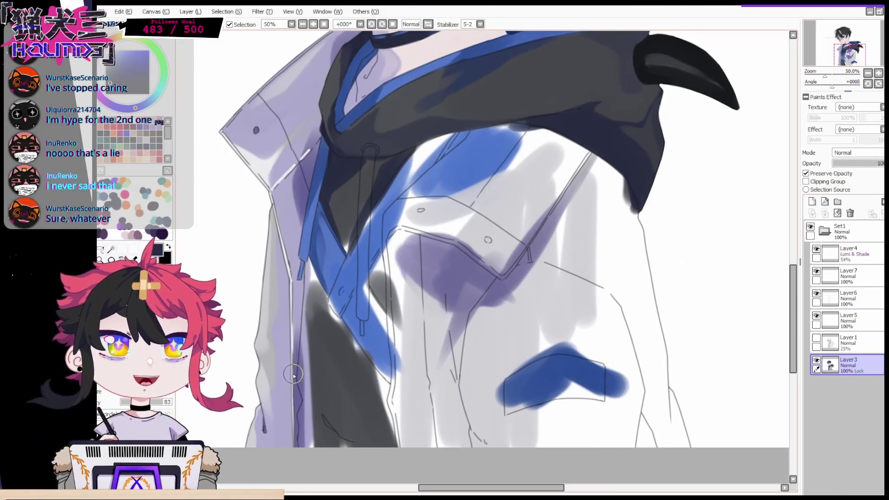
# Add a new layer above Layer3 and block in the inner shirt below the crossing blue bands in dark grey
pyautogui.click(812, 201)
pyautogui.rightClick(342, 366)
pyautogui.moveTo(322, 352)
pyautogui.mouseDown()
pyautogui.moveTo(318, 440)
pyautogui.moveTo(325, 417)
pyautogui.moveTo(361, 456)
pyautogui.moveTo(390, 459)
pyautogui.moveTo(339, 300)
pyautogui.moveTo(394, 394)
pyautogui.moveTo(317, 294)
pyautogui.moveTo(303, 465)
pyautogui.moveTo(309, 321)
pyautogui.moveTo(390, 401)
pyautogui.mouseUp()
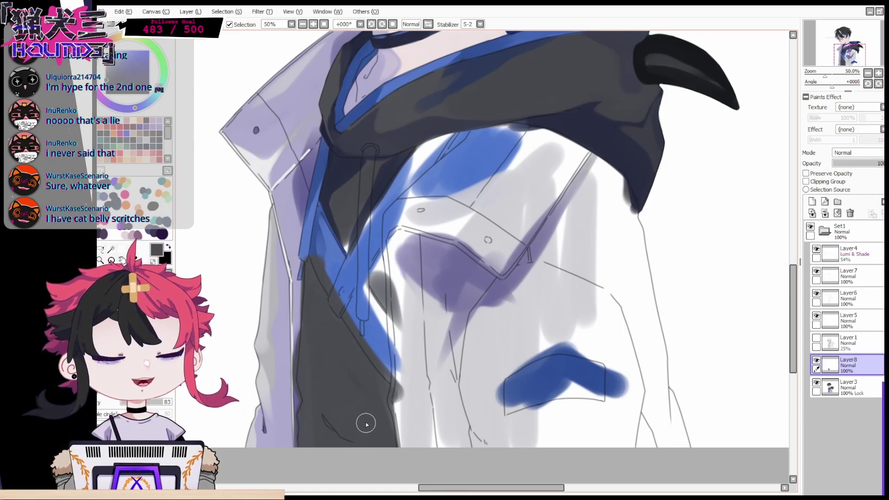
pyautogui.moveTo(365, 408)
pyautogui.mouseDown()
pyautogui.moveTo(371, 284)
pyautogui.moveTo(376, 288)
pyautogui.moveTo(385, 272)
pyautogui.moveTo(342, 212)
pyautogui.moveTo(347, 244)
pyautogui.moveTo(348, 209)
pyautogui.moveTo(385, 179)
pyautogui.moveTo(367, 220)
pyautogui.moveTo(334, 241)
pyautogui.moveTo(379, 244)
pyautogui.moveTo(363, 277)
pyautogui.moveTo(390, 372)
pyautogui.mouseUp()
# Shade the shirt with dark navy along its side edges, beneath the crossing blue bands and across the lower folds
pyautogui.moveTo(308, 260); pyautogui.dragTo(401, 458)
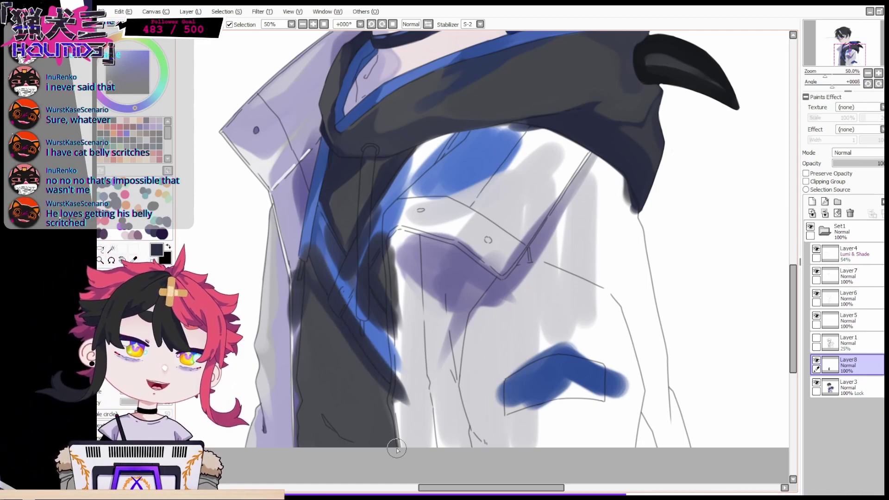
pyautogui.moveTo(299, 407); pyautogui.dragTo(326, 409)
pyautogui.moveTo(369, 451)
pyautogui.mouseDown()
pyautogui.moveTo(377, 407)
pyautogui.moveTo(358, 345)
pyautogui.mouseUp()
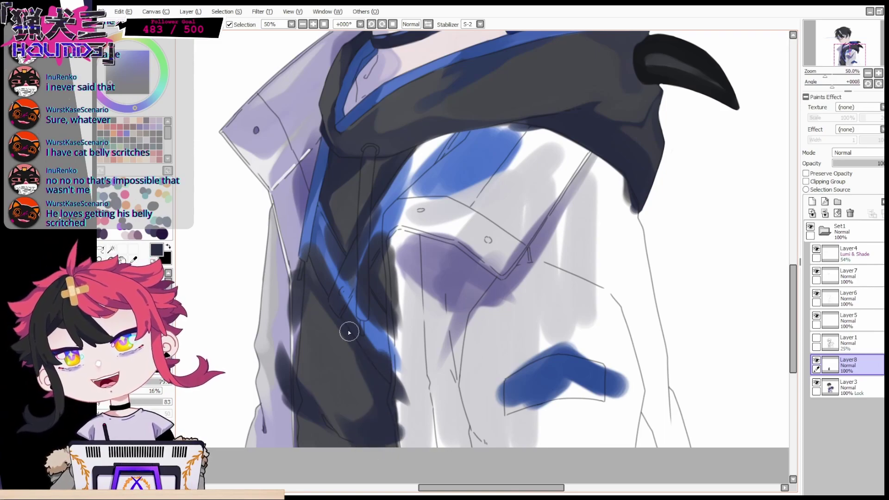
pyautogui.moveTo(291, 433)
pyautogui.mouseDown()
pyautogui.moveTo(306, 430)
pyautogui.moveTo(296, 412)
pyautogui.mouseUp()
pyautogui.moveTo(359, 432)
pyautogui.mouseDown()
pyautogui.moveTo(319, 371)
pyautogui.moveTo(307, 377)
pyautogui.moveTo(361, 446)
pyautogui.moveTo(307, 374)
pyautogui.moveTo(364, 411)
pyautogui.mouseUp()
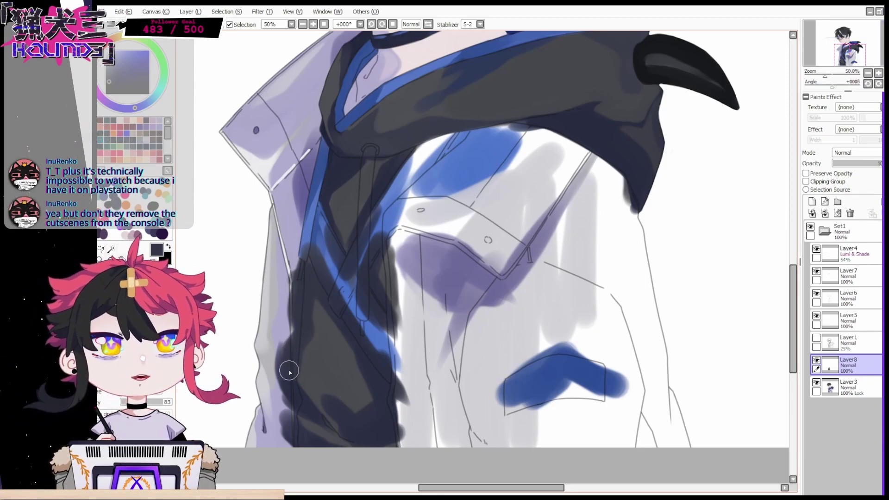
# Refine the lower shirt folds, alternating dark grey for the lit areas and dark navy for the shadows
pyautogui.rightClick(323, 354)
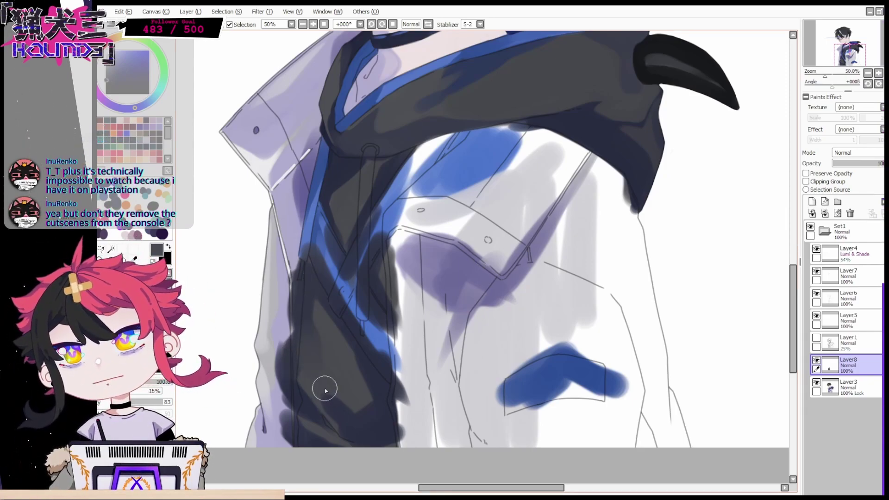
pyautogui.keyDown('alt'); pyautogui.click(344, 399); pyautogui.keyUp('alt')
pyautogui.moveTo(356, 388); pyautogui.dragTo(384, 405)
pyautogui.rightClick(353, 435)
pyautogui.moveTo(353, 435); pyautogui.dragTo(367, 435)
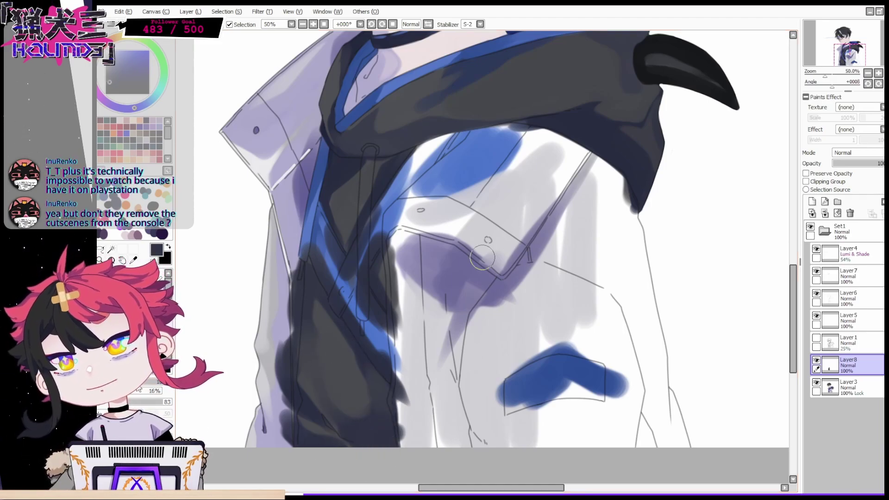
# Cover the dark shirt paint spilling onto the open jacket's lower inner panel with the jacket's lavender
pyautogui.press('pageup')
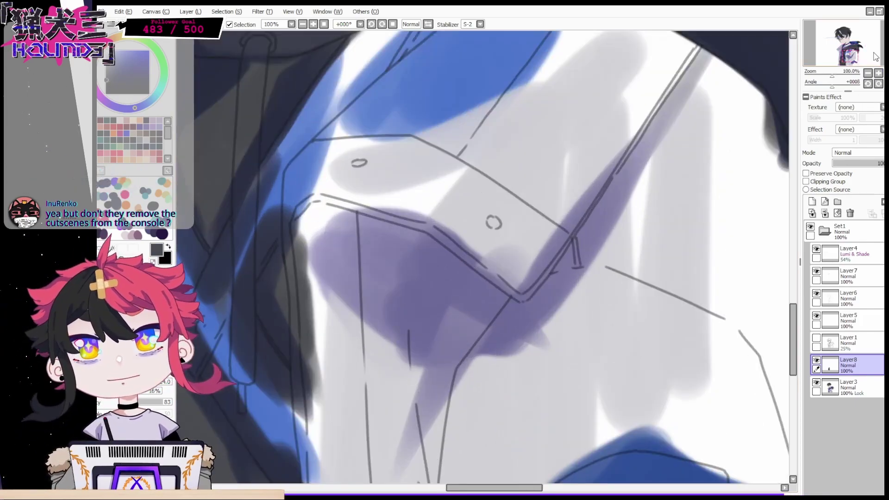
pyautogui.moveTo(535, 323); pyautogui.dragTo(751, 87)
pyautogui.moveTo(380, 343)
pyautogui.mouseDown()
pyautogui.moveTo(401, 369)
pyautogui.moveTo(376, 342)
pyautogui.mouseUp()
pyautogui.rightClick(368, 335)
pyautogui.moveTo(282, 197)
pyautogui.mouseDown()
pyautogui.moveTo(309, 337)
pyautogui.moveTo(305, 255)
pyautogui.moveTo(314, 345)
pyautogui.moveTo(305, 363)
pyautogui.moveTo(288, 228)
pyautogui.moveTo(317, 153)
pyautogui.moveTo(305, 70)
pyautogui.mouseUp()
pyautogui.moveTo(498, 232); pyautogui.dragTo(577, 290)
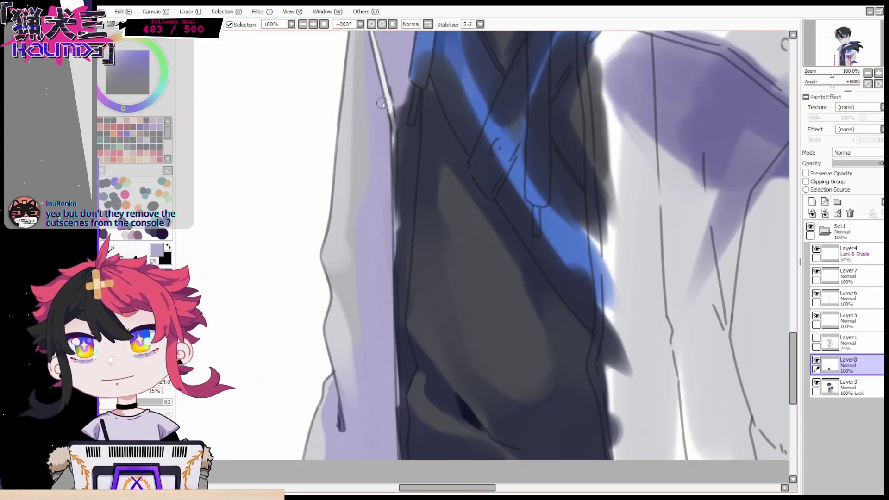
# Clean up the lavender jacket edge against the navy shirt and paint a thin white line down its seam
pyautogui.moveTo(404, 171)
pyautogui.mouseDown()
pyautogui.moveTo(417, 81)
pyautogui.moveTo(407, 211)
pyautogui.mouseUp()
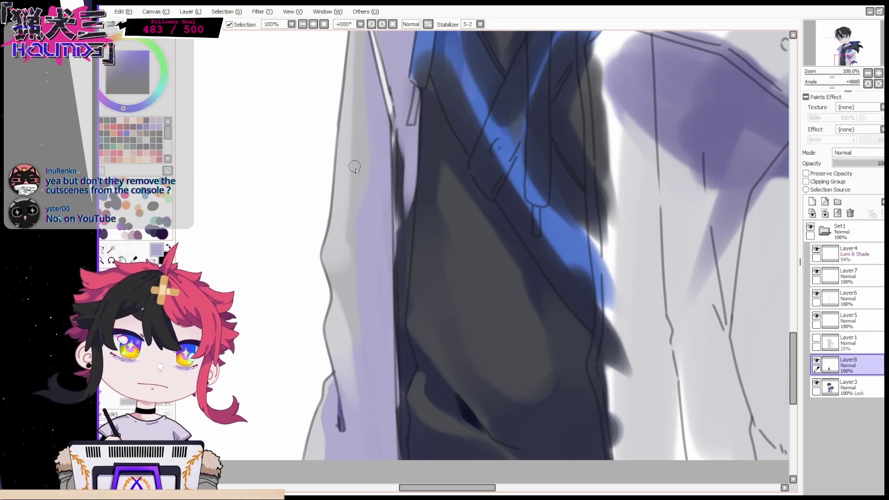
pyautogui.moveTo(406, 176)
pyautogui.mouseDown()
pyautogui.moveTo(401, 327)
pyautogui.moveTo(393, 284)
pyautogui.moveTo(401, 340)
pyautogui.mouseUp()
pyautogui.rightClick(414, 291)
pyautogui.moveTo(399, 299)
pyautogui.mouseDown()
pyautogui.moveTo(409, 367)
pyautogui.moveTo(398, 435)
pyautogui.moveTo(401, 388)
pyautogui.moveTo(405, 458)
pyautogui.mouseUp()
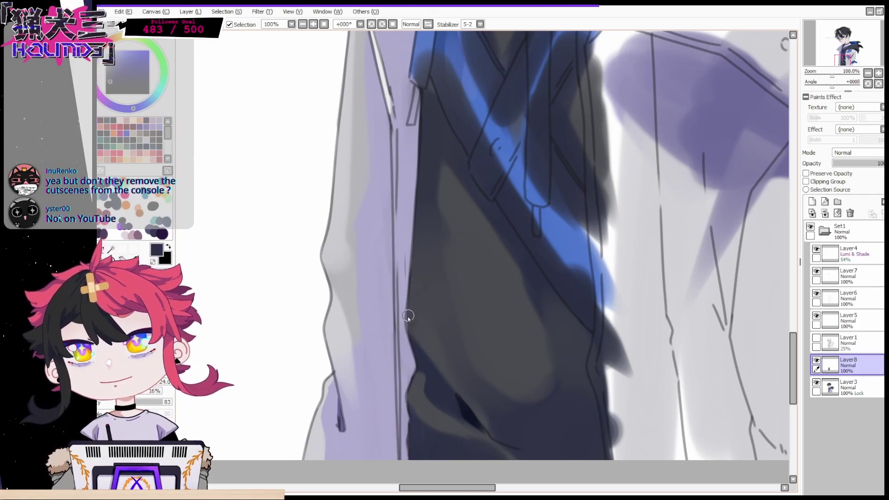
pyautogui.press('e')
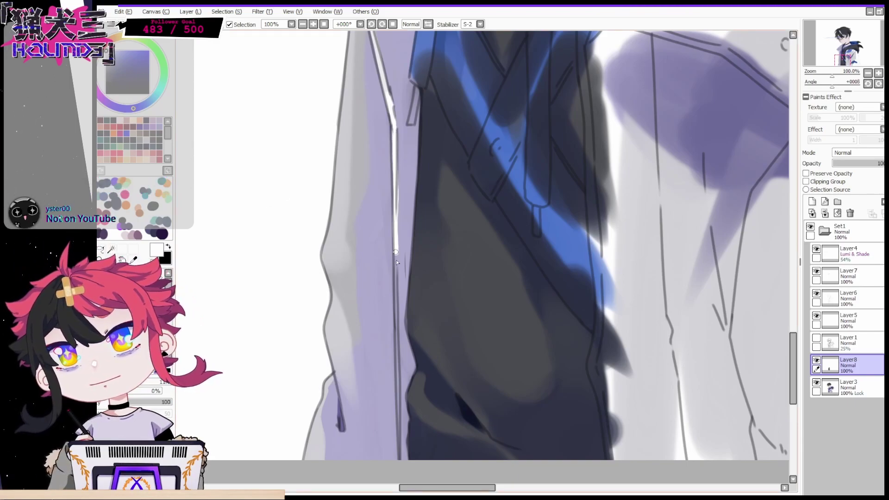
pyautogui.moveTo(403, 406); pyautogui.dragTo(404, 439)
# Repaint the crossing blue bands over the shirt in mid blue, keeping dark blue shading along their lower edges
pyautogui.click(867, 72)
pyautogui.moveTo(870, 60); pyautogui.dragTo(869, 53)
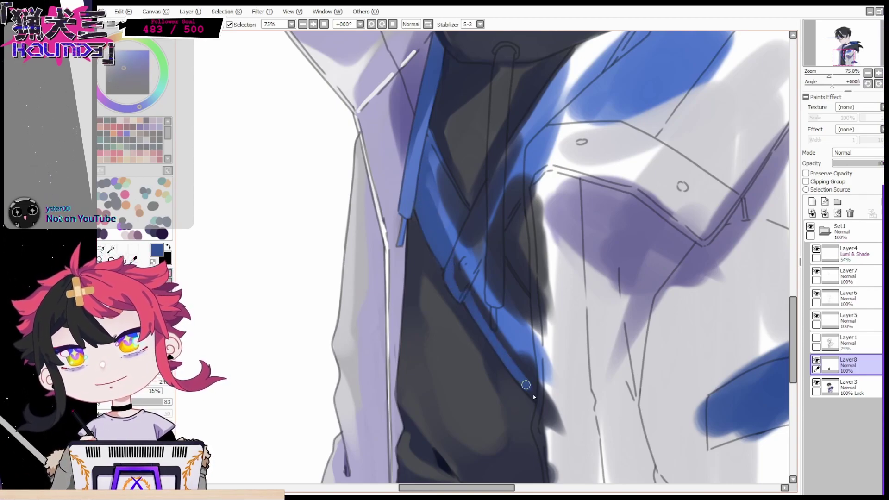
pyautogui.hotkey('ctrl', 'z')
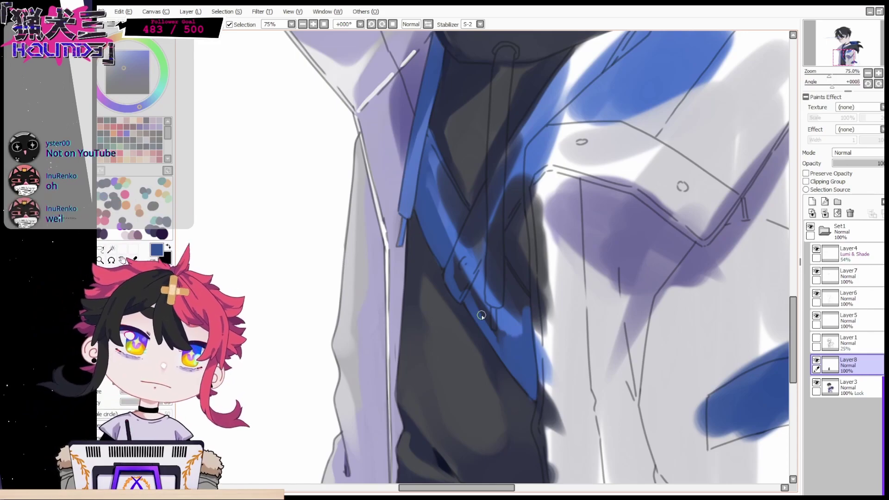
pyautogui.rightClick(432, 162)
pyautogui.moveTo(439, 227); pyautogui.dragTo(437, 163)
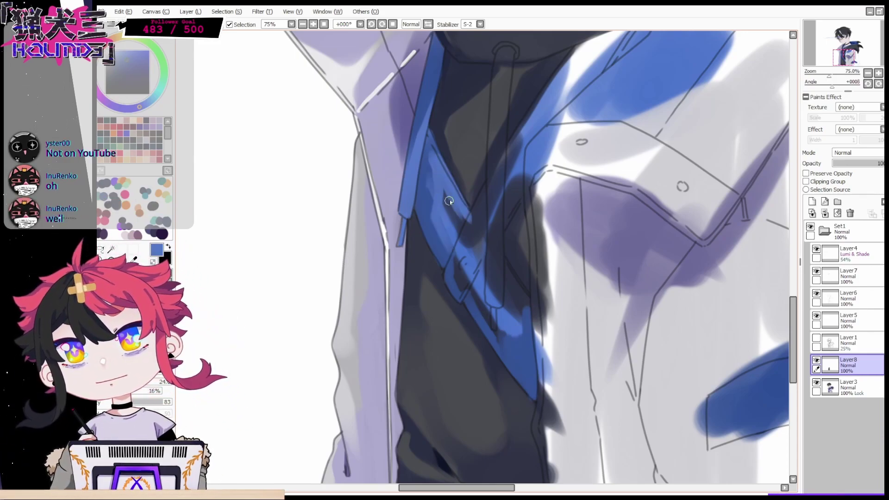
pyautogui.moveTo(452, 273); pyautogui.dragTo(490, 185)
pyautogui.moveTo(485, 223)
pyautogui.mouseDown()
pyautogui.moveTo(482, 247)
pyautogui.moveTo(453, 279)
pyautogui.moveTo(497, 179)
pyautogui.moveTo(496, 239)
pyautogui.moveTo(468, 280)
pyautogui.moveTo(476, 300)
pyautogui.moveTo(506, 320)
pyautogui.moveTo(493, 247)
pyautogui.moveTo(522, 276)
pyautogui.mouseUp()
pyautogui.moveTo(516, 329); pyautogui.dragTo(509, 341)
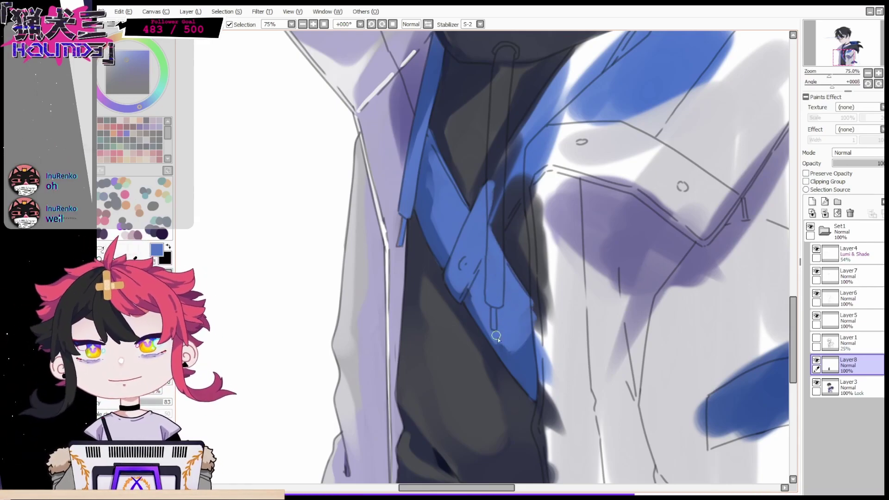
pyautogui.moveTo(473, 295); pyautogui.dragTo(489, 259)
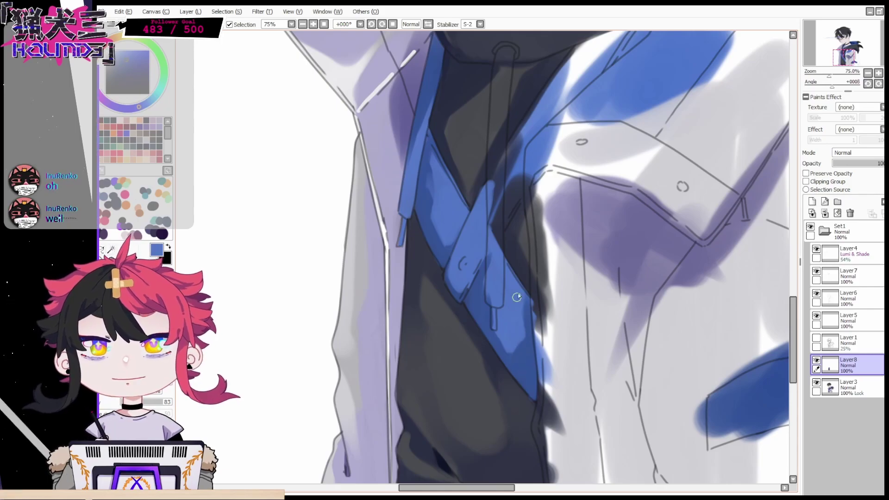
# Fill the white gap between the diagonal blue band and the hood's underside with mid blue
pyautogui.click(884, 73)
pyautogui.moveTo(874, 53); pyautogui.dragTo(863, 59)
pyautogui.click(879, 73)
pyautogui.click(879, 73)
pyautogui.click(879, 72)
pyautogui.click(879, 72)
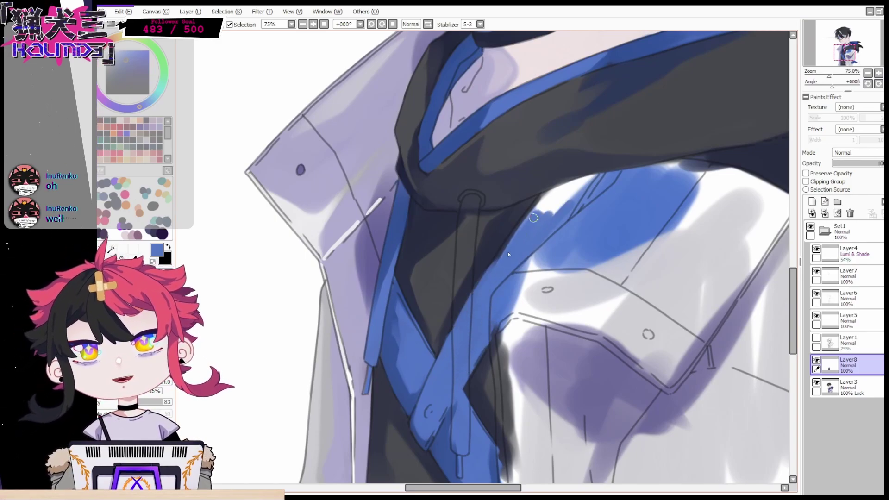
pyautogui.moveTo(541, 202)
pyautogui.mouseDown()
pyautogui.moveTo(594, 178)
pyautogui.moveTo(582, 208)
pyautogui.moveTo(535, 185)
pyautogui.moveTo(531, 247)
pyautogui.mouseUp()
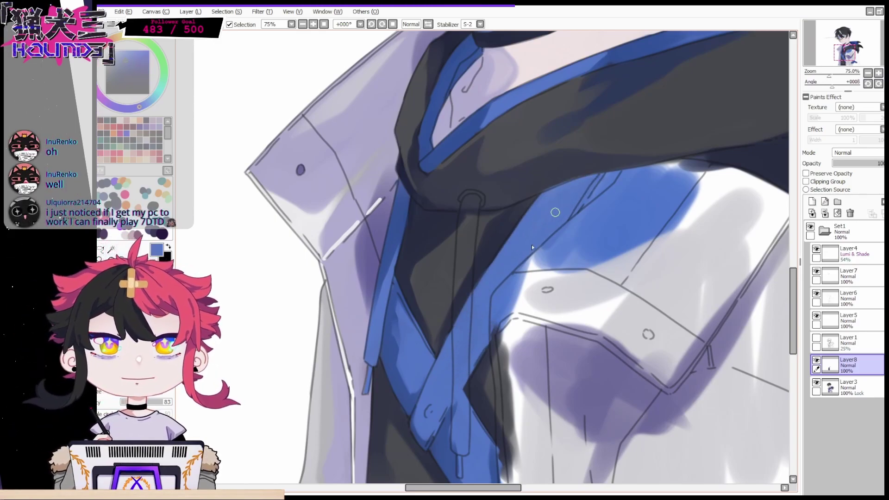
# Shade the diagonal band with dark blue below the hood and along its edge, adding navy at its upper end
pyautogui.rightClick(496, 290)
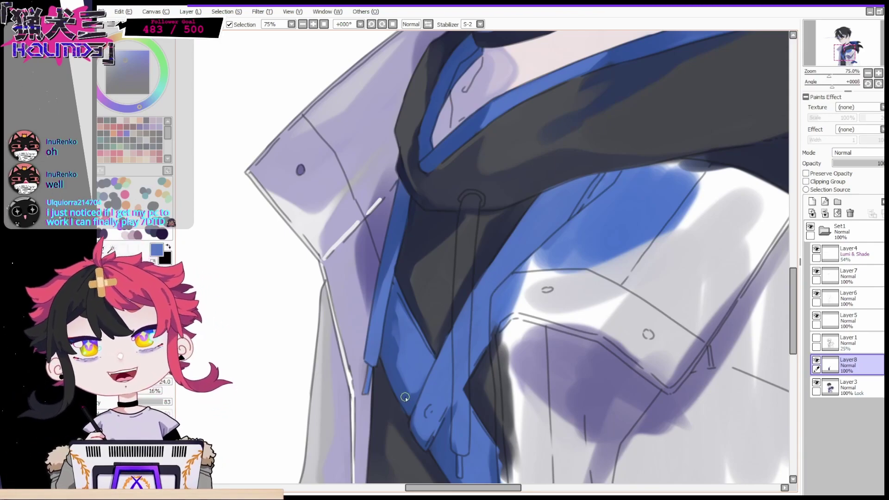
pyautogui.moveTo(586, 179)
pyautogui.mouseDown()
pyautogui.moveTo(519, 229)
pyautogui.moveTo(555, 207)
pyautogui.moveTo(547, 244)
pyautogui.moveTo(509, 238)
pyautogui.mouseUp()
pyautogui.keyDown('alt'); pyautogui.click(544, 218); pyautogui.keyUp('alt')
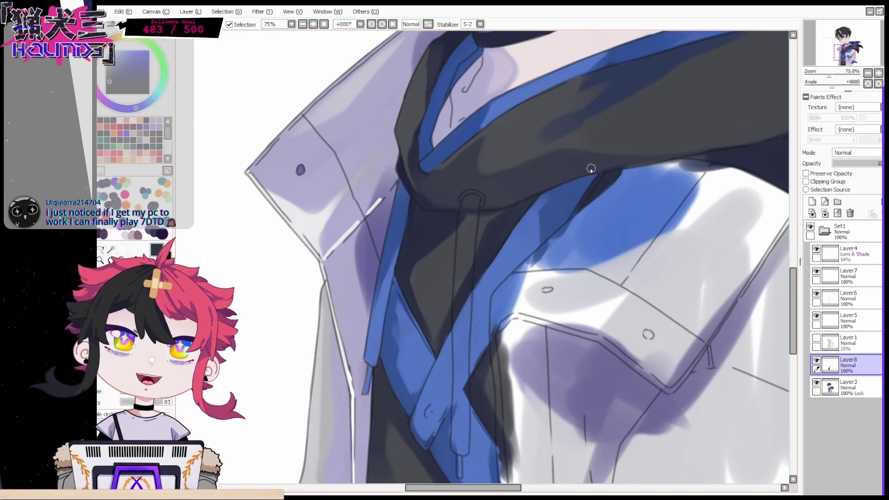
pyautogui.scroll(-3, 796, 183)
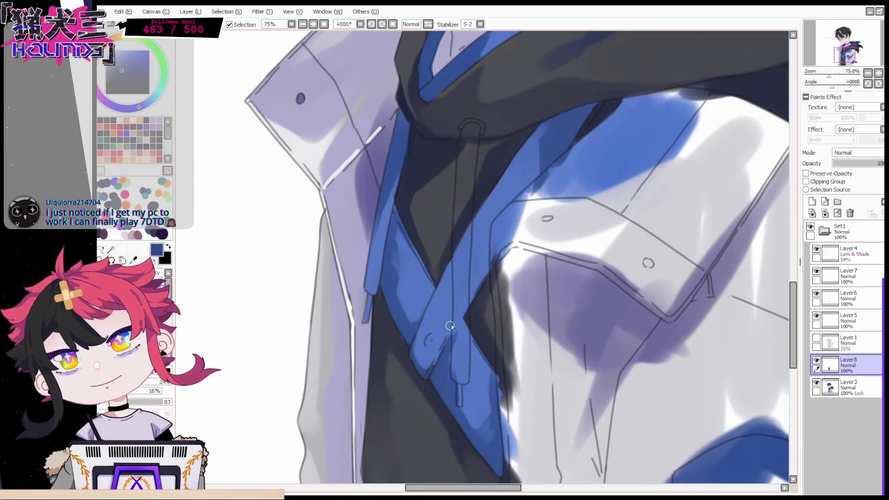
pyautogui.moveTo(490, 234)
pyautogui.mouseDown()
pyautogui.moveTo(465, 306)
pyautogui.moveTo(536, 173)
pyautogui.mouseUp()
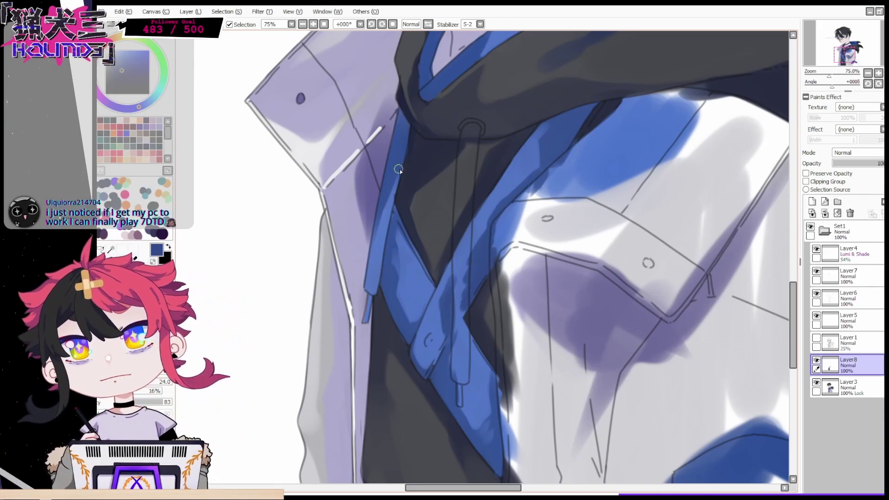
# Fill the long hanging drawstring with mid blue and add a dark blue shadow near its upper end
pyautogui.moveTo(462, 176); pyautogui.dragTo(457, 250)
pyautogui.moveTo(466, 131)
pyautogui.mouseDown()
pyautogui.moveTo(468, 199)
pyautogui.moveTo(467, 166)
pyautogui.mouseUp()
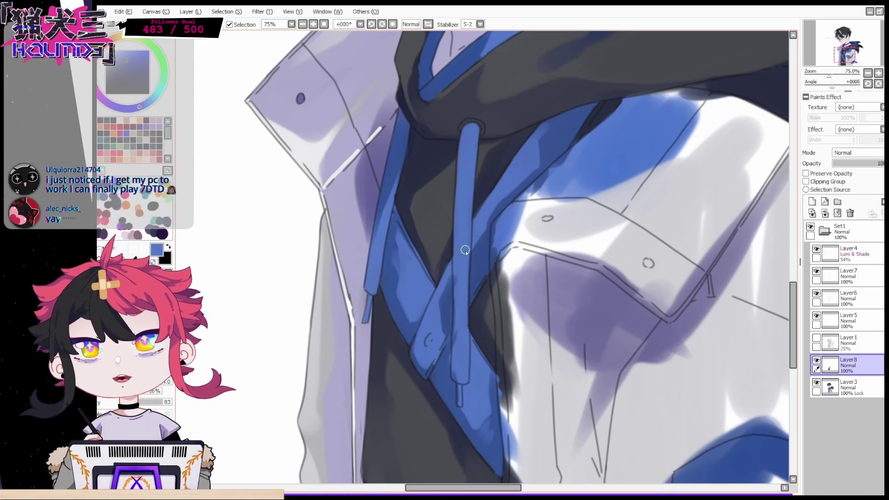
pyautogui.rightClick(482, 266)
pyautogui.moveTo(464, 143); pyautogui.dragTo(466, 183)
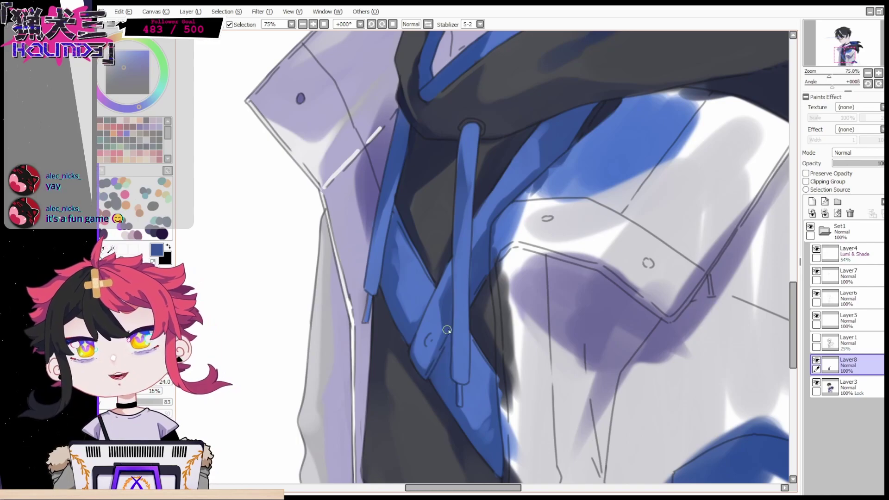
# Paint the drawstring eyelet and cord tips white and fill the small button on the blue band with dark navy
pyautogui.press('e')
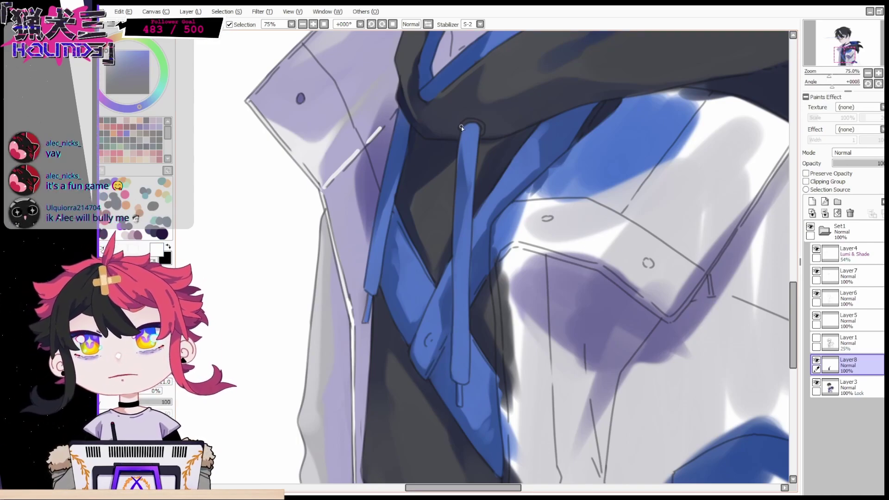
pyautogui.moveTo(460, 390); pyautogui.dragTo(462, 376)
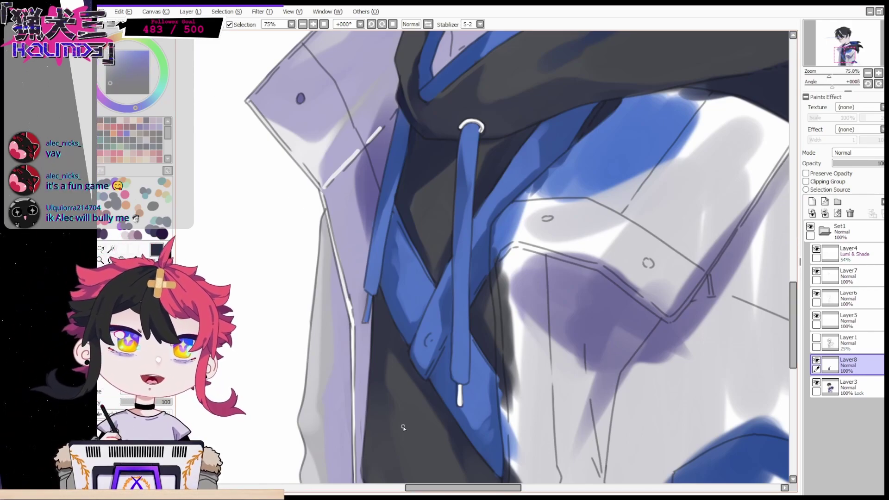
pyautogui.click(429, 338)
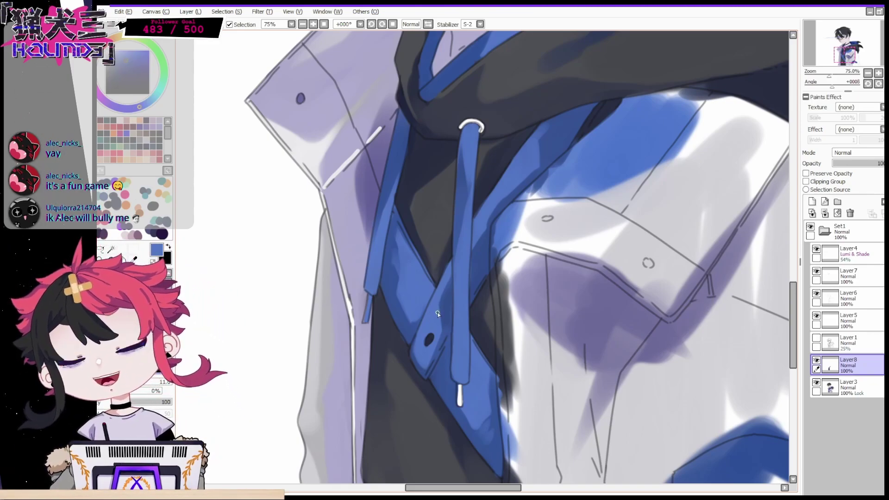
pyautogui.rightClick(517, 313)
# Fill the blue panel between the hood and chest flap with mid blue and shade its inner side dark blue
pyautogui.hscroll(3, 480, 439)
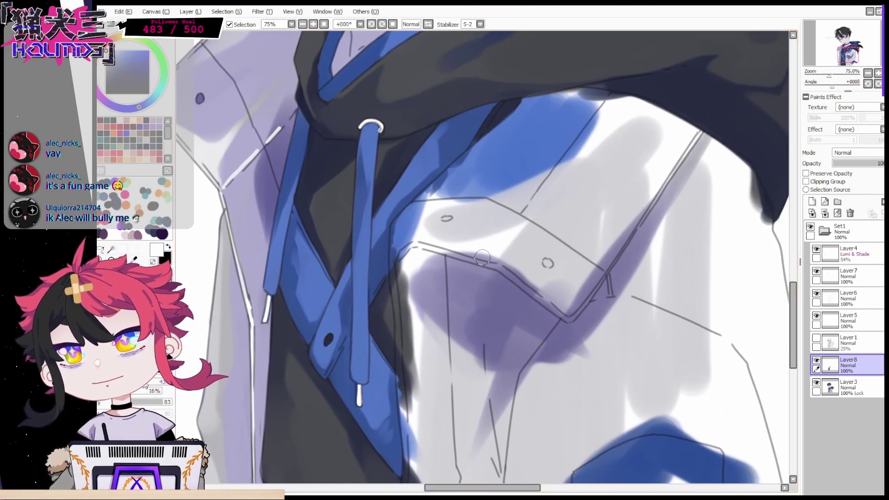
pyautogui.rightClick(419, 176)
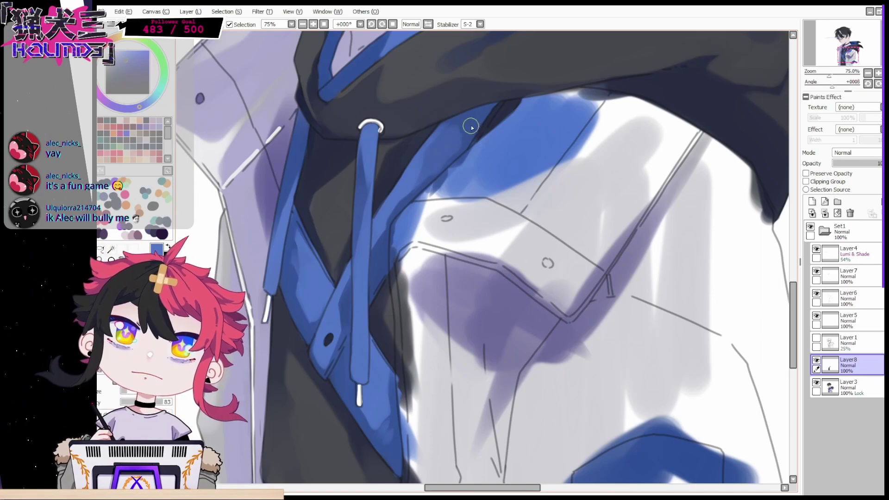
pyautogui.rightClick(452, 179)
pyautogui.moveTo(427, 202)
pyautogui.mouseDown()
pyautogui.moveTo(477, 201)
pyautogui.moveTo(498, 190)
pyautogui.moveTo(549, 120)
pyautogui.moveTo(522, 138)
pyautogui.moveTo(532, 110)
pyautogui.moveTo(598, 98)
pyautogui.moveTo(569, 99)
pyautogui.moveTo(590, 91)
pyautogui.moveTo(560, 109)
pyautogui.moveTo(602, 101)
pyautogui.moveTo(539, 179)
pyautogui.moveTo(566, 136)
pyautogui.moveTo(501, 206)
pyautogui.moveTo(543, 151)
pyautogui.mouseUp()
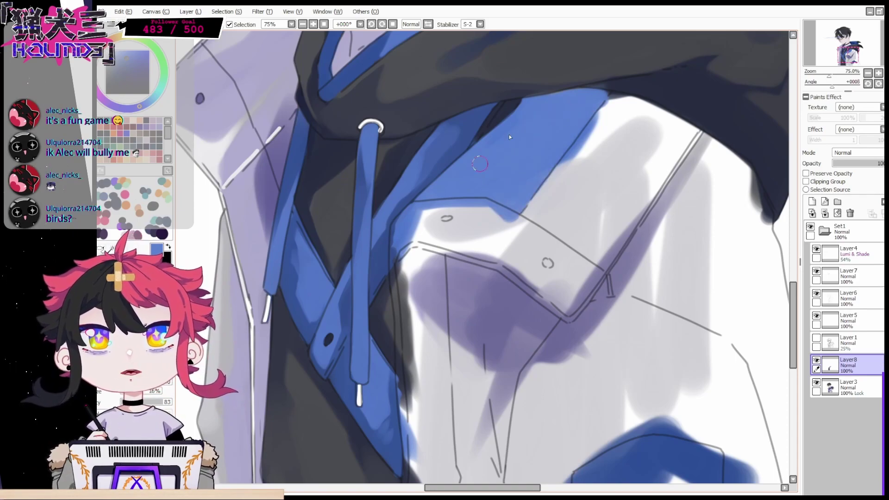
pyautogui.keyDown('alt'); pyautogui.click(564, 72); pyautogui.keyUp('alt')
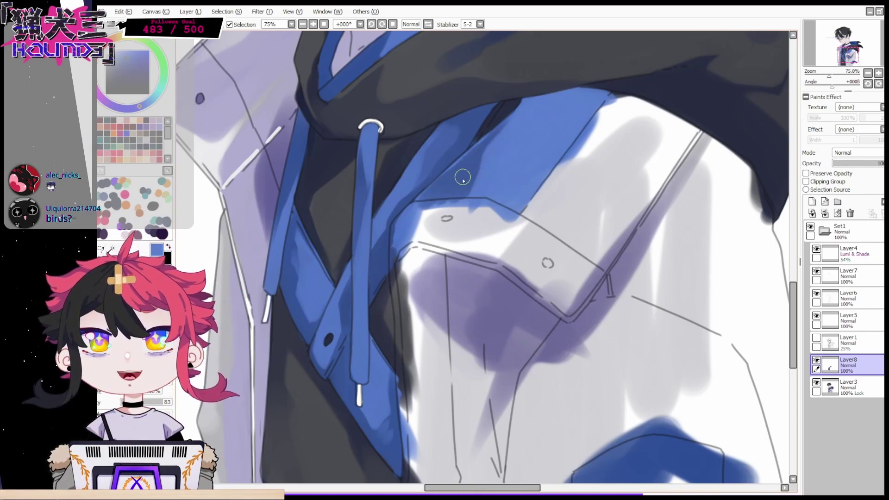
pyautogui.moveTo(523, 121); pyautogui.dragTo(580, 97)
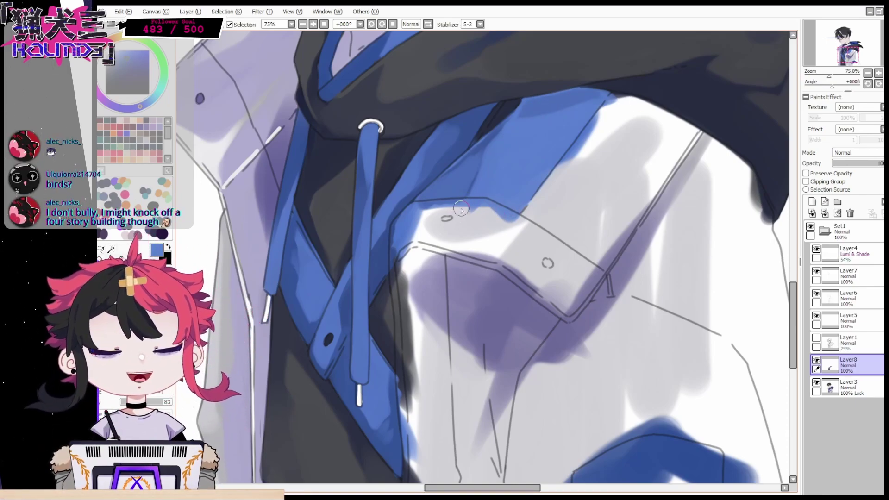
# Paint the chest flap's upper edge and the jacket's front border light grey, covering the stray blue and dark paint
pyautogui.rightClick(435, 221)
pyautogui.moveTo(429, 217)
pyautogui.mouseDown()
pyautogui.moveTo(413, 233)
pyautogui.moveTo(396, 266)
pyautogui.mouseUp()
pyautogui.moveTo(432, 209)
pyautogui.mouseDown()
pyautogui.moveTo(483, 209)
pyautogui.moveTo(514, 213)
pyautogui.mouseUp()
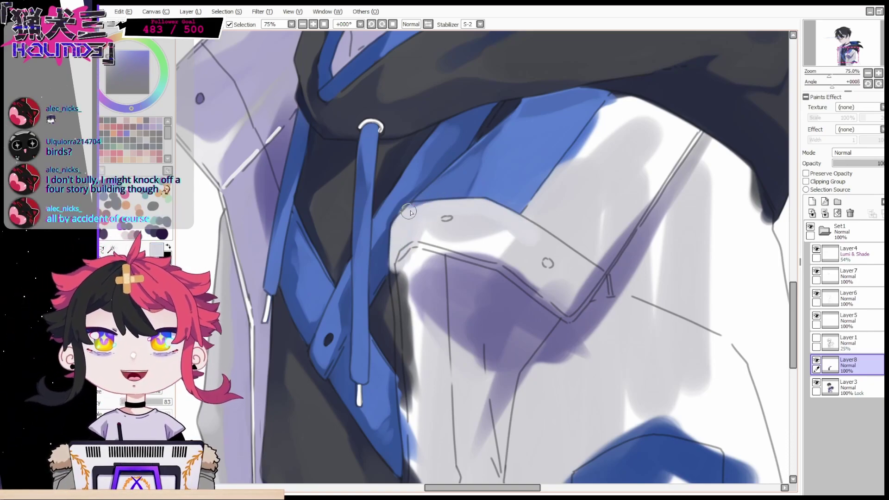
pyautogui.keyDown('alt'); pyautogui.click(455, 152); pyautogui.keyUp('alt')
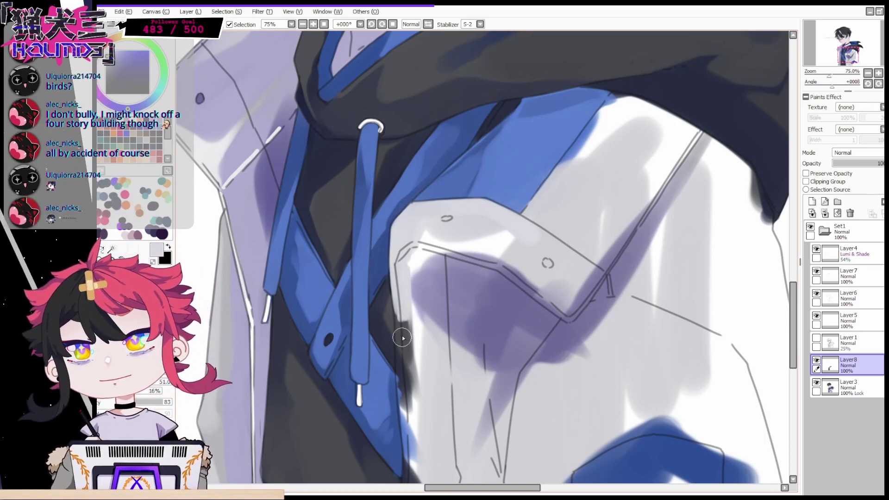
pyautogui.moveTo(401, 341); pyautogui.dragTo(406, 334)
pyautogui.scroll(-5, 412, 446)
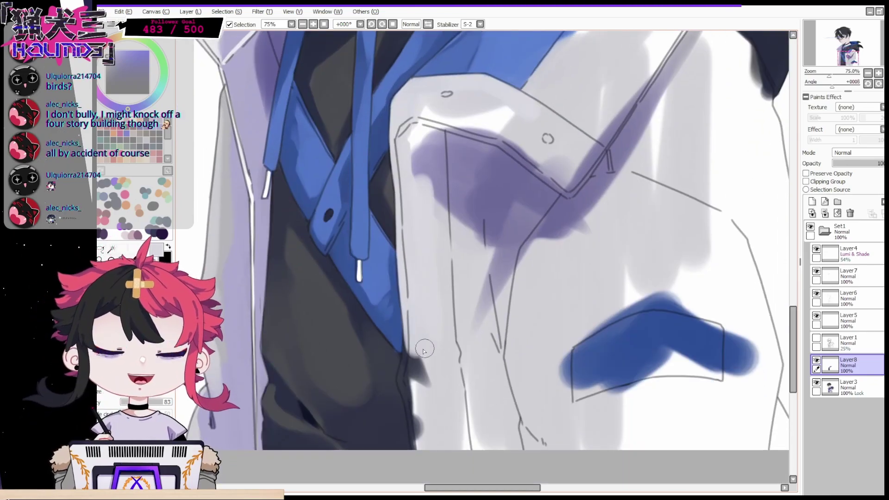
pyautogui.moveTo(416, 406); pyautogui.dragTo(446, 444)
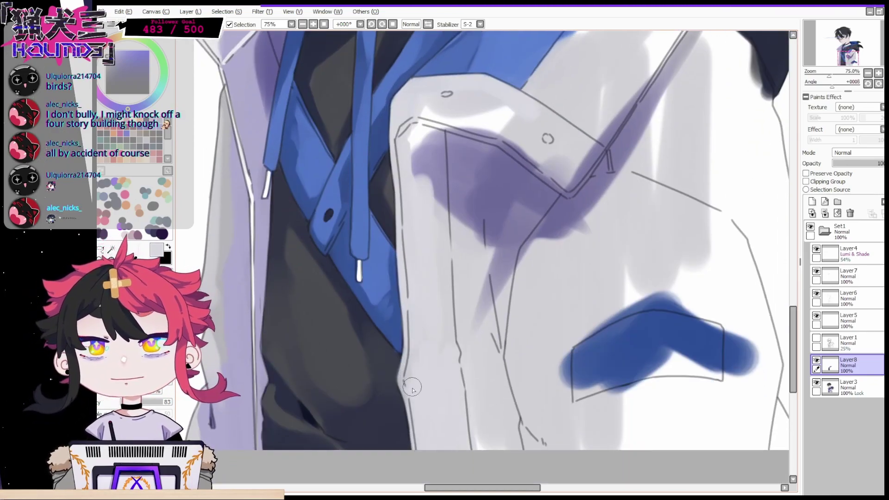
# Extend the purple shadow beneath the chest flap to the jacket's front edge and down toward the central fold
pyautogui.moveTo(857, 56); pyautogui.dragTo(857, 51)
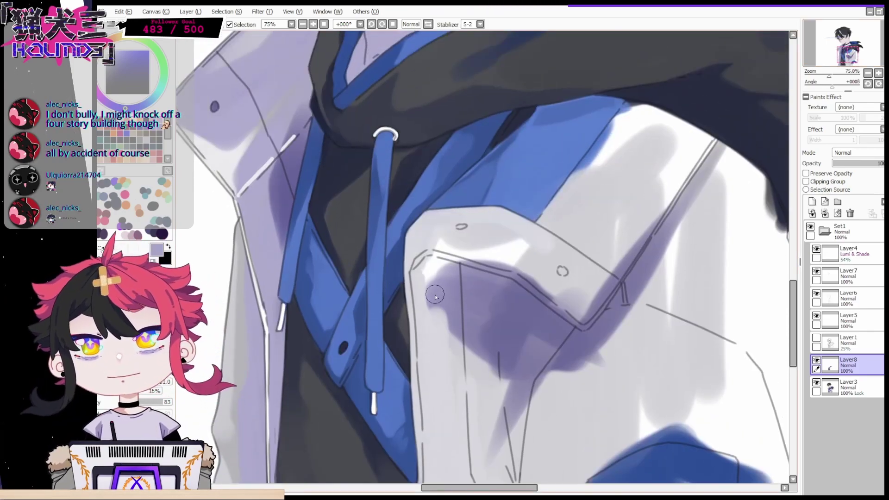
pyautogui.moveTo(460, 276); pyautogui.dragTo(515, 299)
pyautogui.moveTo(422, 271); pyautogui.dragTo(440, 358)
pyautogui.moveTo(444, 296); pyautogui.dragTo(446, 359)
pyautogui.rightClick(513, 296)
pyautogui.moveTo(512, 295)
pyautogui.mouseDown()
pyautogui.moveTo(440, 267)
pyautogui.moveTo(509, 289)
pyautogui.mouseUp()
pyautogui.moveTo(440, 270); pyautogui.dragTo(504, 420)
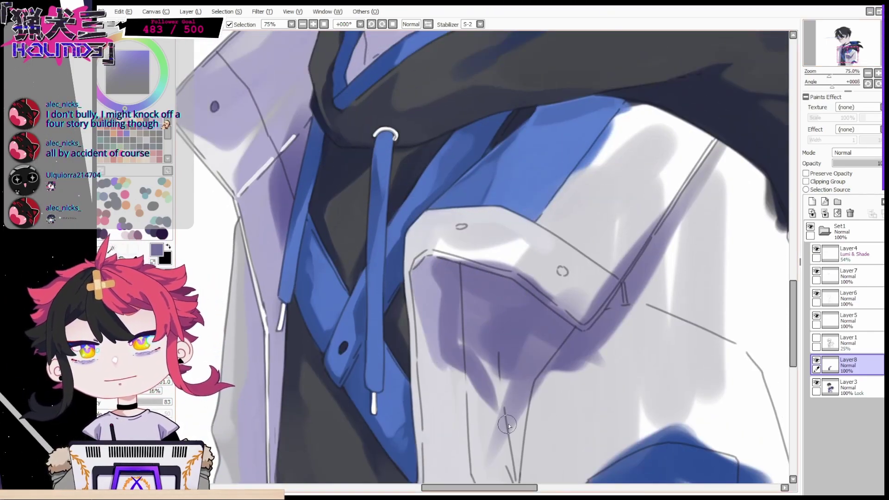
# Shape fold shadows beneath the flap with purple strokes and carve light grey areas into their lower edge
pyautogui.moveTo(451, 288); pyautogui.dragTo(479, 351)
pyautogui.moveTo(478, 321); pyautogui.dragTo(523, 384)
pyautogui.moveTo(431, 299); pyautogui.dragTo(493, 403)
pyautogui.moveTo(485, 309); pyautogui.dragTo(493, 398)
pyautogui.rightClick(466, 397)
pyautogui.moveTo(428, 333)
pyautogui.mouseDown()
pyautogui.moveTo(476, 402)
pyautogui.moveTo(484, 399)
pyautogui.mouseUp()
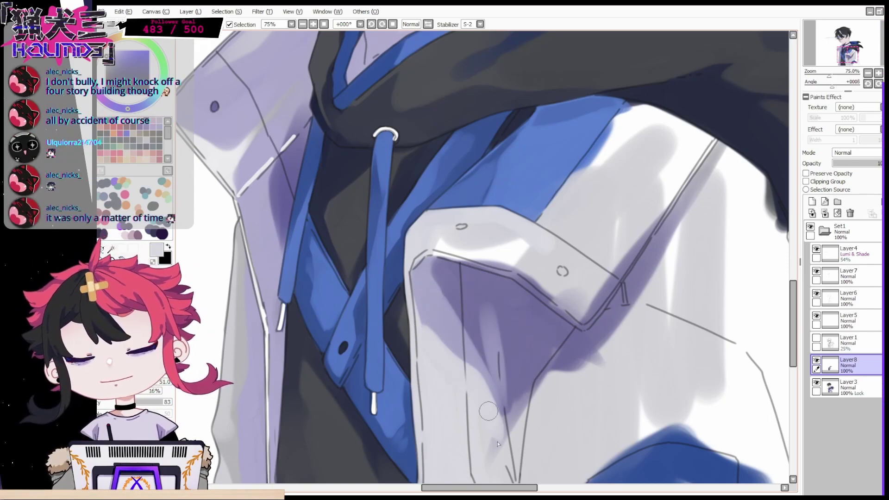
pyautogui.moveTo(435, 317)
pyautogui.mouseDown()
pyautogui.moveTo(468, 329)
pyautogui.moveTo(490, 388)
pyautogui.mouseUp()
pyautogui.moveTo(482, 275); pyautogui.dragTo(492, 361)
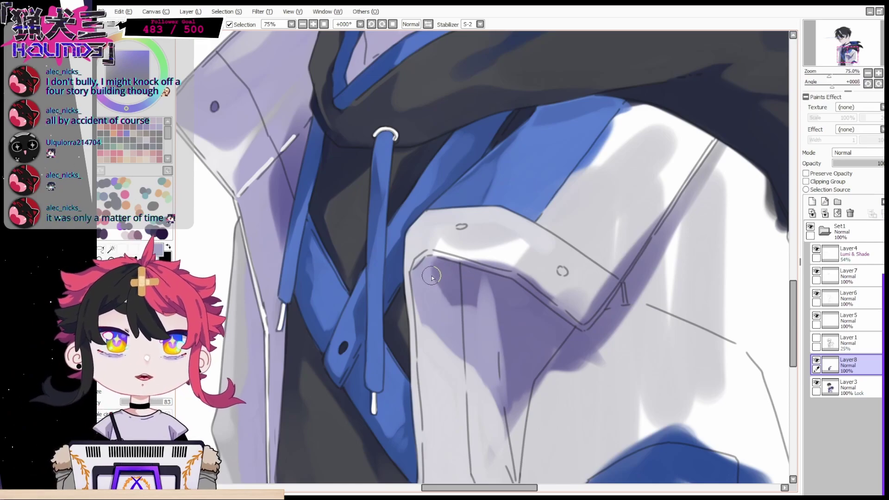
# Blend lavender and purple strokes into the folds directly beneath the flap's inner corner
pyautogui.moveTo(435, 273)
pyautogui.mouseDown()
pyautogui.moveTo(449, 298)
pyautogui.moveTo(477, 301)
pyautogui.moveTo(478, 260)
pyautogui.moveTo(486, 324)
pyautogui.mouseUp()
pyautogui.moveTo(470, 291)
pyautogui.mouseDown()
pyautogui.moveTo(492, 307)
pyautogui.moveTo(505, 347)
pyautogui.mouseUp()
pyautogui.moveTo(442, 259); pyautogui.dragTo(430, 290)
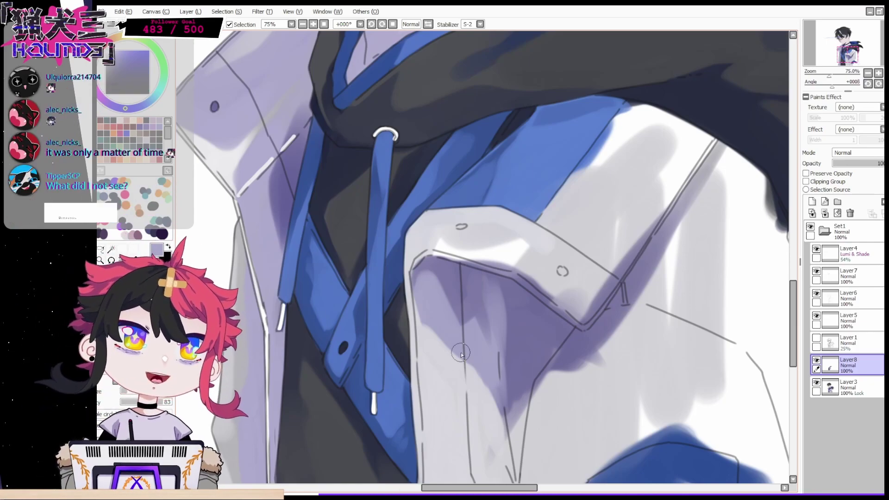
# Cover the white gaps on the chest flap with light grey and shade its folded inner corner lavender
pyautogui.rightClick(419, 244)
pyautogui.moveTo(509, 254)
pyautogui.mouseDown()
pyautogui.moveTo(472, 256)
pyautogui.moveTo(537, 274)
pyautogui.mouseUp()
pyautogui.keyDown('alt'); pyautogui.click(493, 278); pyautogui.keyUp('alt')
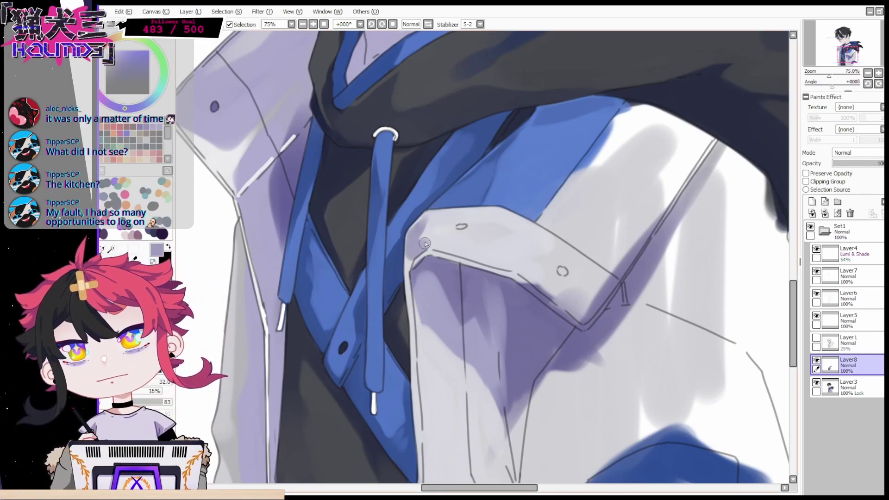
pyautogui.keyDown('alt'); pyautogui.click(438, 228); pyautogui.keyUp('alt')
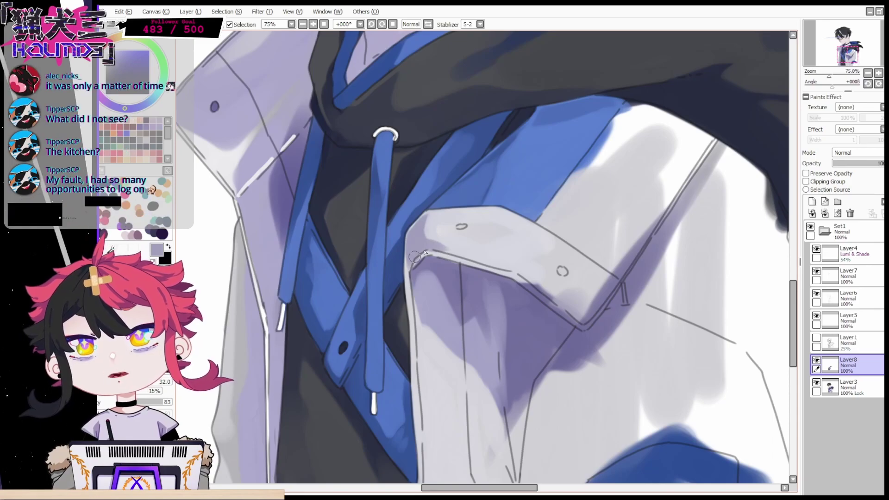
pyautogui.keyDown('alt'); pyautogui.click(423, 232); pyautogui.keyUp('alt')
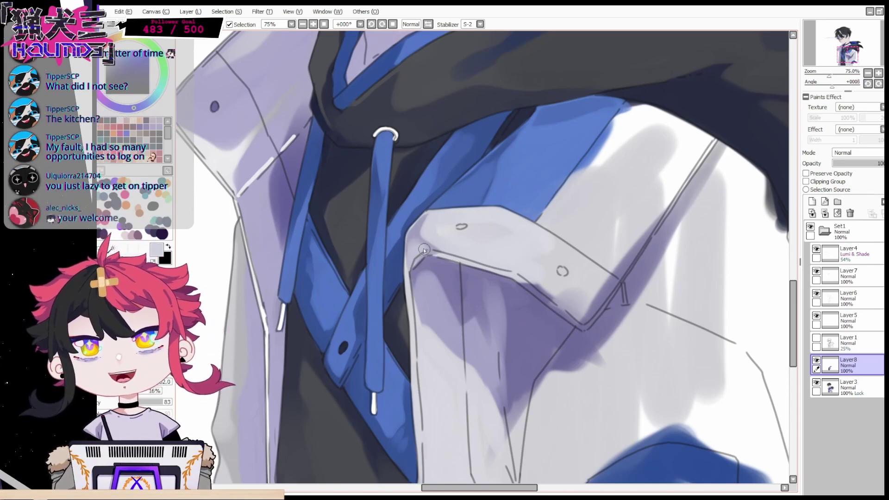
pyautogui.moveTo(428, 252); pyautogui.dragTo(418, 262)
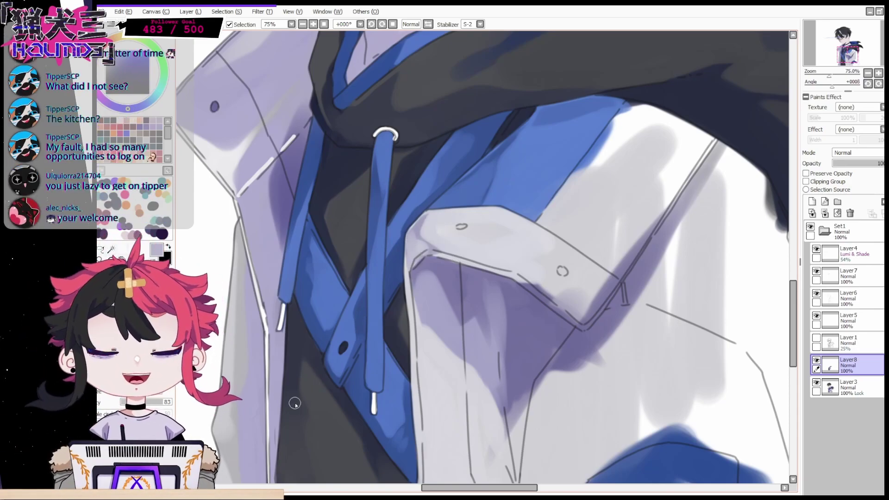
pyautogui.keyDown('alt'); pyautogui.click(414, 256); pyautogui.keyUp('alt')
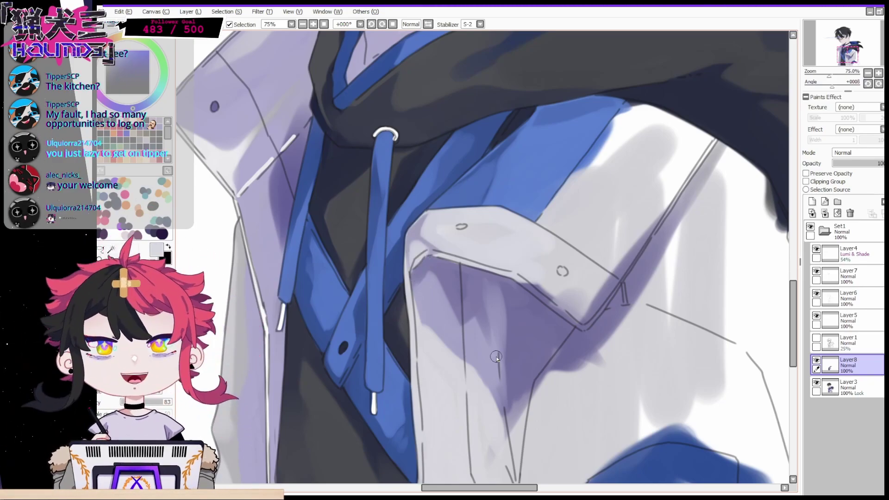
# Taper the purple shadow under the flap to a point along the central fold and add lighter lavender streaks inside it
pyautogui.keyDown('alt'); pyautogui.click(470, 310); pyautogui.keyUp('alt')
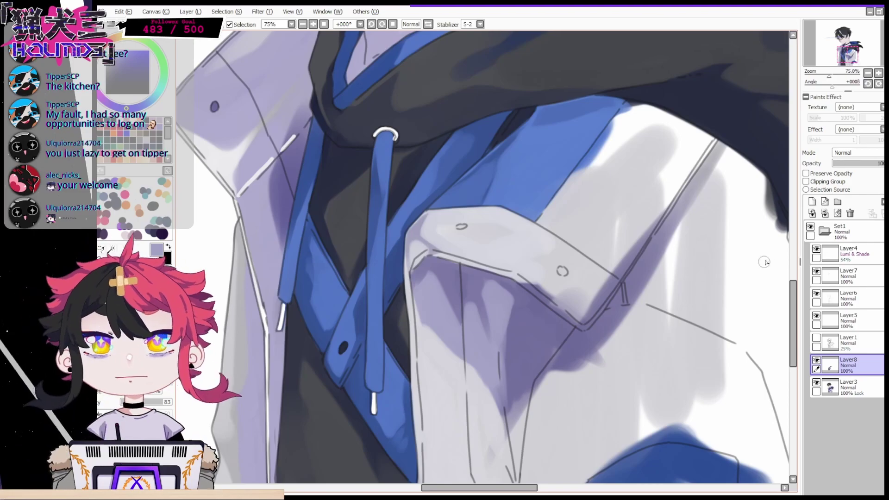
pyautogui.scroll(-4, 756, 270)
pyautogui.moveTo(505, 252); pyautogui.dragTo(515, 384)
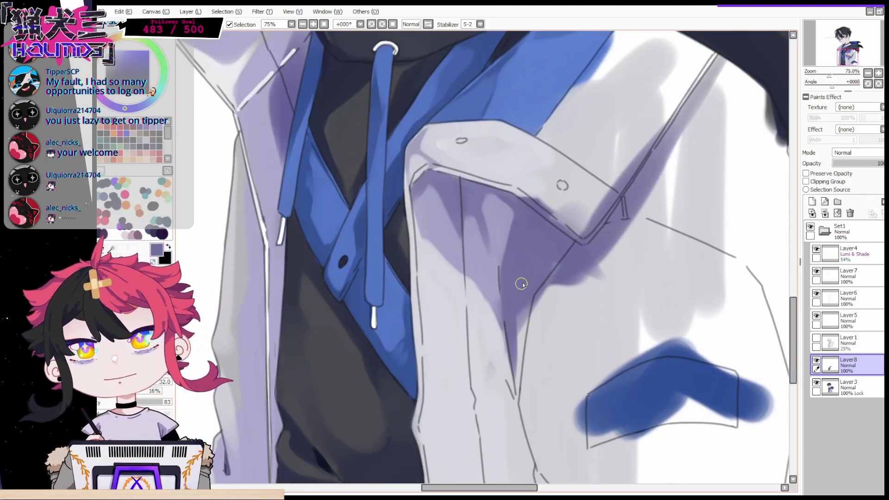
pyautogui.moveTo(523, 308); pyautogui.dragTo(517, 379)
pyautogui.rightClick(478, 273)
pyautogui.moveTo(487, 300)
pyautogui.mouseDown()
pyautogui.moveTo(518, 407)
pyautogui.moveTo(520, 228)
pyautogui.moveTo(511, 268)
pyautogui.mouseUp()
pyautogui.moveTo(547, 255); pyautogui.dragTo(522, 300)
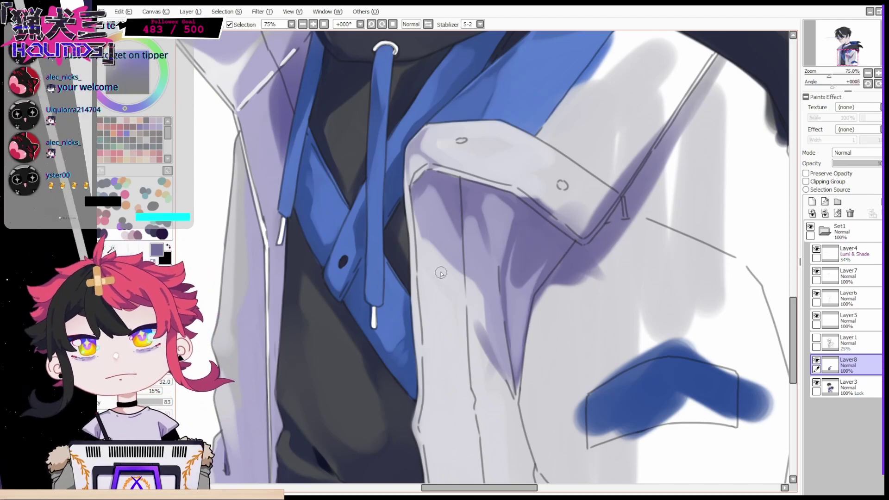
pyautogui.rightClick(484, 303)
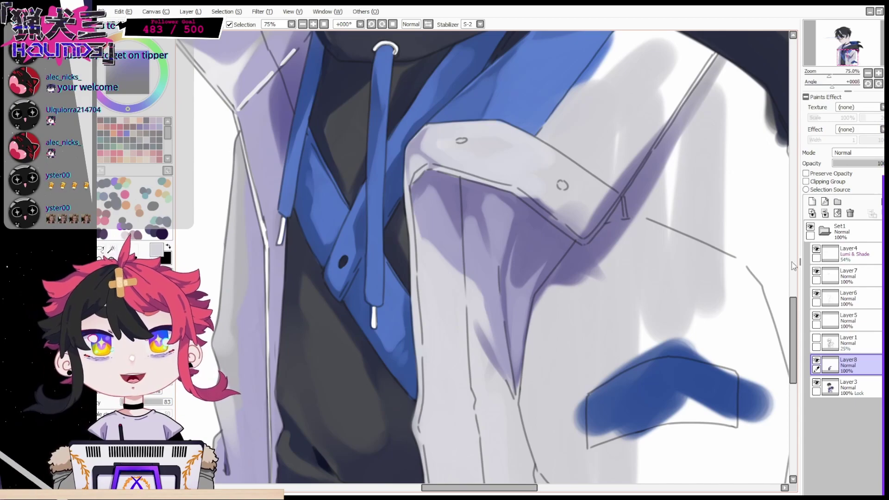
# Shade the jacket's lower front below the fold point with lavender and add a small lavender shadow at the front edge
pyautogui.moveTo(791, 319); pyautogui.dragTo(792, 339)
pyautogui.rightClick(468, 193)
pyautogui.moveTo(425, 321); pyautogui.dragTo(451, 311)
pyautogui.moveTo(504, 283); pyautogui.dragTo(473, 393)
pyautogui.moveTo(504, 333); pyautogui.dragTo(508, 357)
pyautogui.moveTo(513, 310); pyautogui.dragTo(528, 381)
pyautogui.rightClick(471, 250)
pyautogui.moveTo(486, 280); pyautogui.dragTo(465, 355)
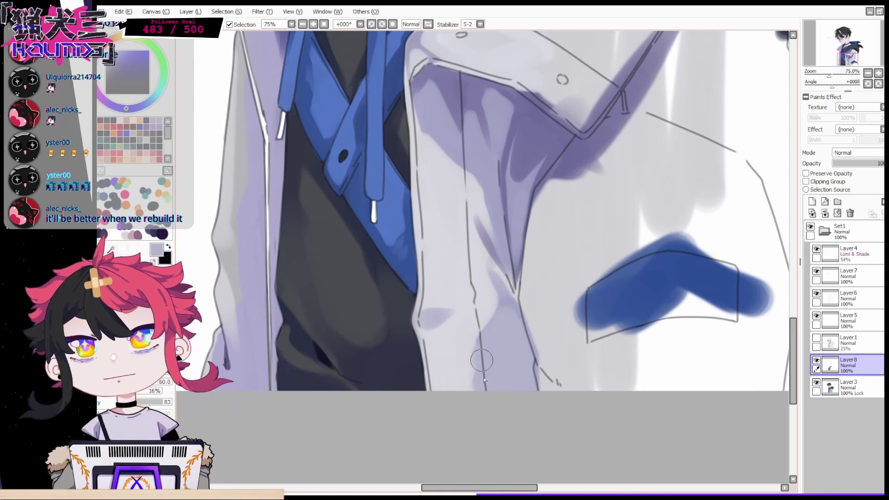
# Soften the shadow beneath the flap's inner corner with a wash of lavender
pyautogui.click(867, 73)
pyautogui.click(867, 73)
pyautogui.moveTo(846, 61); pyautogui.dragTo(848, 57)
pyautogui.click(877, 72)
pyautogui.click(878, 72)
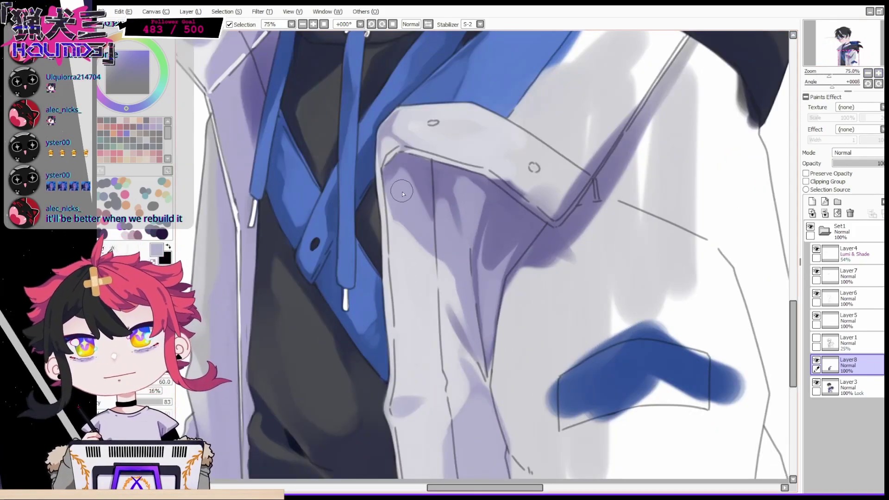
pyautogui.moveTo(399, 172)
pyautogui.mouseDown()
pyautogui.moveTo(459, 269)
pyautogui.moveTo(462, 249)
pyautogui.moveTo(446, 260)
pyautogui.mouseUp()
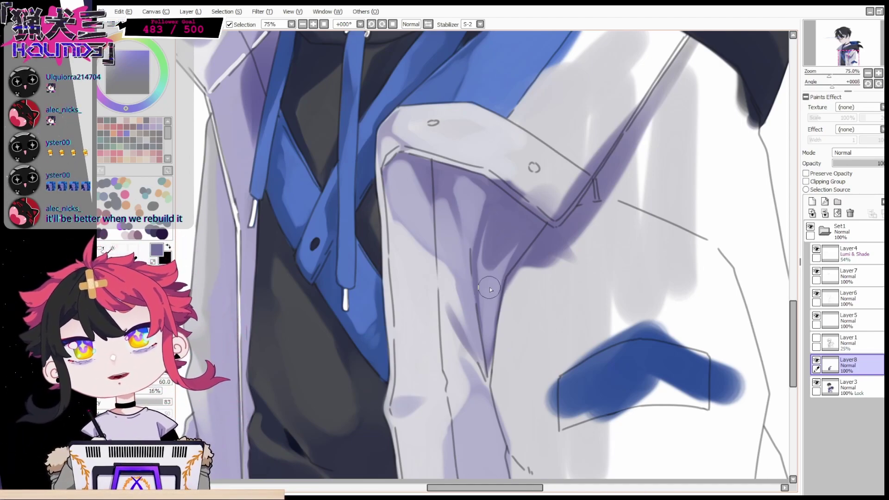
# Lighten the shadow beneath the flap's pointed corner and along the diagonal seam with lavender, sharpening its lower edge
pyautogui.rightClick(457, 258)
pyautogui.moveTo(529, 252)
pyautogui.mouseDown()
pyautogui.moveTo(585, 206)
pyautogui.moveTo(641, 124)
pyautogui.mouseUp()
pyautogui.moveTo(553, 234)
pyautogui.mouseDown()
pyautogui.moveTo(504, 277)
pyautogui.moveTo(528, 234)
pyautogui.moveTo(505, 214)
pyautogui.mouseUp()
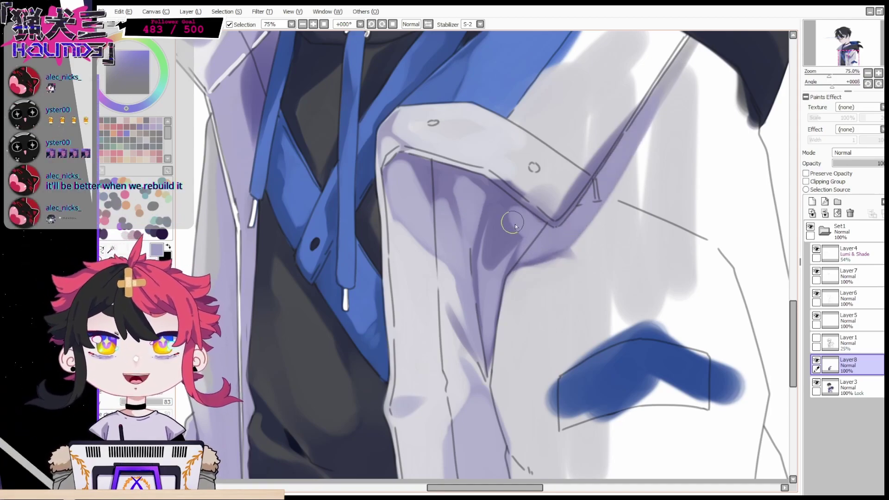
pyautogui.rightClick(512, 228)
pyautogui.moveTo(506, 254); pyautogui.dragTo(501, 263)
pyautogui.press('[')
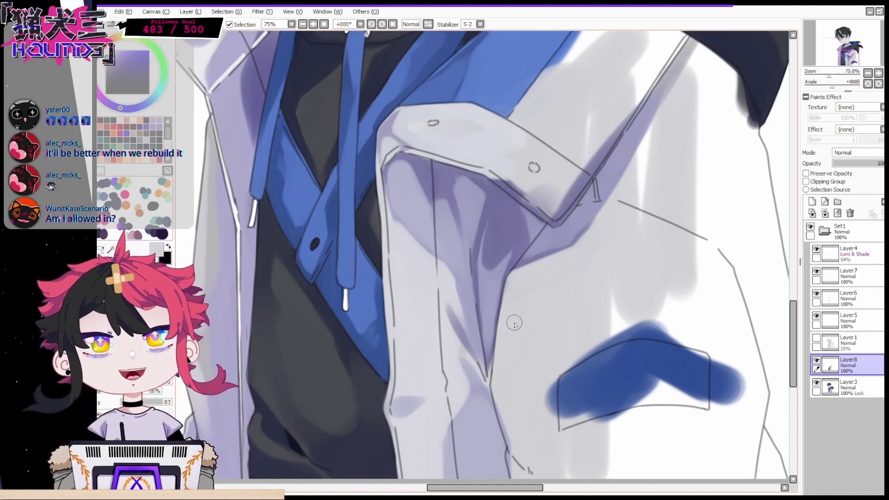
# Paint a lavender shadow down the outer side of the central fold and blend it into the light grey jacket
pyautogui.rightClick(483, 258)
pyautogui.moveTo(513, 305)
pyautogui.mouseDown()
pyautogui.moveTo(515, 287)
pyautogui.moveTo(514, 295)
pyautogui.moveTo(572, 255)
pyautogui.moveTo(533, 282)
pyautogui.moveTo(500, 393)
pyautogui.moveTo(509, 346)
pyautogui.moveTo(518, 454)
pyautogui.mouseUp()
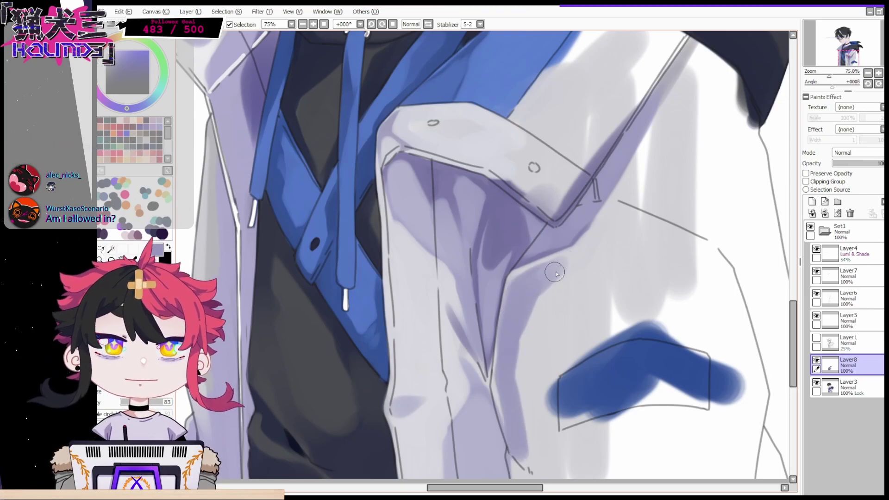
pyautogui.scroll(-3, 574, 250)
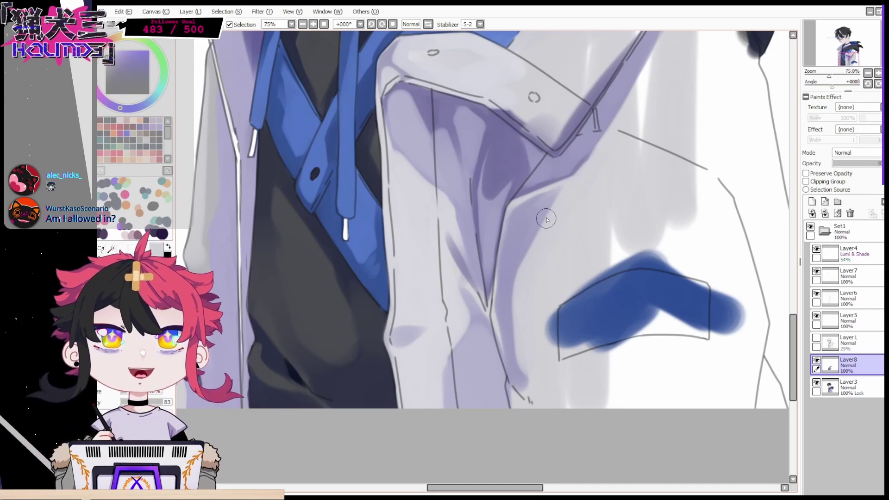
pyautogui.rightClick(515, 242)
pyautogui.moveTo(512, 255)
pyautogui.mouseDown()
pyautogui.moveTo(502, 299)
pyautogui.moveTo(518, 368)
pyautogui.mouseUp()
pyautogui.rightClick(533, 266)
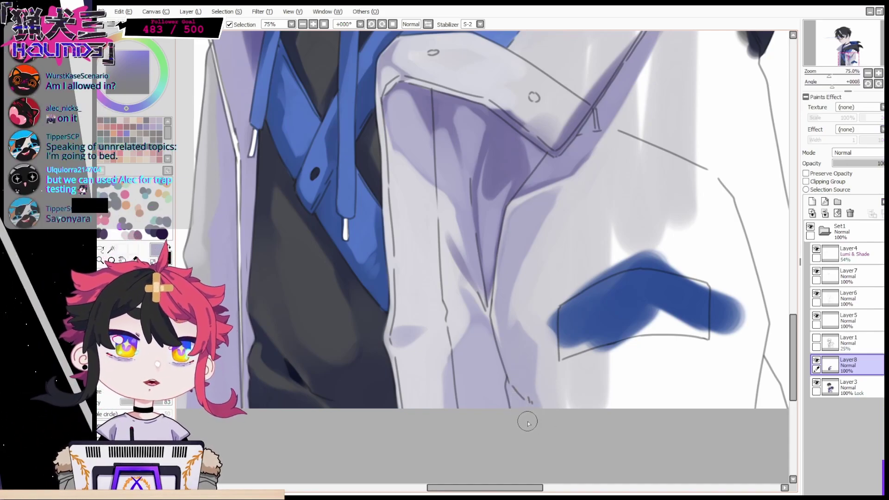
# Mirror the view to deepen the lower fold beneath the V-shaped crease with purple, and restore the normal orientation
pyautogui.press('h')
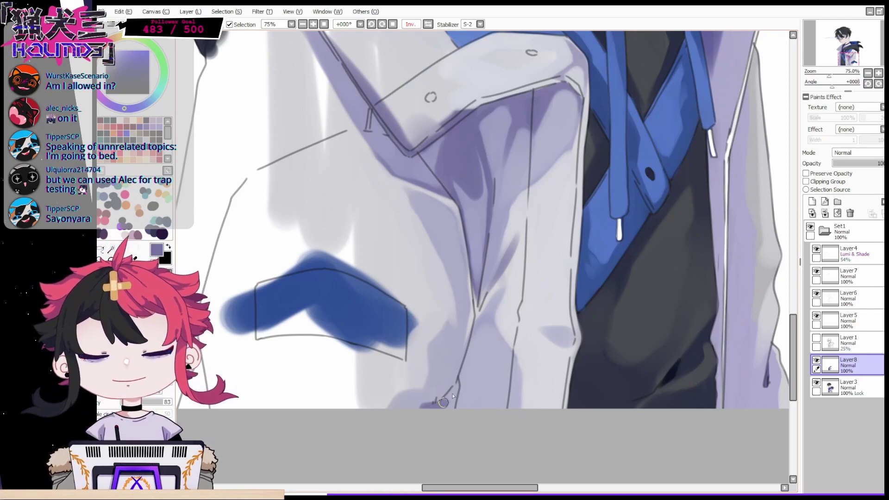
pyautogui.moveTo(488, 309); pyautogui.dragTo(480, 334)
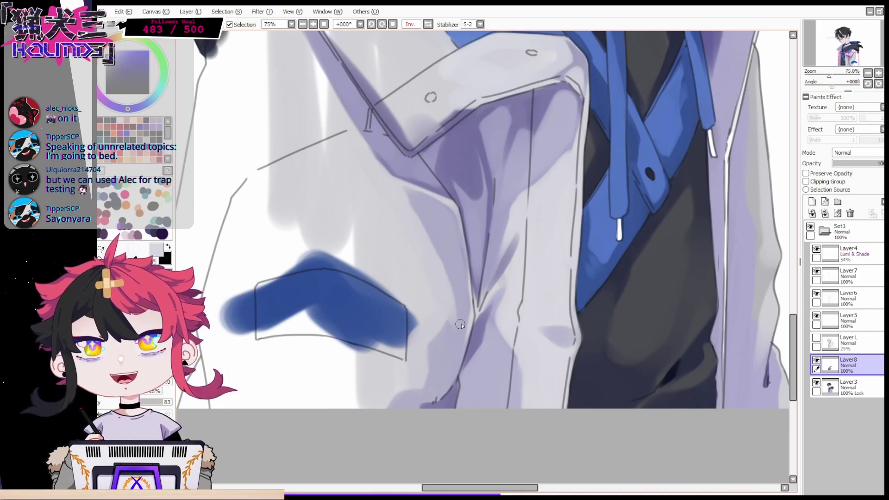
pyautogui.rightClick(463, 305)
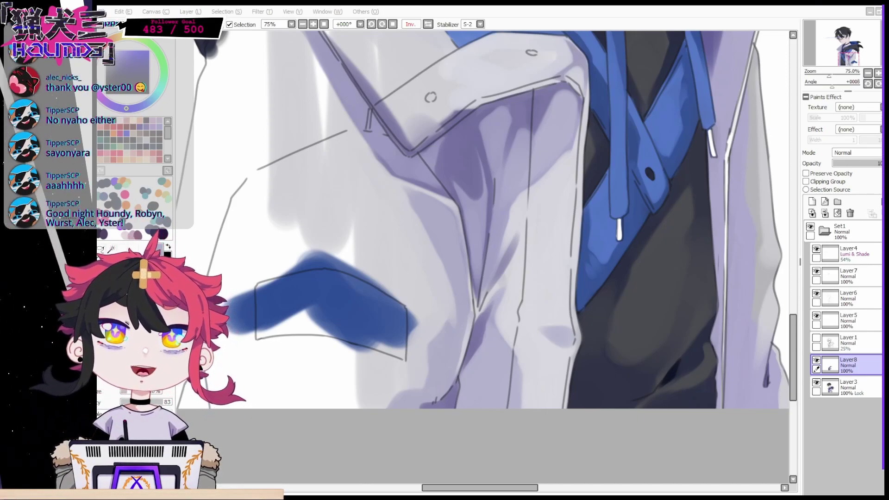
pyautogui.press('x')
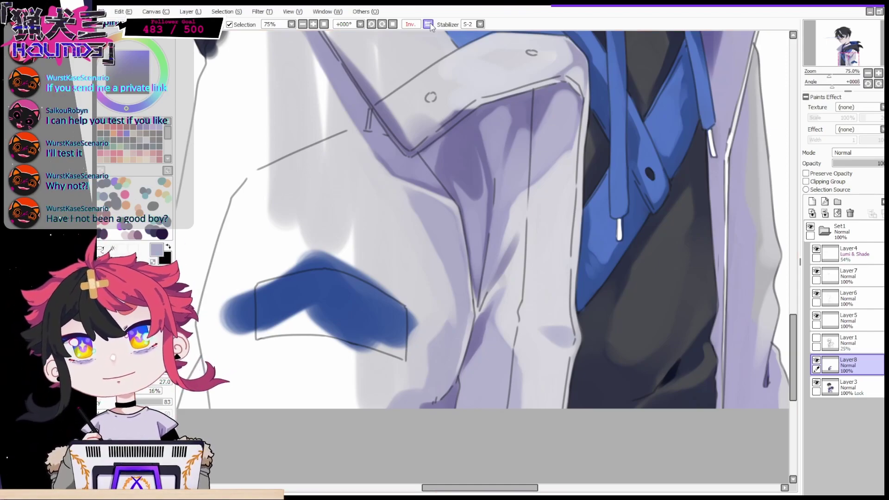
pyautogui.press('h')
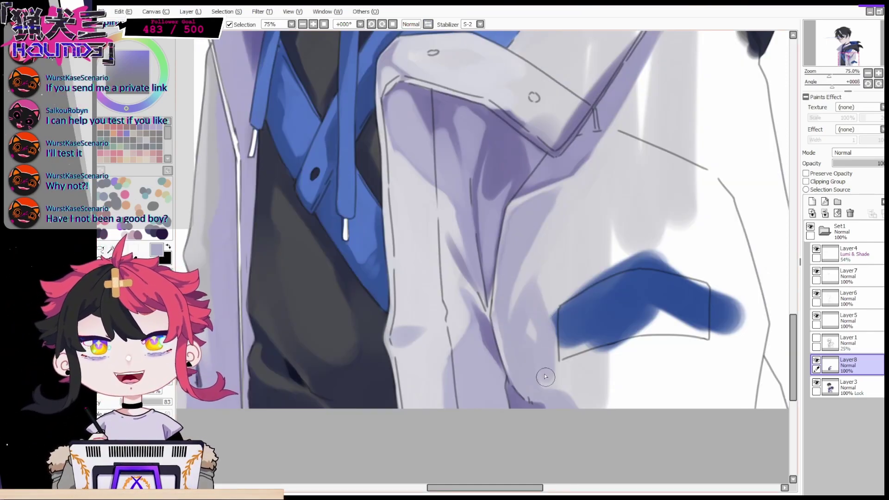
# Fill the jacket's side above and beside the blue sleeve patch with light grey, trimming the blue that spills past its edge
pyautogui.moveTo(540, 299); pyautogui.dragTo(544, 372)
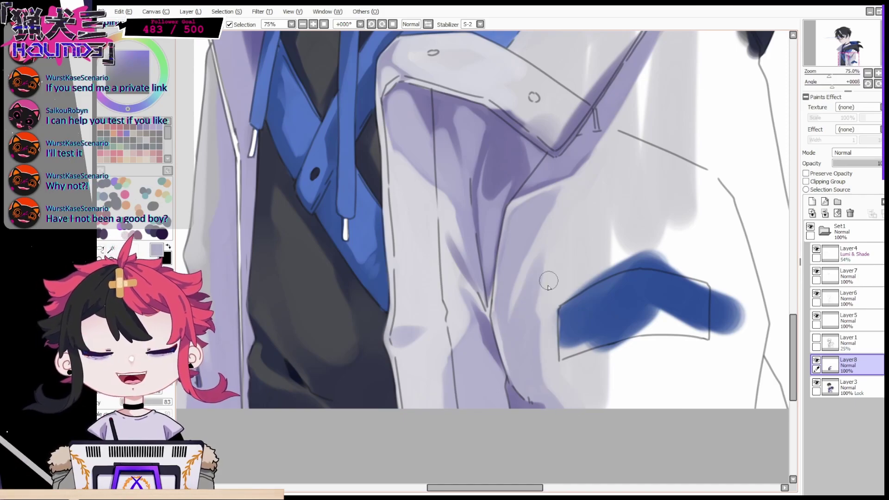
pyautogui.moveTo(679, 181)
pyautogui.mouseDown()
pyautogui.moveTo(590, 268)
pyautogui.moveTo(590, 298)
pyautogui.mouseUp()
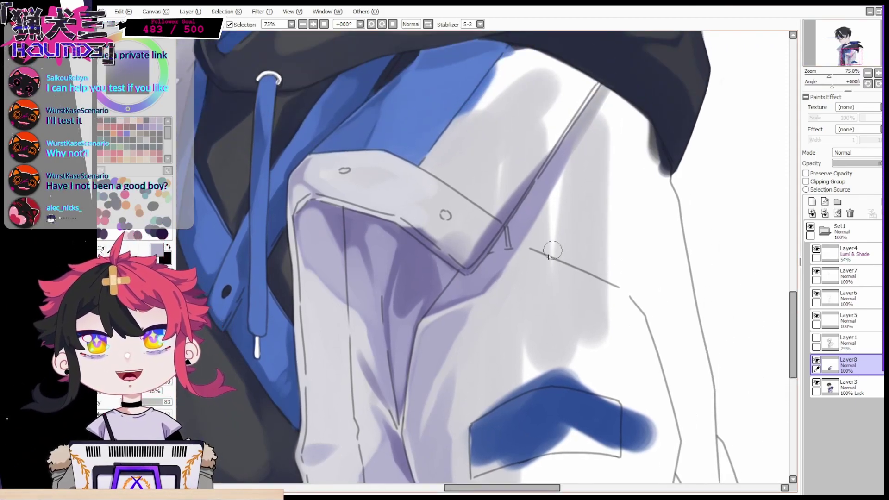
pyautogui.moveTo(603, 106); pyautogui.dragTo(508, 359)
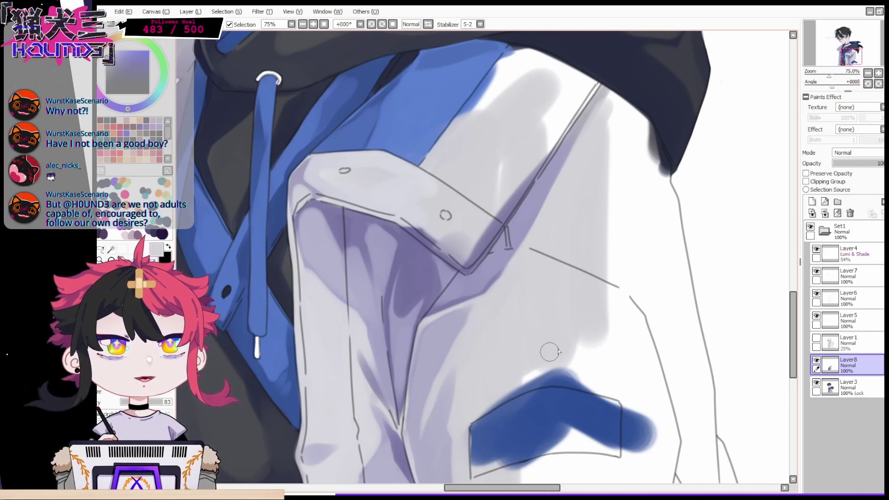
pyautogui.scroll(-3, 619, 328)
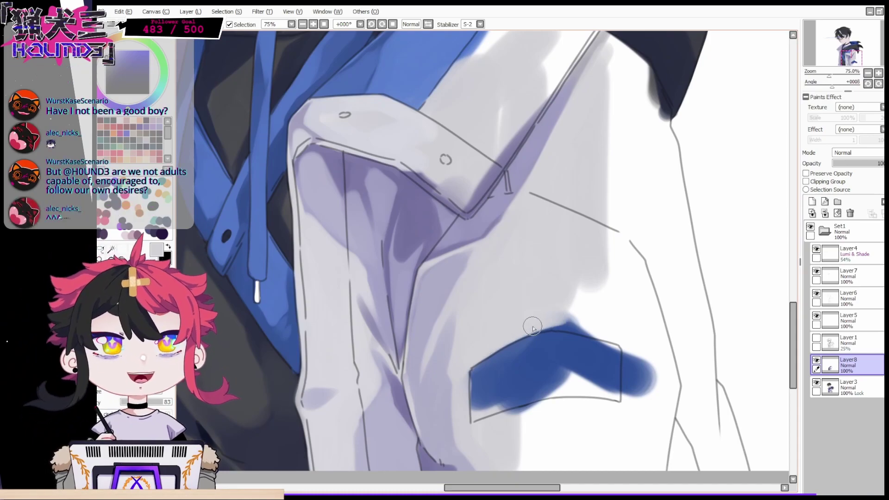
pyautogui.moveTo(576, 319)
pyautogui.mouseDown()
pyautogui.moveTo(620, 317)
pyautogui.moveTo(601, 317)
pyautogui.moveTo(634, 296)
pyautogui.mouseUp()
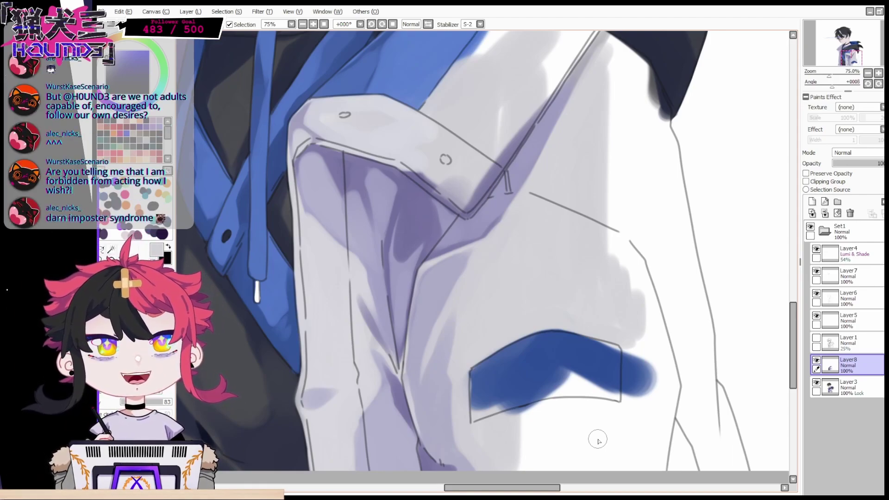
# Fill the white areas below the patch and down the outer sleeve with light grey, clearing the blue outside the patch outline
pyautogui.moveTo(595, 437)
pyautogui.mouseDown()
pyautogui.moveTo(498, 427)
pyautogui.moveTo(532, 415)
pyautogui.moveTo(515, 418)
pyautogui.moveTo(539, 419)
pyautogui.moveTo(576, 449)
pyautogui.moveTo(639, 419)
pyautogui.moveTo(665, 428)
pyautogui.mouseUp()
pyautogui.click(428, 24)
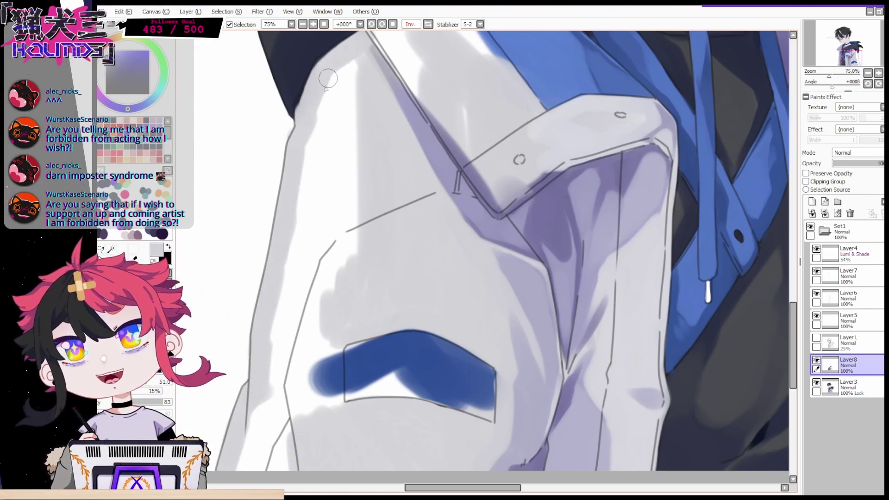
pyautogui.moveTo(348, 62)
pyautogui.mouseDown()
pyautogui.moveTo(352, 212)
pyautogui.moveTo(322, 126)
pyautogui.moveTo(310, 168)
pyautogui.moveTo(332, 352)
pyautogui.moveTo(279, 419)
pyautogui.moveTo(245, 471)
pyautogui.mouseUp()
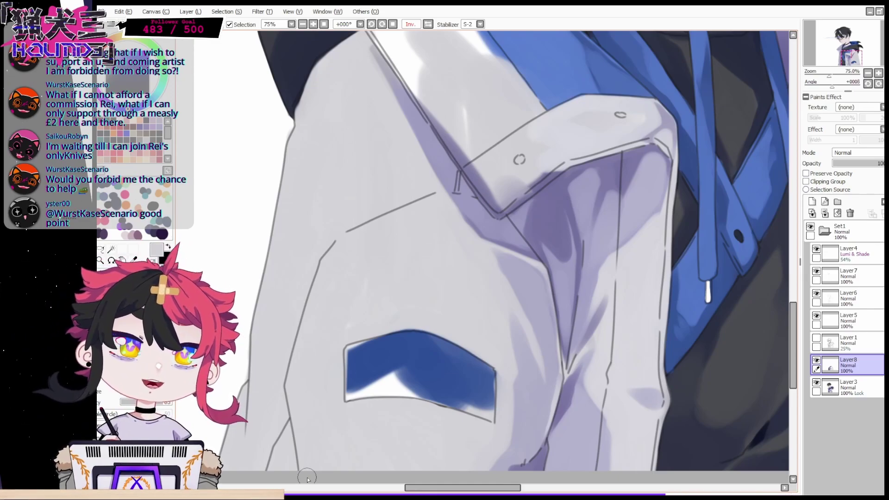
# Paint a lavender shadow below the sleeve patch and shape its edge with light grey
pyautogui.rightClick(498, 453)
pyautogui.click(472, 464)
pyautogui.moveTo(434, 424); pyautogui.dragTo(435, 469)
pyautogui.moveTo(432, 419)
pyautogui.mouseDown()
pyautogui.moveTo(502, 436)
pyautogui.moveTo(510, 377)
pyautogui.moveTo(474, 434)
pyautogui.moveTo(486, 438)
pyautogui.moveTo(468, 424)
pyautogui.mouseUp()
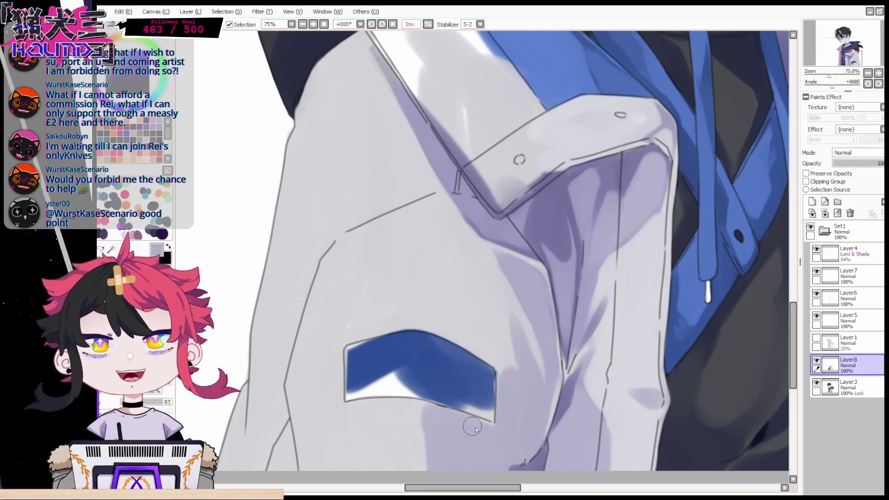
pyautogui.rightClick(405, 424)
pyautogui.moveTo(412, 428)
pyautogui.mouseDown()
pyautogui.moveTo(445, 455)
pyautogui.moveTo(415, 482)
pyautogui.mouseUp()
pyautogui.moveTo(382, 440)
pyautogui.mouseDown()
pyautogui.moveTo(425, 472)
pyautogui.moveTo(440, 462)
pyautogui.mouseUp()
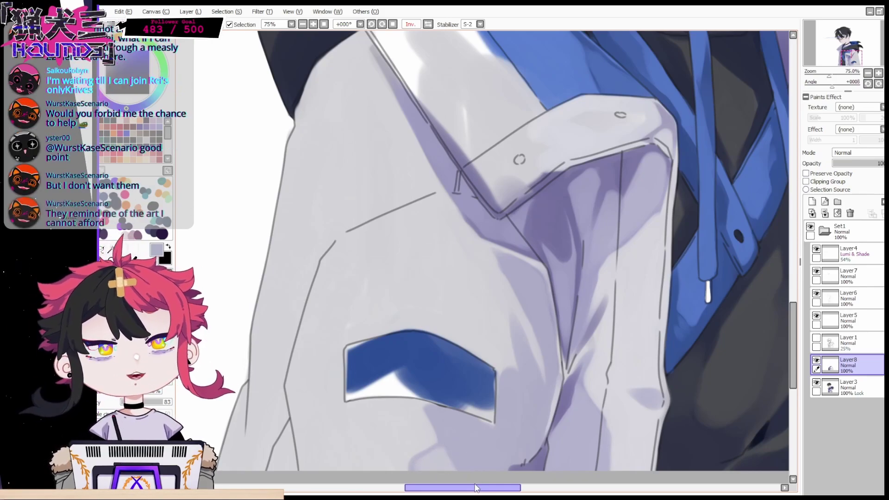
pyautogui.press('h')
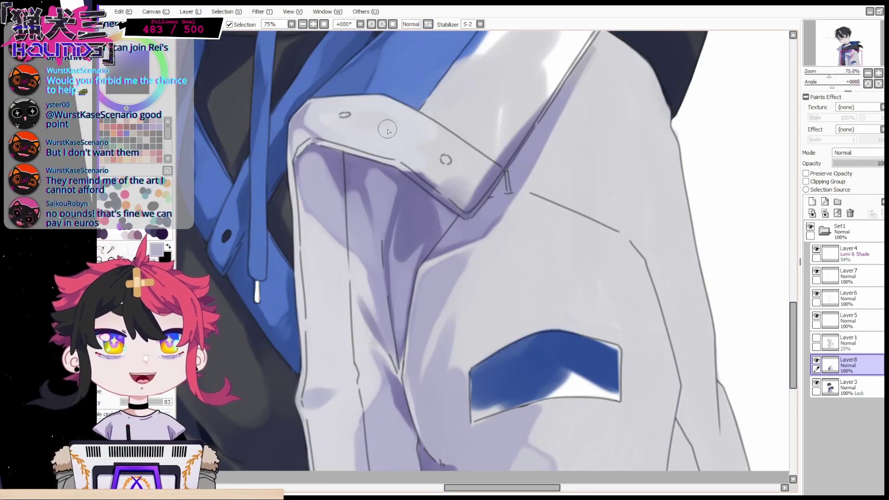
# Paint a curved lavender fold shadow above the sleeve patch and fill the rest of the patch with blue
pyautogui.moveTo(458, 379)
pyautogui.mouseDown()
pyautogui.moveTo(520, 270)
pyautogui.moveTo(515, 319)
pyautogui.moveTo(529, 259)
pyautogui.moveTo(498, 304)
pyautogui.mouseUp()
pyautogui.moveTo(512, 266); pyautogui.dragTo(486, 332)
pyautogui.rightClick(493, 373)
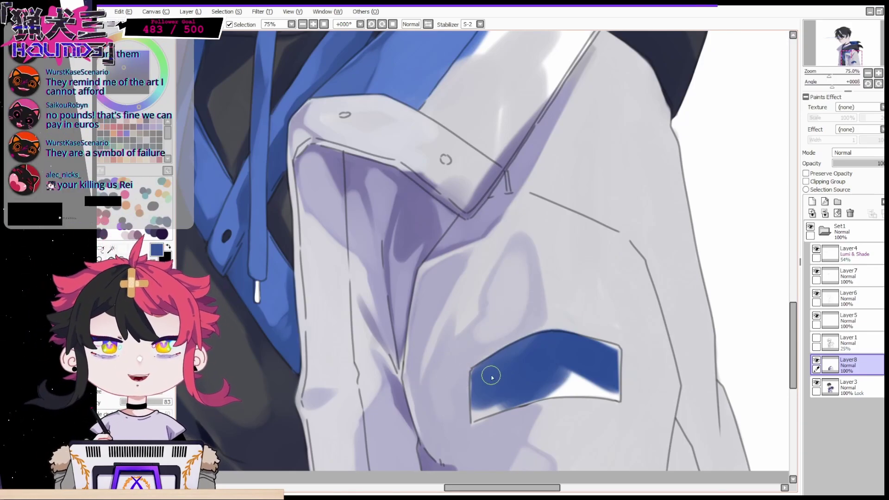
pyautogui.moveTo(471, 426)
pyautogui.mouseDown()
pyautogui.moveTo(581, 391)
pyautogui.moveTo(611, 369)
pyautogui.mouseUp()
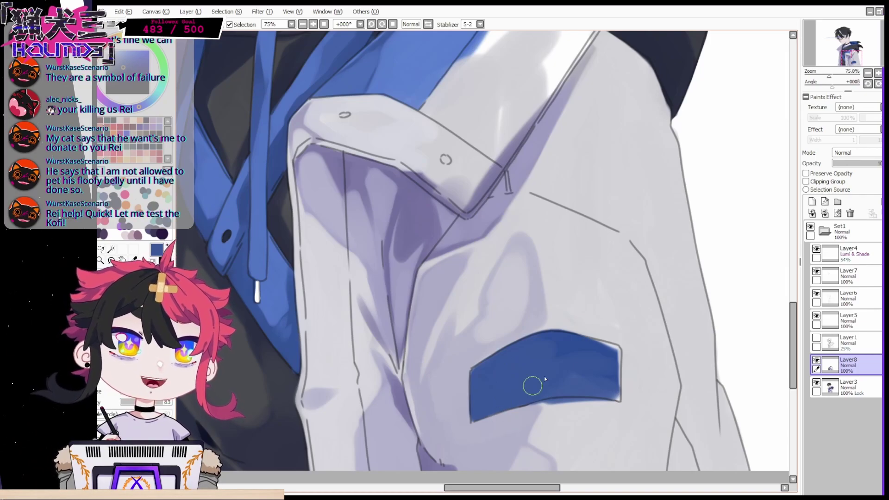
# Rework the patch's outer edge with blue and clean up its border using the surrounding jacket colours
pyautogui.click(874, 88)
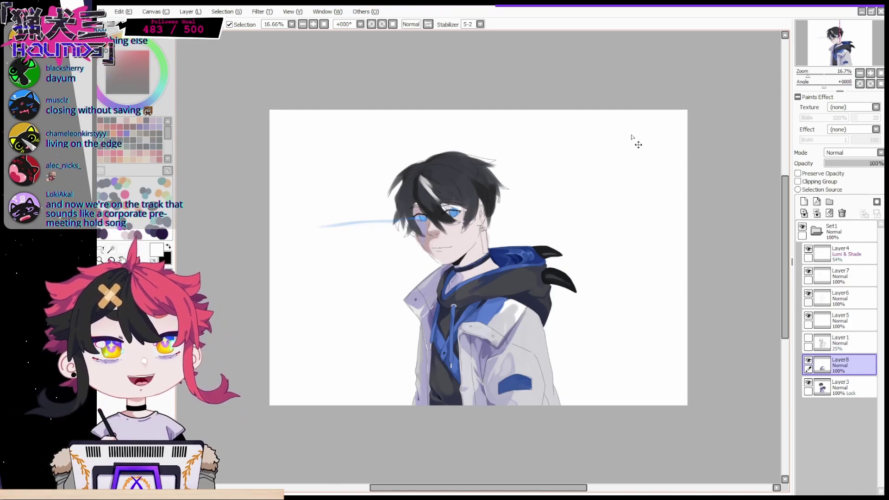
pyautogui.click(867, 73)
pyautogui.click(867, 73)
pyautogui.moveTo(840, 51); pyautogui.dragTo(842, 54)
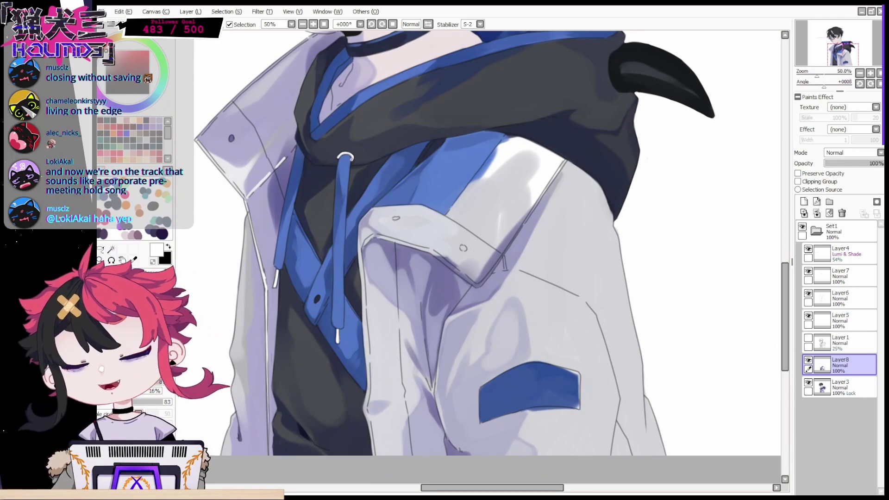
pyautogui.moveTo(572, 377); pyautogui.dragTo(578, 408)
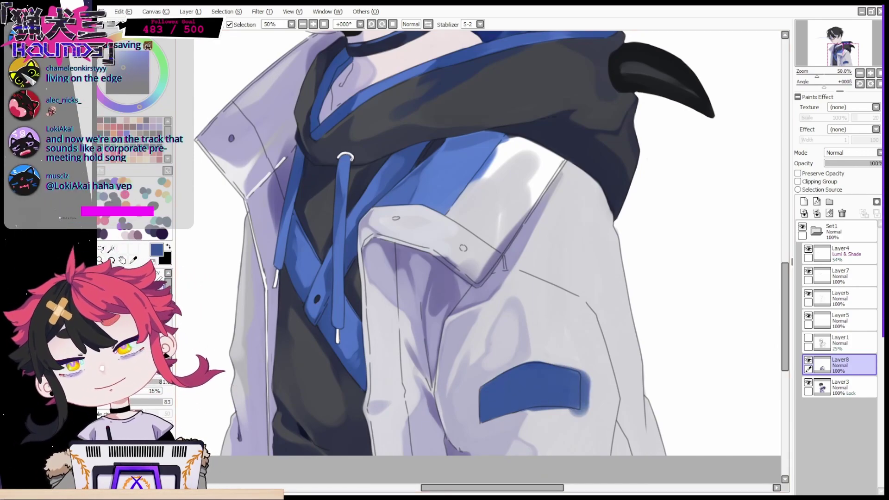
pyautogui.rightClick(559, 410)
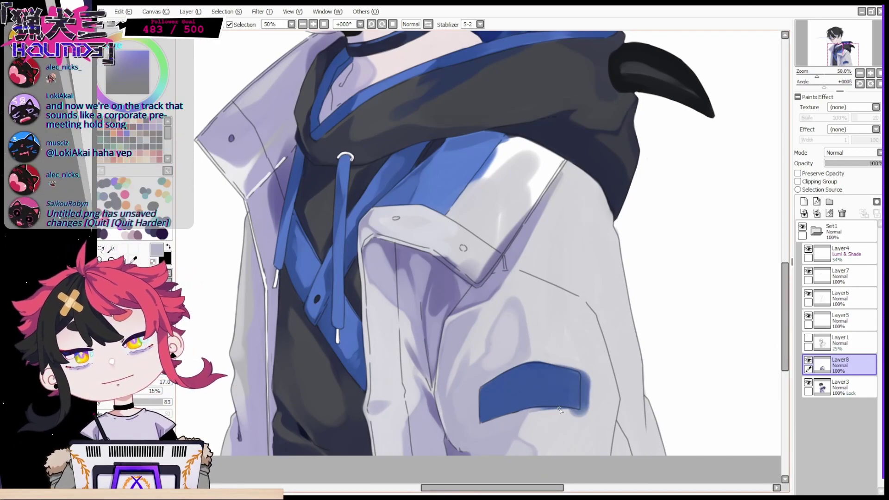
pyautogui.rightClick(534, 412)
pyautogui.moveTo(532, 412); pyautogui.dragTo(572, 411)
pyautogui.moveTo(584, 369); pyautogui.dragTo(585, 411)
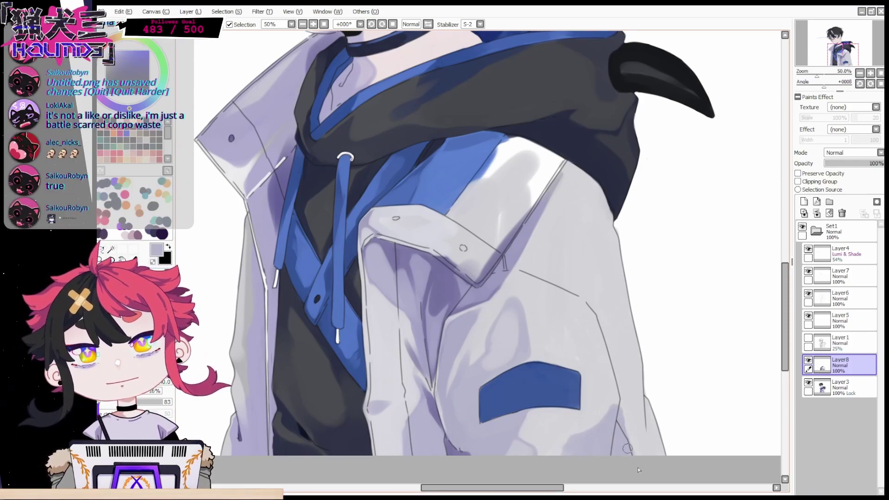
# Shade the lower sleeve behind the elbow with lavender and erase the paint spilling past the jacket's outline
pyautogui.rightClick(625, 428)
pyautogui.moveTo(649, 389); pyautogui.dragTo(655, 454)
pyautogui.moveTo(654, 410); pyautogui.dragTo(665, 456)
pyautogui.press('e')
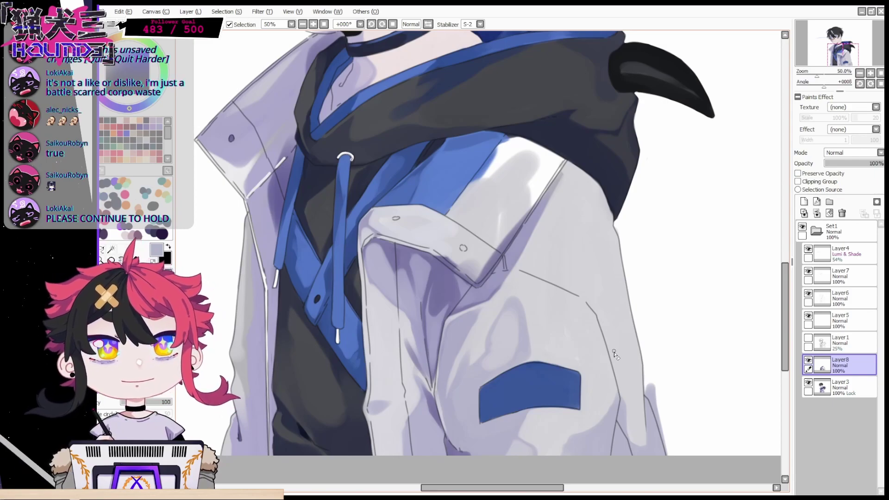
pyautogui.moveTo(655, 387); pyautogui.dragTo(668, 446)
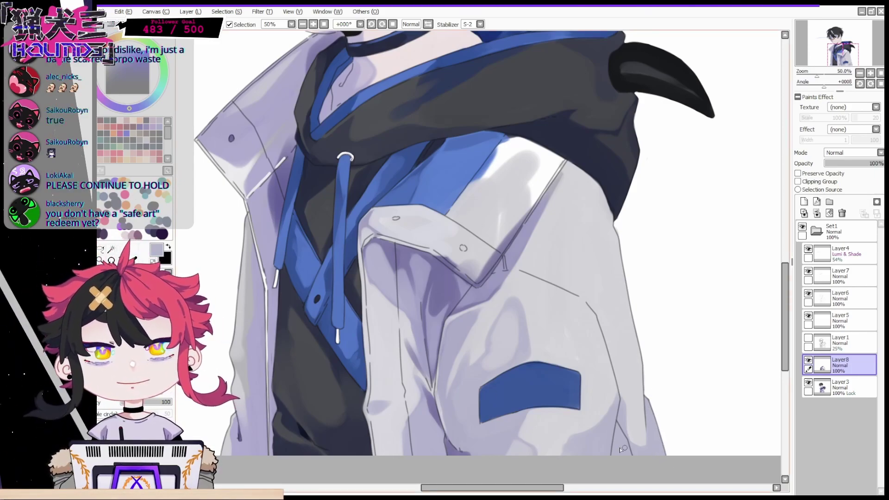
pyautogui.press('b')
pyautogui.moveTo(624, 398); pyautogui.dragTo(621, 417)
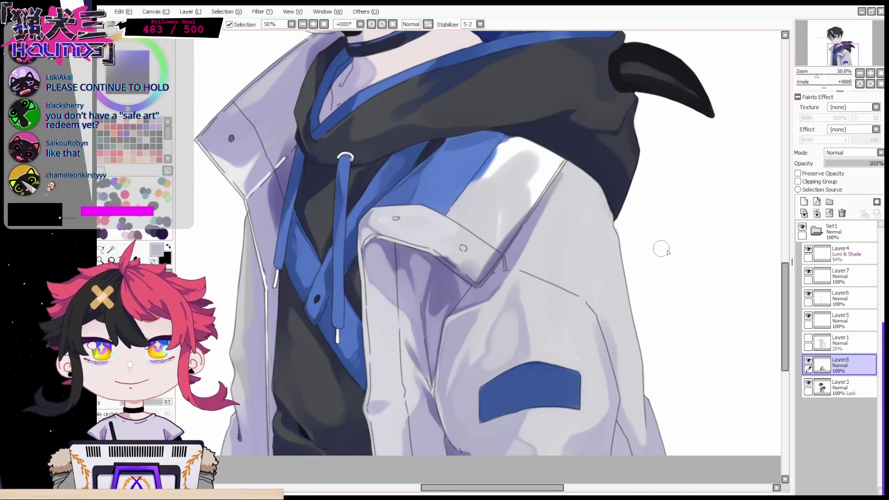
# Preserve the paint layer's opacity and shade the upper sleeve with lavender folds while checking the mirrored view
pyautogui.press('Insert')
pyautogui.moveTo(513, 487); pyautogui.dragTo(489, 488)
pyautogui.moveTo(784, 294); pyautogui.dragTo(784, 274)
pyautogui.click(808, 360)
pyautogui.click(808, 360)
pyautogui.click(798, 173)
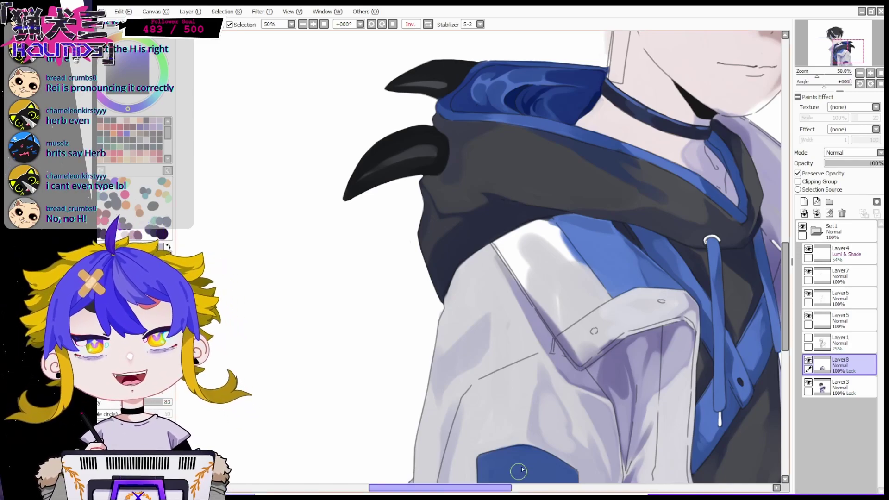
pyautogui.click(428, 24)
pyautogui.moveTo(572, 487); pyautogui.dragTo(518, 487)
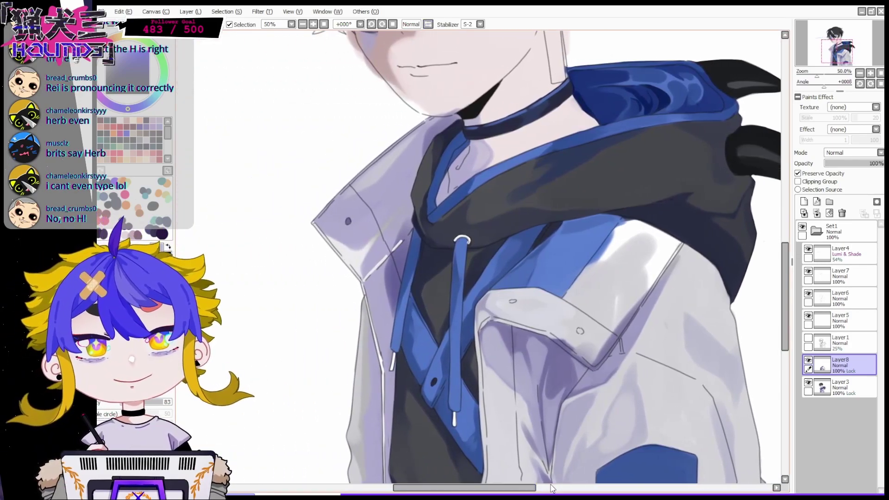
# Refine the lavender shading on the shoulder and outer sleeve using colours sampled from the jacket
pyautogui.moveTo(841, 46); pyautogui.dragTo(846, 52)
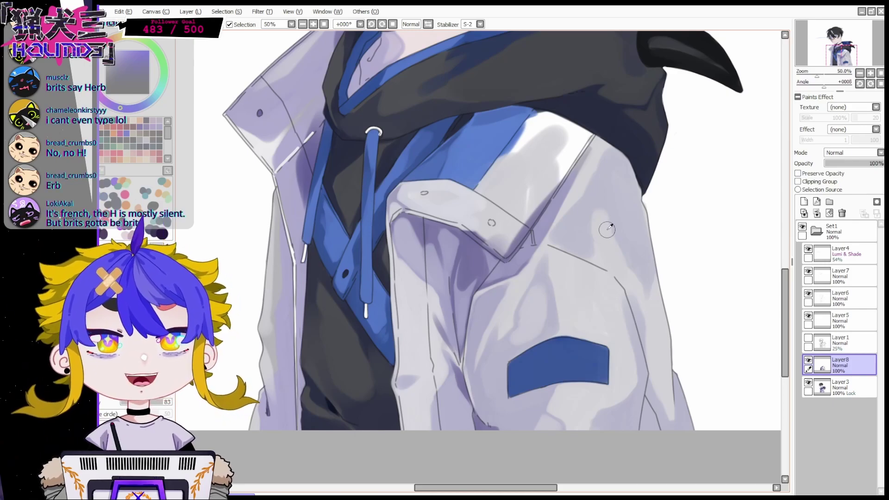
pyautogui.keyDown('alt'); pyautogui.click(627, 221); pyautogui.keyUp('alt')
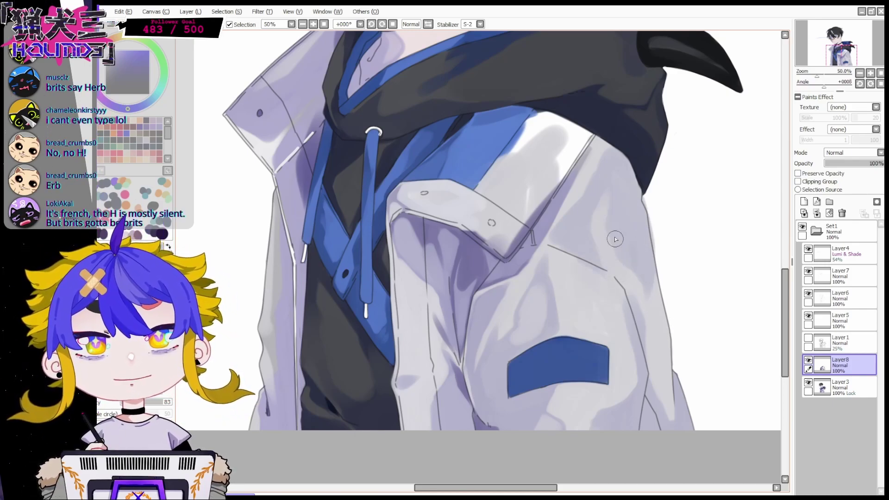
pyautogui.keyDown('alt'); pyautogui.click(577, 280); pyautogui.keyUp('alt')
pyautogui.press('0')
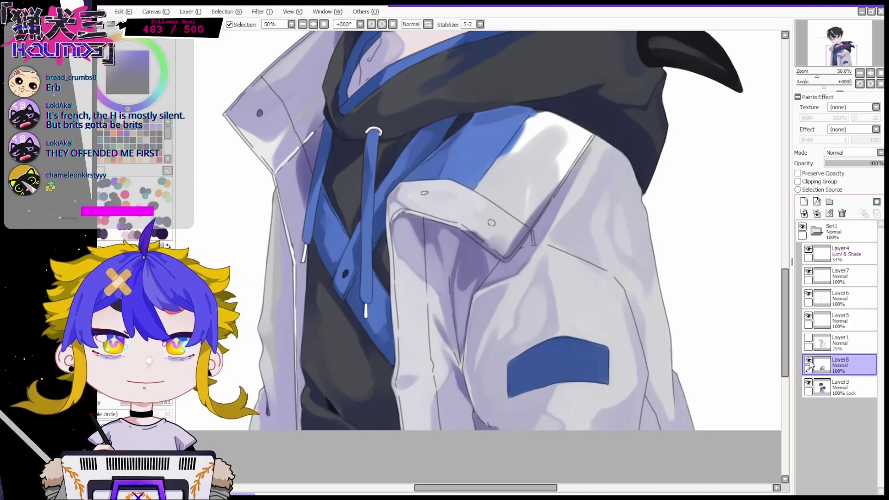
# Fill the remaining white of the shoulder panel beneath the hood with light grey
pyautogui.click(870, 73)
pyautogui.moveTo(536, 227); pyautogui.dragTo(551, 374)
pyautogui.moveTo(527, 274)
pyautogui.mouseDown()
pyautogui.moveTo(582, 195)
pyautogui.moveTo(638, 226)
pyautogui.moveTo(630, 209)
pyautogui.moveTo(651, 218)
pyautogui.mouseUp()
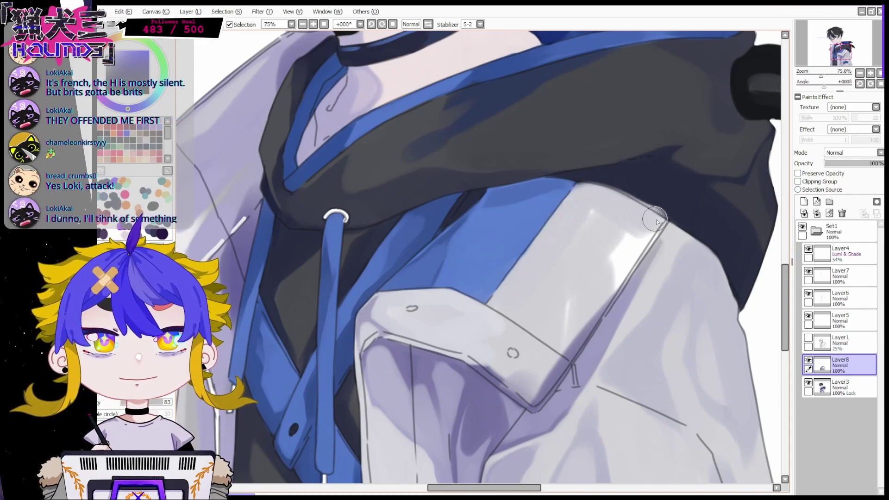
# Mirror the view and shade the upper part of the buttoned chest flap with soft lavender
pyautogui.press('h')
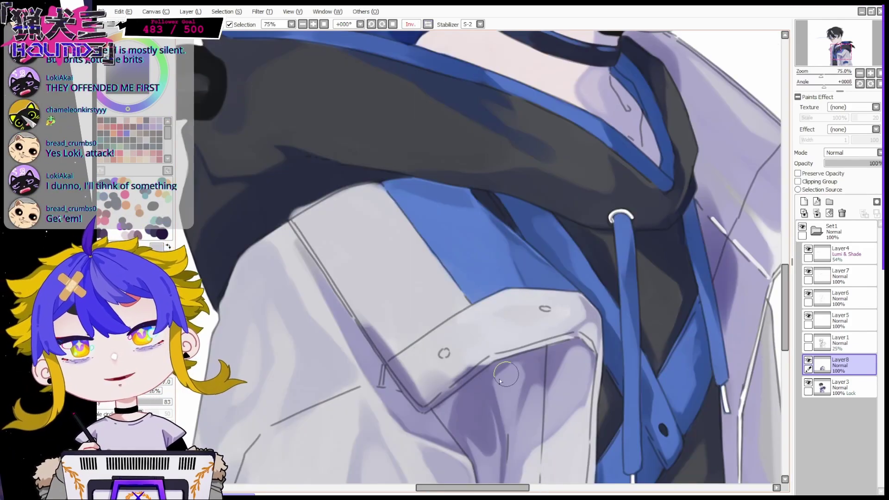
pyautogui.moveTo(382, 316)
pyautogui.mouseDown()
pyautogui.moveTo(387, 344)
pyautogui.moveTo(441, 361)
pyautogui.moveTo(392, 351)
pyautogui.moveTo(420, 393)
pyautogui.moveTo(430, 368)
pyautogui.moveTo(425, 399)
pyautogui.moveTo(517, 331)
pyautogui.moveTo(514, 402)
pyautogui.moveTo(517, 334)
pyautogui.moveTo(499, 304)
pyautogui.moveTo(478, 331)
pyautogui.moveTo(482, 315)
pyautogui.moveTo(568, 313)
pyautogui.moveTo(528, 321)
pyautogui.moveTo(560, 316)
pyautogui.mouseUp()
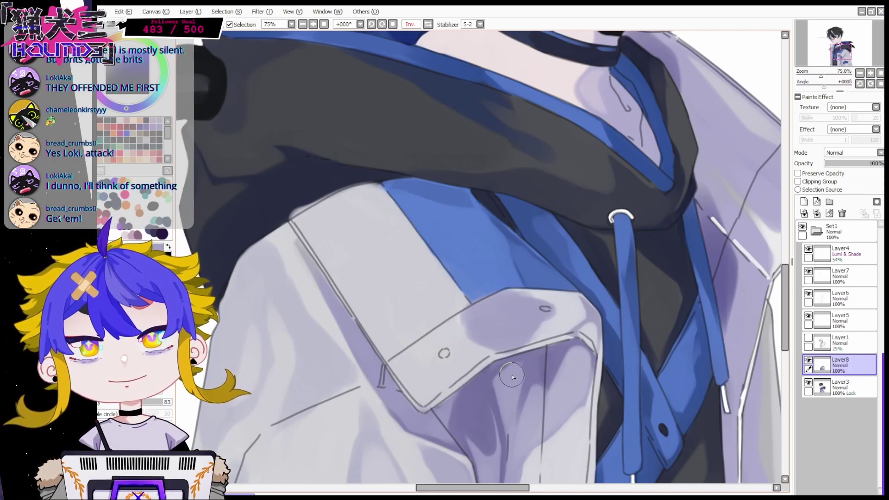
pyautogui.moveTo(448, 337)
pyautogui.mouseDown()
pyautogui.moveTo(510, 308)
pyautogui.moveTo(517, 323)
pyautogui.moveTo(539, 313)
pyautogui.moveTo(480, 325)
pyautogui.moveTo(545, 325)
pyautogui.moveTo(490, 345)
pyautogui.moveTo(470, 335)
pyautogui.moveTo(525, 337)
pyautogui.moveTo(467, 338)
pyautogui.moveTo(443, 319)
pyautogui.moveTo(443, 273)
pyautogui.moveTo(450, 302)
pyautogui.moveTo(413, 245)
pyautogui.moveTo(451, 337)
pyautogui.moveTo(492, 331)
pyautogui.moveTo(464, 327)
pyautogui.moveTo(423, 265)
pyautogui.mouseUp()
pyautogui.rightClick(470, 334)
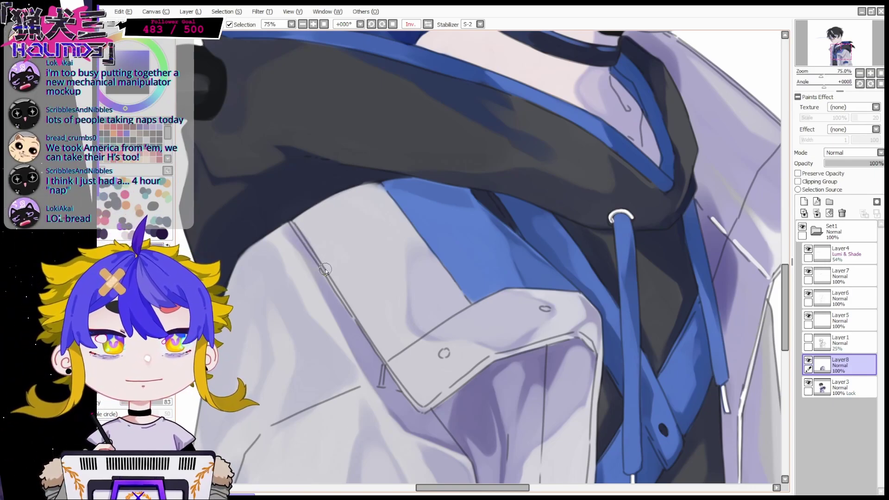
# Paint a lavender cast shadow on the shoulder panel along the hood's lower edge, and restore the normal orientation
pyautogui.moveTo(304, 223)
pyautogui.mouseDown()
pyautogui.moveTo(354, 193)
pyautogui.moveTo(381, 197)
pyautogui.mouseUp()
pyautogui.moveTo(307, 226); pyautogui.dragTo(346, 209)
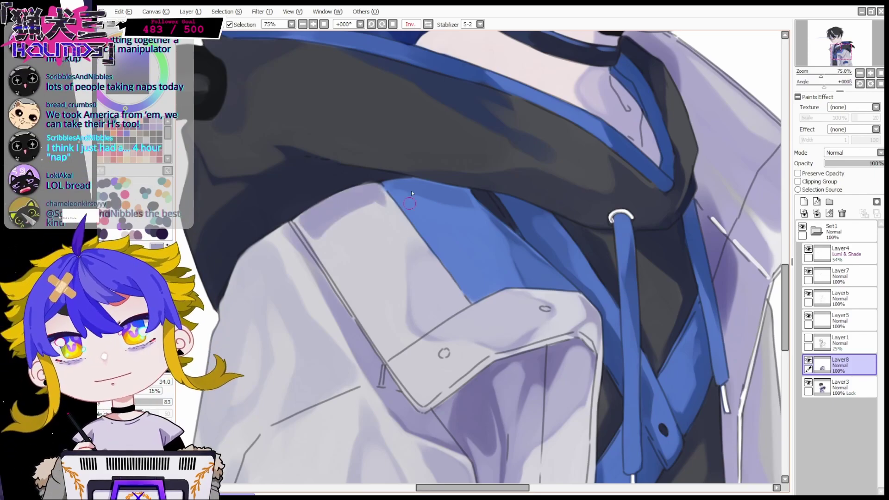
pyautogui.press('h')
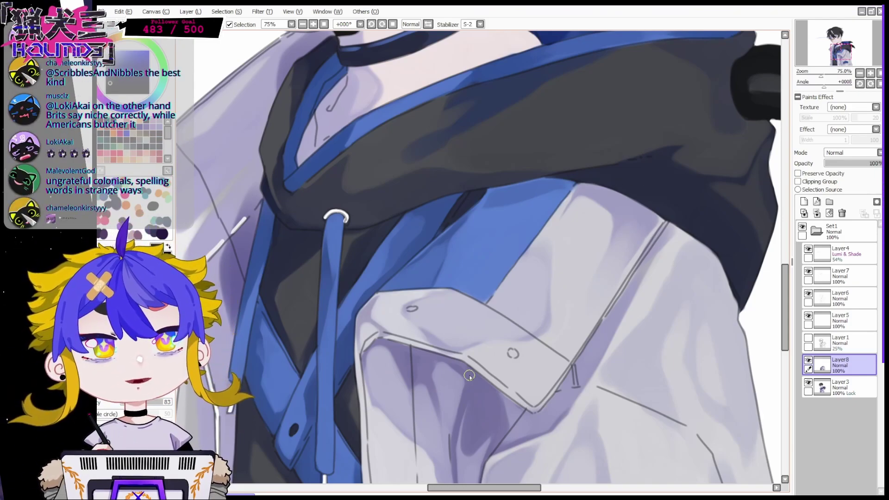
# Check the shoulder shading in mirrored view and darken the diagonal seam from the flap's corner up to the hood
pyautogui.press('h')
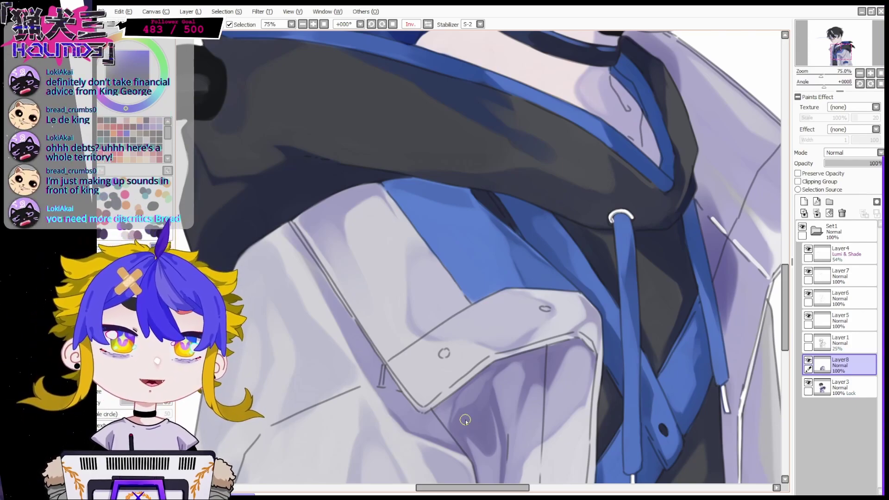
pyautogui.press('h')
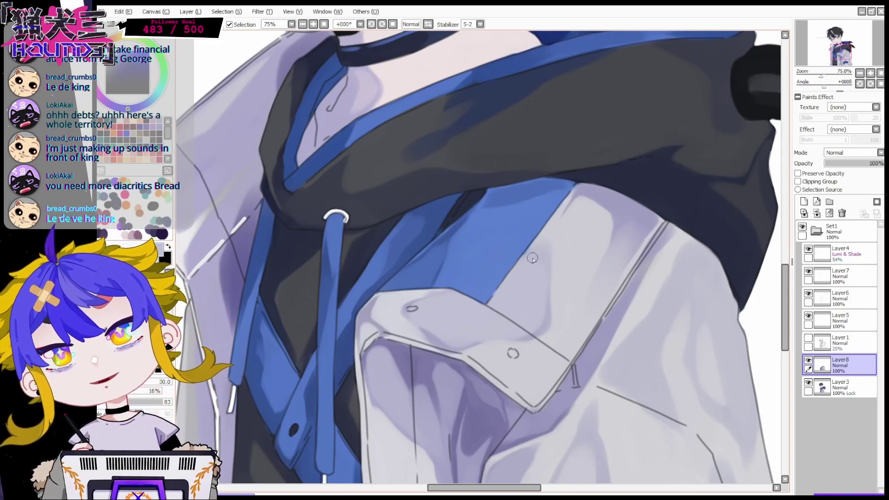
pyautogui.scroll(-2, 431, 425)
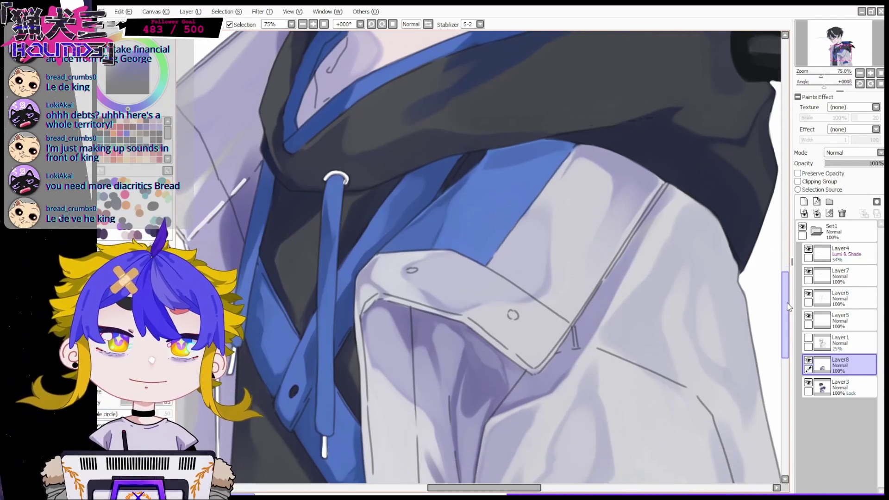
pyautogui.moveTo(532, 371); pyautogui.dragTo(667, 183)
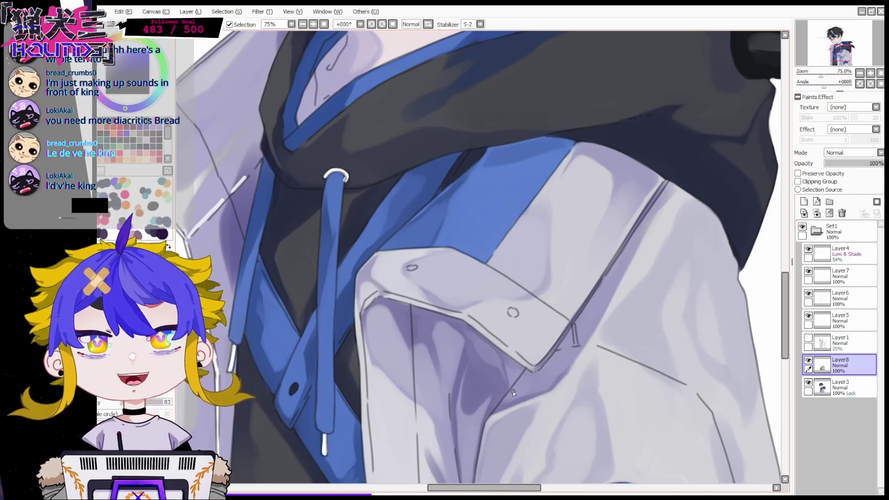
# Check the artwork mirrored and at full view, comparing it with and without the jacket shading on Layer8
pyautogui.press('h')
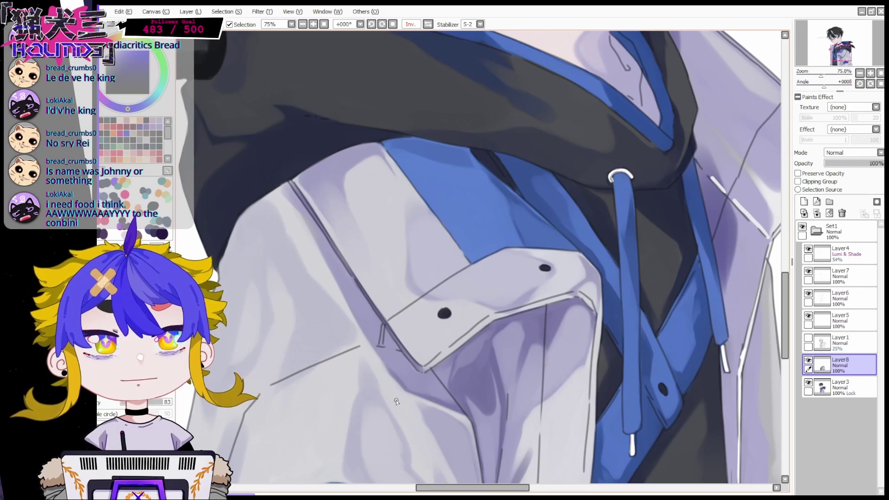
pyautogui.press('Home')
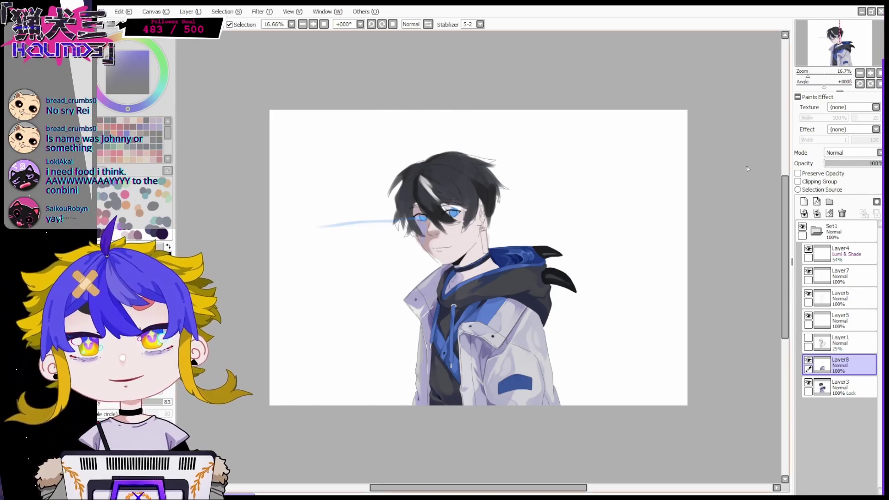
pyautogui.scroll(2, 684, 196)
pyautogui.moveTo(839, 42); pyautogui.dragTo(832, 34)
pyautogui.click(870, 72)
pyautogui.click(870, 73)
pyautogui.click(859, 73)
pyautogui.click(808, 361)
pyautogui.click(808, 361)
pyautogui.click(879, 73)
pyautogui.click(807, 361)
pyautogui.click(808, 361)
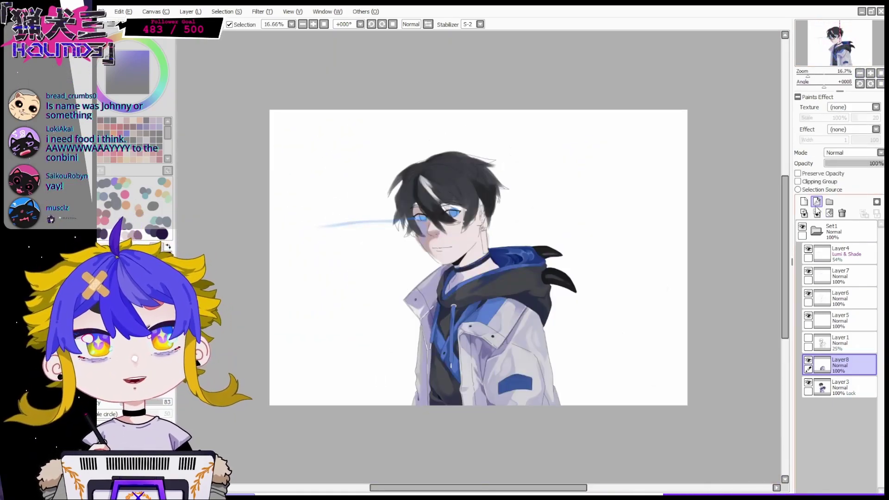
# Merge the jacket shading of Layer8 down into Layer3
pyautogui.click(816, 213)
pyautogui.click(807, 361)
pyautogui.click(808, 361)
# Paint a soft pink shadow on the neck along the jawline, from behind the earring down to the choker
pyautogui.click(870, 72)
pyautogui.click(870, 73)
pyautogui.click(870, 73)
pyautogui.moveTo(838, 41); pyautogui.dragTo(837, 41)
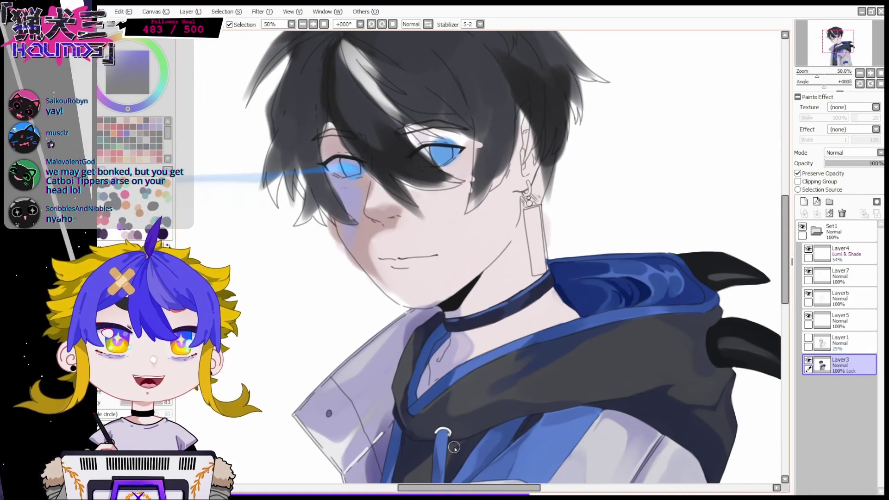
pyautogui.hotkey('ctrl', '+')
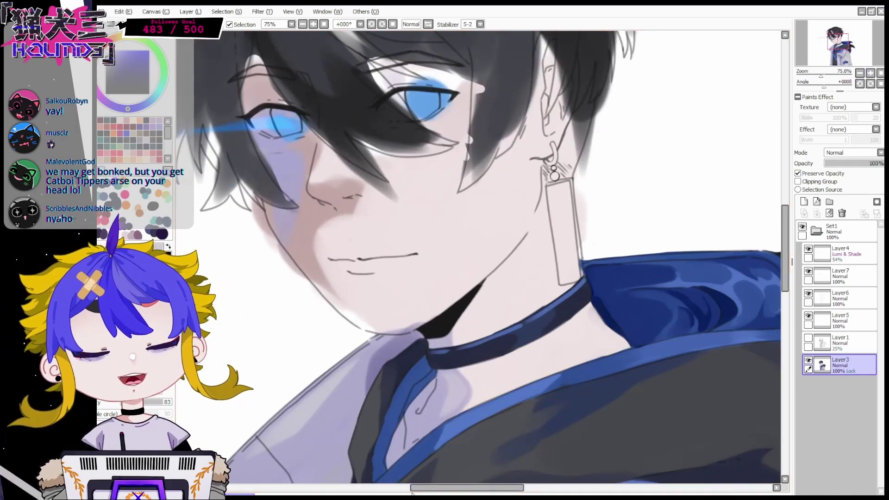
pyautogui.click(134, 153)
pyautogui.moveTo(553, 184); pyautogui.dragTo(521, 256)
pyautogui.moveTo(551, 211)
pyautogui.mouseDown()
pyautogui.moveTo(512, 273)
pyautogui.moveTo(560, 252)
pyautogui.mouseUp()
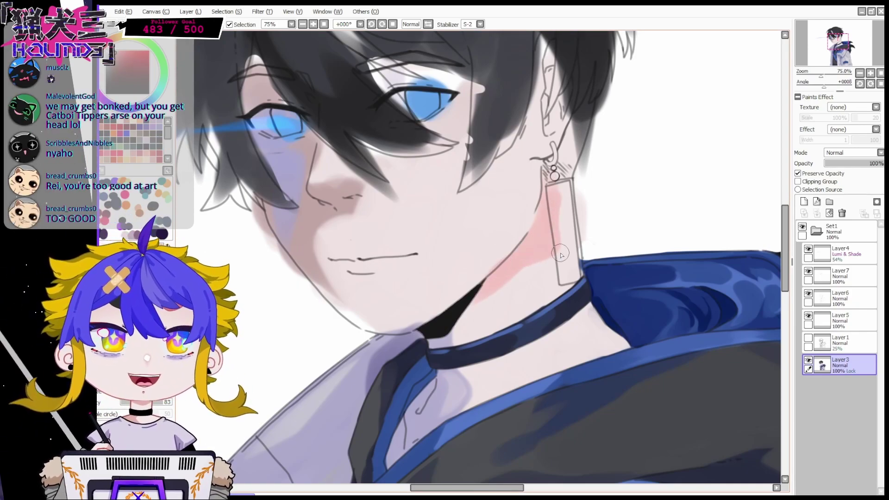
pyautogui.moveTo(451, 341); pyautogui.dragTo(467, 317)
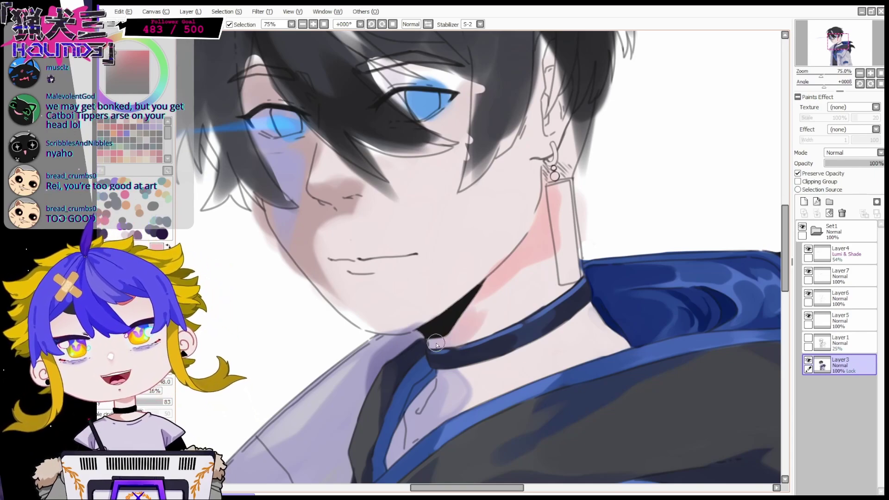
# Tint the neck shadow beneath the chin with pale lavender and fill the rectangular earring with lavender
pyautogui.rightClick(438, 345)
pyautogui.moveTo(443, 345); pyautogui.dragTo(481, 301)
pyautogui.moveTo(437, 341)
pyautogui.mouseDown()
pyautogui.moveTo(514, 261)
pyautogui.moveTo(487, 322)
pyautogui.moveTo(507, 288)
pyautogui.moveTo(497, 318)
pyautogui.mouseUp()
pyautogui.rightClick(508, 289)
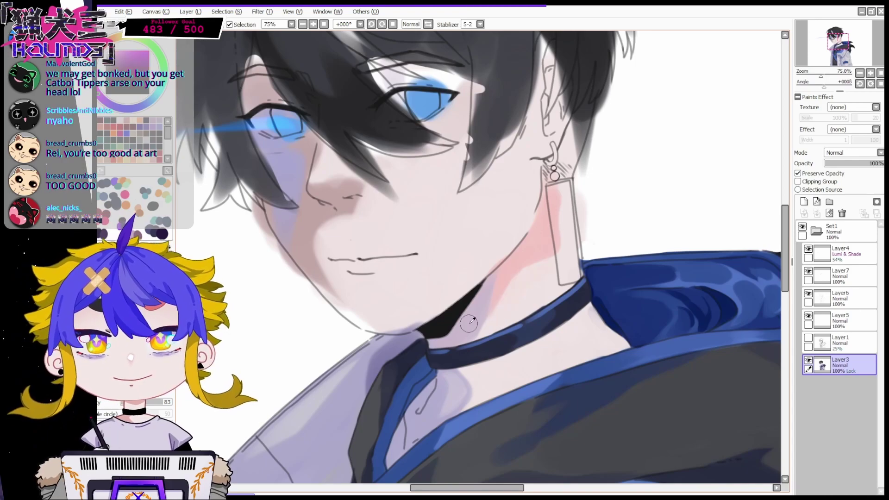
pyautogui.moveTo(554, 192); pyautogui.dragTo(559, 257)
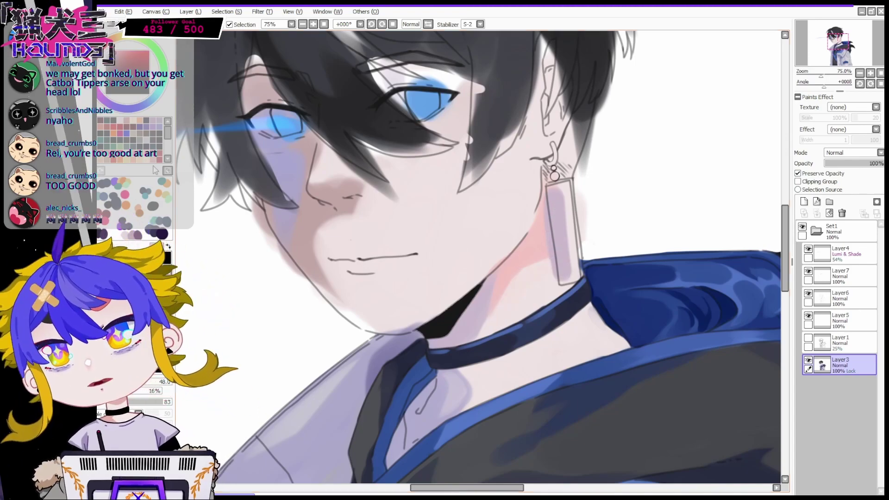
# Mix a muted mauve-pink, soften the neck shadow behind the earring with it, and shade the neck below the choker
pyautogui.click(132, 24)
pyautogui.click(141, 130)
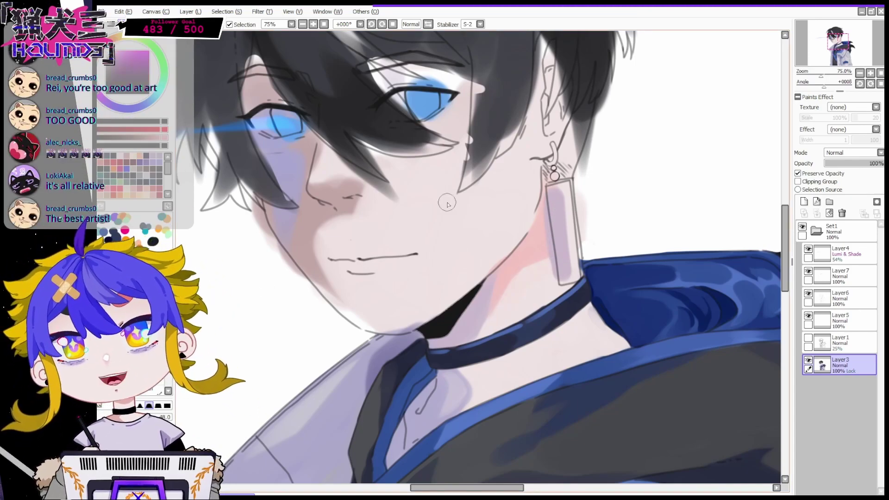
pyautogui.click(128, 135)
pyautogui.moveTo(537, 231)
pyautogui.mouseDown()
pyautogui.moveTo(510, 266)
pyautogui.moveTo(536, 206)
pyautogui.mouseUp()
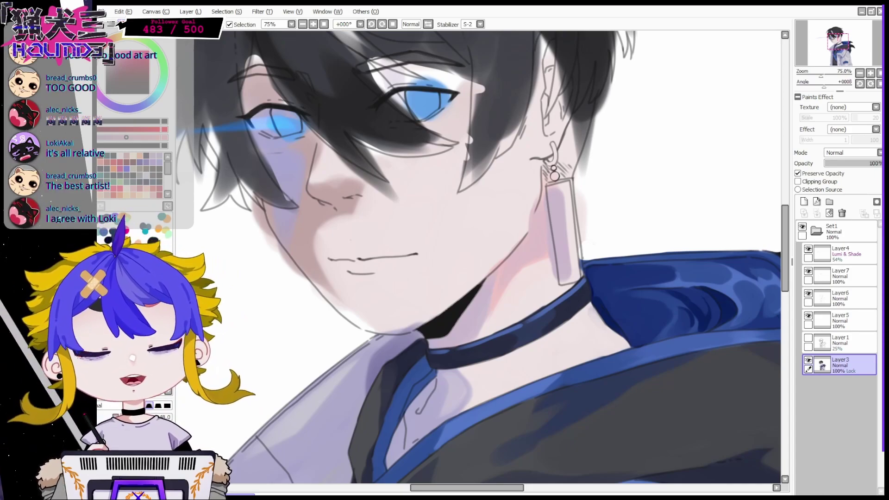
pyautogui.moveTo(567, 334)
pyautogui.mouseDown()
pyautogui.moveTo(578, 354)
pyautogui.moveTo(539, 370)
pyautogui.moveTo(578, 321)
pyautogui.mouseUp()
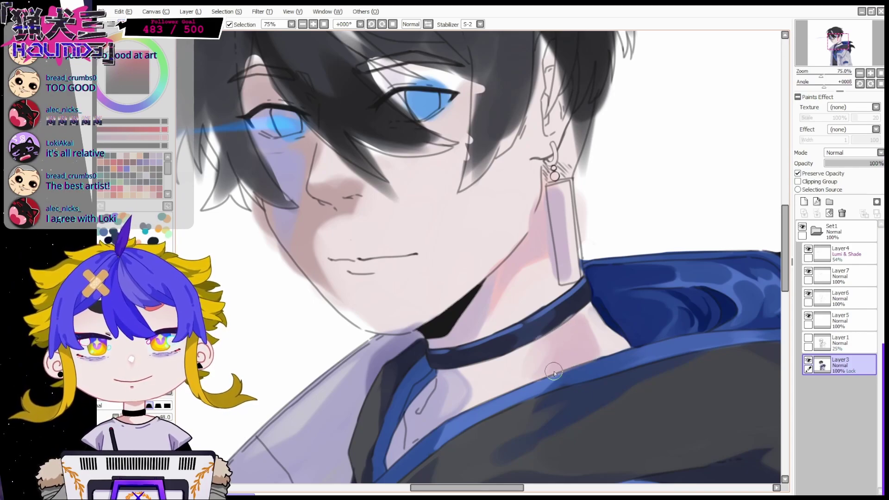
pyautogui.moveTo(597, 368)
pyautogui.mouseDown()
pyautogui.moveTo(509, 402)
pyautogui.moveTo(560, 376)
pyautogui.mouseUp()
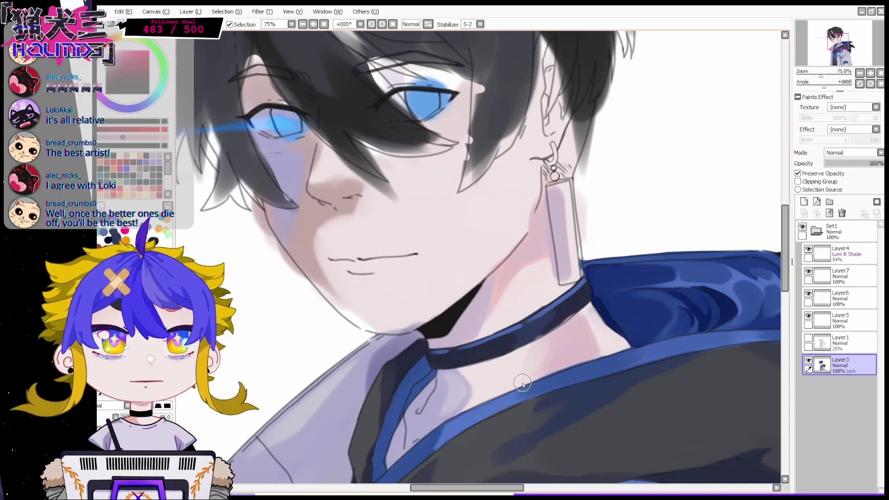
pyautogui.moveTo(515, 374)
pyautogui.mouseDown()
pyautogui.moveTo(566, 338)
pyautogui.moveTo(532, 354)
pyautogui.moveTo(582, 333)
pyautogui.mouseUp()
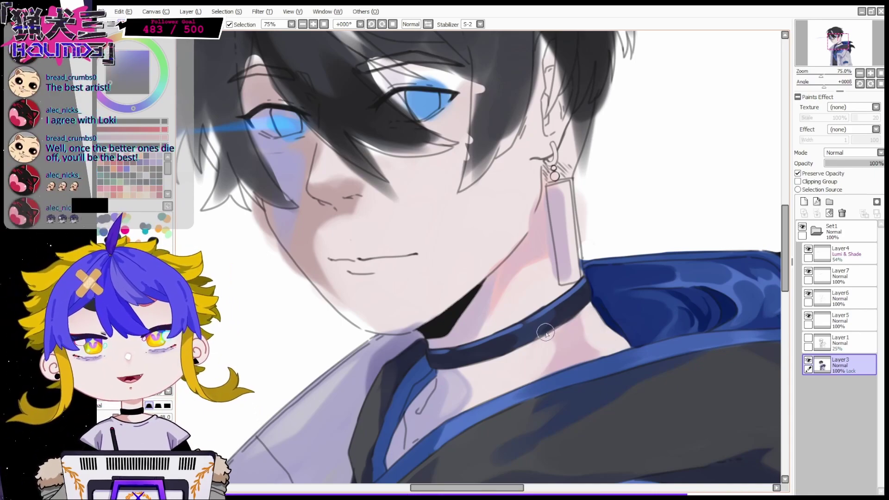
pyautogui.rightClick(468, 357)
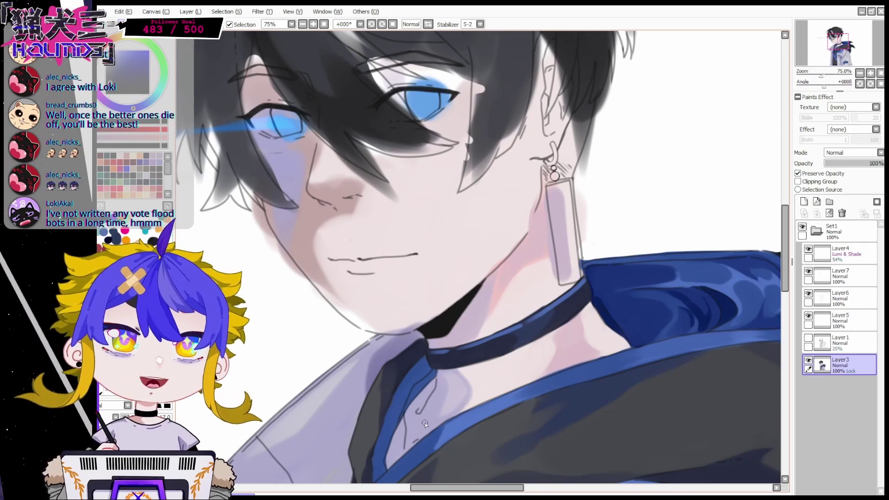
pyautogui.rightClick(554, 293)
pyautogui.moveTo(554, 293); pyautogui.dragTo(561, 289)
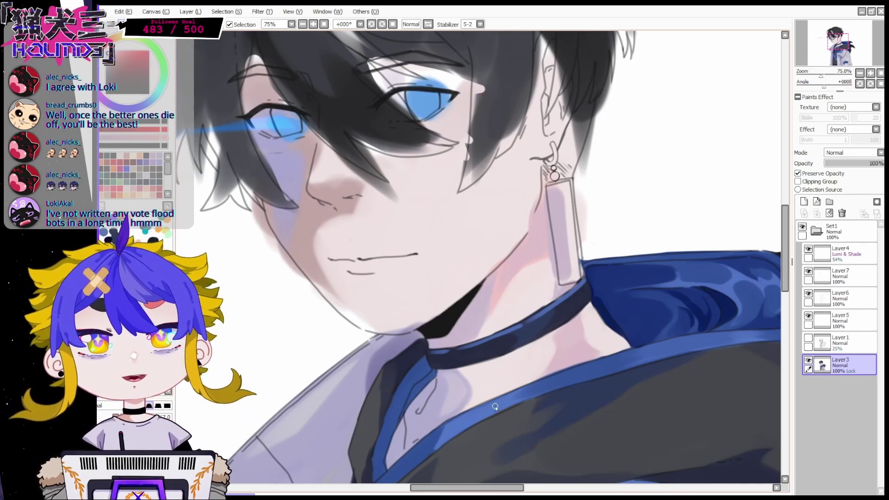
# Turn off opacity preservation on Layer3 and paint the ear and adjacent cheek mauve-pink with a larger brush
pyautogui.moveTo(494, 407); pyautogui.dragTo(568, 495)
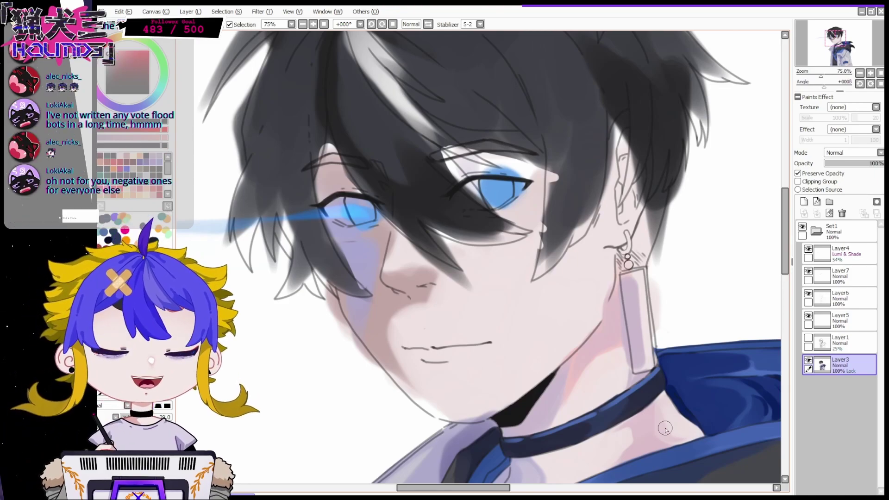
pyautogui.moveTo(603, 225)
pyautogui.keyDown('ctrl'); pyautogui.keyDown('alt'); pyautogui.mouseDown()
pyautogui.moveTo(625, 225)
pyautogui.moveTo(623, 132)
pyautogui.moveTo(634, 203)
pyautogui.mouseUp(); pyautogui.keyUp('alt'); pyautogui.keyUp('ctrl')
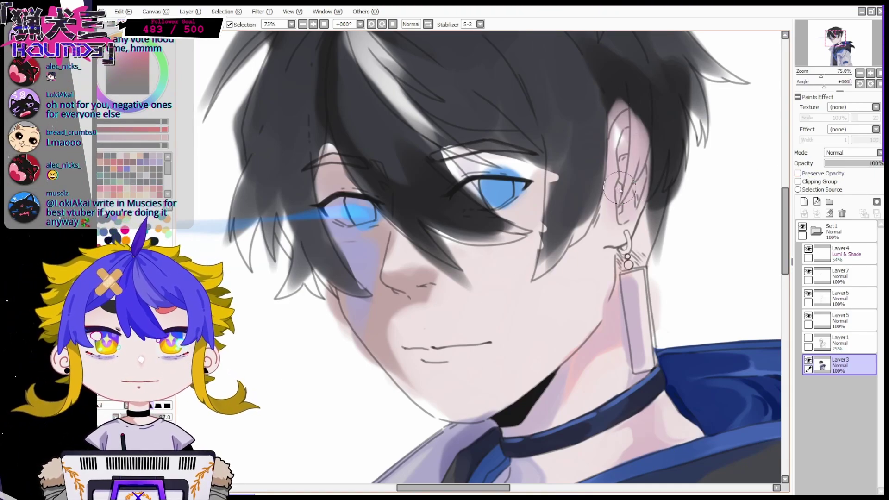
pyautogui.moveTo(618, 121); pyautogui.dragTo(613, 164)
pyautogui.moveTo(613, 203); pyautogui.dragTo(553, 278)
pyautogui.click(797, 173)
pyautogui.moveTo(836, 39); pyautogui.dragTo(833, 35)
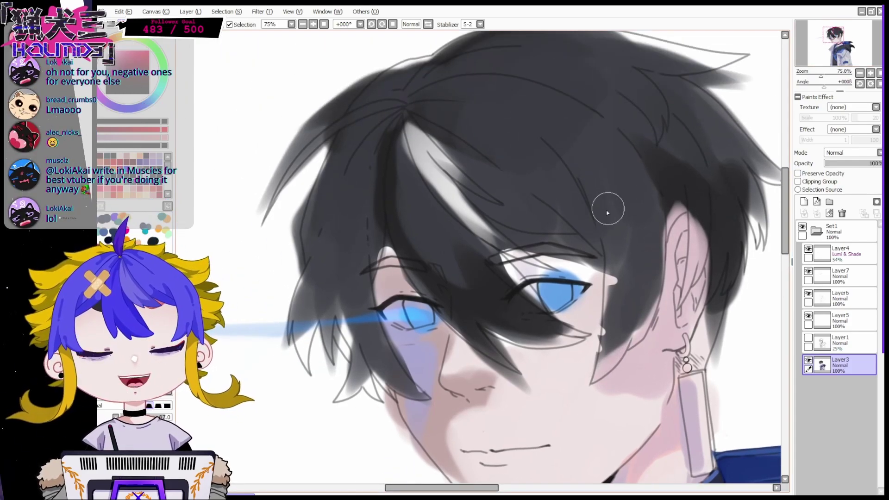
# Block in mauve-pink skin shadow over both eyes, the overlapping fringe, the nose and the far side of the face
pyautogui.moveTo(495, 338)
pyautogui.mouseDown()
pyautogui.moveTo(581, 345)
pyautogui.moveTo(477, 231)
pyautogui.moveTo(597, 278)
pyautogui.moveTo(568, 406)
pyautogui.mouseUp()
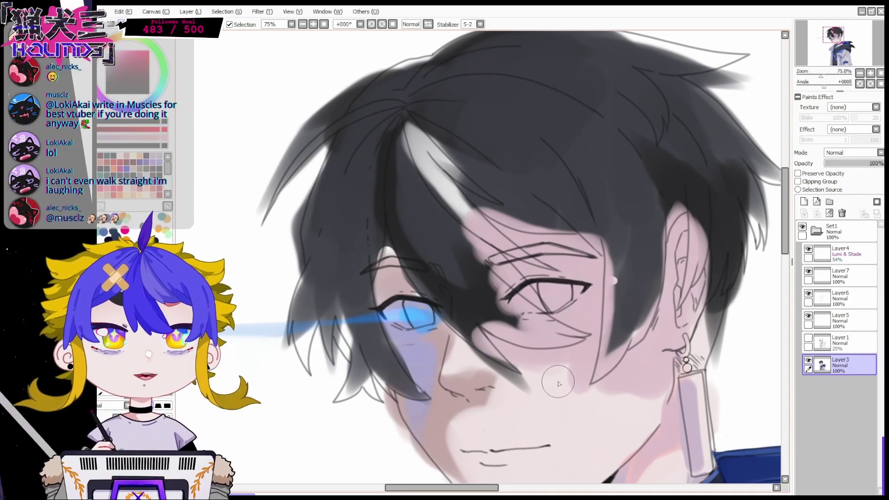
pyautogui.moveTo(406, 339)
pyautogui.mouseDown()
pyautogui.moveTo(422, 290)
pyautogui.moveTo(383, 275)
pyautogui.moveTo(470, 335)
pyautogui.moveTo(416, 320)
pyautogui.moveTo(442, 330)
pyautogui.moveTo(581, 315)
pyautogui.mouseUp()
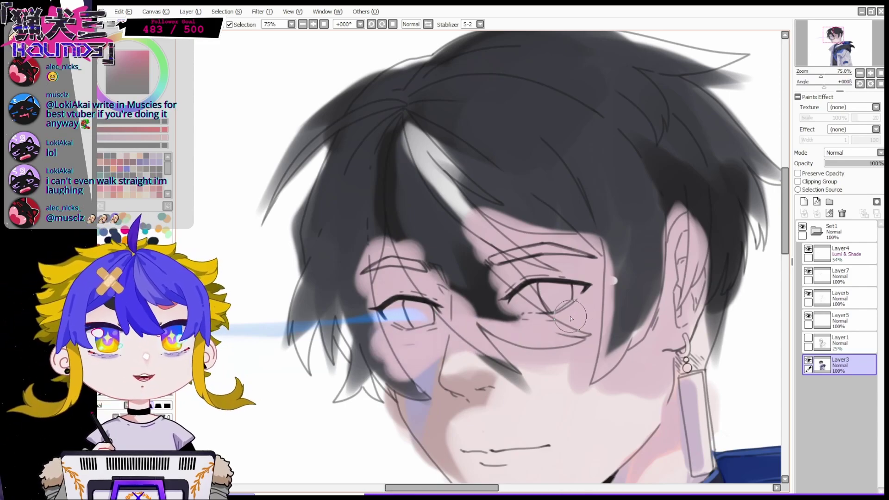
pyautogui.scroll(-2, 679, 318)
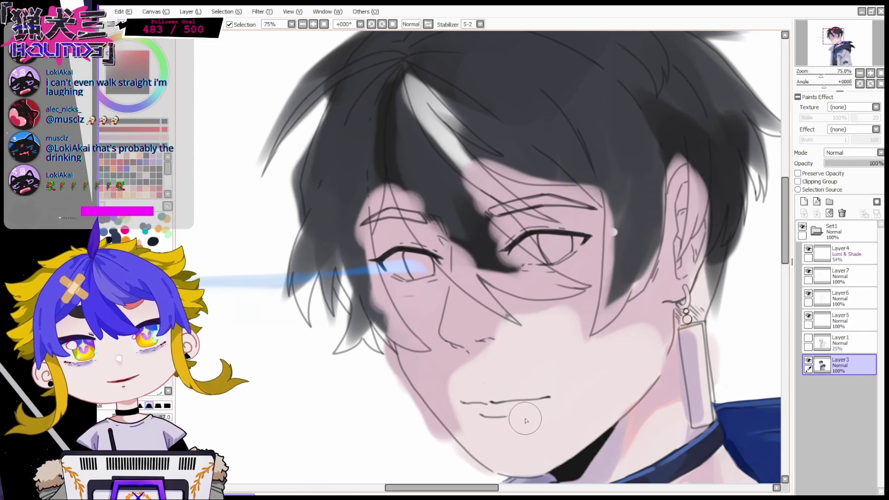
# Refine the edges of the face shadow across the near cheek and toward the earlobe, varying the brush size
pyautogui.press('[')
pyautogui.press('[')
pyautogui.press('[')
pyautogui.press('[')
pyautogui.press('[')
pyautogui.moveTo(607, 339)
pyautogui.mouseDown()
pyautogui.moveTo(582, 353)
pyautogui.moveTo(582, 310)
pyautogui.mouseUp()
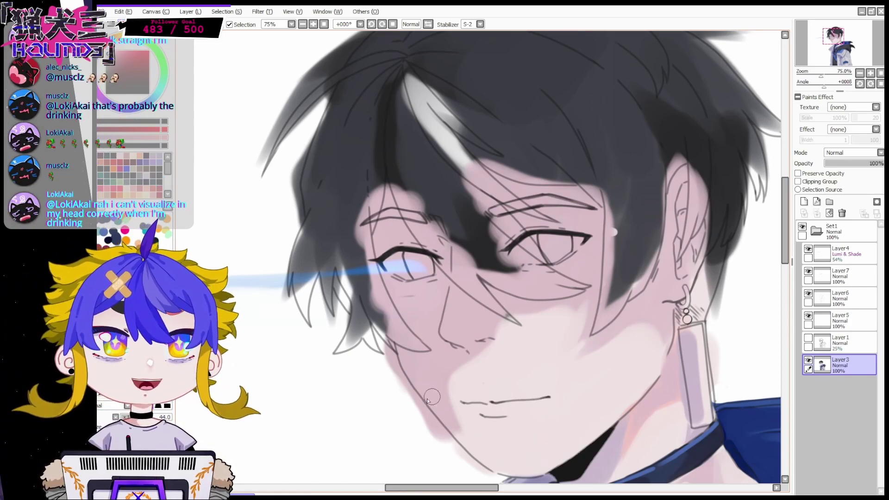
pyautogui.press(']')
pyautogui.press(']')
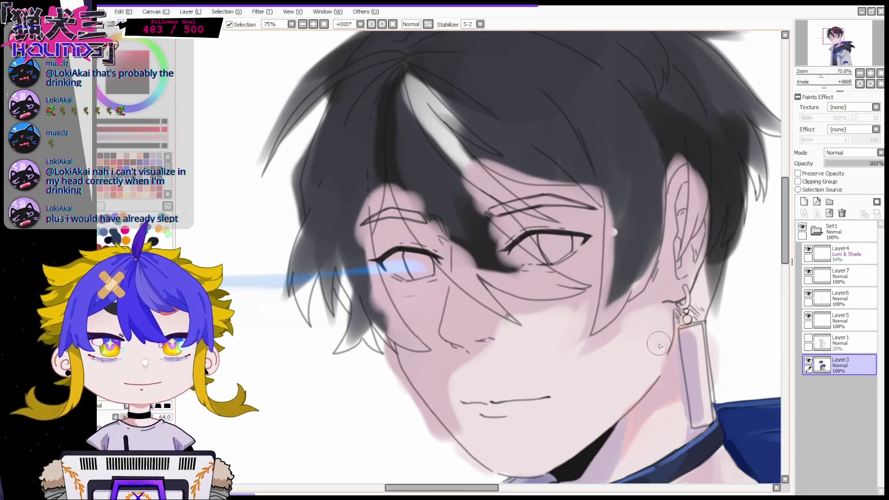
pyautogui.press('[')
pyautogui.press('[')
pyautogui.press('[')
pyautogui.moveTo(659, 269)
pyautogui.mouseDown()
pyautogui.moveTo(662, 291)
pyautogui.moveTo(674, 285)
pyautogui.moveTo(647, 291)
pyautogui.mouseUp()
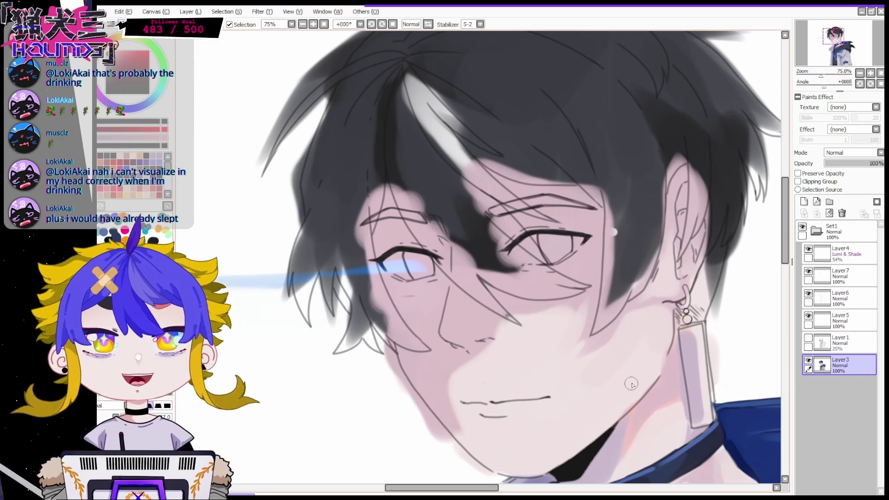
# Paint darker mauve shadows inside the ear, on the forehead beneath the fringe, and around the brows and eyelids
pyautogui.moveTo(681, 271)
pyautogui.mouseDown()
pyautogui.moveTo(688, 186)
pyautogui.moveTo(680, 271)
pyautogui.moveTo(678, 190)
pyautogui.mouseUp()
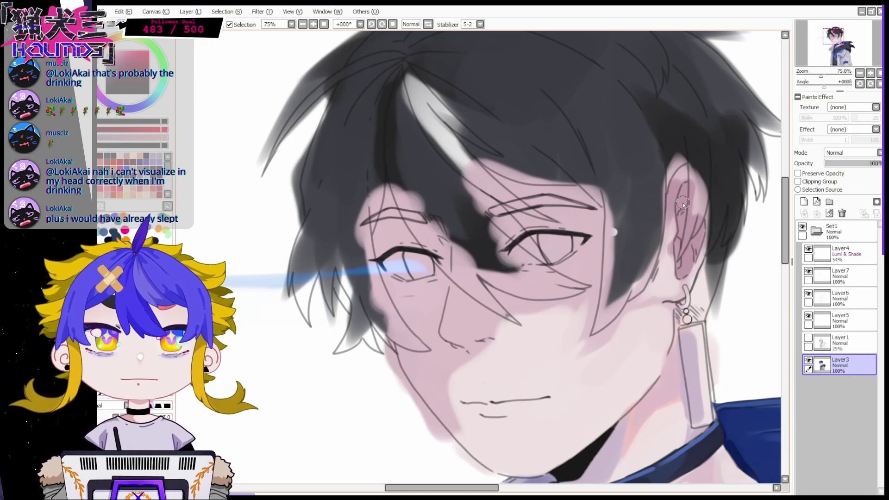
pyautogui.moveTo(487, 185)
pyautogui.mouseDown()
pyautogui.moveTo(563, 261)
pyautogui.moveTo(586, 194)
pyautogui.moveTo(609, 176)
pyautogui.moveTo(587, 194)
pyautogui.moveTo(561, 238)
pyautogui.moveTo(570, 237)
pyautogui.moveTo(541, 235)
pyautogui.mouseUp()
pyautogui.moveTo(379, 257)
pyautogui.mouseDown()
pyautogui.moveTo(419, 227)
pyautogui.moveTo(399, 214)
pyautogui.moveTo(387, 180)
pyautogui.mouseUp()
pyautogui.moveTo(407, 222); pyautogui.dragTo(420, 226)
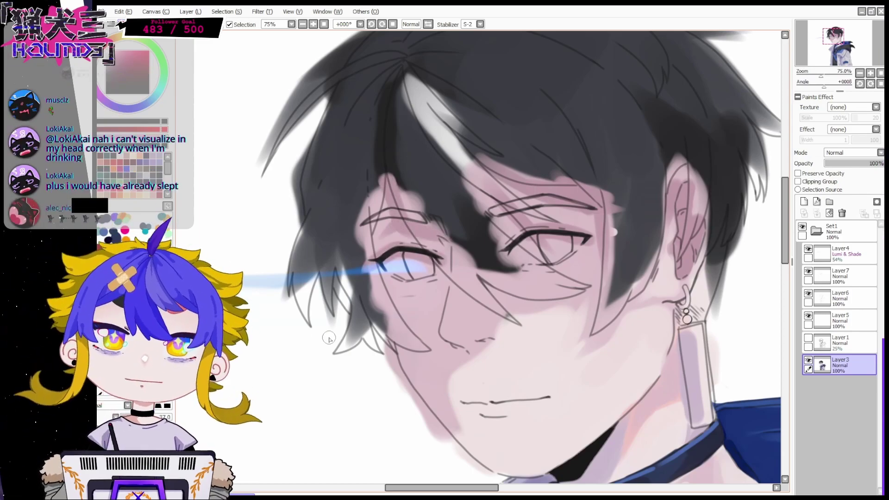
# Shade under both eyes and model the nose bridge, tip and underside with darker mauve
pyautogui.moveTo(447, 274); pyautogui.dragTo(432, 289)
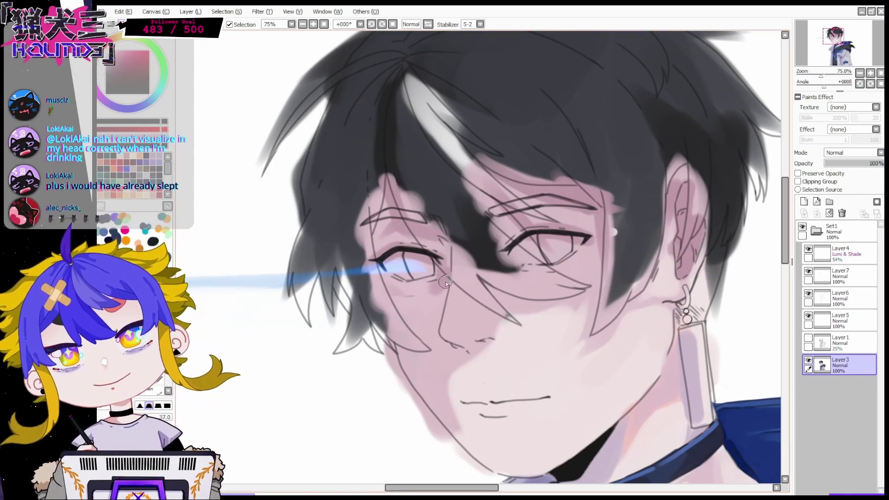
pyautogui.moveTo(487, 265); pyautogui.dragTo(553, 274)
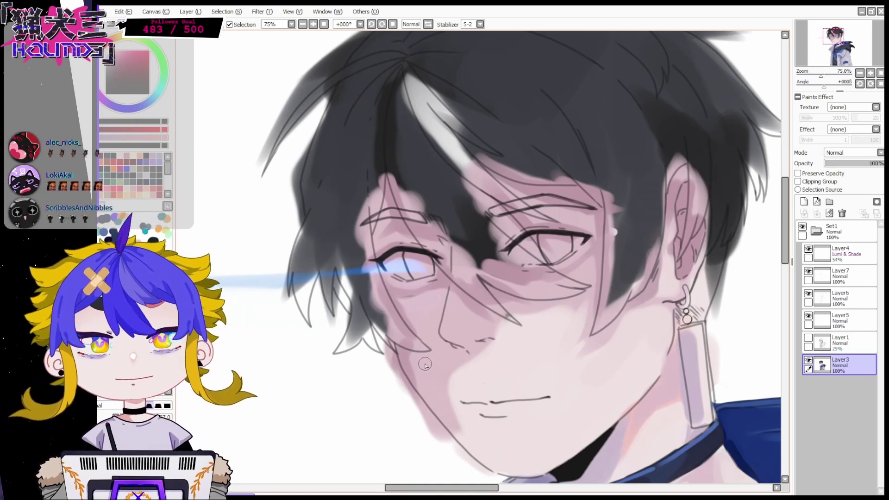
pyautogui.moveTo(457, 339)
pyautogui.mouseDown()
pyautogui.moveTo(477, 351)
pyautogui.moveTo(446, 327)
pyautogui.mouseUp()
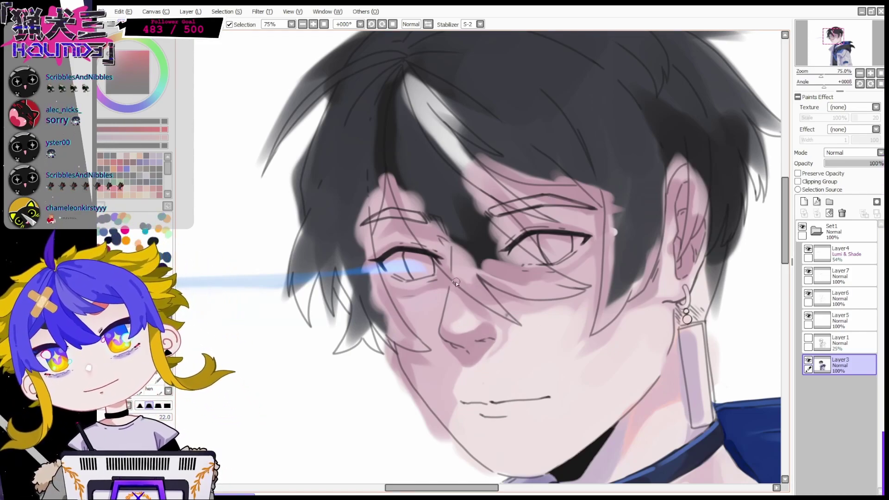
pyautogui.moveTo(440, 286)
pyautogui.mouseDown()
pyautogui.moveTo(431, 319)
pyautogui.moveTo(444, 340)
pyautogui.mouseUp()
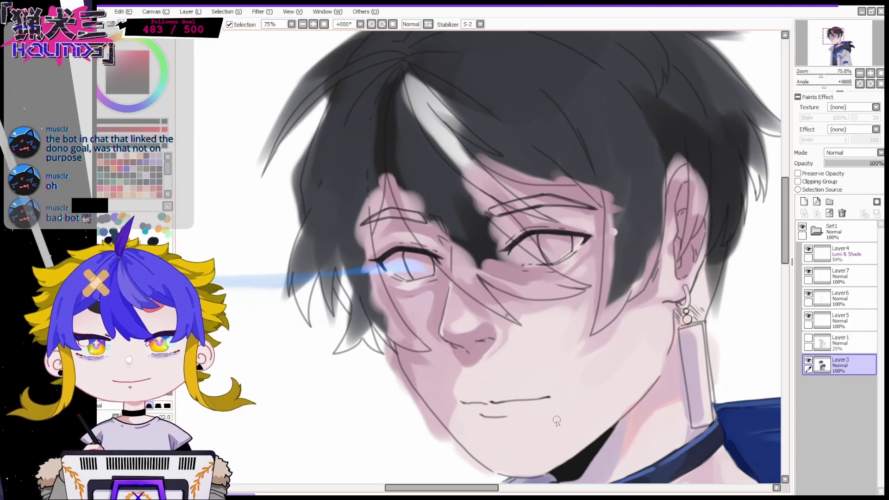
# Shade the upper lip, the area beneath the lower lip, and the far side of the chin with mauve-pink
pyautogui.press(']')
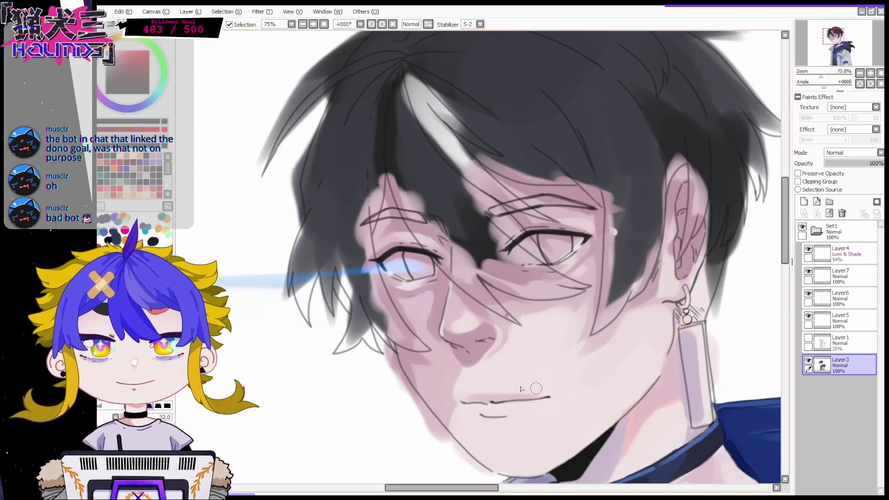
pyautogui.press(']')
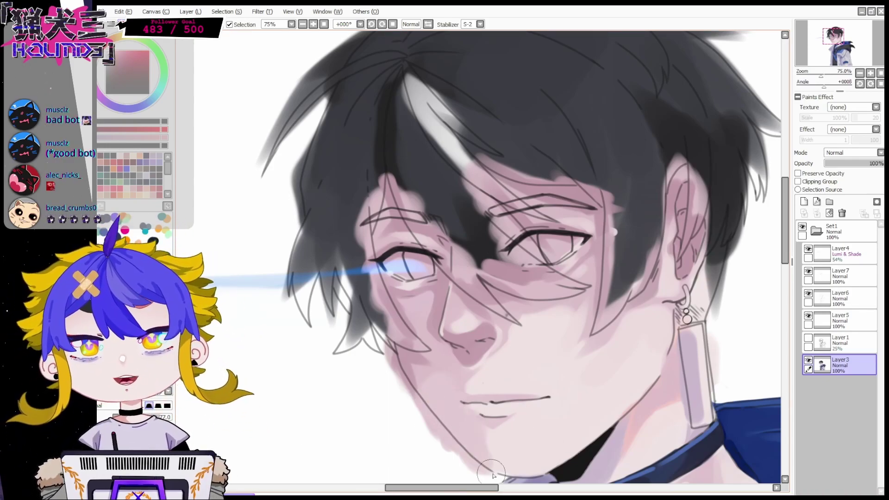
pyautogui.scroll(-2, 788, 274)
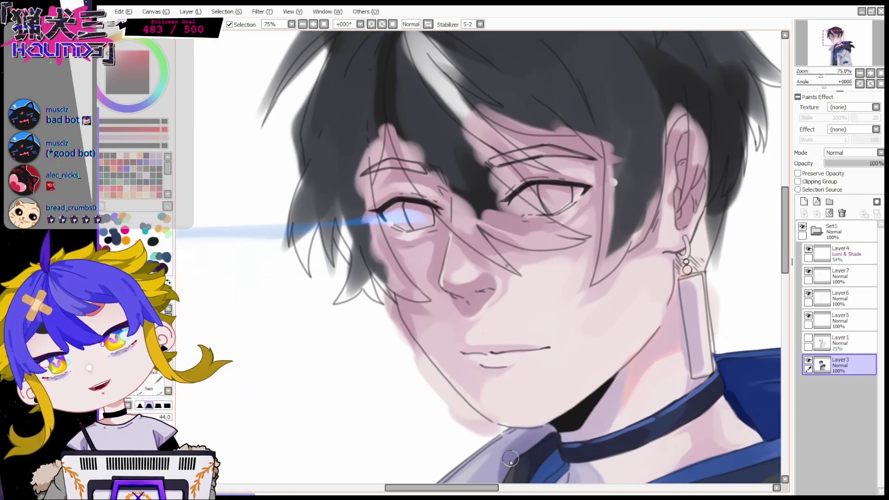
pyautogui.press('[')
pyautogui.press('[')
pyautogui.press('[')
pyautogui.press('[')
pyautogui.press('[')
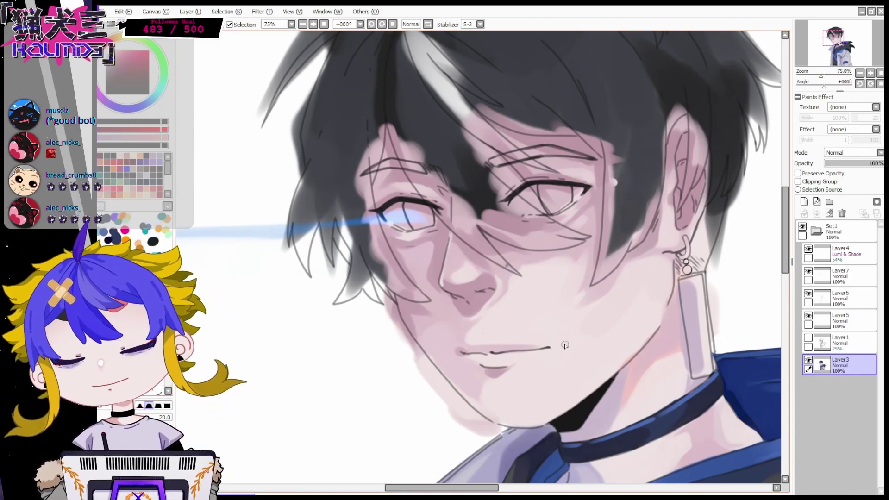
# Add a small mauve shadow at the near corner of the mouth
pyautogui.moveTo(553, 343); pyautogui.dragTo(547, 348)
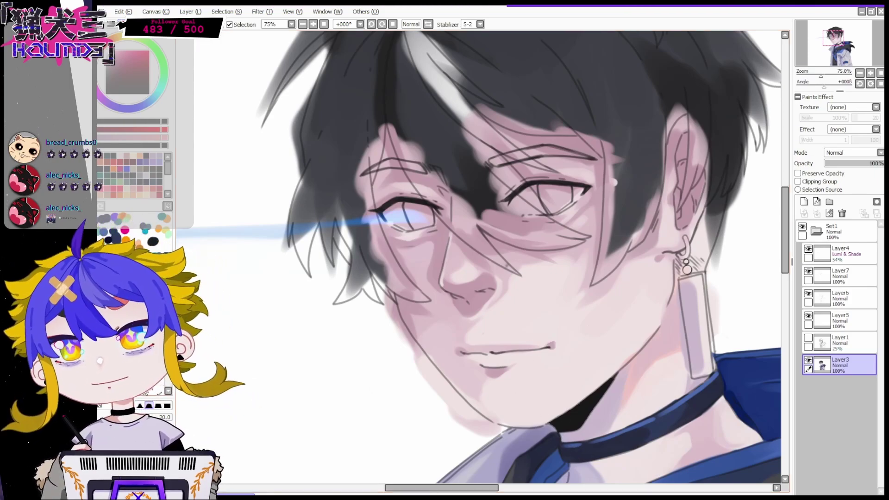
# Add a layer in Shade mode above the painting and airbrush soft violet shadow over the fringe, far eye and far cheek
pyautogui.click(804, 202)
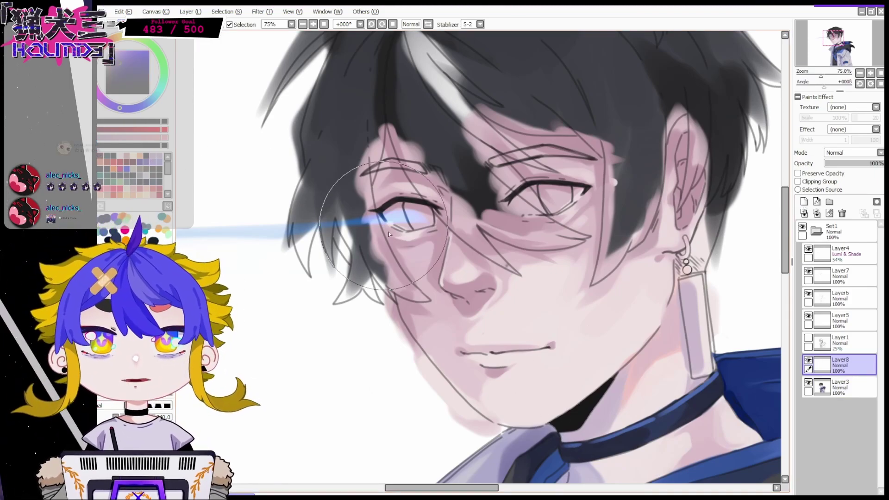
pyautogui.click(852, 152)
pyautogui.click(843, 187)
pyautogui.click(855, 152)
pyautogui.click(847, 198)
pyautogui.moveTo(440, 130); pyautogui.dragTo(380, 260)
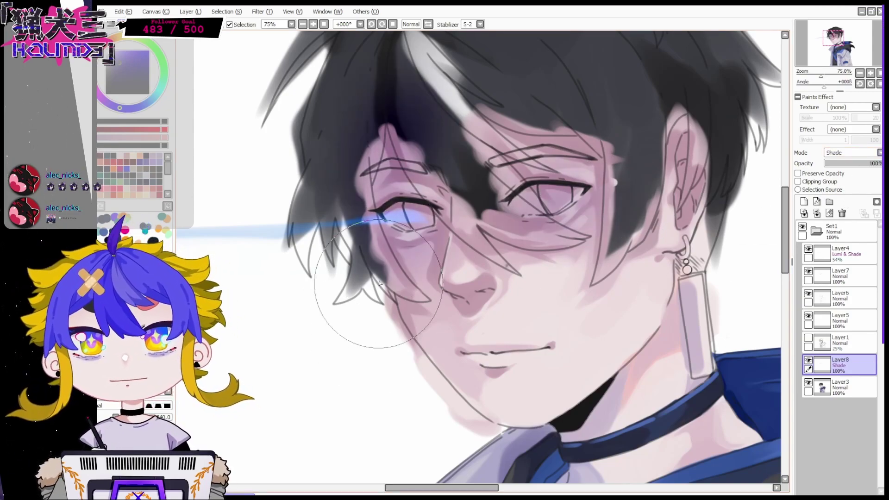
pyautogui.moveTo(465, 100); pyautogui.dragTo(389, 306)
# Lower the violet shading layer's opacity to 41%, compare the face with and without it, and merge it into the painting layer
pyautogui.press('e')
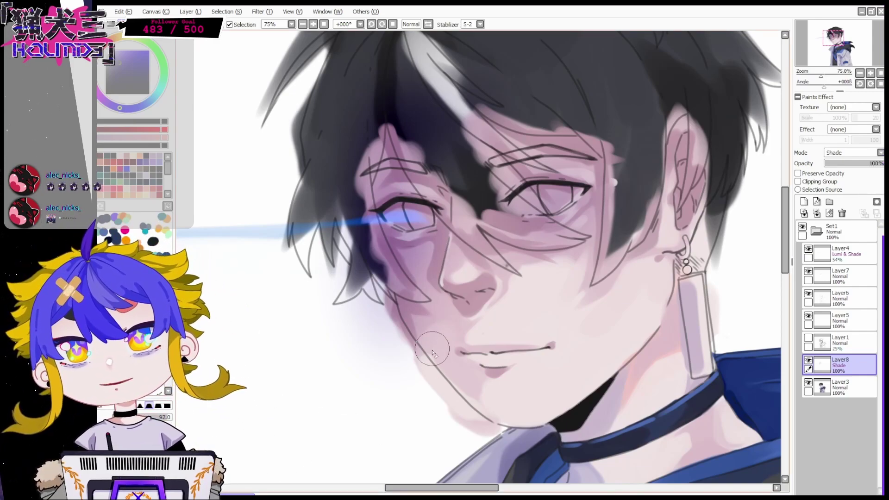
pyautogui.press('[')
pyautogui.press('[')
pyautogui.press('[')
pyautogui.press('[')
pyautogui.press('[')
pyautogui.press('[')
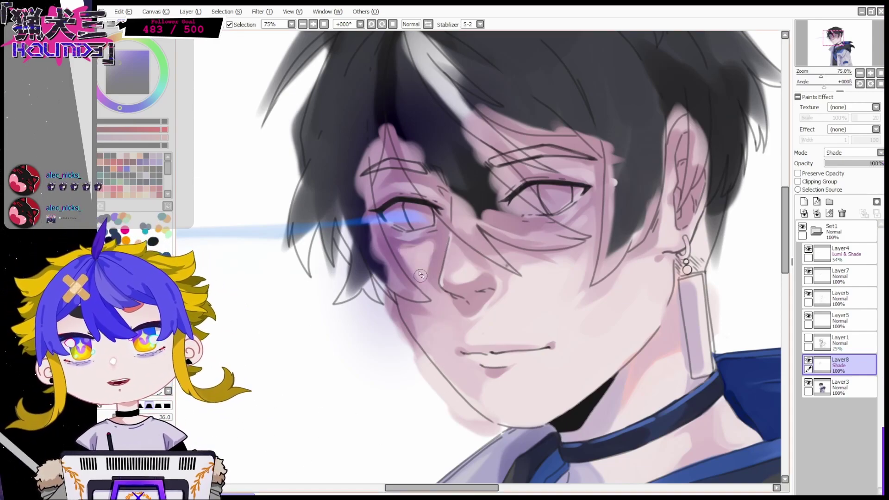
pyautogui.click(849, 163)
pyautogui.hotkey('ctrl', 'e')
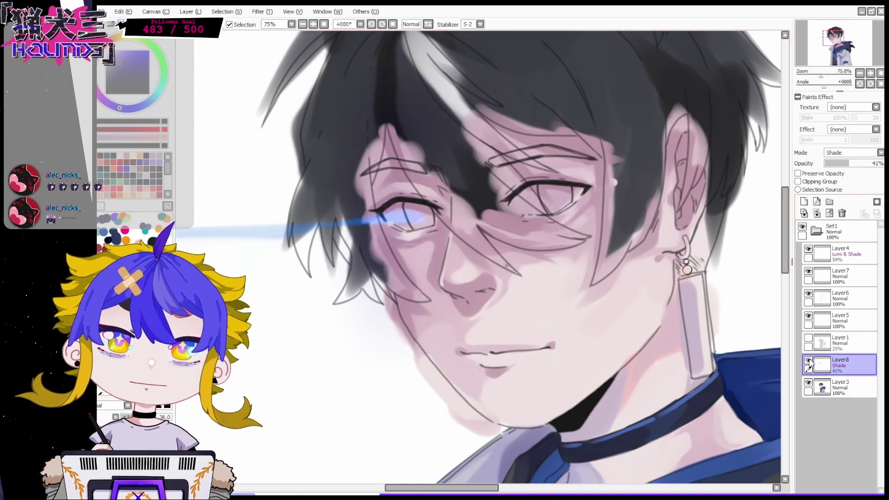
pyautogui.click(808, 360)
pyautogui.click(807, 362)
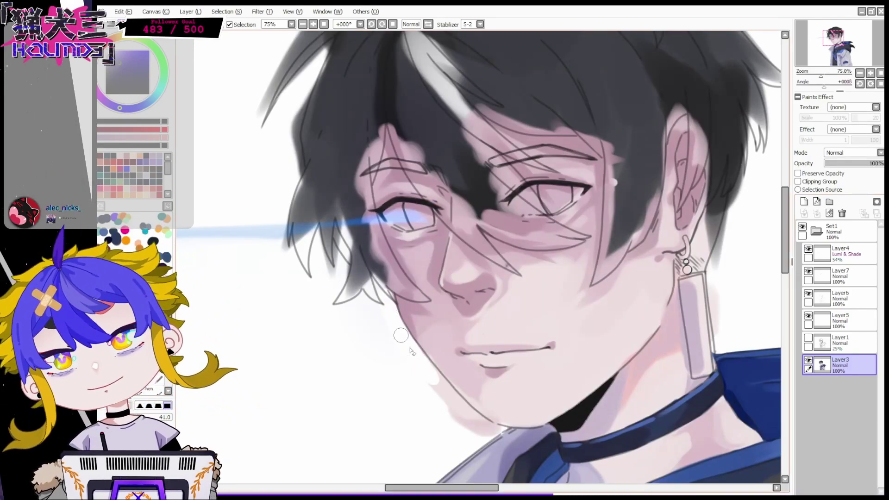
# Erase the stray skin colour and violet airbrush spill outside the far cheek, jawline and chin
pyautogui.moveTo(474, 424); pyautogui.dragTo(491, 431)
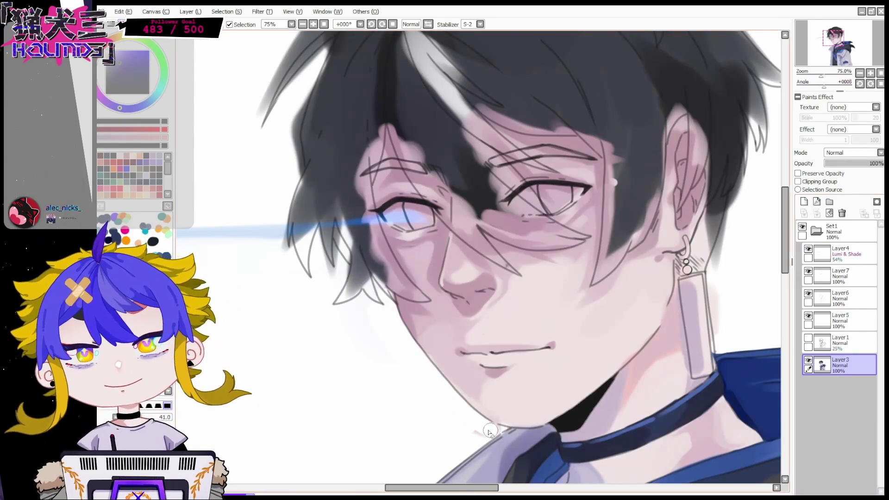
pyautogui.press('b')
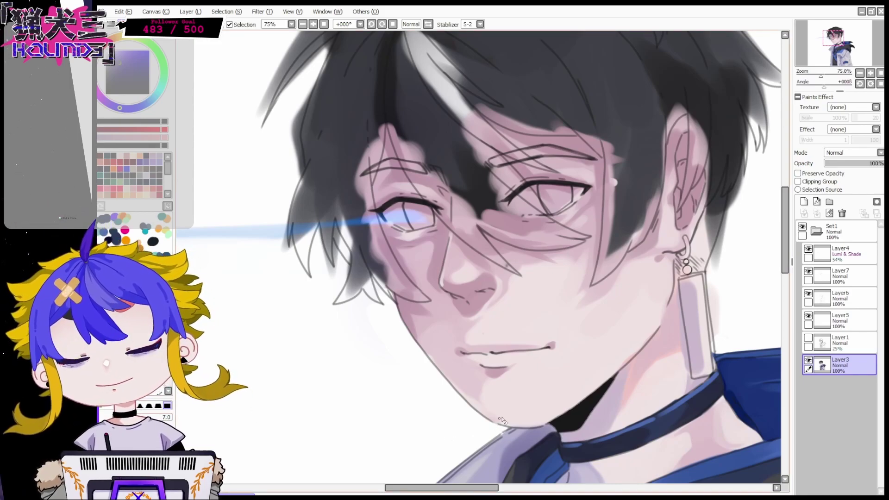
pyautogui.press('n')
pyautogui.rightClick(402, 316)
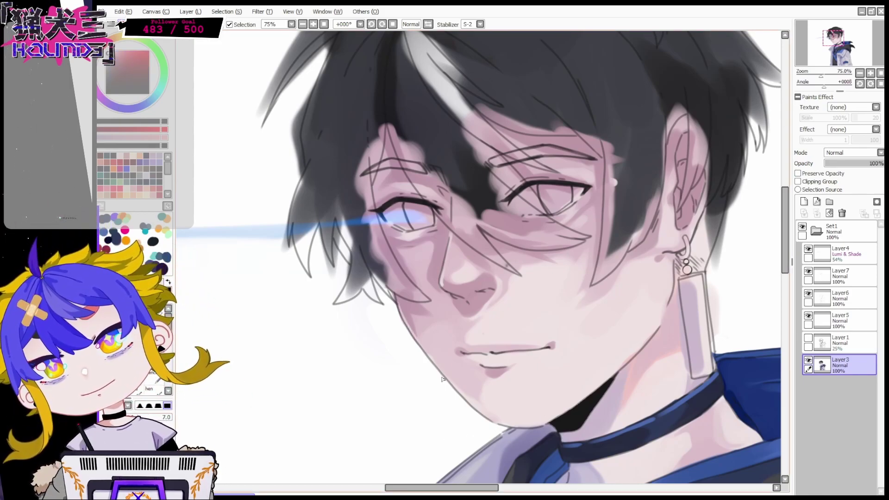
pyautogui.press('e')
pyautogui.moveTo(376, 335); pyautogui.dragTo(360, 306)
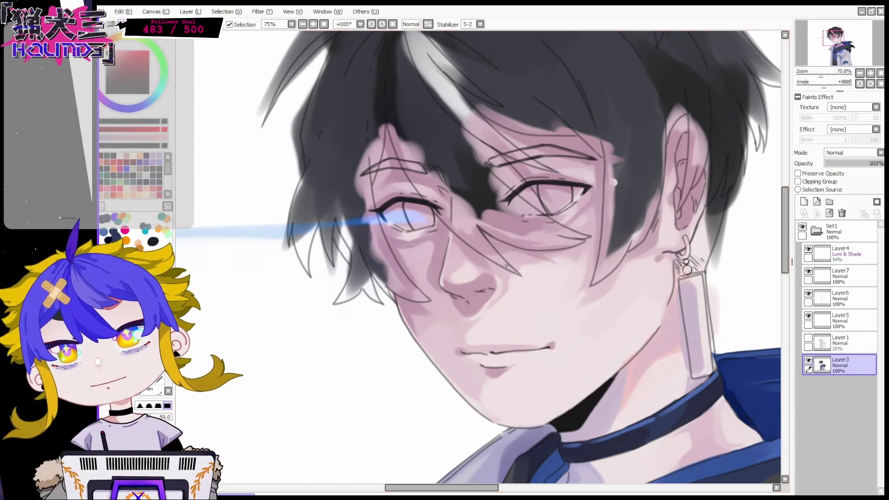
# Paint the whites of both eyes, with a pale lavender shadow beneath the upper lids
pyautogui.click(859, 73)
pyautogui.moveTo(833, 38); pyautogui.dragTo(832, 37)
pyautogui.doubleClick(870, 73)
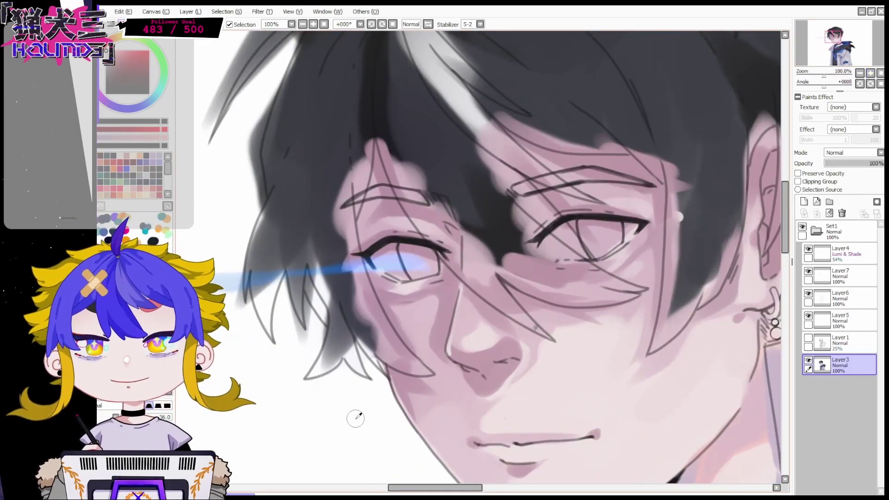
pyautogui.moveTo(393, 254)
pyautogui.mouseDown()
pyautogui.moveTo(404, 269)
pyautogui.moveTo(421, 269)
pyautogui.mouseUp()
pyautogui.moveTo(555, 246)
pyautogui.mouseDown()
pyautogui.moveTo(564, 235)
pyautogui.moveTo(618, 234)
pyautogui.mouseUp()
pyautogui.rightClick(492, 254)
pyautogui.press('[')
pyautogui.press('[')
pyautogui.press('[')
pyautogui.press('[')
pyautogui.moveTo(409, 251); pyautogui.dragTo(393, 252)
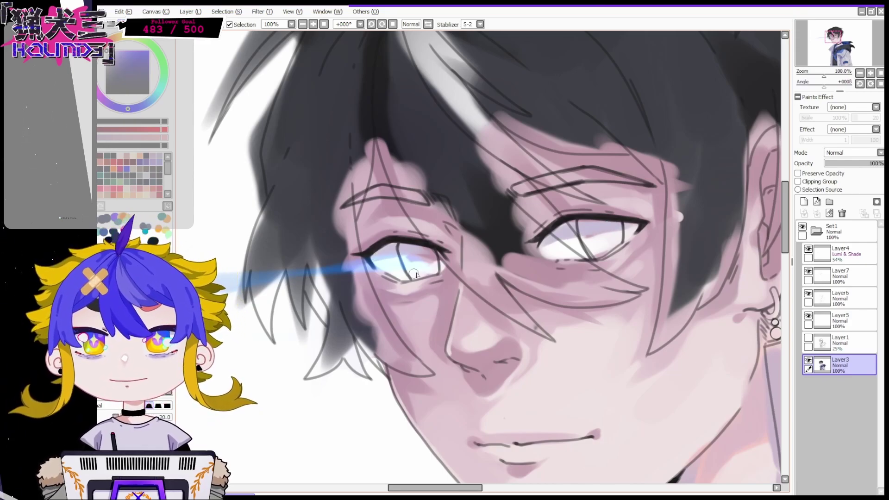
# Fill both irises with medium blue and shade their upper areas with a darker blue
pyautogui.moveTo(705, 383); pyautogui.dragTo(506, 187)
pyautogui.click(832, 35)
pyautogui.moveTo(462, 307)
pyautogui.mouseDown()
pyautogui.moveTo(468, 324)
pyautogui.moveTo(478, 327)
pyautogui.moveTo(461, 306)
pyautogui.moveTo(494, 331)
pyautogui.mouseUp()
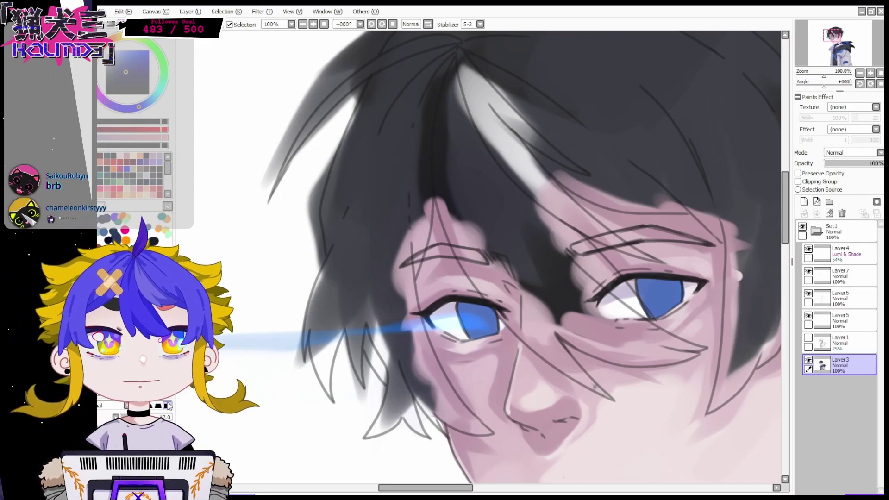
pyautogui.moveTo(640, 297)
pyautogui.mouseDown()
pyautogui.moveTo(679, 292)
pyautogui.moveTo(642, 294)
pyautogui.mouseUp()
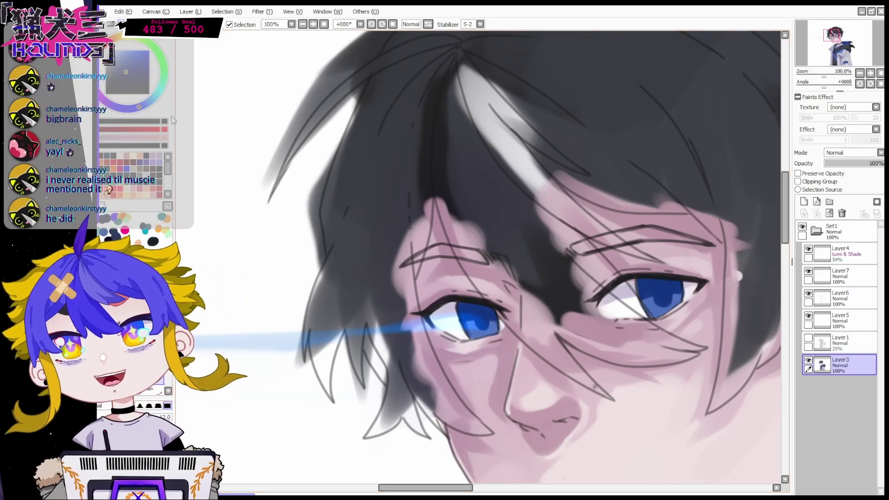
# Paint an oval deep navy pupil in the centre of each iris
pyautogui.press('pageup')
pyautogui.press('pageup')
pyautogui.moveTo(479, 376)
pyautogui.mouseDown()
pyautogui.moveTo(486, 385)
pyautogui.moveTo(479, 382)
pyautogui.mouseUp()
pyautogui.scroll(-1, 486, 393)
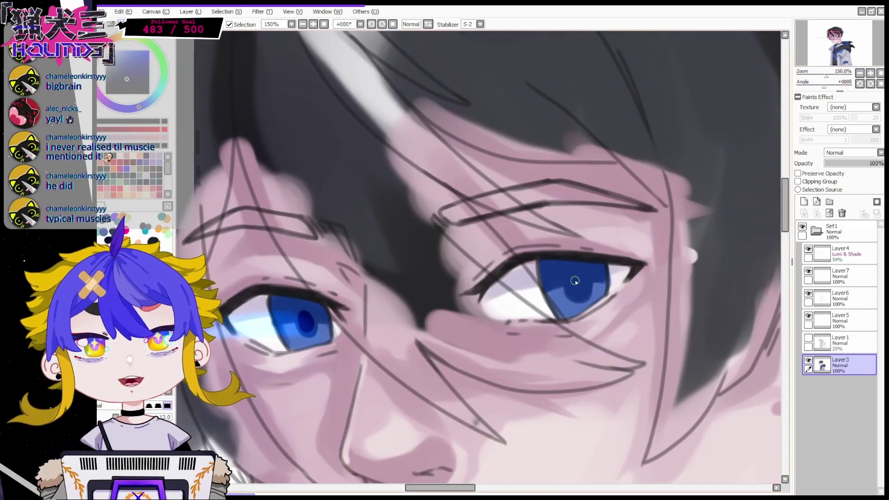
# Brighten the lower irises and add light reflections in both eyes on a new Overlay layer, and merge it into the painting layer
pyautogui.click(803, 202)
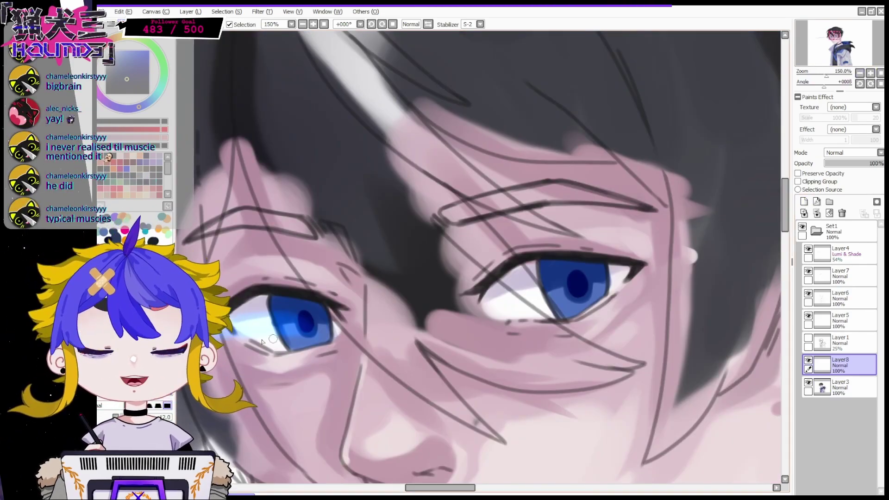
pyautogui.rightClick(623, 282)
pyautogui.moveTo(562, 302); pyautogui.dragTo(598, 294)
pyautogui.click(852, 153)
pyautogui.click(842, 183)
pyautogui.scroll(-1, 685, 138)
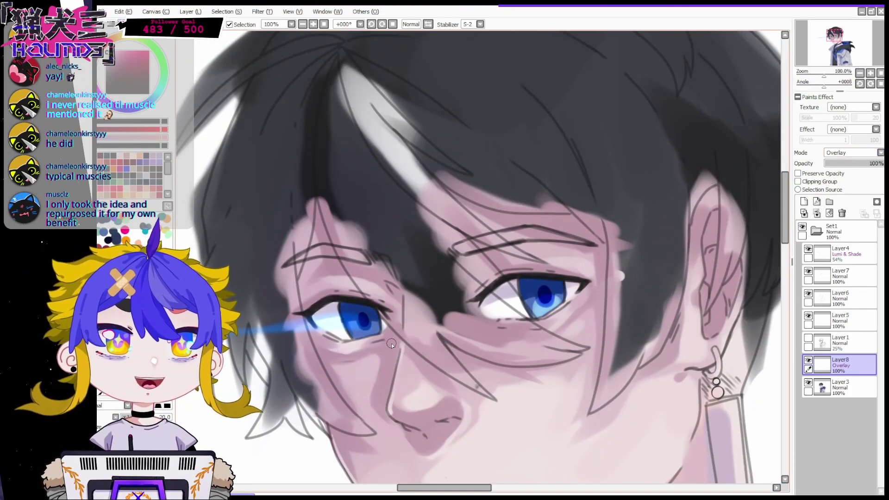
pyautogui.moveTo(355, 329); pyautogui.dragTo(371, 330)
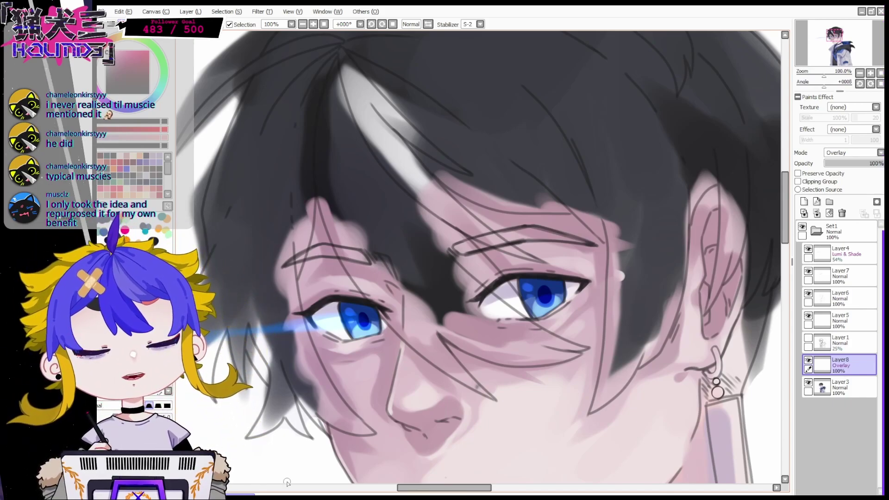
pyautogui.click(817, 212)
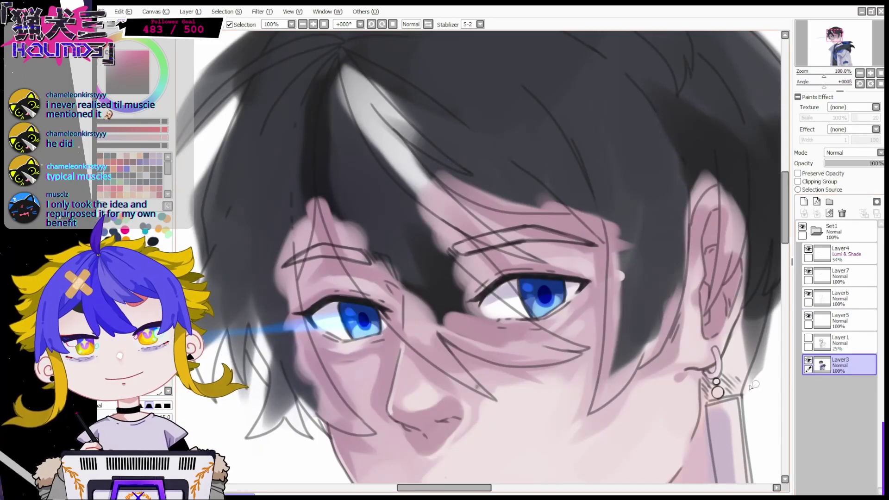
# Fill both eyebrows with near-black along the sketched shapes, with the canvas rotated to -33°
pyautogui.click(859, 73)
pyautogui.moveTo(859, 59); pyautogui.dragTo(858, 59)
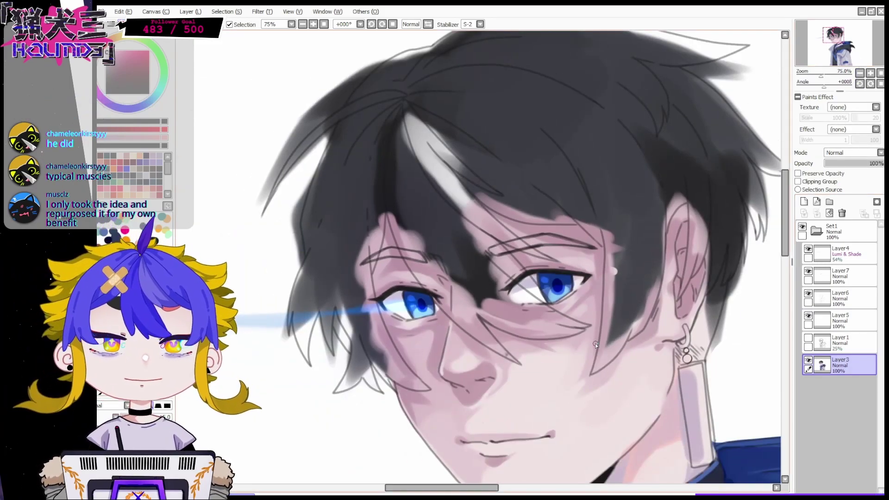
pyautogui.click(870, 73)
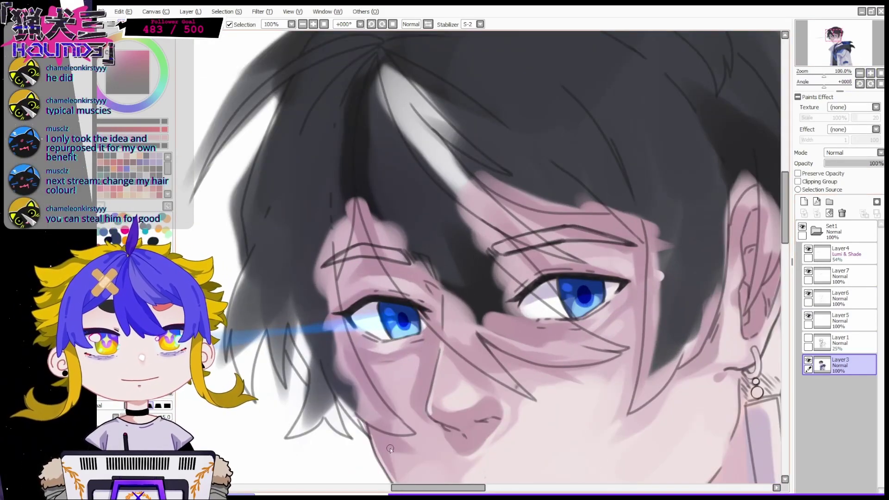
pyautogui.click(371, 24)
pyautogui.click(370, 24)
pyautogui.click(371, 24)
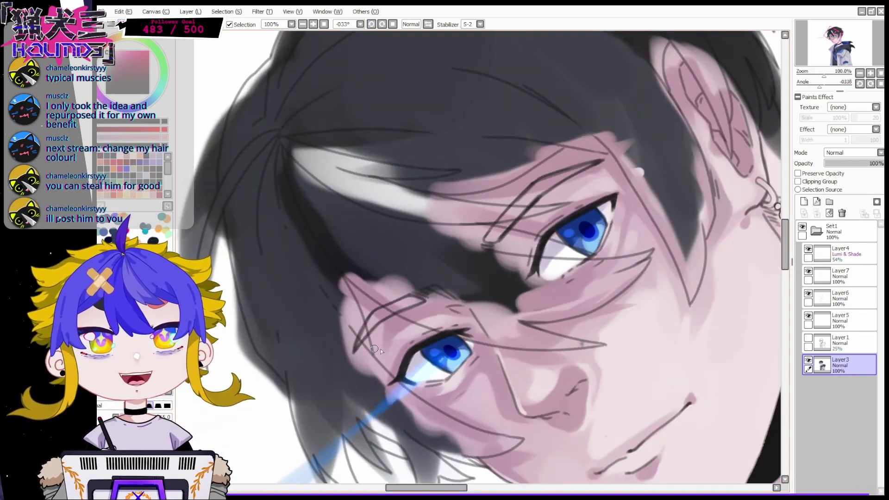
pyautogui.rightClick(492, 279)
pyautogui.moveTo(517, 203)
pyautogui.mouseDown()
pyautogui.moveTo(487, 237)
pyautogui.moveTo(521, 200)
pyautogui.moveTo(593, 163)
pyautogui.moveTo(547, 180)
pyautogui.mouseUp()
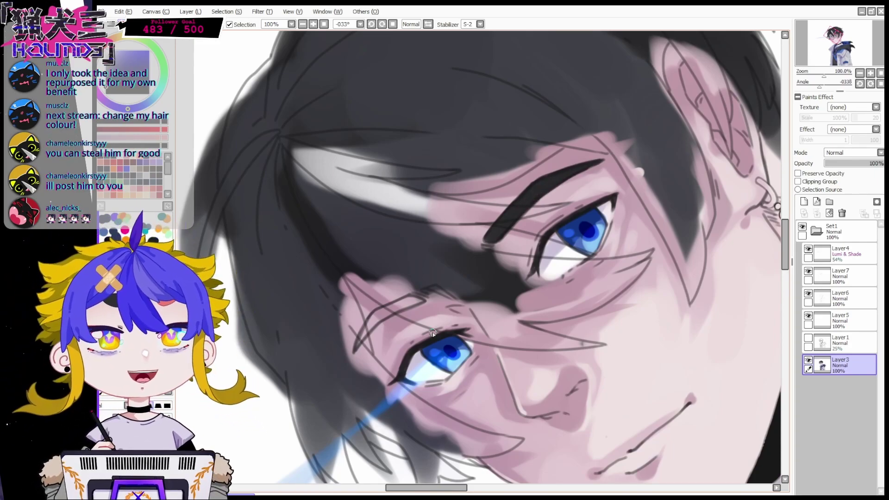
pyautogui.moveTo(373, 318)
pyautogui.mouseDown()
pyautogui.moveTo(364, 335)
pyautogui.moveTo(371, 318)
pyautogui.moveTo(420, 298)
pyautogui.mouseUp()
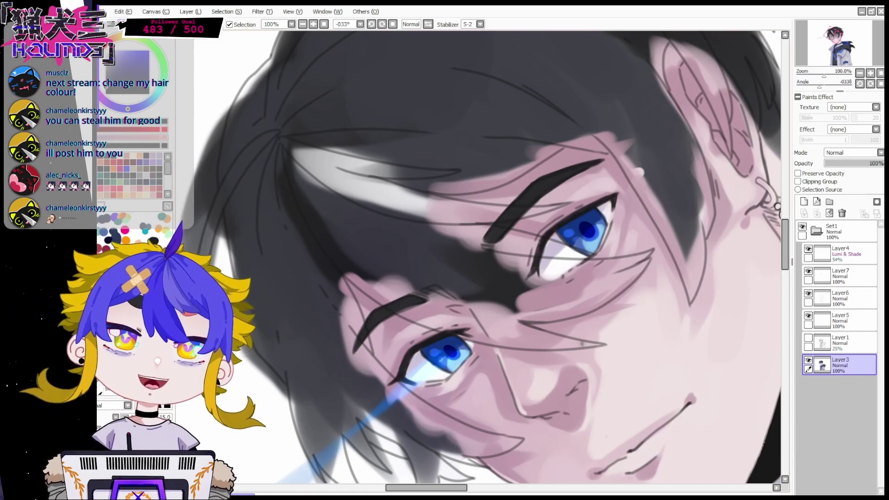
# Try the far eyebrow in light grey-white and judge it against the whole figure
pyautogui.moveTo(364, 334); pyautogui.dragTo(418, 299)
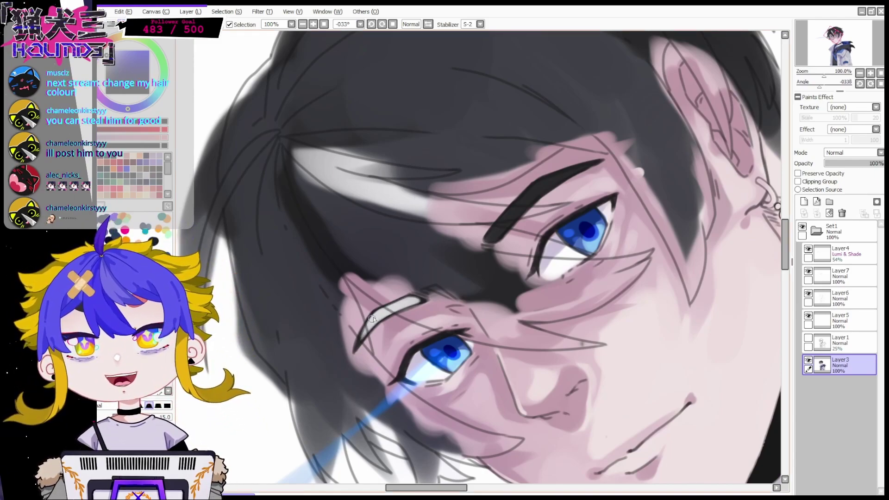
pyautogui.press('Home')
pyautogui.scroll(5, 851, 48)
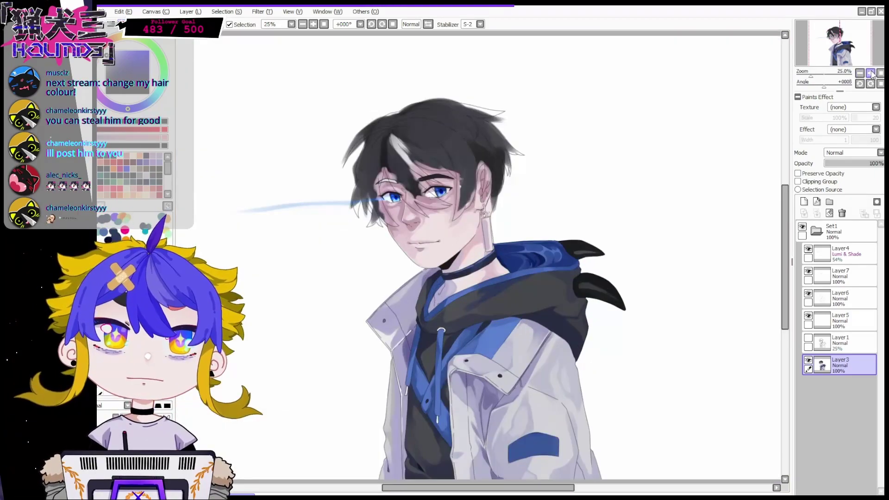
pyautogui.click(829, 37)
pyautogui.scroll(2, 533, 204)
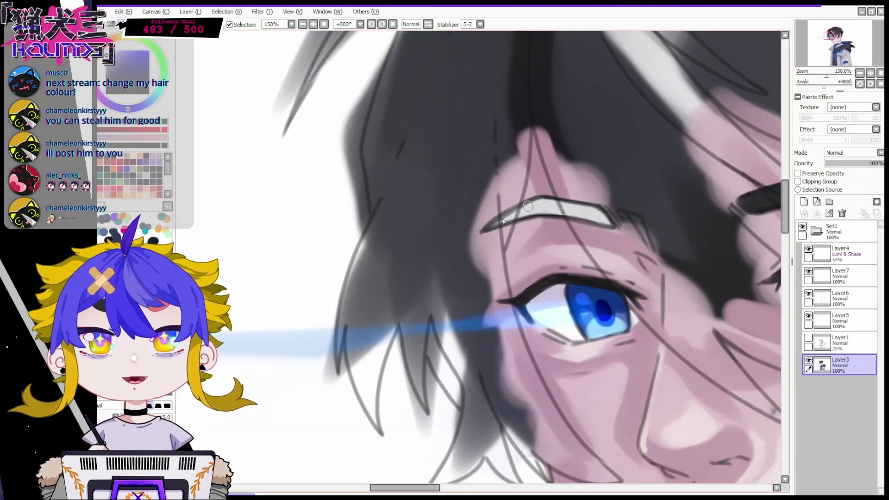
pyautogui.press('Home')
# Repaint the whole far eyebrow in near-black to match the near one
pyautogui.moveTo(840, 42); pyautogui.dragTo(831, 37)
pyautogui.scroll(6, 412, 140)
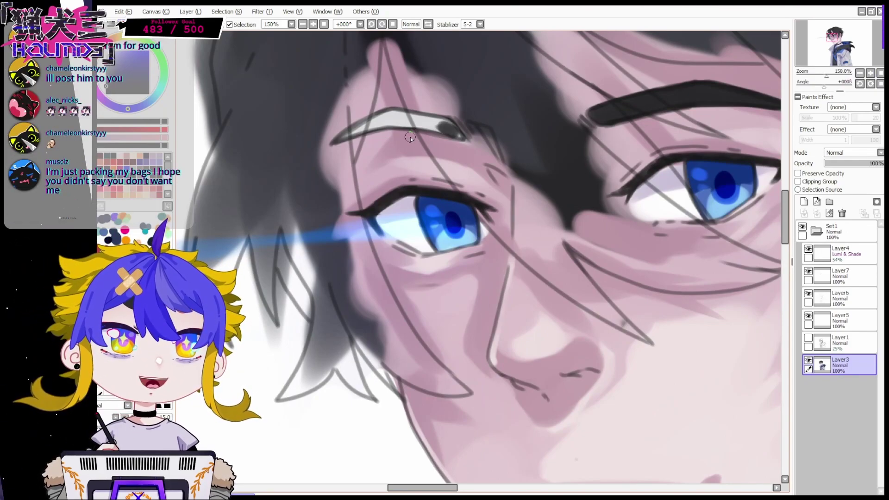
pyautogui.moveTo(334, 140)
pyautogui.mouseDown()
pyautogui.moveTo(387, 114)
pyautogui.moveTo(444, 117)
pyautogui.mouseUp()
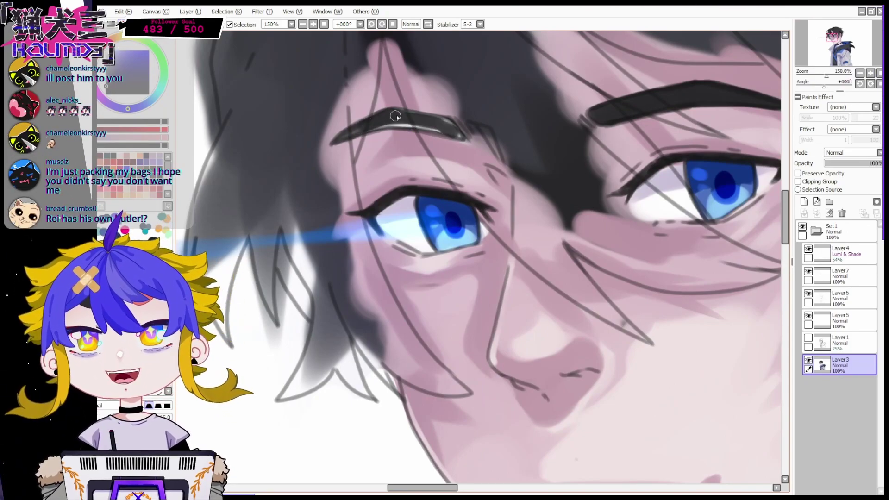
pyautogui.moveTo(388, 110); pyautogui.dragTo(442, 120)
pyautogui.moveTo(377, 127)
pyautogui.mouseDown()
pyautogui.moveTo(445, 121)
pyautogui.moveTo(457, 132)
pyautogui.mouseUp()
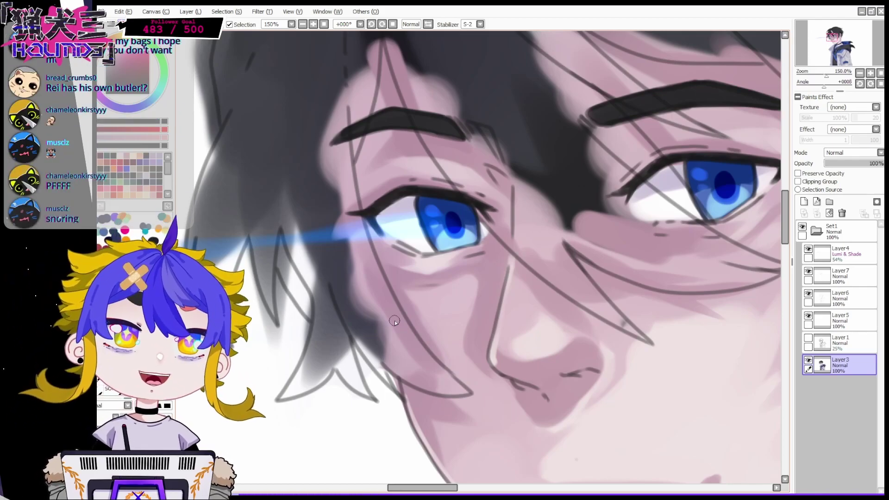
# Outline the long strand falling between the eyes in near-black on a new layer above the painting layer, rotating the canvas to +45°
pyautogui.scroll(-1, 395, 320)
pyautogui.moveTo(394, 320); pyautogui.dragTo(380, 364)
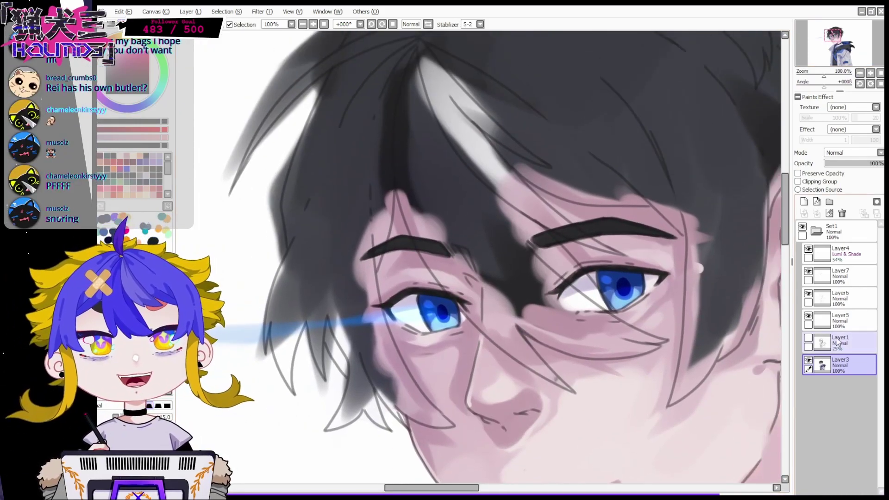
pyautogui.click(808, 361)
pyautogui.click(808, 360)
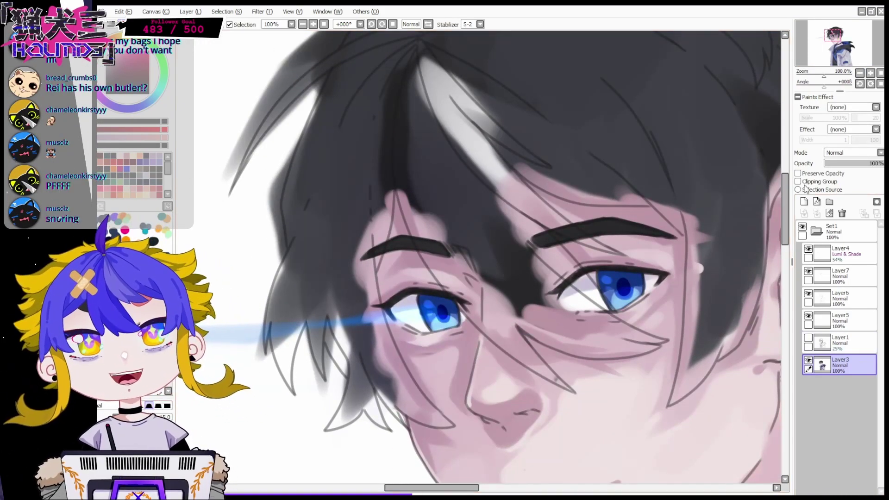
pyautogui.click(803, 201)
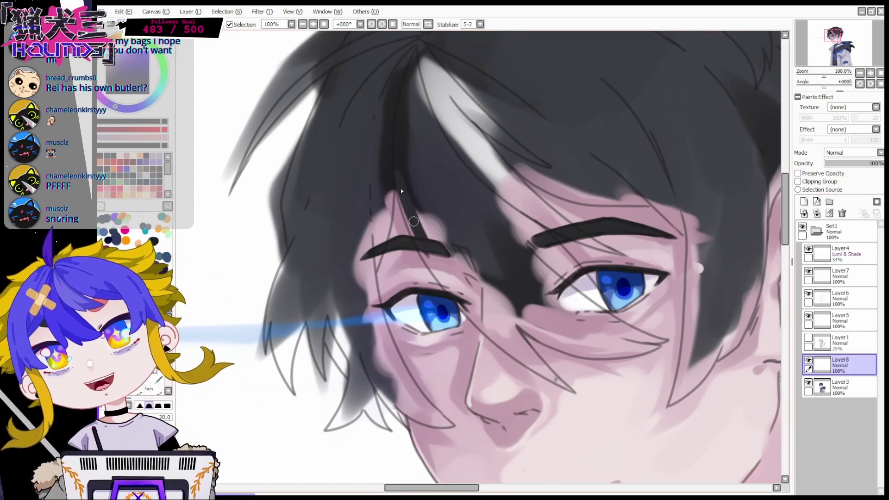
pyautogui.click(382, 24)
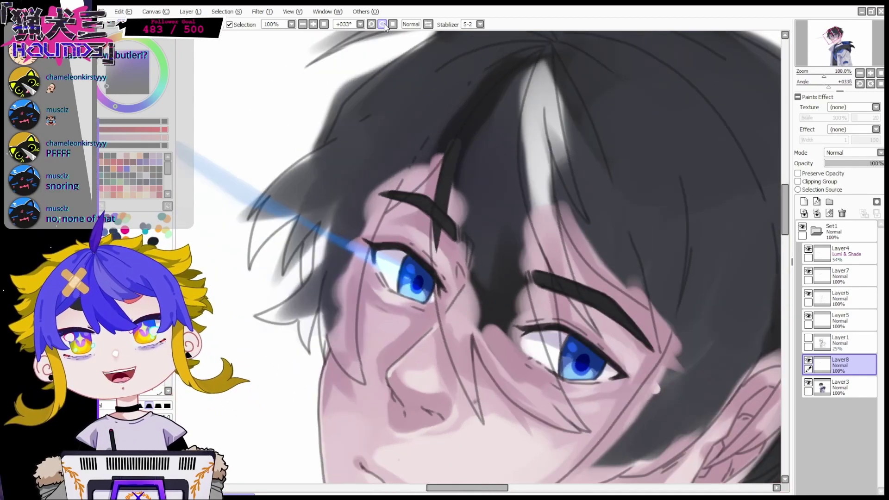
pyautogui.moveTo(439, 273); pyautogui.dragTo(459, 373)
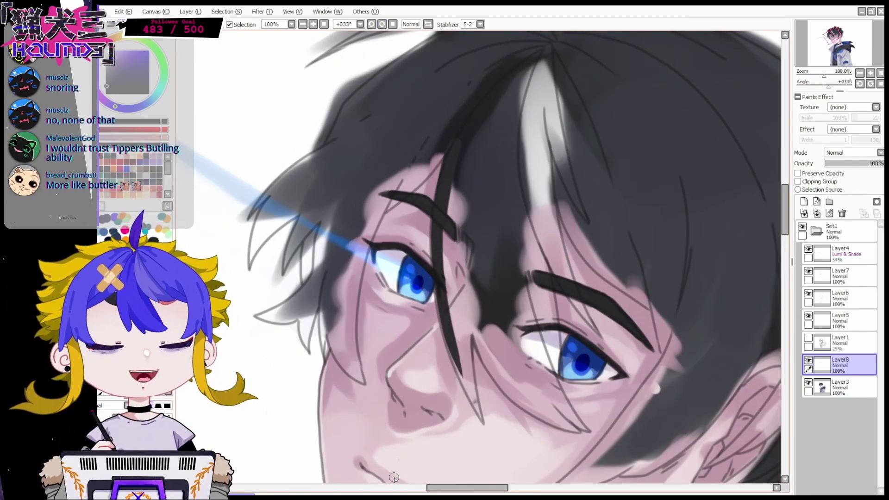
pyautogui.click(382, 24)
pyautogui.moveTo(430, 277)
pyautogui.mouseDown()
pyautogui.moveTo(429, 326)
pyautogui.moveTo(451, 422)
pyautogui.mouseUp()
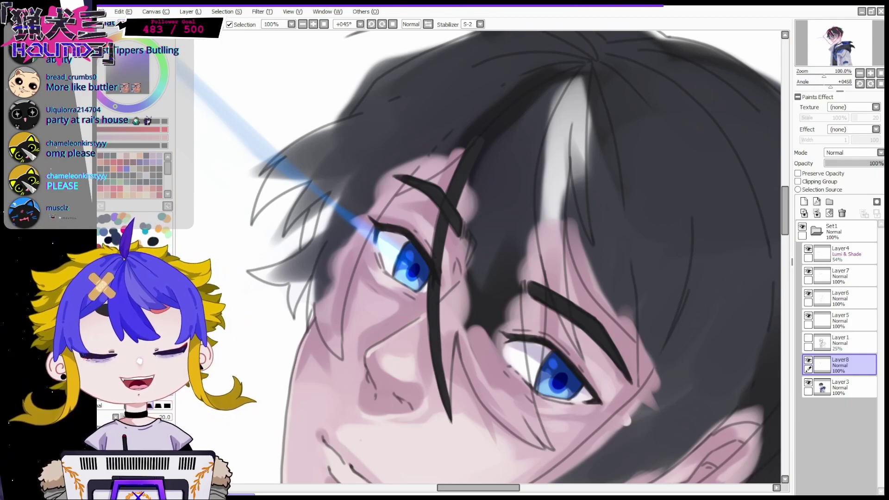
# Outline the pointed strands crossing the nose bridge and the far eye, up to the hairline, in near-black
pyautogui.moveTo(456, 320); pyautogui.dragTo(445, 394)
pyautogui.moveTo(459, 306)
pyautogui.mouseDown()
pyautogui.moveTo(491, 409)
pyautogui.moveTo(470, 366)
pyautogui.moveTo(499, 414)
pyautogui.moveTo(552, 450)
pyautogui.mouseUp()
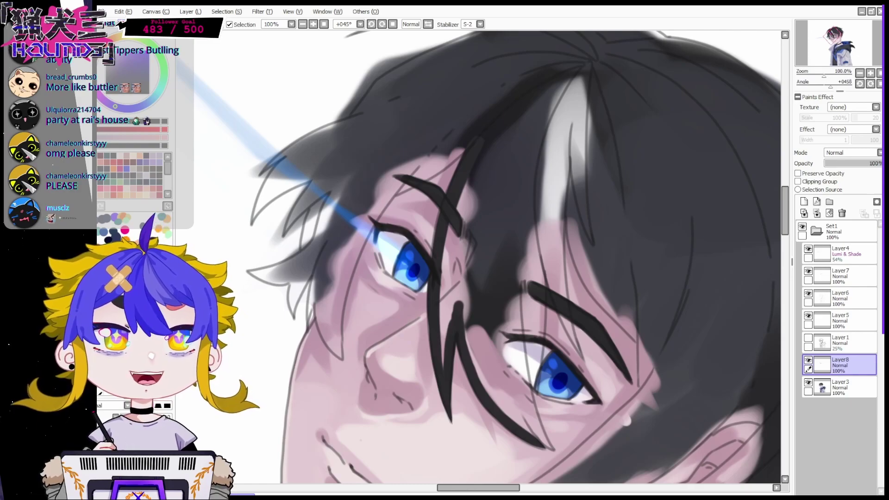
pyautogui.moveTo(517, 399)
pyautogui.mouseDown()
pyautogui.moveTo(547, 445)
pyautogui.moveTo(526, 354)
pyautogui.mouseUp()
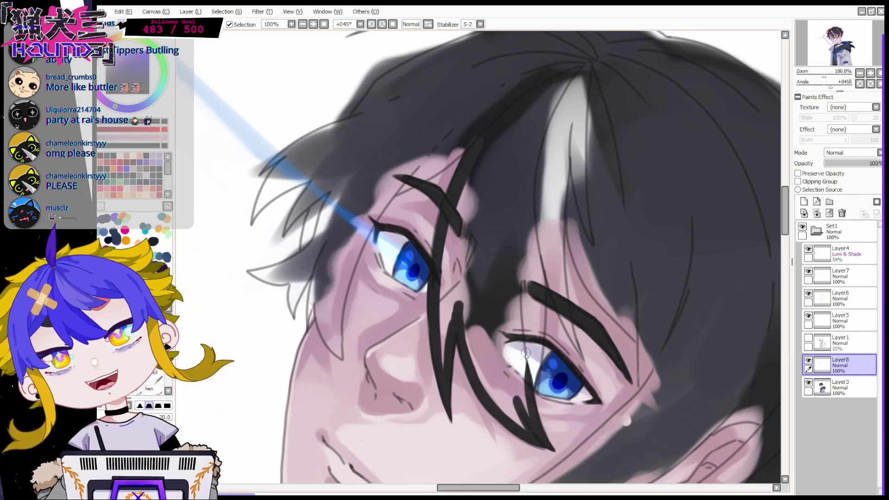
pyautogui.moveTo(540, 304); pyautogui.dragTo(537, 238)
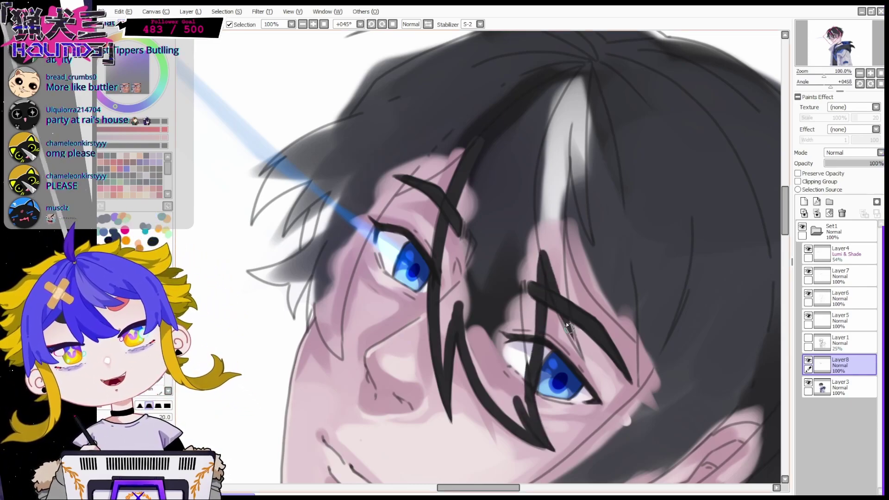
pyautogui.moveTo(567, 298); pyautogui.dragTo(556, 196)
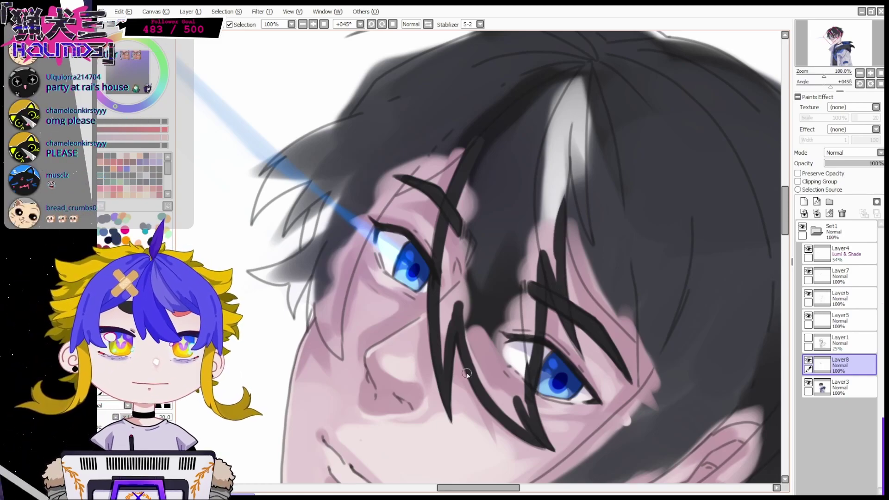
pyautogui.moveTo(585, 277)
pyautogui.mouseDown()
pyautogui.moveTo(643, 364)
pyautogui.moveTo(641, 406)
pyautogui.mouseUp()
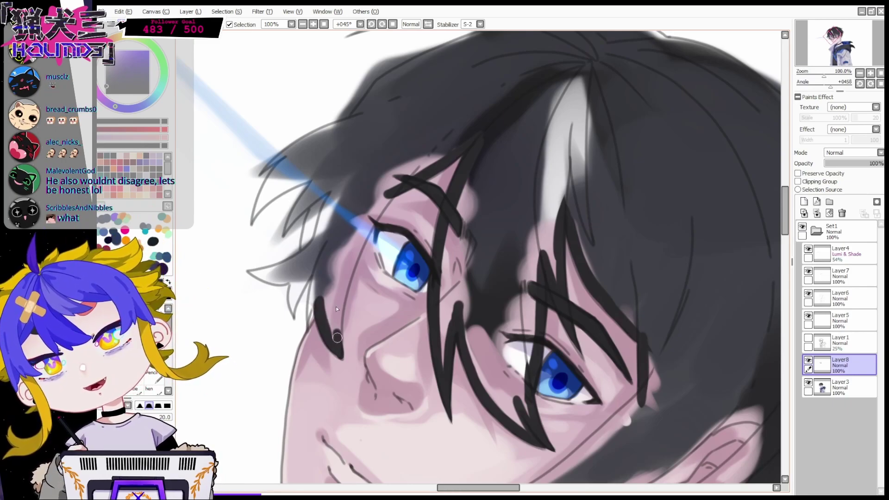
# Outline and fill the pointed locks beside the near eye and cheek in near-black, with the canvas at +11° and 200% zoom
pyautogui.moveTo(345, 280); pyautogui.dragTo(385, 199)
pyautogui.moveTo(383, 346); pyautogui.dragTo(448, 384)
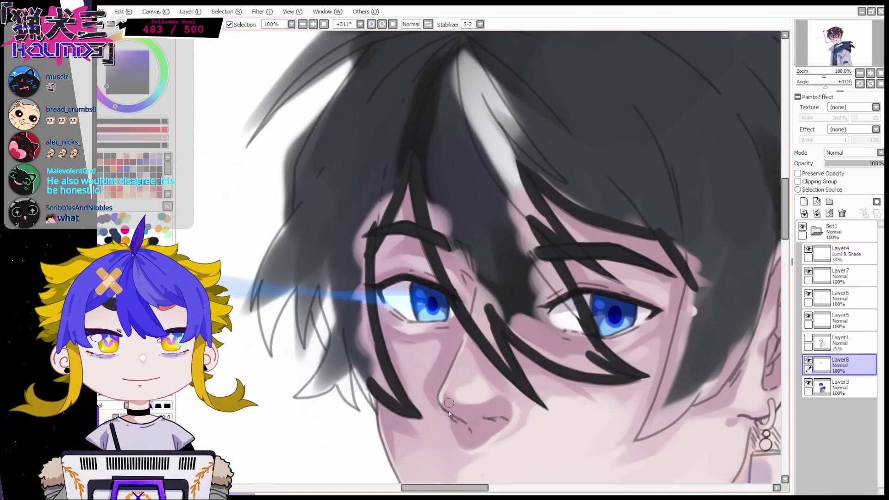
pyautogui.moveTo(473, 470)
pyautogui.mouseDown()
pyautogui.moveTo(581, 470)
pyautogui.moveTo(590, 413)
pyautogui.mouseUp()
pyautogui.press('pageup')
pyautogui.press('pageup')
pyautogui.moveTo(414, 306)
pyautogui.mouseDown()
pyautogui.moveTo(390, 226)
pyautogui.moveTo(422, 291)
pyautogui.mouseUp()
pyautogui.moveTo(386, 389); pyautogui.dragTo(419, 335)
pyautogui.moveTo(358, 408)
pyautogui.mouseDown()
pyautogui.moveTo(428, 310)
pyautogui.moveTo(362, 410)
pyautogui.moveTo(427, 375)
pyautogui.moveTo(443, 345)
pyautogui.moveTo(434, 370)
pyautogui.moveTo(485, 445)
pyautogui.mouseUp()
pyautogui.moveTo(451, 340)
pyautogui.mouseDown()
pyautogui.moveTo(456, 402)
pyautogui.moveTo(428, 347)
pyautogui.mouseUp()
pyautogui.moveTo(467, 324); pyautogui.dragTo(501, 420)
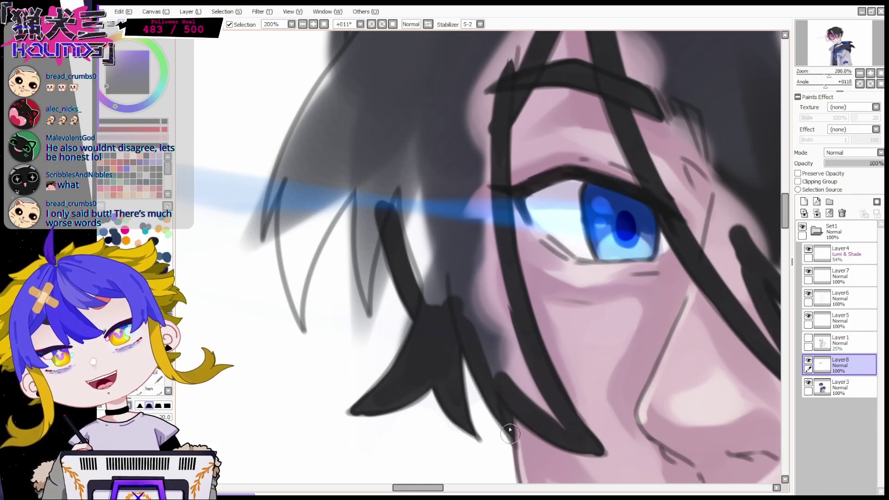
pyautogui.moveTo(551, 422)
pyautogui.mouseDown()
pyautogui.moveTo(486, 296)
pyautogui.moveTo(463, 273)
pyautogui.mouseUp()
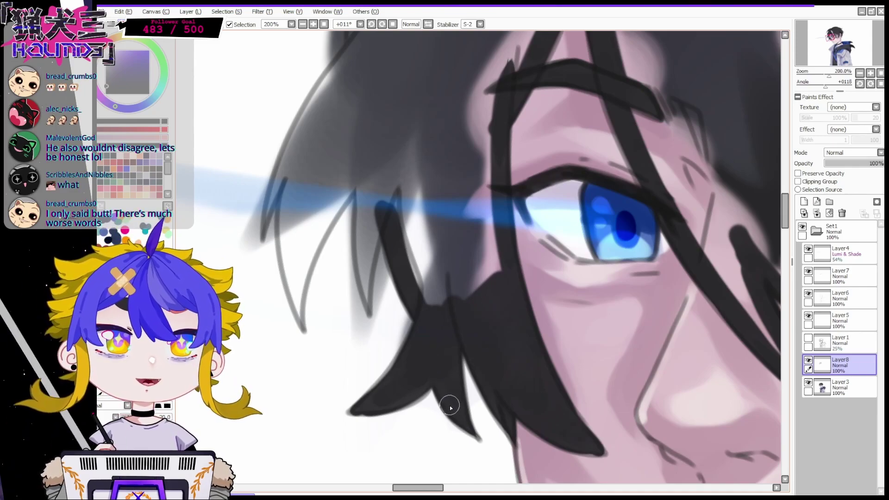
# Paint the outermost pointed hair tips beyond the near eye in near-black along the sketch lines
pyautogui.moveTo(363, 182)
pyautogui.mouseDown()
pyautogui.moveTo(368, 301)
pyautogui.moveTo(361, 243)
pyautogui.mouseUp()
pyautogui.moveTo(366, 315); pyautogui.dragTo(366, 277)
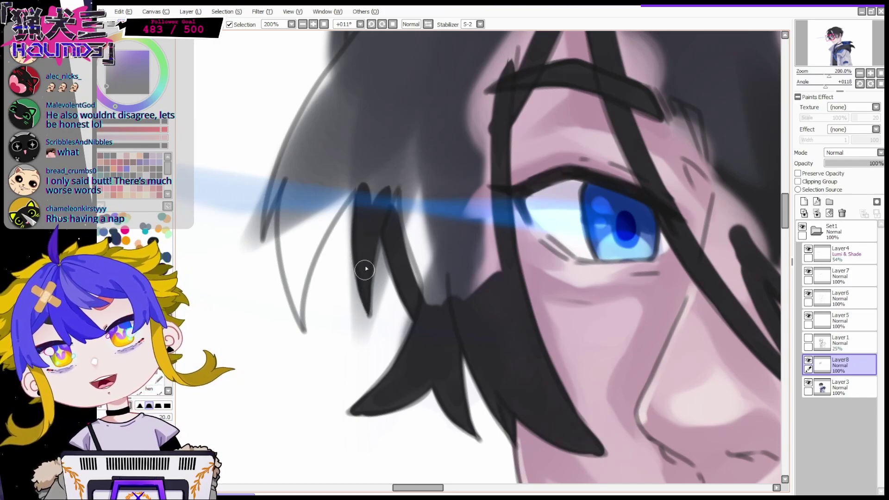
pyautogui.moveTo(432, 487); pyautogui.dragTo(417, 487)
pyautogui.moveTo(464, 173)
pyautogui.mouseDown()
pyautogui.moveTo(475, 335)
pyautogui.moveTo(487, 210)
pyautogui.moveTo(510, 199)
pyautogui.moveTo(469, 159)
pyautogui.moveTo(438, 221)
pyautogui.moveTo(432, 242)
pyautogui.mouseUp()
pyautogui.moveTo(785, 218); pyautogui.dragTo(785, 203)
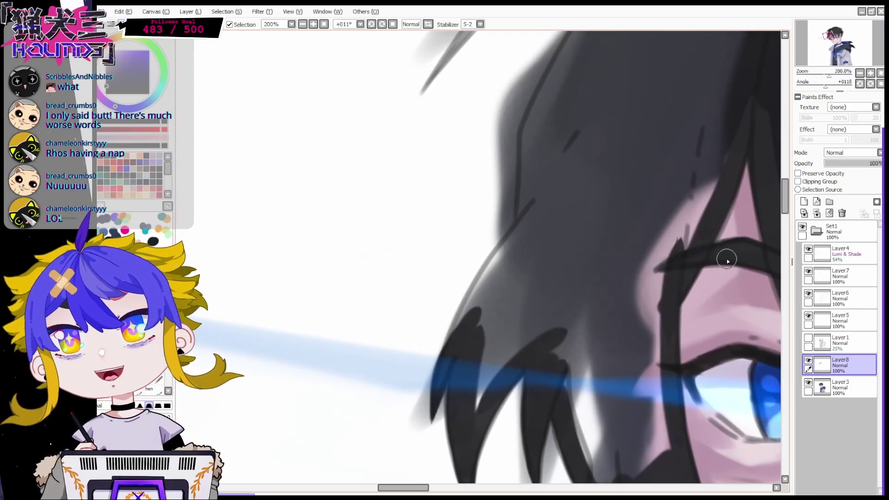
# Outline the outer edge of the near-side hair in near-black from the tips up towards the crown
pyautogui.moveTo(441, 369)
pyautogui.mouseDown()
pyautogui.moveTo(478, 289)
pyautogui.moveTo(541, 201)
pyautogui.mouseUp()
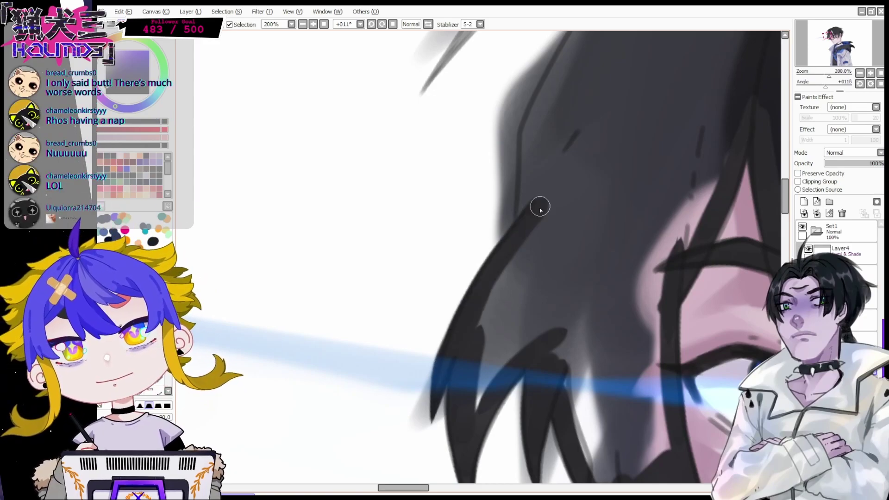
pyautogui.moveTo(785, 196); pyautogui.dragTo(785, 181)
pyautogui.moveTo(525, 389)
pyautogui.mouseDown()
pyautogui.moveTo(526, 313)
pyautogui.moveTo(689, 61)
pyautogui.mouseUp()
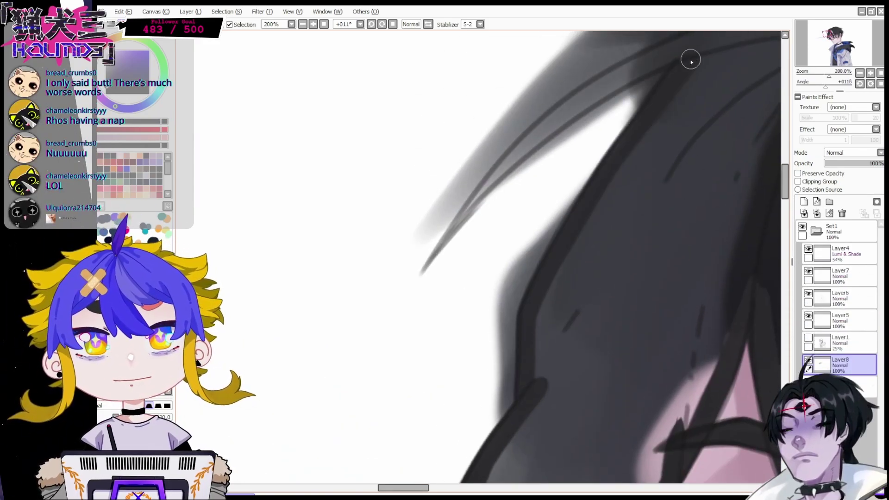
# Close the outline across the crown at 50% zoom and bucket-fill the enclosed front hair with near-black
pyautogui.click(859, 72)
pyautogui.moveTo(828, 35); pyautogui.dragTo(831, 35)
pyautogui.click(859, 73)
pyautogui.click(859, 73)
pyautogui.click(858, 73)
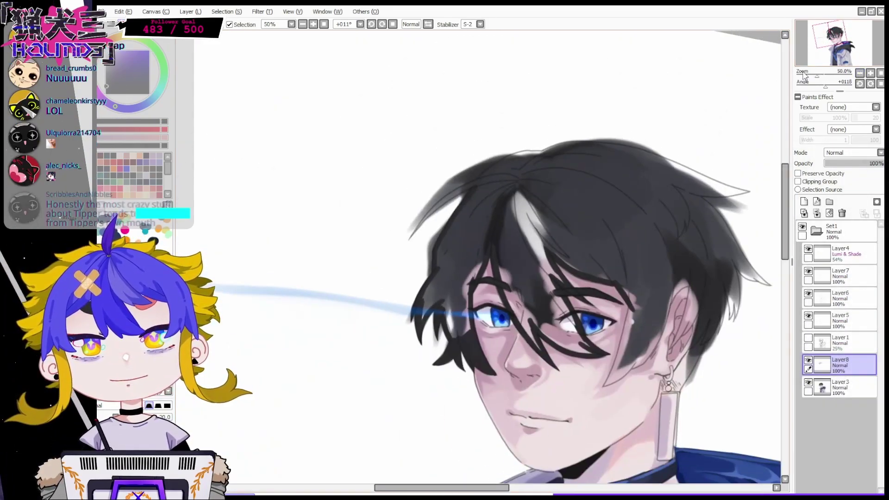
pyautogui.moveTo(480, 183); pyautogui.dragTo(617, 190)
pyautogui.press('g')
pyautogui.click(532, 231)
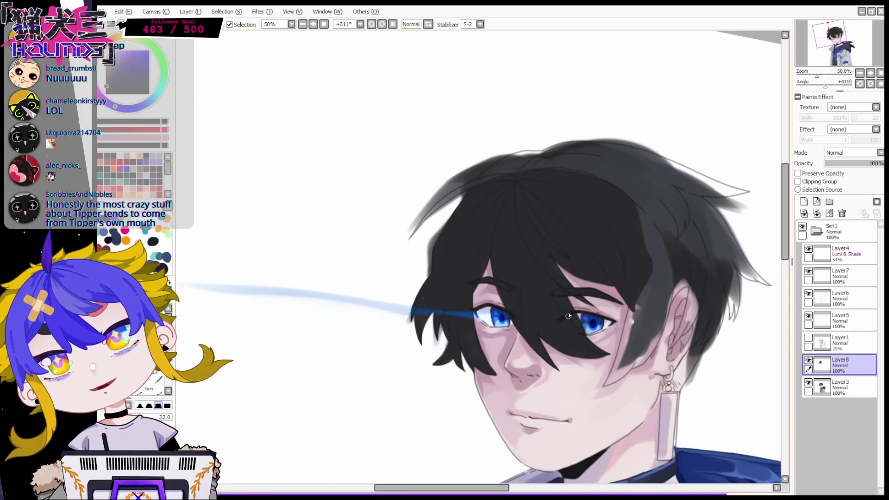
# Erase the soft hair colour outside the new hair silhouette on the painting layer, around the whole head
pyautogui.click(840, 387)
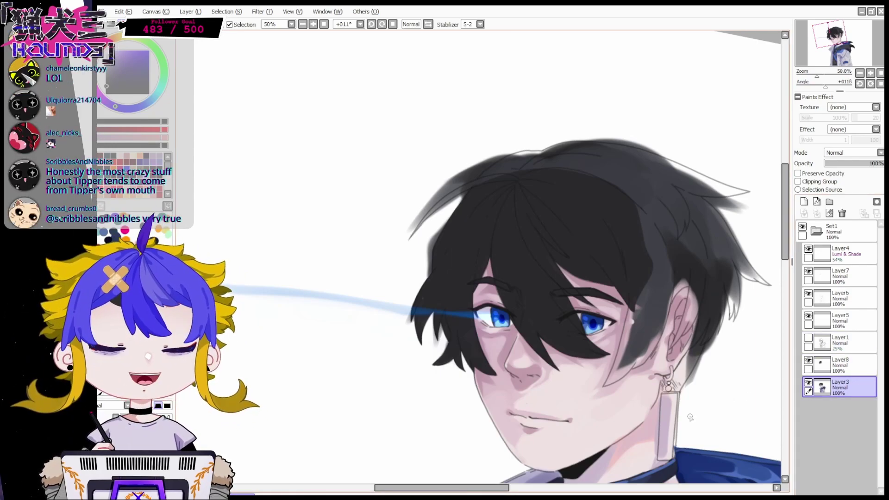
pyautogui.moveTo(424, 290); pyautogui.dragTo(427, 250)
pyautogui.moveTo(446, 324); pyautogui.dragTo(450, 352)
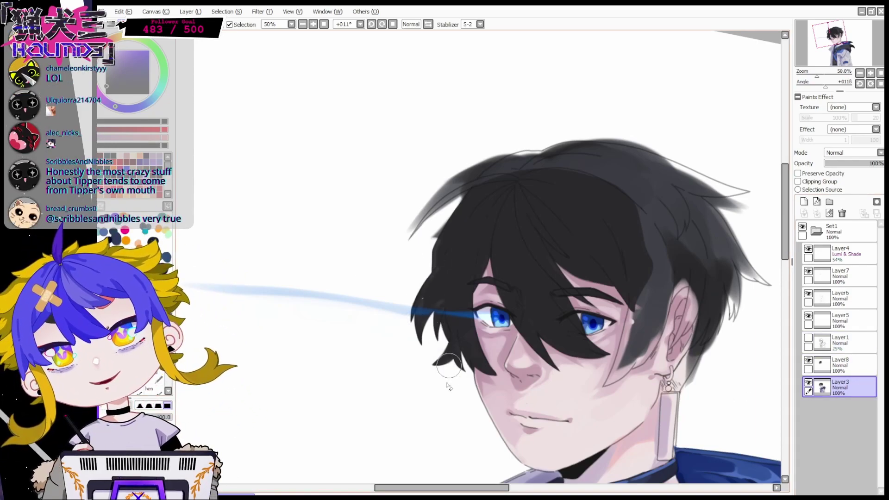
pyautogui.moveTo(445, 204); pyautogui.dragTo(468, 184)
pyautogui.moveTo(419, 220)
pyautogui.mouseDown()
pyautogui.moveTo(630, 137)
pyautogui.moveTo(722, 203)
pyautogui.moveTo(753, 308)
pyautogui.moveTo(722, 384)
pyautogui.moveTo(695, 412)
pyautogui.mouseUp()
# Outline the pointed sidelock in front of the ear in near-black on the hair layer at 100% zoom
pyautogui.click(834, 366)
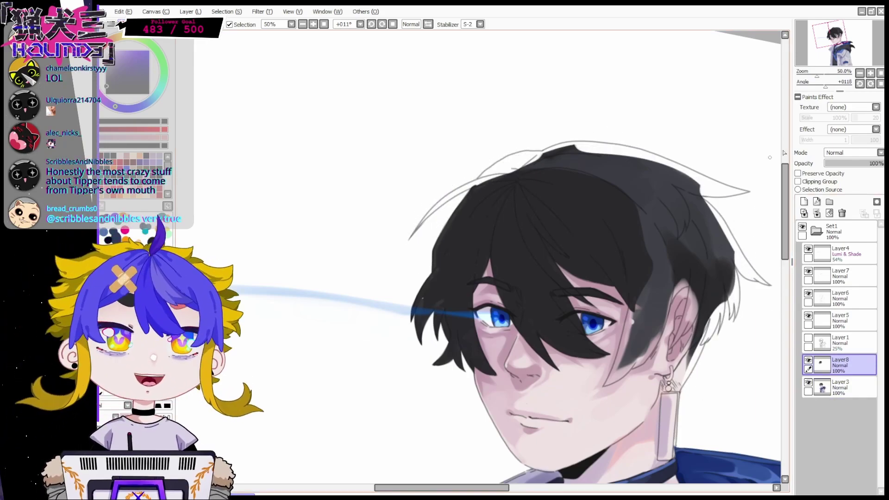
pyautogui.hotkey('ctrl', '+')
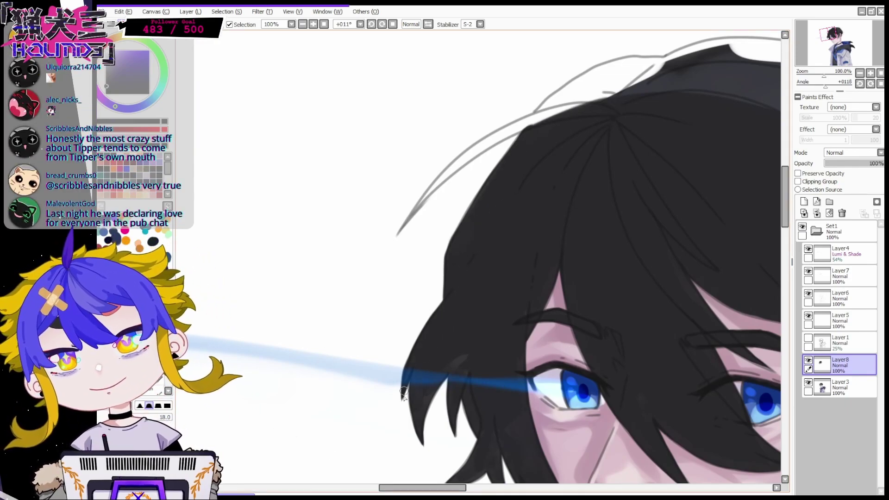
pyautogui.scroll(-3, 615, 332)
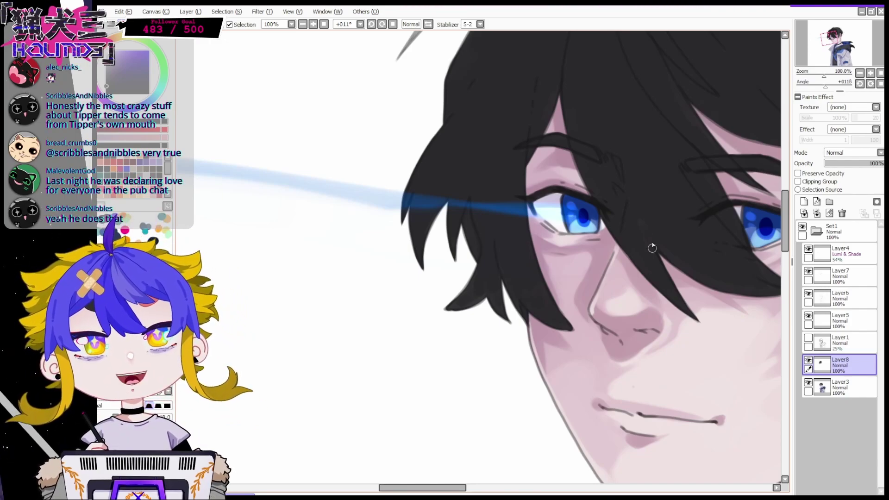
pyautogui.moveTo(432, 488); pyautogui.dragTo(463, 488)
pyautogui.moveTo(597, 307)
pyautogui.mouseDown()
pyautogui.moveTo(574, 348)
pyautogui.moveTo(626, 200)
pyautogui.mouseUp()
pyautogui.moveTo(575, 348)
pyautogui.mouseDown()
pyautogui.moveTo(645, 280)
pyautogui.moveTo(623, 312)
pyautogui.moveTo(643, 303)
pyautogui.moveTo(668, 269)
pyautogui.moveTo(708, 139)
pyautogui.mouseUp()
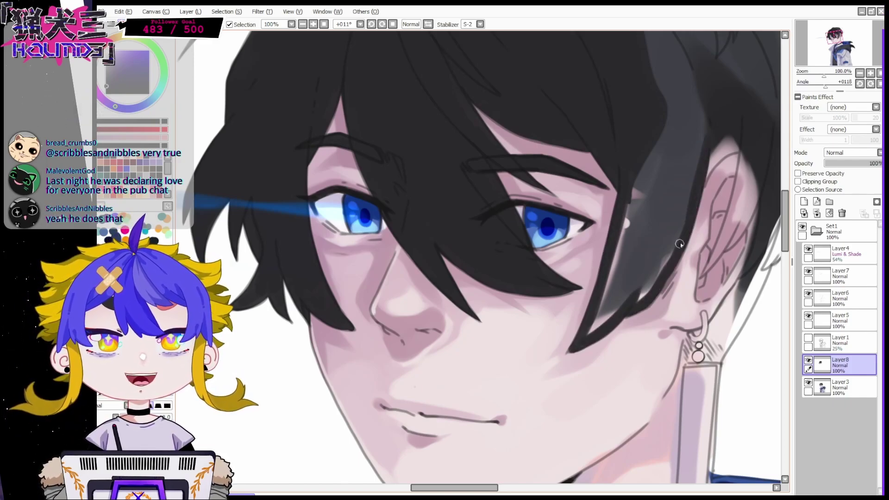
# Paint thin near-black strands around and over the ear
pyautogui.hscroll(5, 485, 492)
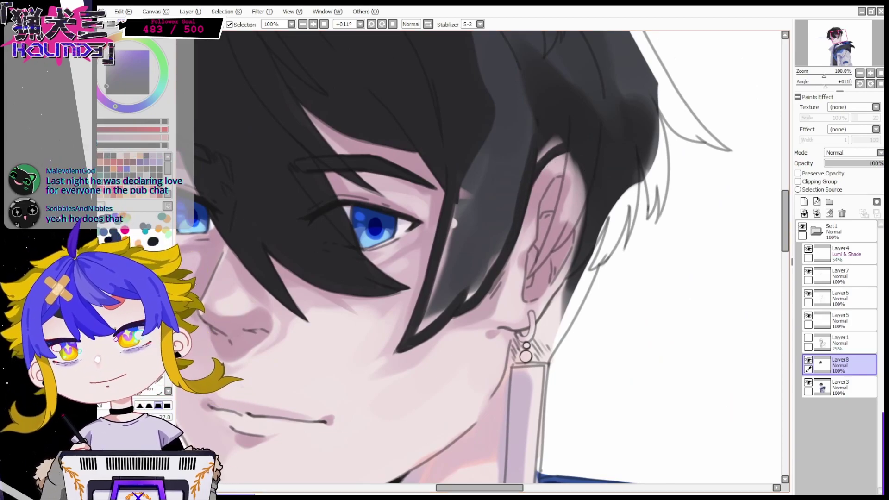
pyautogui.moveTo(530, 274)
pyautogui.mouseDown()
pyautogui.moveTo(546, 247)
pyautogui.moveTo(570, 137)
pyautogui.moveTo(549, 243)
pyautogui.mouseUp()
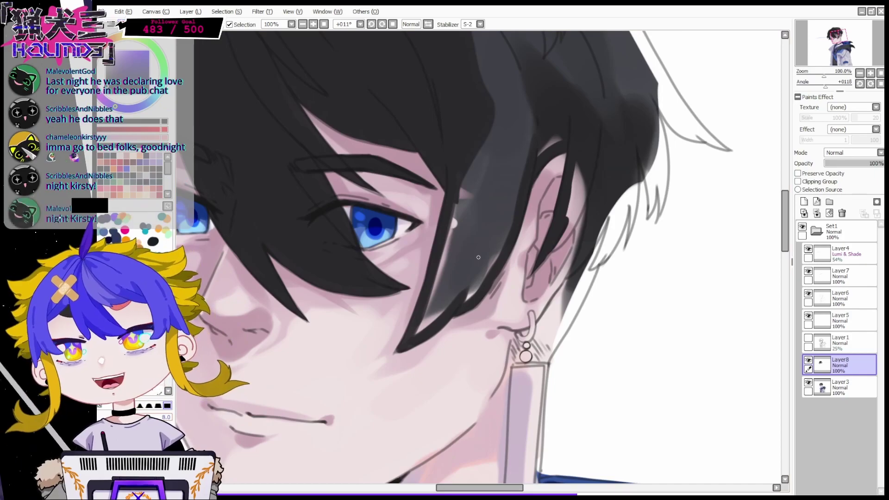
pyautogui.moveTo(549, 253); pyautogui.dragTo(586, 196)
pyautogui.moveTo(558, 241); pyautogui.dragTo(583, 209)
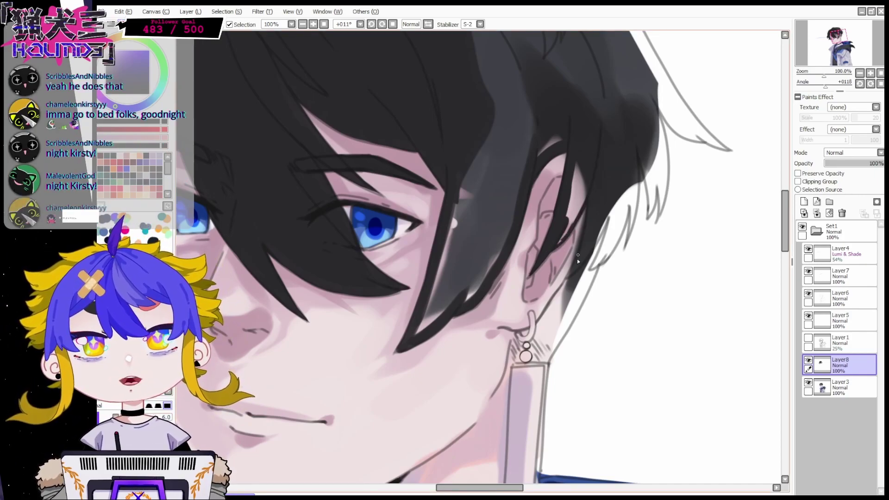
# Outline the hair behind the ear and earring in near-black, from the earring top up to the jagged back tips
pyautogui.moveTo(571, 272); pyautogui.dragTo(547, 310)
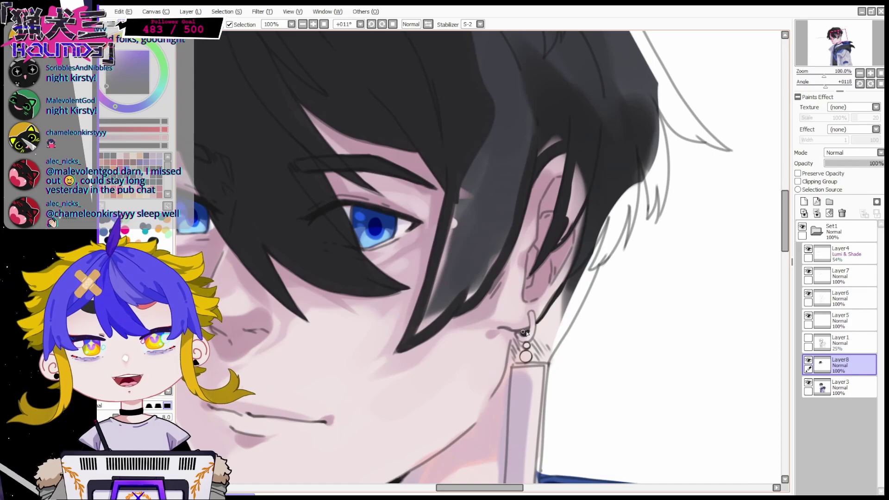
pyautogui.moveTo(530, 353); pyautogui.dragTo(563, 338)
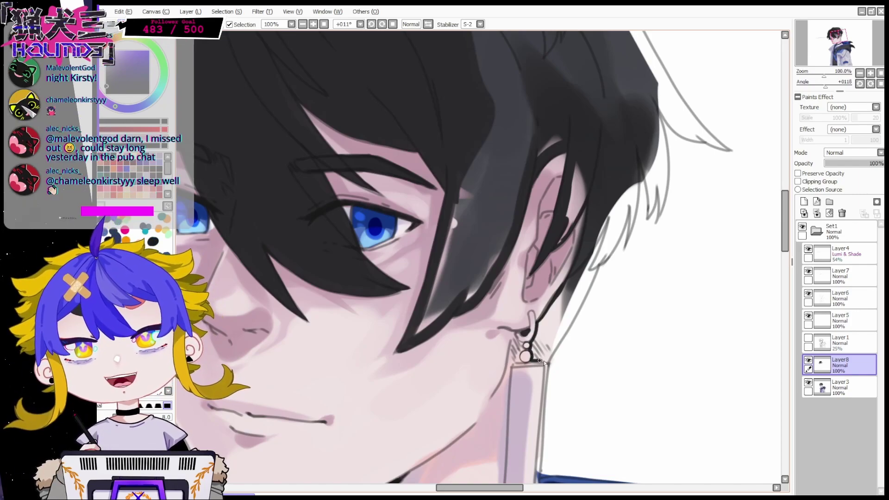
pyautogui.moveTo(596, 270); pyautogui.dragTo(587, 294)
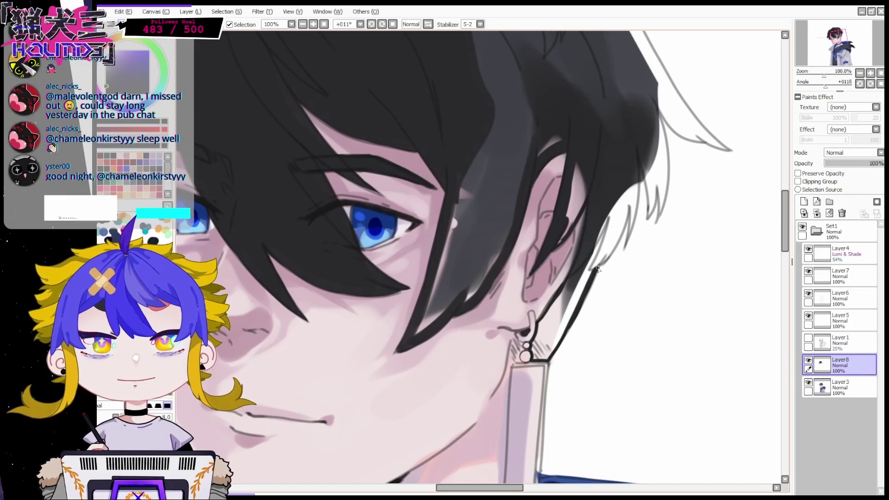
pyautogui.moveTo(611, 252); pyautogui.dragTo(631, 203)
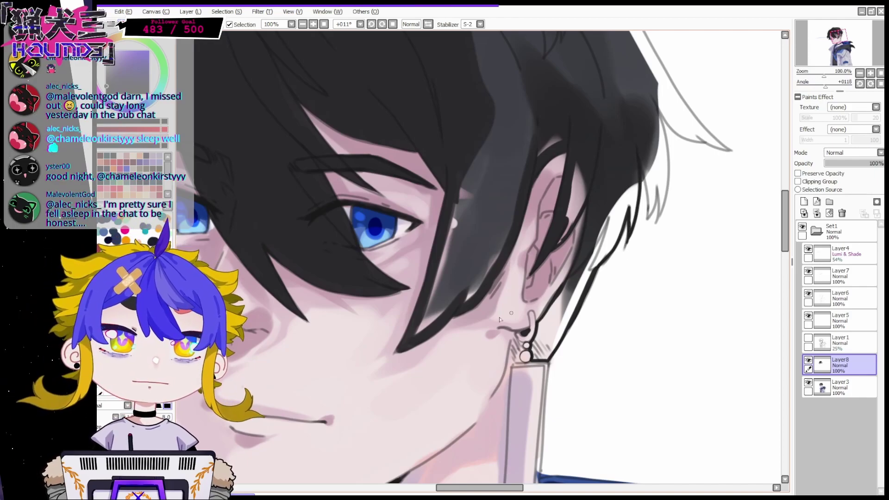
pyautogui.click(846, 387)
pyautogui.press('e')
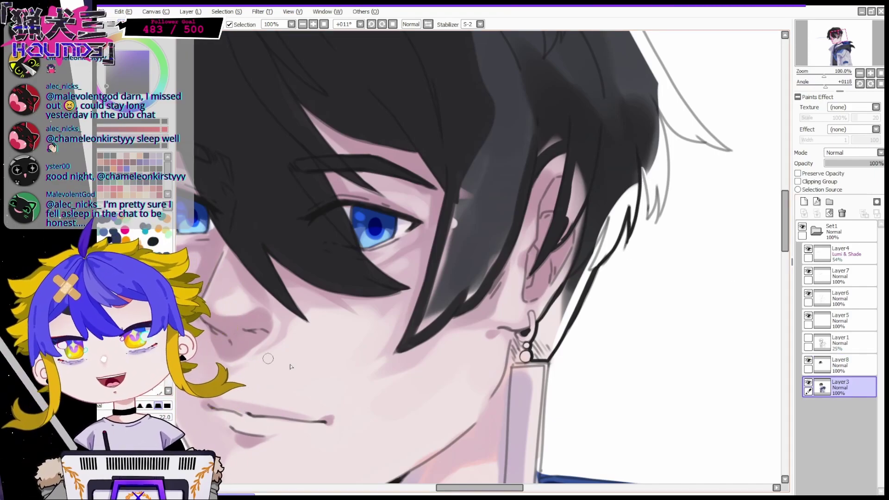
pyautogui.click(845, 365)
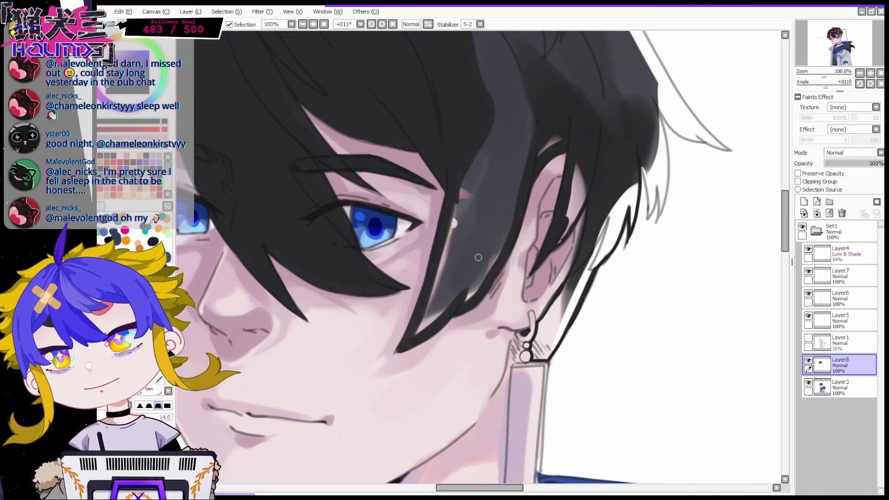
# Paint the jagged hair tips at the back of the head and down behind the ear in near-black on the hair layer
pyautogui.moveTo(651, 215)
pyautogui.mouseDown()
pyautogui.moveTo(653, 188)
pyautogui.moveTo(653, 204)
pyautogui.mouseUp()
pyautogui.moveTo(665, 160); pyautogui.dragTo(653, 99)
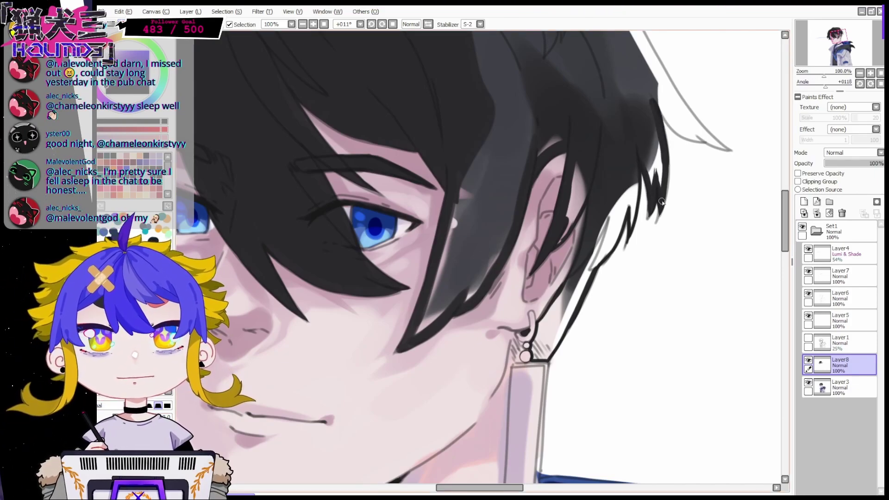
pyautogui.click(428, 25)
pyautogui.moveTo(489, 488); pyautogui.dragTo(477, 490)
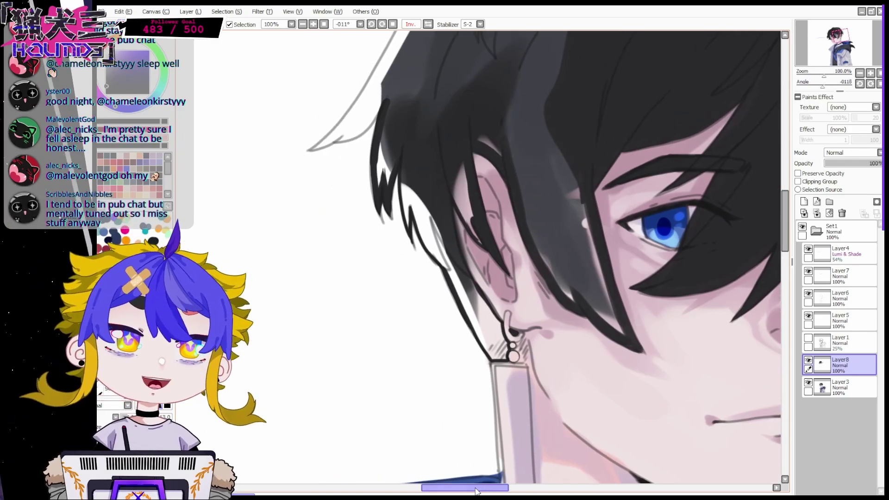
pyautogui.moveTo(785, 231); pyautogui.dragTo(785, 216)
pyautogui.moveTo(390, 218); pyautogui.dragTo(377, 297)
pyautogui.moveTo(387, 250); pyautogui.dragTo(380, 294)
pyautogui.moveTo(393, 263)
pyautogui.mouseDown()
pyautogui.moveTo(383, 297)
pyautogui.moveTo(404, 339)
pyautogui.mouseUp()
pyautogui.moveTo(405, 284)
pyautogui.mouseDown()
pyautogui.moveTo(402, 327)
pyautogui.moveTo(423, 345)
pyautogui.mouseUp()
pyautogui.moveTo(414, 306); pyautogui.dragTo(443, 375)
pyautogui.moveTo(426, 328); pyautogui.dragTo(448, 368)
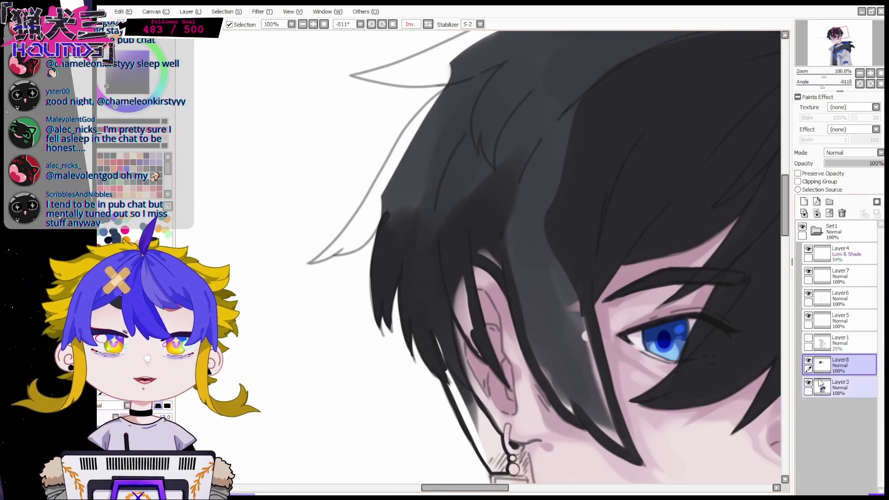
# Outline the two flicked strands at the back of the head and the long crown contour in near-black
pyautogui.moveTo(350, 238); pyautogui.dragTo(311, 262)
pyautogui.moveTo(367, 240); pyautogui.dragTo(316, 263)
pyautogui.moveTo(362, 207); pyautogui.dragTo(409, 131)
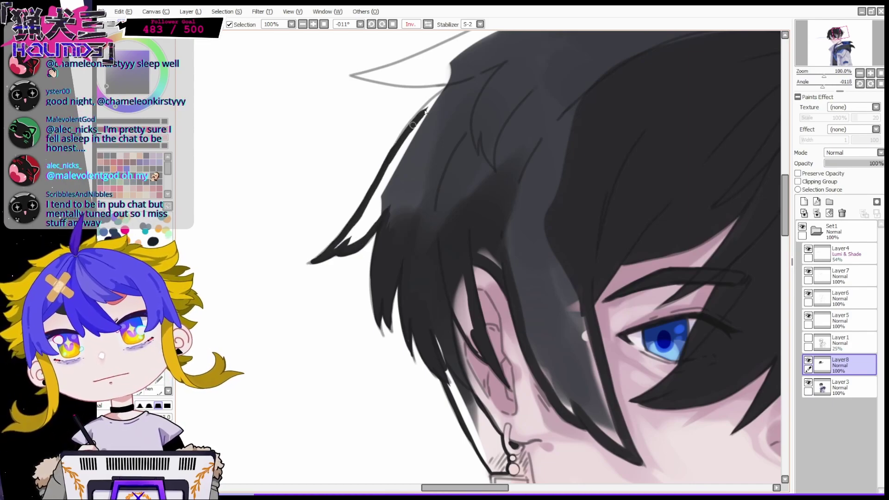
pyautogui.moveTo(351, 74); pyautogui.dragTo(449, 81)
pyautogui.moveTo(787, 206); pyautogui.dragTo(786, 177)
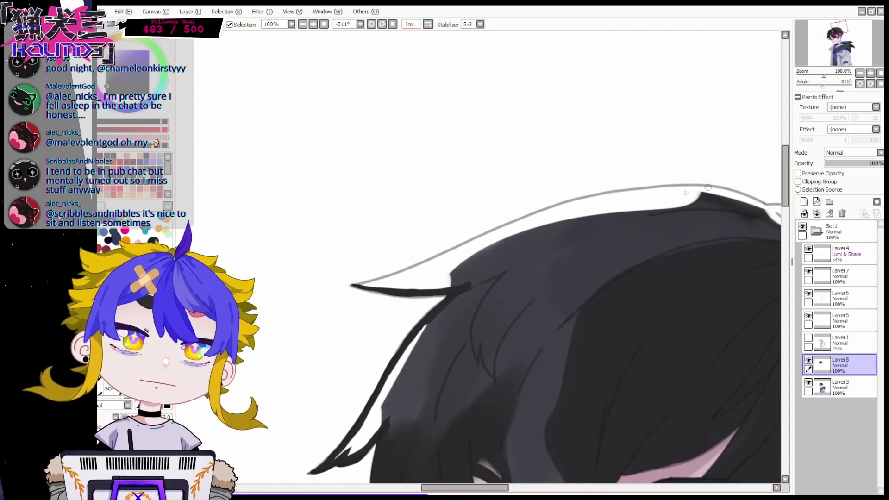
pyautogui.moveTo(353, 285); pyautogui.dragTo(555, 210)
pyautogui.moveTo(465, 246)
pyautogui.mouseDown()
pyautogui.moveTo(615, 191)
pyautogui.moveTo(770, 204)
pyautogui.mouseUp()
# Outline the front crown and the thin stray strand in near-black, and fill the enclosed hair area
pyautogui.press('h')
pyautogui.moveTo(490, 490); pyautogui.dragTo(432, 490)
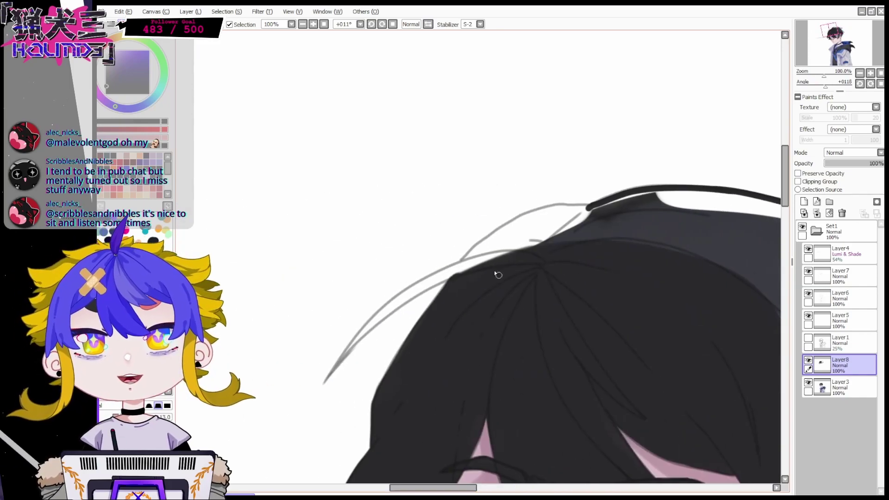
pyautogui.moveTo(326, 381); pyautogui.dragTo(468, 269)
pyautogui.moveTo(329, 374)
pyautogui.mouseDown()
pyautogui.moveTo(481, 255)
pyautogui.moveTo(504, 247)
pyautogui.mouseUp()
pyautogui.moveTo(460, 265)
pyautogui.mouseDown()
pyautogui.moveTo(543, 209)
pyautogui.moveTo(599, 205)
pyautogui.mouseUp()
pyautogui.moveTo(399, 304); pyautogui.dragTo(468, 265)
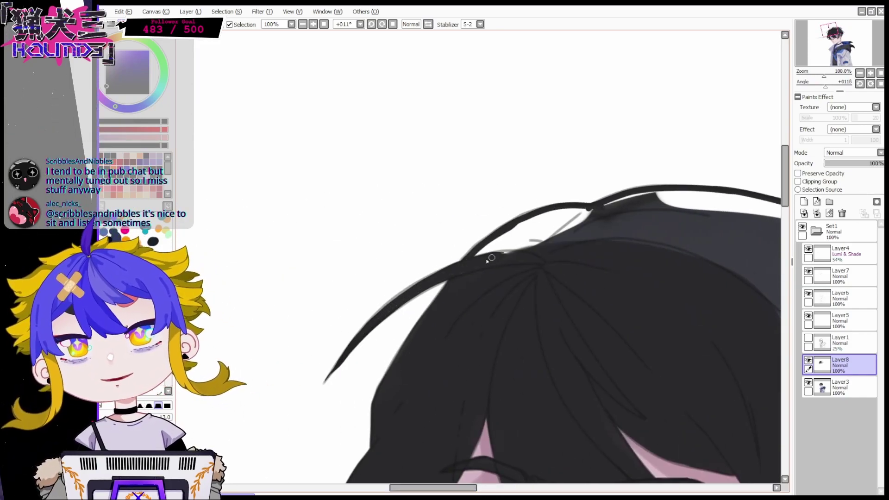
pyautogui.click(557, 240)
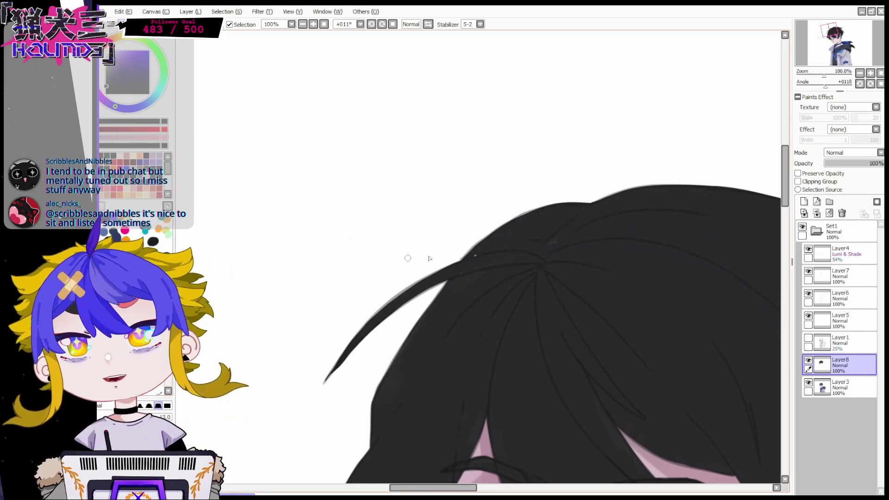
# Fill the remaining gaps in the hair behind the ear and around the earring with near-black
pyautogui.click(880, 73)
pyautogui.scroll(5, 581, 427)
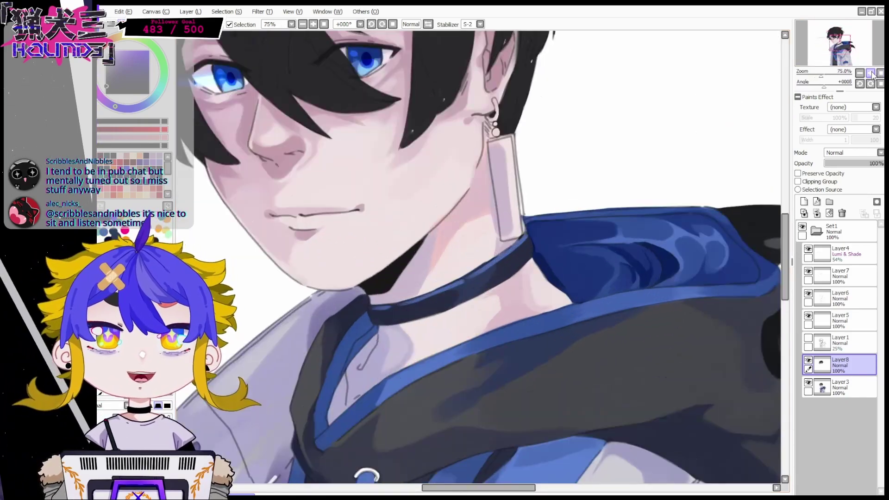
pyautogui.moveTo(581, 139); pyautogui.dragTo(606, 425)
pyautogui.moveTo(544, 420); pyautogui.dragTo(582, 322)
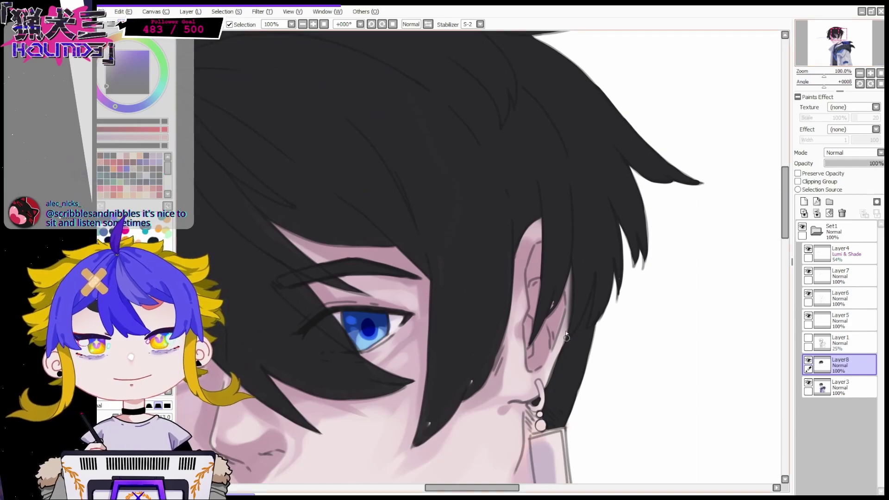
pyautogui.click(870, 73)
pyautogui.moveTo(577, 318)
pyautogui.mouseDown()
pyautogui.moveTo(573, 290)
pyautogui.moveTo(581, 329)
pyautogui.moveTo(584, 317)
pyautogui.mouseUp()
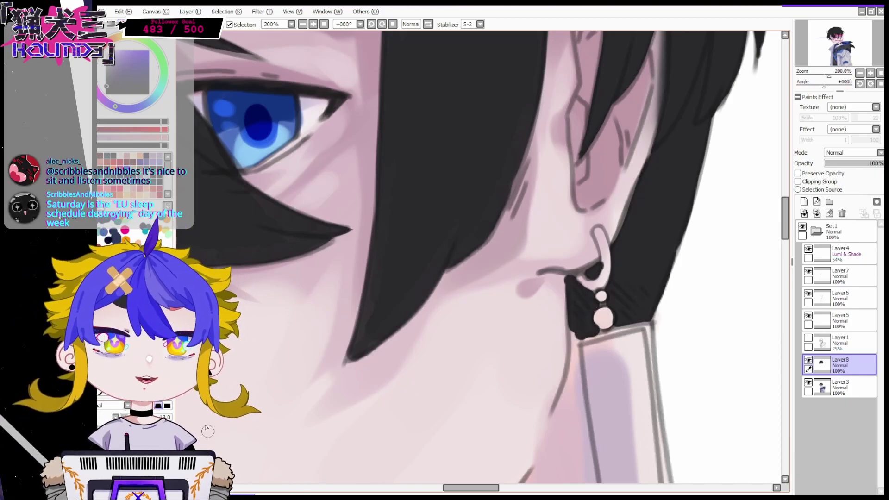
# Erase the near-black spill between the jaw and the earring beads
pyautogui.moveTo(575, 333); pyautogui.dragTo(562, 284)
pyautogui.press('b')
pyautogui.press('e')
pyautogui.moveTo(585, 315)
pyautogui.mouseDown()
pyautogui.moveTo(585, 343)
pyautogui.moveTo(578, 306)
pyautogui.mouseUp()
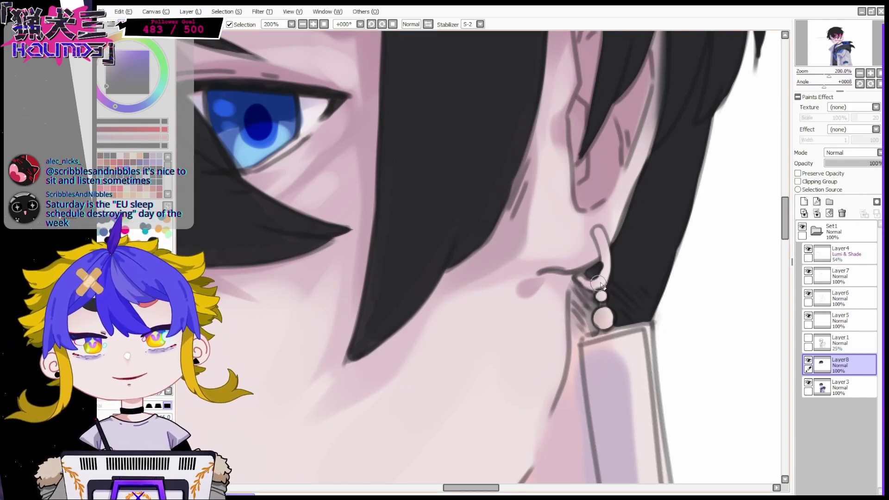
# Add a new layer above the hair layer and paint the earring's hoop and beads in grey
pyautogui.click(879, 74)
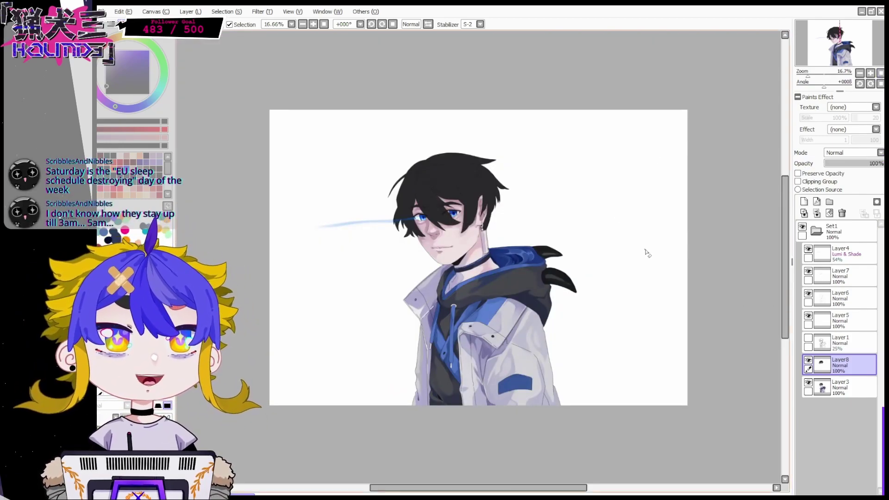
pyautogui.click(870, 73)
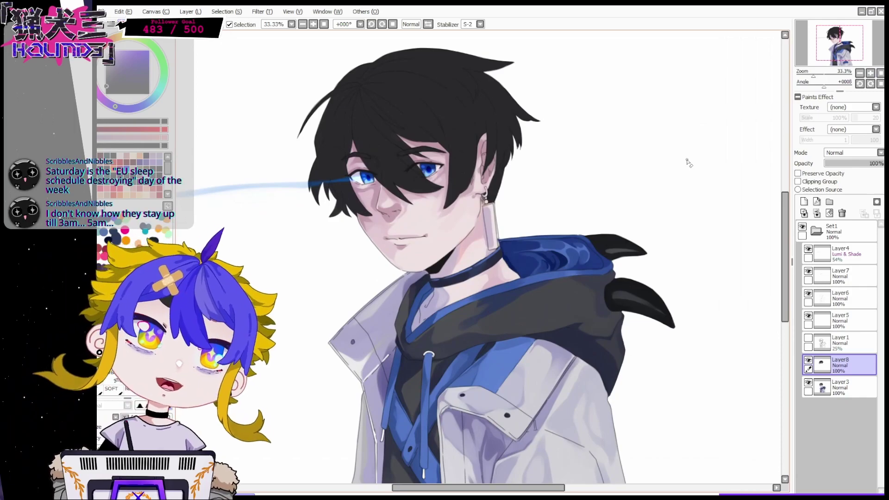
pyautogui.doubleClick(869, 73)
pyautogui.moveTo(839, 43); pyautogui.dragTo(841, 40)
pyautogui.click(803, 202)
pyautogui.click(870, 73)
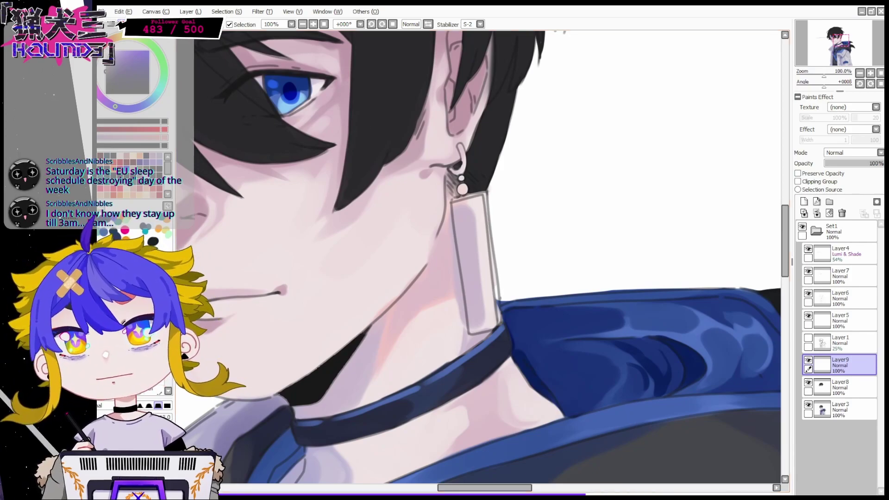
pyautogui.scroll(1, 435, 214)
pyautogui.moveTo(435, 214); pyautogui.dragTo(456, 212)
pyautogui.moveTo(449, 176); pyautogui.dragTo(450, 218)
pyautogui.click(455, 242)
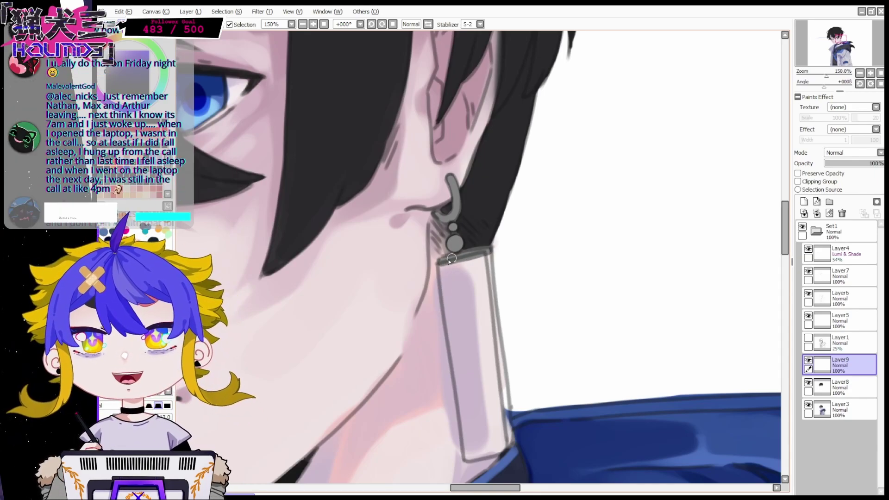
# Outline the rectangular earring pendant in grey and fill its inside with the same grey
pyautogui.moveTo(440, 263); pyautogui.dragTo(466, 459)
pyautogui.moveTo(490, 252); pyautogui.dragTo(509, 446)
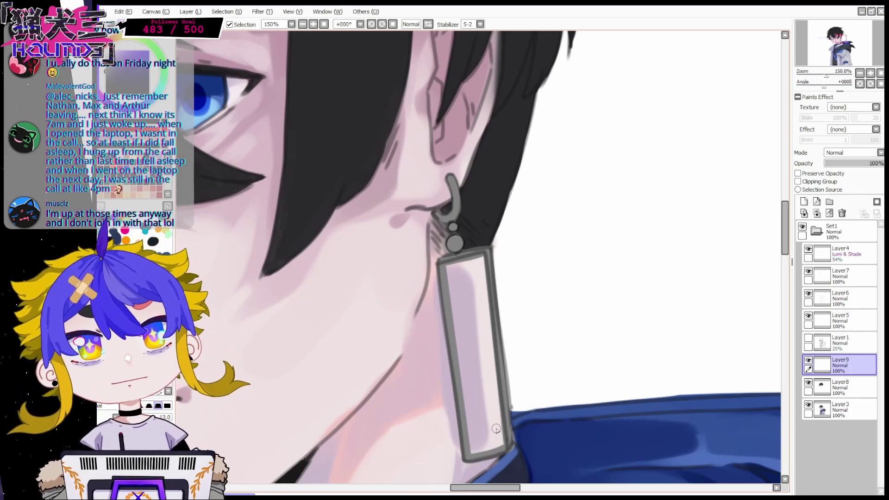
pyautogui.click(139, 361)
pyautogui.click(478, 311)
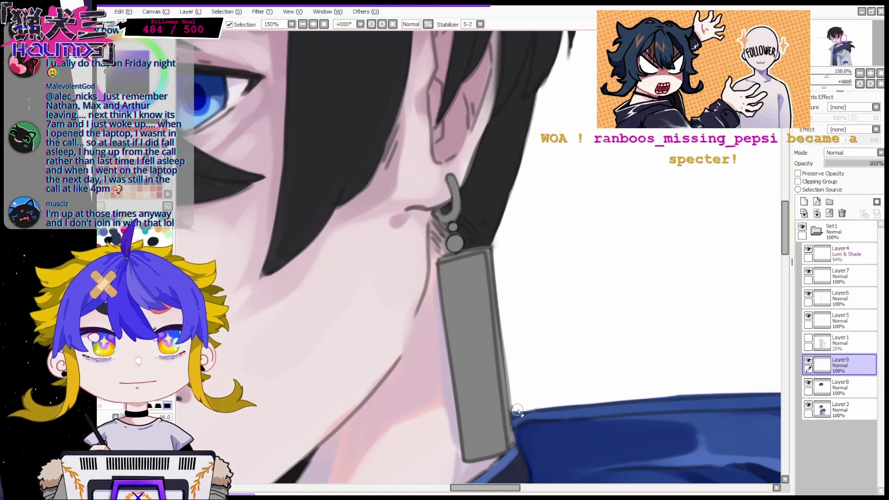
# Lighten the grey earring on its layer with a Hue/Saturation adjustment
pyautogui.press('Home')
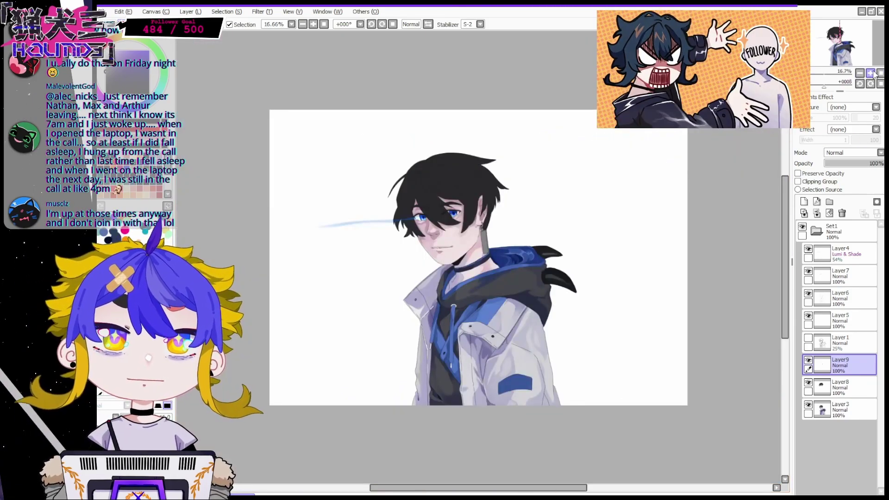
pyautogui.press('pageup')
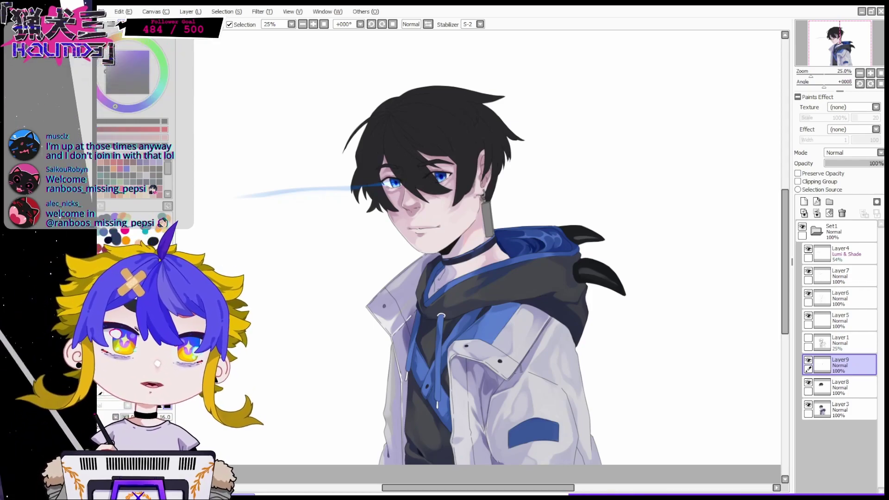
pyautogui.click(808, 361)
pyautogui.click(809, 361)
pyautogui.click(808, 383)
pyautogui.click(808, 383)
pyautogui.hotkey('ctrl', 'u')
pyautogui.click(882, 161)
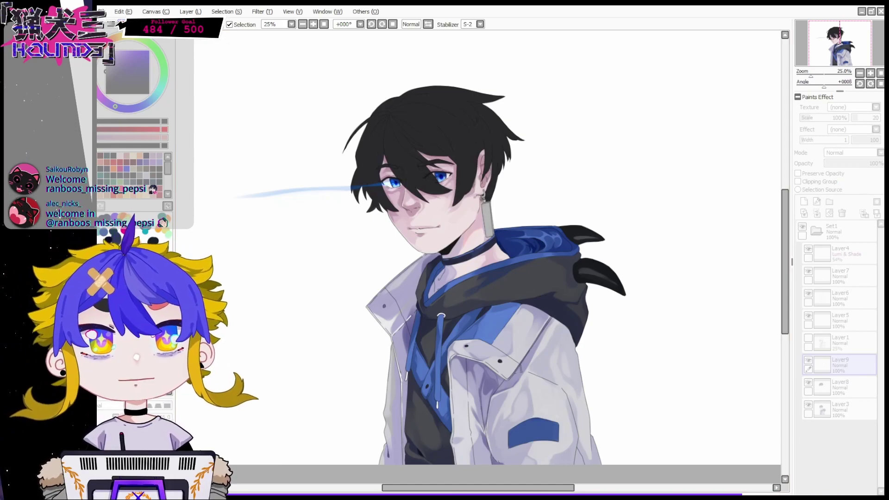
# Turn on Preserve Opacity for the hair layer and paint darker shadow strokes down the central fringe with a size 35 brush
pyautogui.click(840, 387)
pyautogui.click(815, 173)
pyautogui.press('pageup')
pyautogui.press('pageup')
pyautogui.moveTo(324, 139)
pyautogui.mouseDown()
pyautogui.moveTo(364, 199)
pyautogui.moveTo(412, 323)
pyautogui.mouseUp()
pyautogui.press('pageup')
pyautogui.click(156, 387)
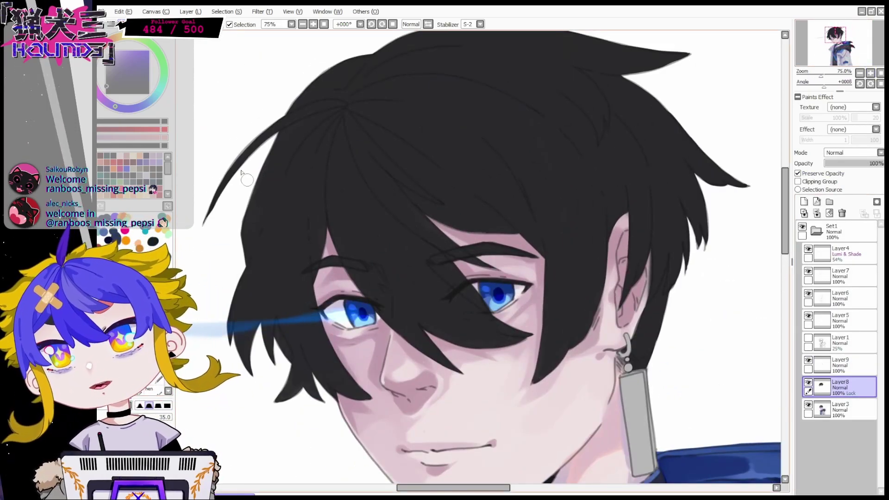
pyautogui.moveTo(341, 120)
pyautogui.mouseDown()
pyautogui.moveTo(334, 236)
pyautogui.moveTo(364, 292)
pyautogui.mouseUp()
pyautogui.moveTo(342, 121)
pyautogui.mouseDown()
pyautogui.moveTo(352, 265)
pyautogui.moveTo(440, 361)
pyautogui.mouseUp()
pyautogui.moveTo(335, 151); pyautogui.dragTo(389, 300)
pyautogui.moveTo(359, 244)
pyautogui.mouseDown()
pyautogui.moveTo(490, 336)
pyautogui.moveTo(555, 339)
pyautogui.moveTo(419, 296)
pyautogui.mouseUp()
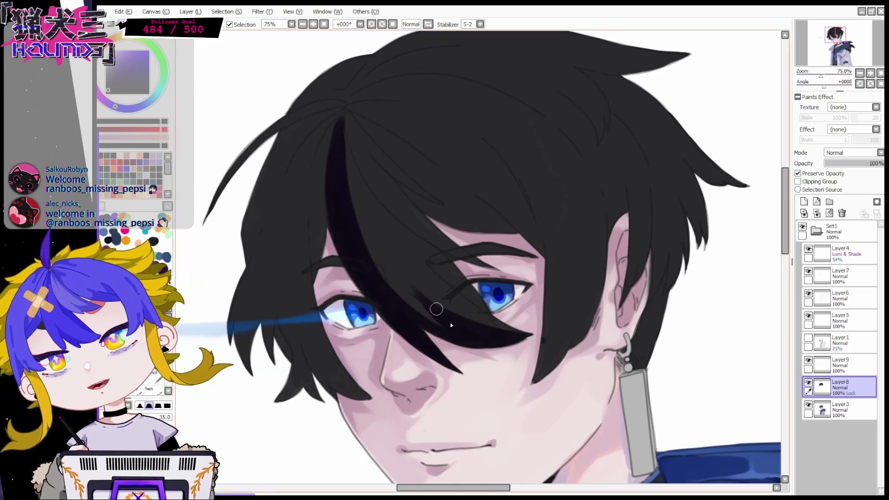
# Paint darker shadows on the strands beside the far eye and on the pointed tips along the far cheek
pyautogui.moveTo(317, 299); pyautogui.dragTo(311, 238)
pyautogui.moveTo(331, 129); pyautogui.dragTo(310, 225)
pyautogui.moveTo(303, 360); pyautogui.dragTo(329, 399)
pyautogui.moveTo(293, 324); pyautogui.dragTo(314, 399)
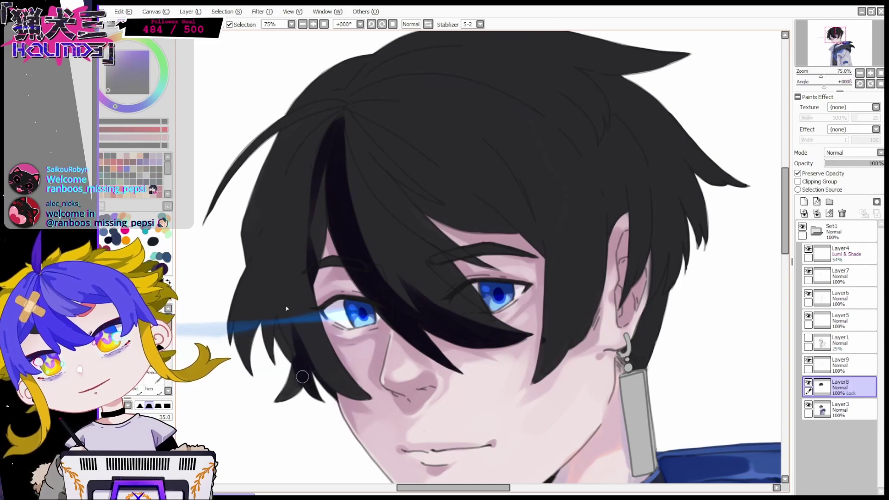
pyautogui.moveTo(295, 359); pyautogui.dragTo(282, 398)
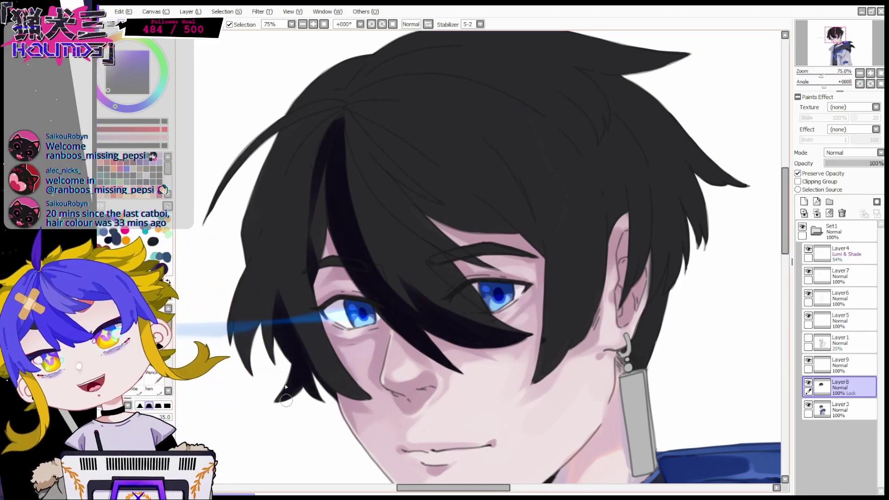
pyautogui.moveTo(250, 370); pyautogui.dragTo(241, 322)
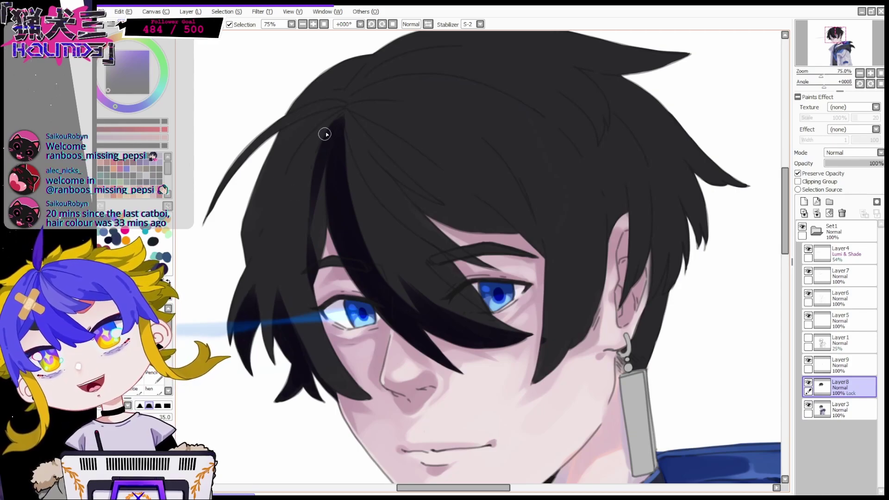
# Shade the outer strands on the far side of the head with dark strokes from the parting downward
pyautogui.moveTo(323, 136)
pyautogui.mouseDown()
pyautogui.moveTo(275, 251)
pyautogui.moveTo(293, 319)
pyautogui.mouseUp()
pyautogui.moveTo(251, 265); pyautogui.dragTo(259, 216)
pyautogui.moveTo(259, 182); pyautogui.dragTo(249, 256)
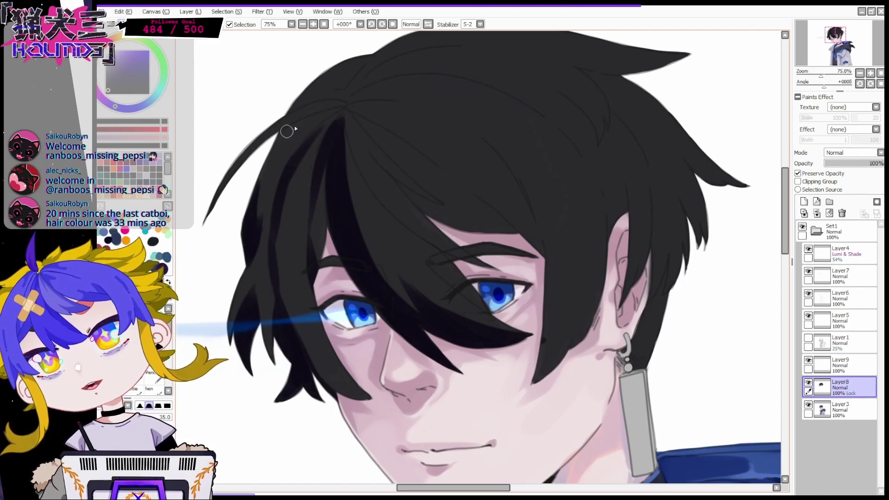
pyautogui.moveTo(259, 185); pyautogui.dragTo(311, 123)
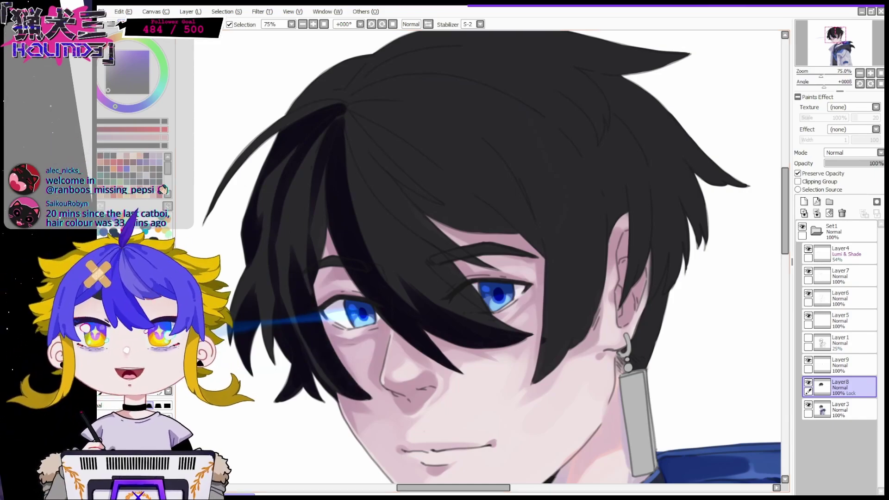
# Darken the hair behind the ear down to the top of the earring
pyautogui.moveTo(655, 278); pyautogui.dragTo(648, 324)
pyautogui.moveTo(675, 237); pyautogui.dragTo(653, 323)
pyautogui.moveTo(662, 306); pyautogui.dragTo(644, 365)
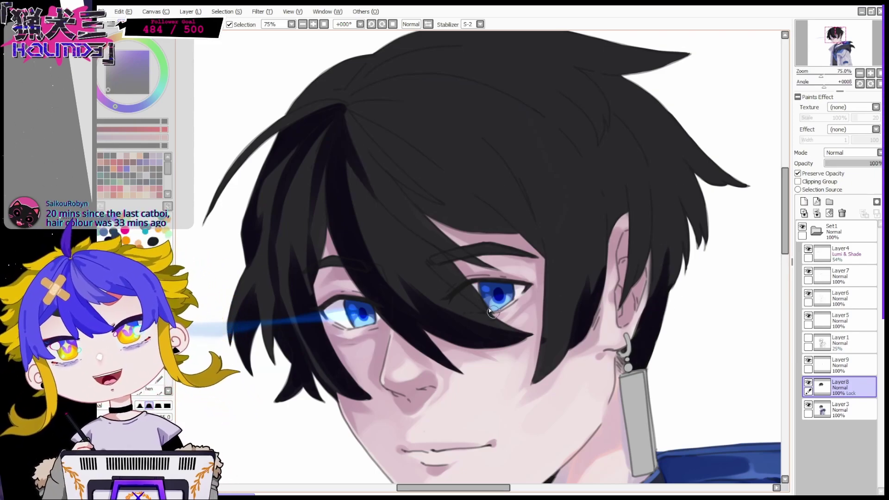
# Shade the fringe strands above the near eye with dark strokes from the parting, undoing the last stroke
pyautogui.moveTo(441, 260); pyautogui.dragTo(359, 186)
pyautogui.moveTo(356, 183); pyautogui.dragTo(447, 257)
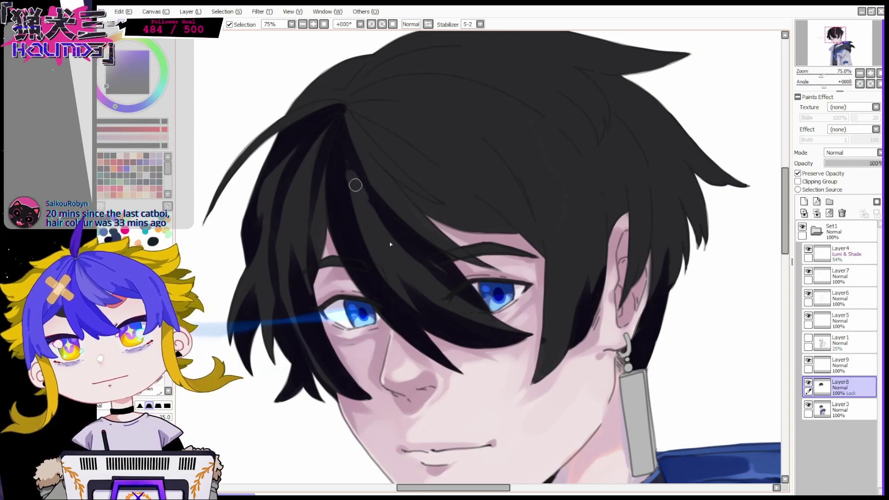
pyautogui.hotkey('ctrl', 'z')
pyautogui.scroll(2, 614, 363)
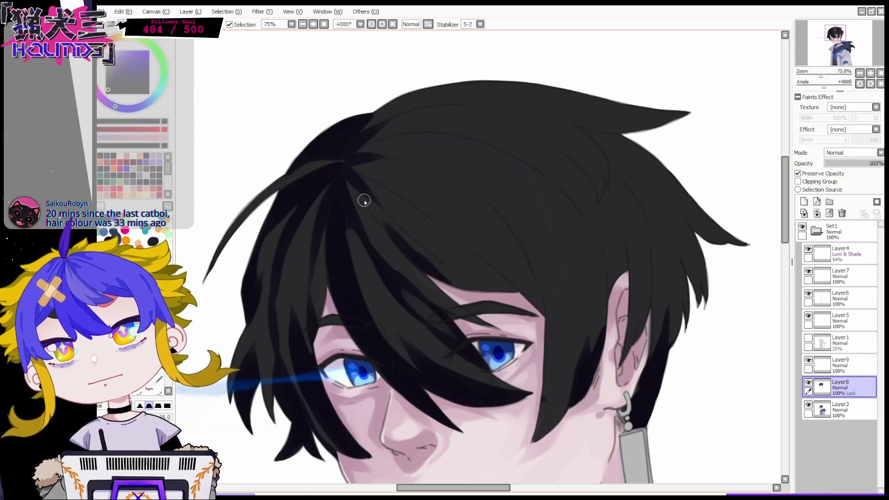
# Paint jagged dark shadow shapes across the crown and back of the hair on the mirrored, rotated canvas
pyautogui.press('h')
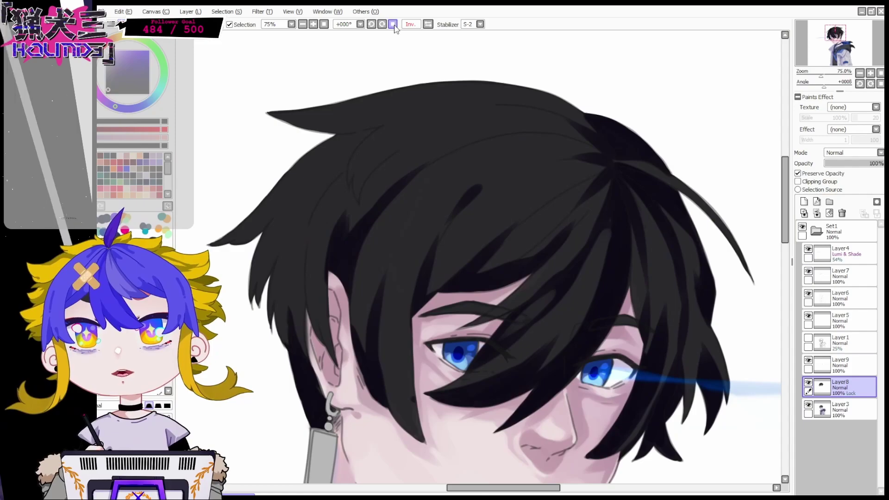
pyautogui.click(371, 24)
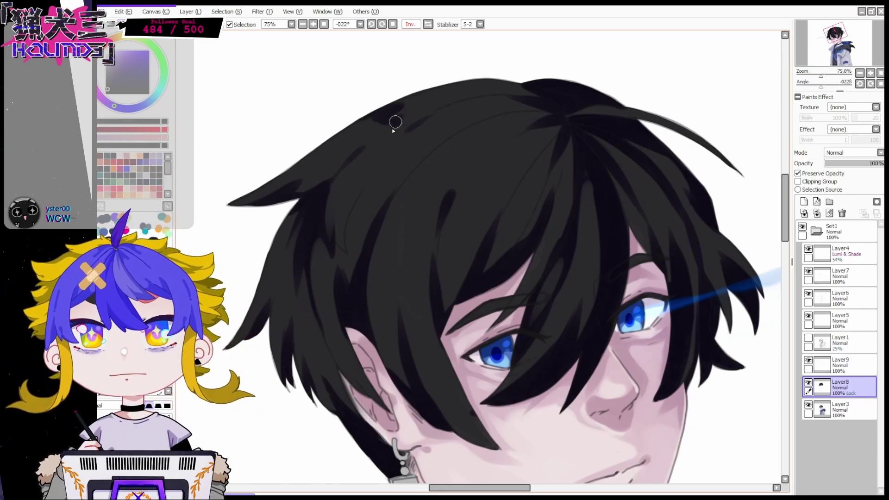
pyautogui.moveTo(429, 135); pyautogui.dragTo(396, 178)
pyautogui.rightClick(423, 145)
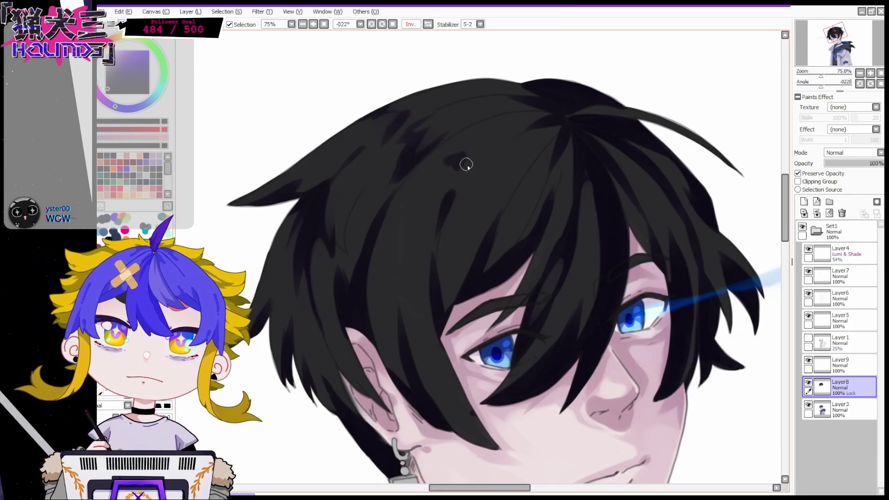
pyautogui.click(881, 73)
pyautogui.scroll(5, 514, 147)
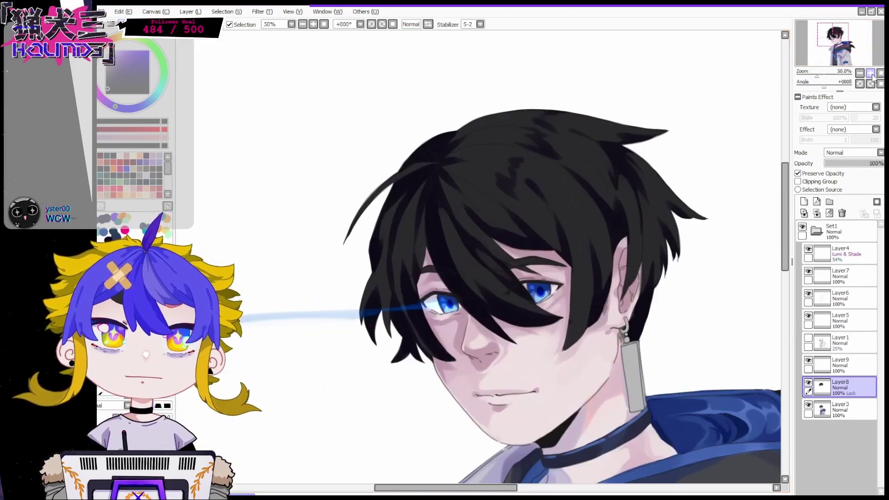
# Shade and blend the far-side hair strands with dark strokes from the parting down to the outer tips beside the far eye
pyautogui.moveTo(482, 141); pyautogui.dragTo(483, 194)
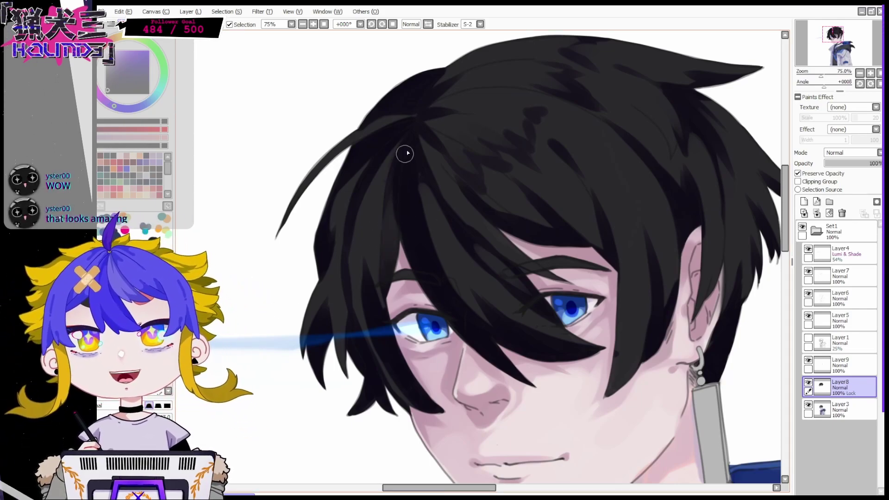
pyautogui.rightClick(383, 221)
pyautogui.moveTo(377, 318); pyautogui.dragTo(374, 196)
pyautogui.rightClick(365, 161)
pyautogui.moveTo(365, 161); pyautogui.dragTo(338, 255)
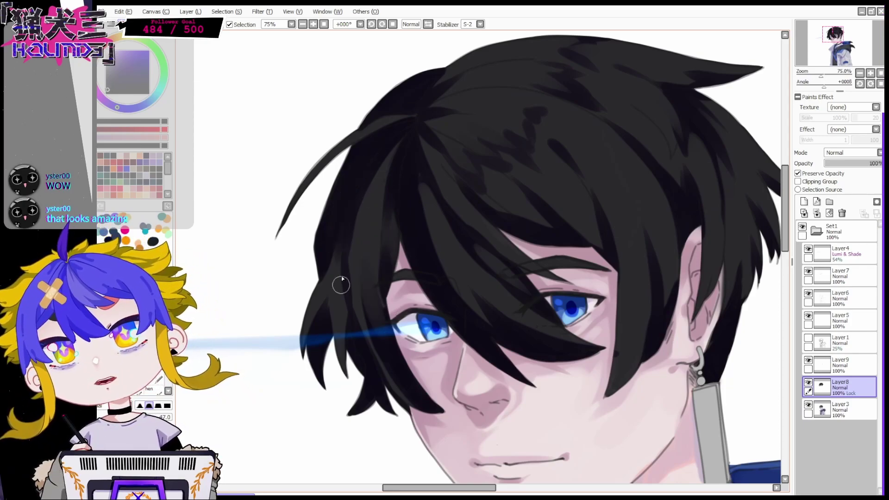
pyautogui.moveTo(347, 187)
pyautogui.mouseDown()
pyautogui.moveTo(330, 223)
pyautogui.moveTo(359, 167)
pyautogui.moveTo(326, 246)
pyautogui.mouseUp()
pyautogui.rightClick(330, 223)
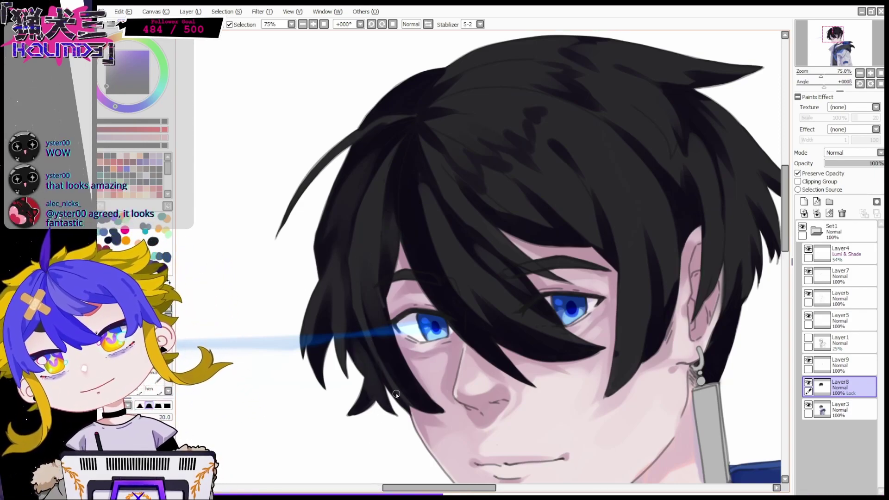
pyautogui.rightClick(354, 332)
pyautogui.moveTo(375, 373); pyautogui.dragTo(351, 332)
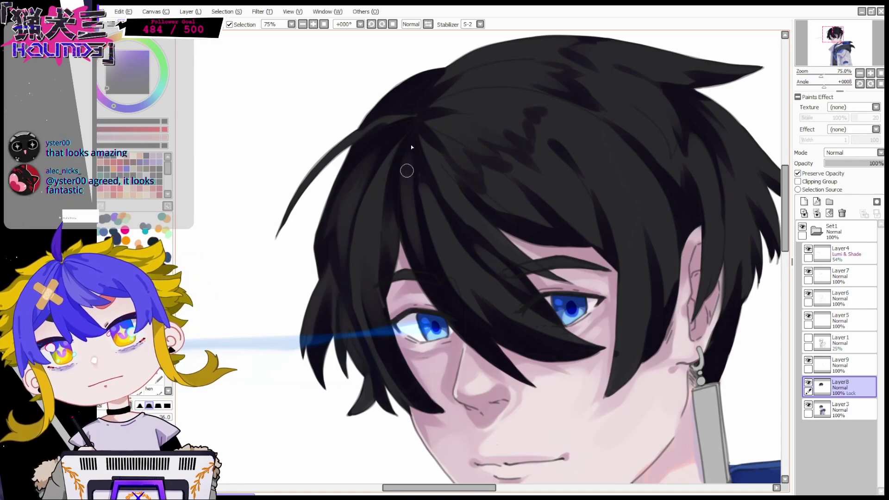
# Paint a grey streak in the fringe from the parting down toward the near eyebrow on the rotated canvas
pyautogui.rightClick(440, 264)
pyautogui.press('End')
pyautogui.press('End')
pyautogui.press('End')
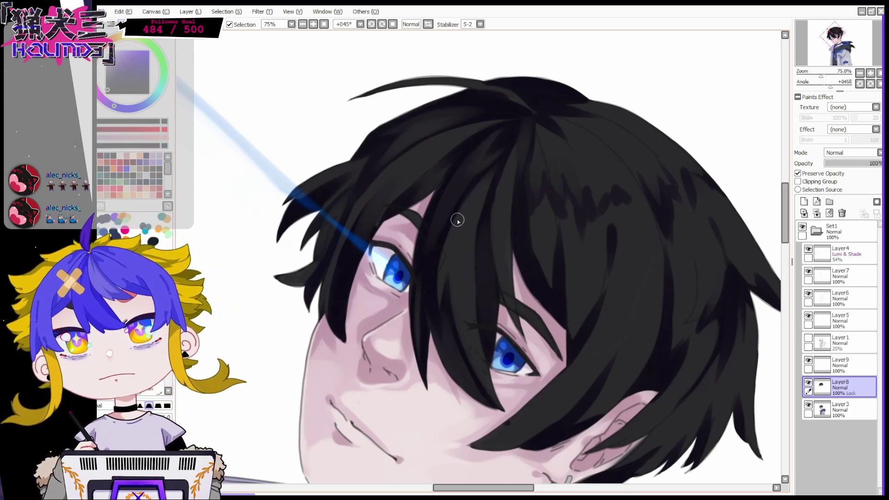
pyautogui.moveTo(527, 133)
pyautogui.mouseDown()
pyautogui.moveTo(509, 296)
pyautogui.moveTo(515, 316)
pyautogui.moveTo(500, 237)
pyautogui.moveTo(502, 164)
pyautogui.mouseUp()
pyautogui.moveTo(526, 254)
pyautogui.mouseDown()
pyautogui.moveTo(522, 164)
pyautogui.moveTo(532, 266)
pyautogui.moveTo(515, 150)
pyautogui.mouseUp()
pyautogui.rightClick(536, 300)
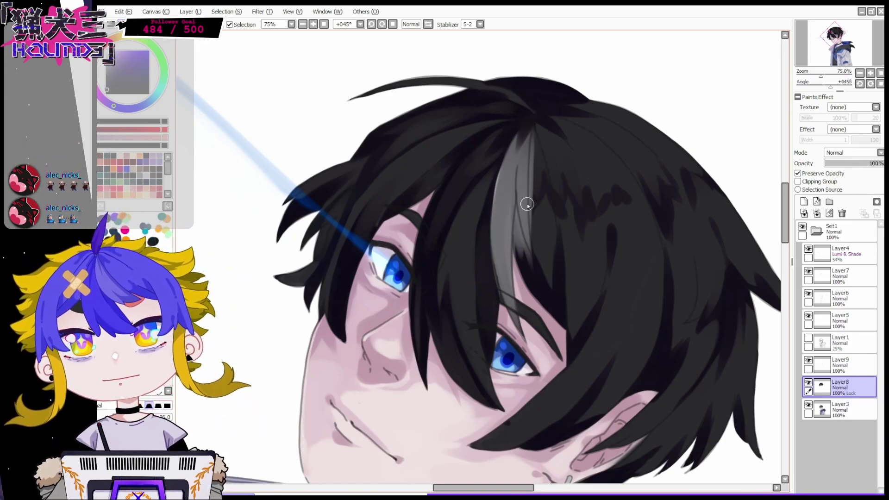
pyautogui.moveTo(500, 285)
pyautogui.mouseDown()
pyautogui.moveTo(521, 247)
pyautogui.moveTo(511, 343)
pyautogui.moveTo(504, 197)
pyautogui.moveTo(502, 256)
pyautogui.moveTo(508, 292)
pyautogui.moveTo(509, 202)
pyautogui.moveTo(502, 245)
pyautogui.moveTo(528, 345)
pyautogui.mouseUp()
pyautogui.rightClick(504, 196)
pyautogui.moveTo(512, 314); pyautogui.dragTo(502, 190)
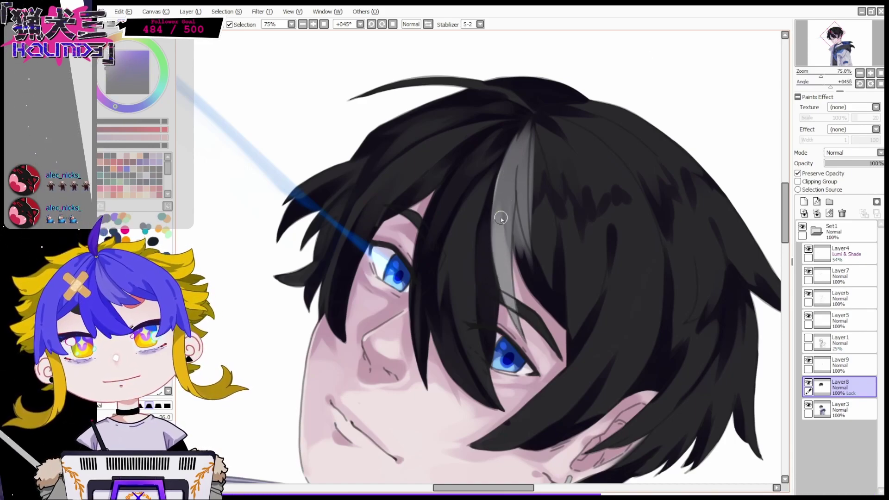
# Brighten the fringe streak toward its tips with white strokes, keeping the root grey
pyautogui.moveTo(521, 338); pyautogui.dragTo(500, 208)
pyautogui.moveTo(506, 278)
pyautogui.mouseDown()
pyautogui.moveTo(533, 135)
pyautogui.moveTo(534, 281)
pyautogui.moveTo(514, 223)
pyautogui.mouseUp()
pyautogui.press('c')
pyautogui.moveTo(516, 213); pyautogui.dragTo(524, 256)
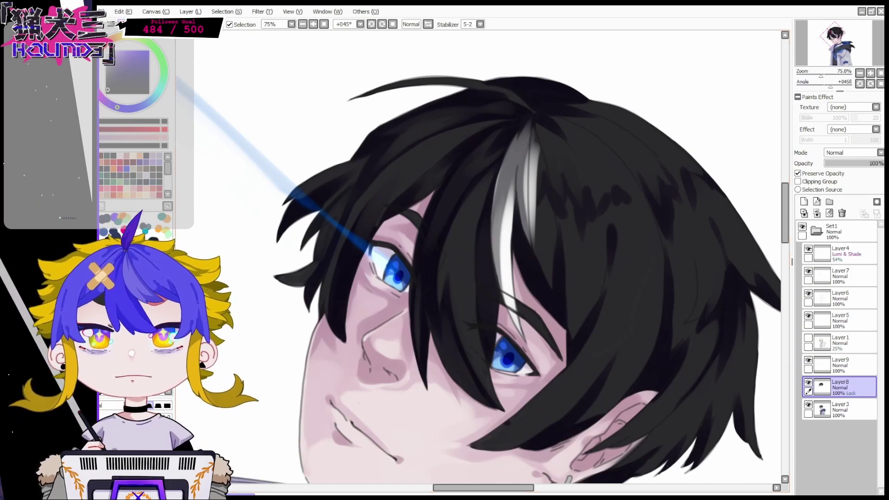
# Add short dark shadow strokes fanning from the parting across the crown beside the white streak
pyautogui.click(371, 24)
pyautogui.click(370, 24)
pyautogui.click(371, 24)
pyautogui.click(371, 24)
pyautogui.click(371, 24)
pyautogui.click(371, 24)
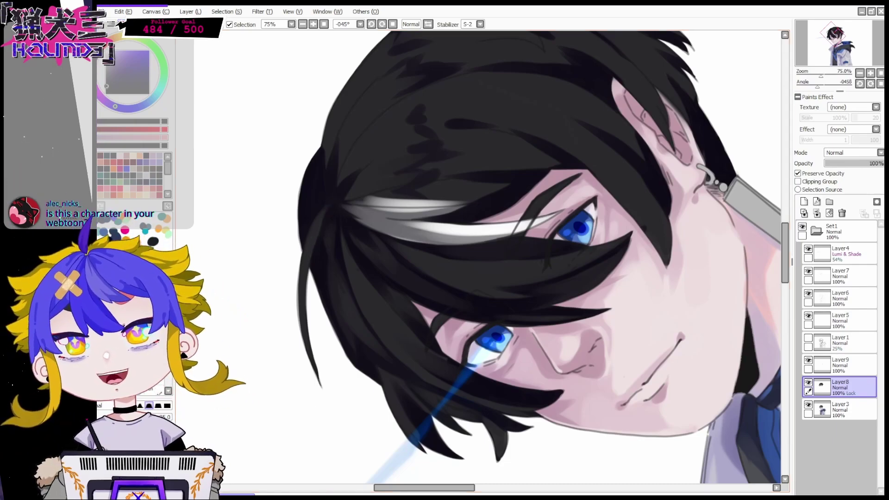
pyautogui.scroll(5, 328, 271)
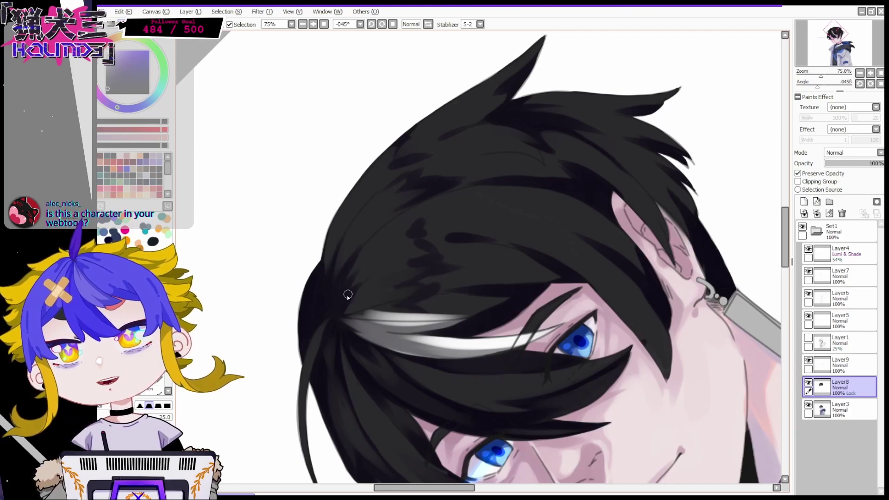
pyautogui.moveTo(329, 301)
pyautogui.mouseDown()
pyautogui.moveTo(351, 264)
pyautogui.moveTo(365, 311)
pyautogui.moveTo(382, 303)
pyautogui.mouseUp()
pyautogui.rightClick(375, 293)
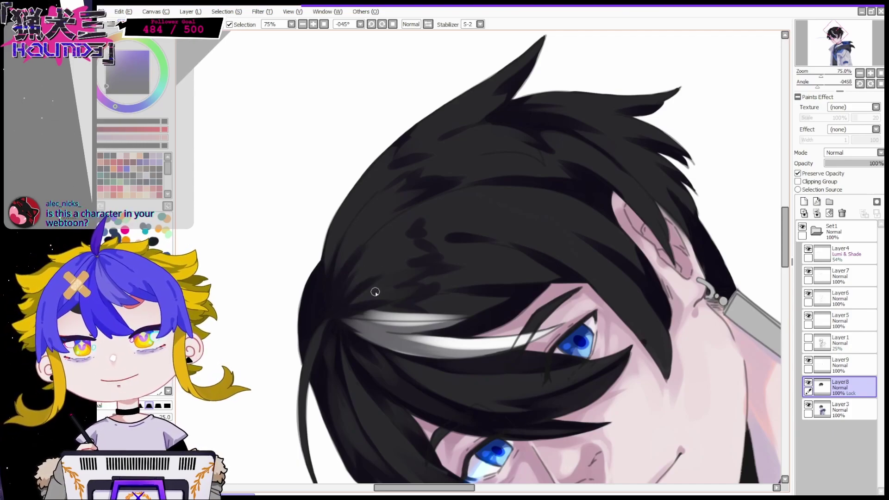
# Darken the hair strands on the ear-facing side of the white streak, from the parting down to the near temple
pyautogui.click(392, 24)
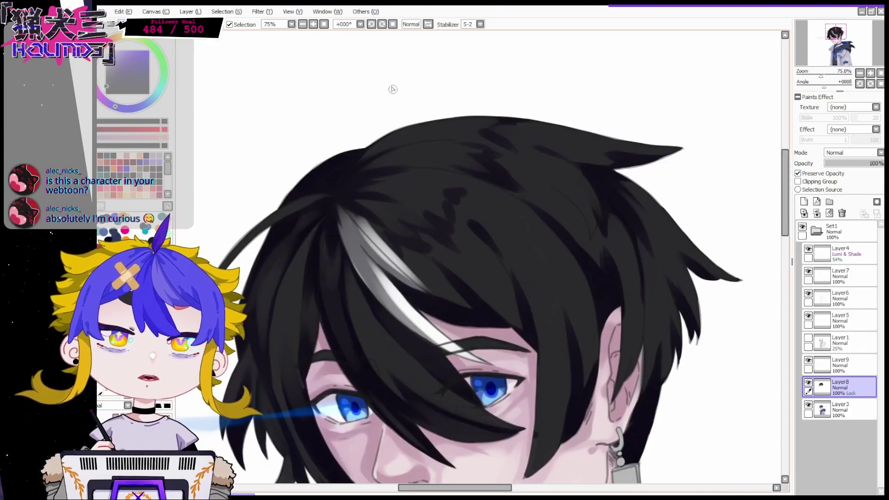
pyautogui.click(382, 24)
pyautogui.moveTo(446, 125)
pyautogui.mouseDown()
pyautogui.moveTo(416, 254)
pyautogui.moveTo(447, 113)
pyautogui.moveTo(420, 244)
pyautogui.mouseUp()
pyautogui.rightClick(415, 254)
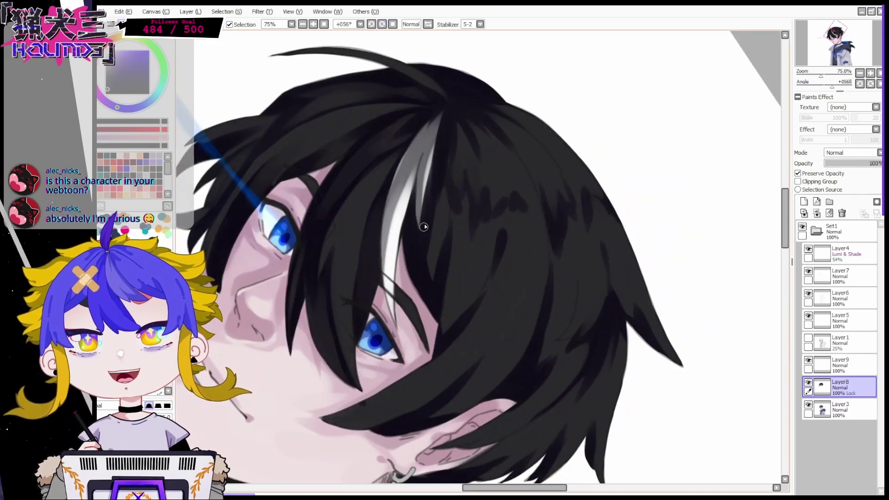
pyautogui.rightClick(435, 377)
pyautogui.moveTo(438, 183); pyautogui.dragTo(427, 243)
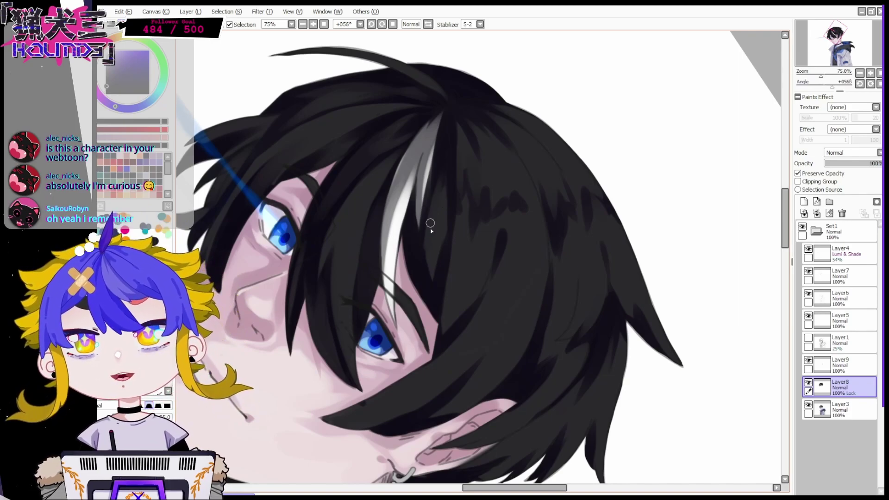
pyautogui.moveTo(436, 286); pyautogui.dragTo(433, 246)
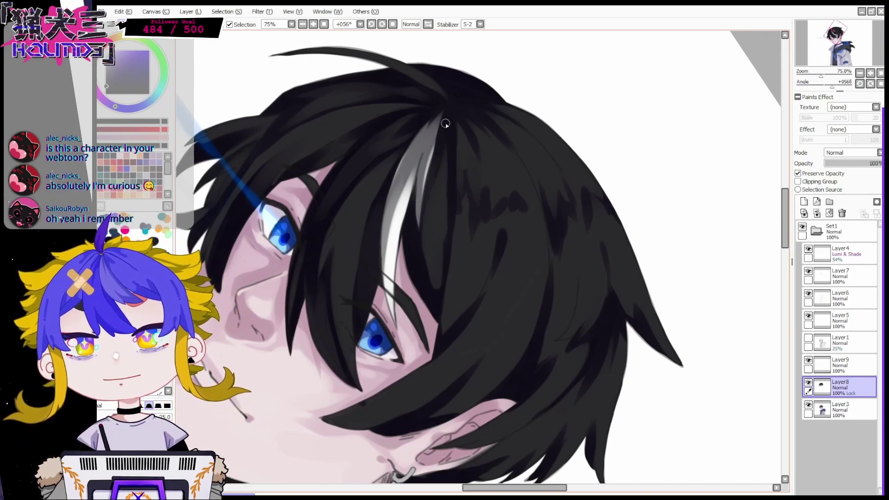
# Lighten the root of the white streak and taper it into a narrow point at the parting
pyautogui.moveTo(434, 132)
pyautogui.mouseDown()
pyautogui.moveTo(418, 218)
pyautogui.moveTo(441, 114)
pyautogui.mouseUp()
pyautogui.moveTo(438, 118); pyautogui.dragTo(390, 246)
pyautogui.rightClick(422, 190)
pyautogui.rightClick(408, 156)
pyautogui.moveTo(401, 193); pyautogui.dragTo(424, 129)
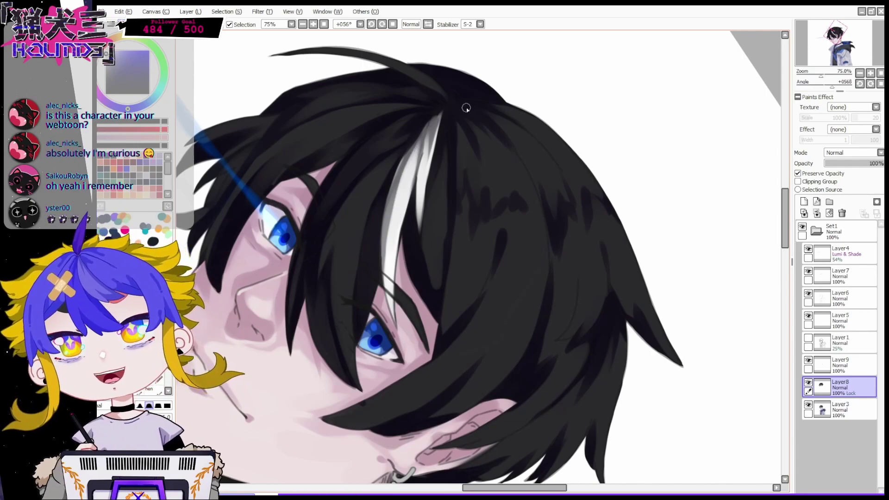
pyautogui.moveTo(401, 194); pyautogui.dragTo(422, 144)
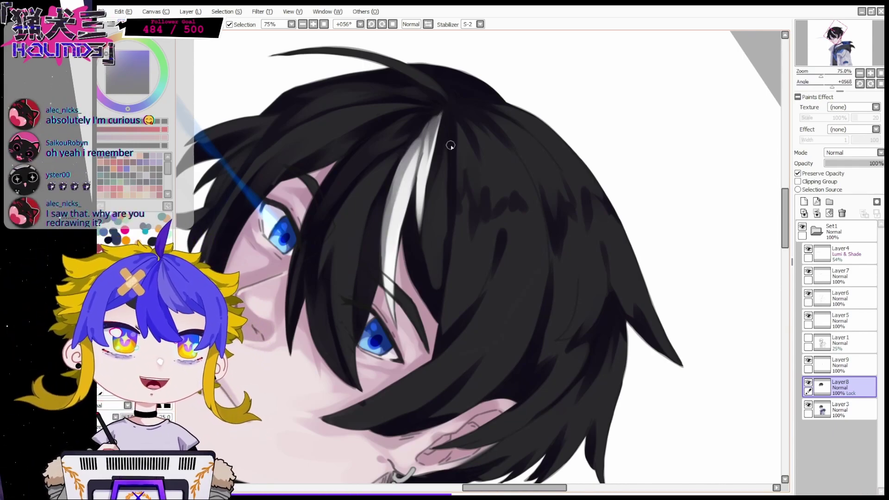
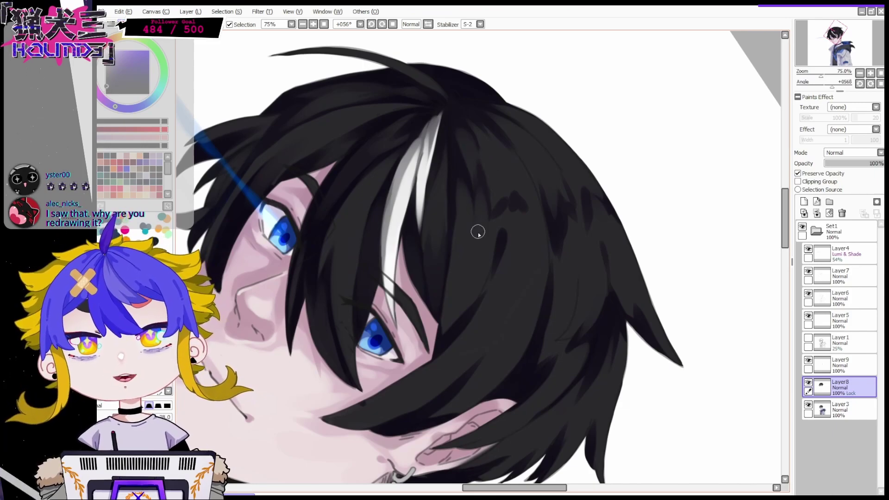
# Refine the jagged crown shadows into long dark strands flowing from the parting, checking the hair mirrored and rotated
pyautogui.click(410, 24)
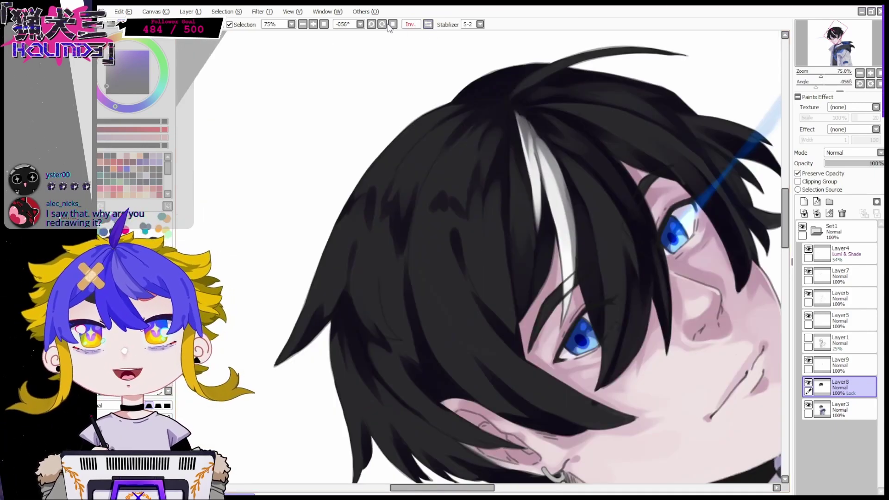
pyautogui.click(371, 24)
pyautogui.click(372, 24)
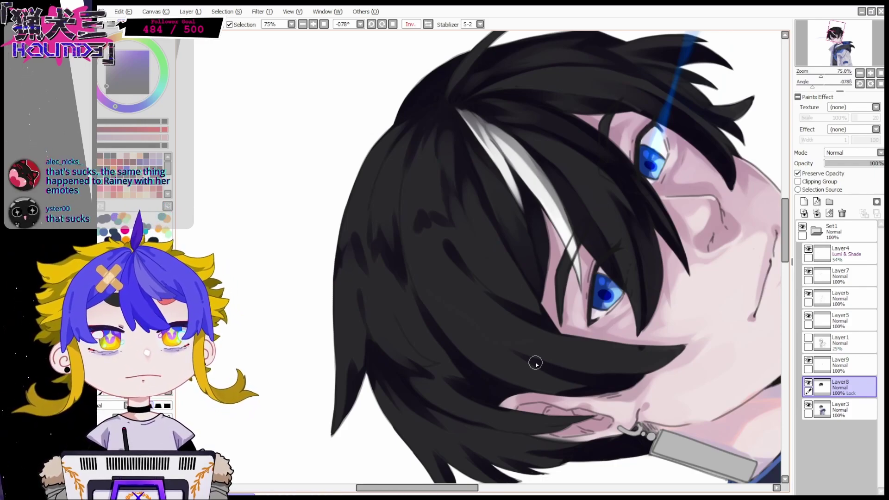
pyautogui.press('h')
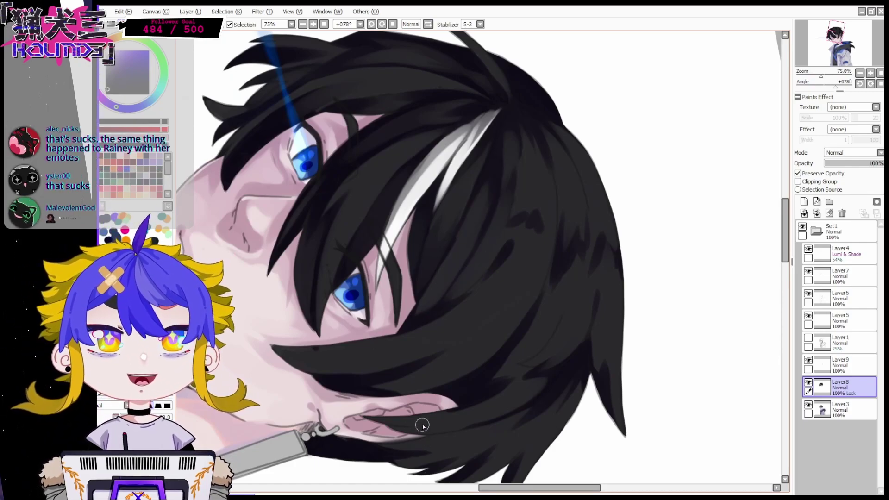
pyautogui.rightClick(495, 151)
pyautogui.moveTo(508, 151); pyautogui.dragTo(501, 194)
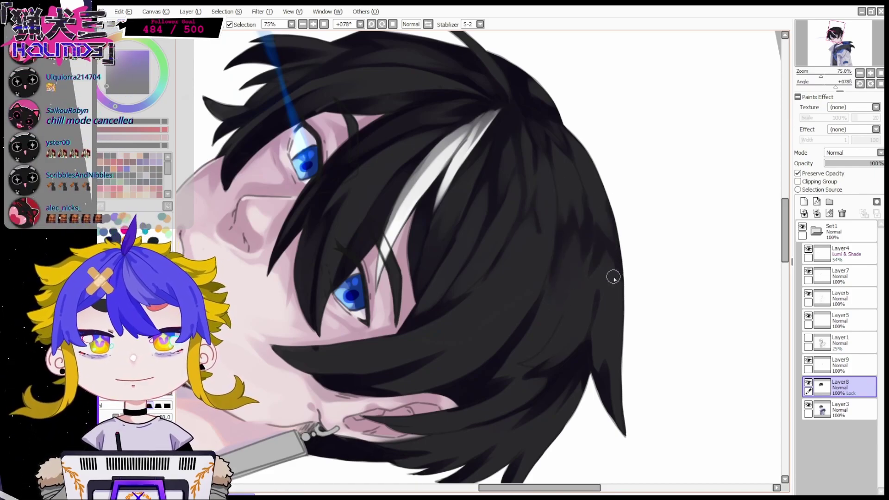
# Shade the back-of-head strands and the spiky tips toward the nape with dark strokes, reducing the brush size
pyautogui.scroll(-3, 516, 212)
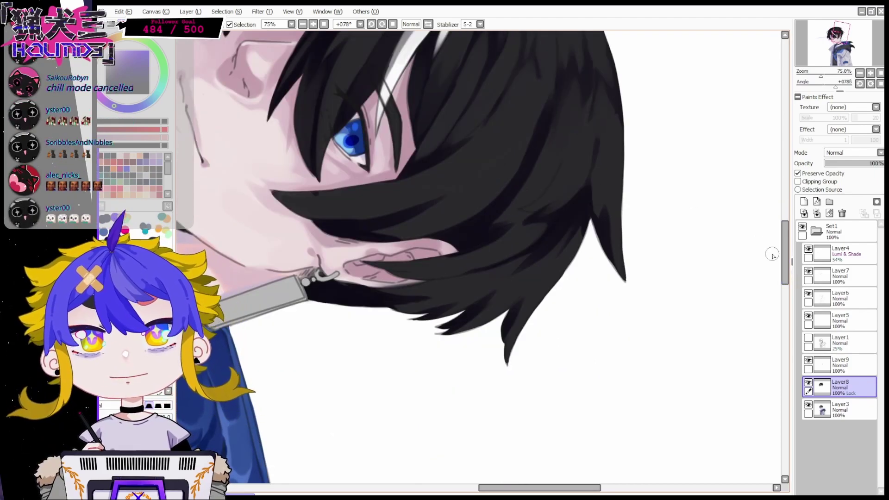
pyautogui.scroll(4, 768, 253)
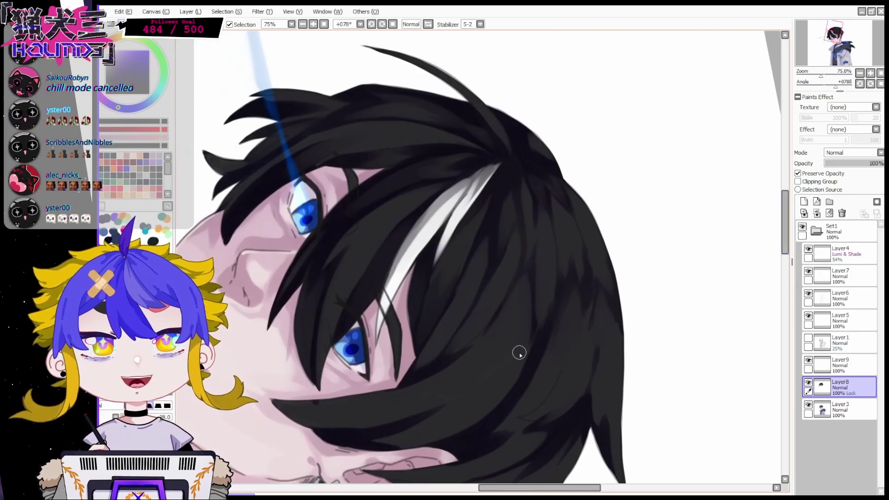
pyautogui.scroll(-2, 494, 423)
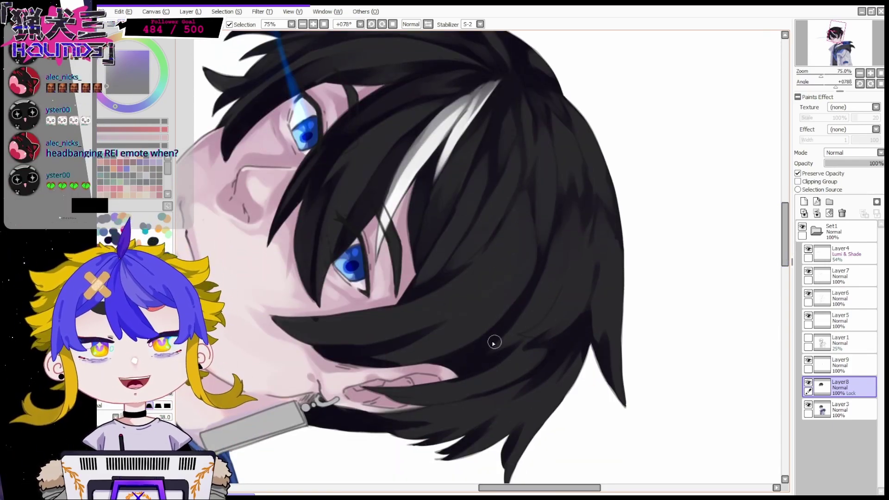
pyautogui.click(870, 72)
pyautogui.press('[')
pyautogui.press('[')
pyautogui.press('[')
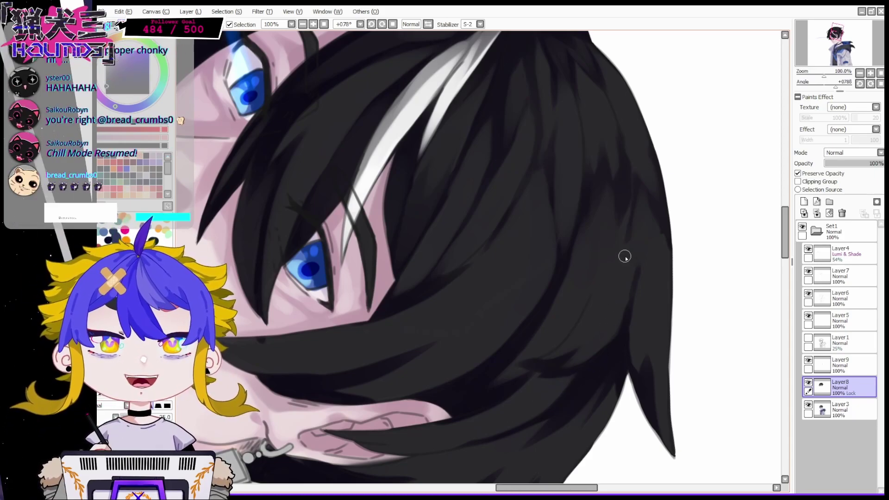
pyautogui.press('[')
pyautogui.press('[')
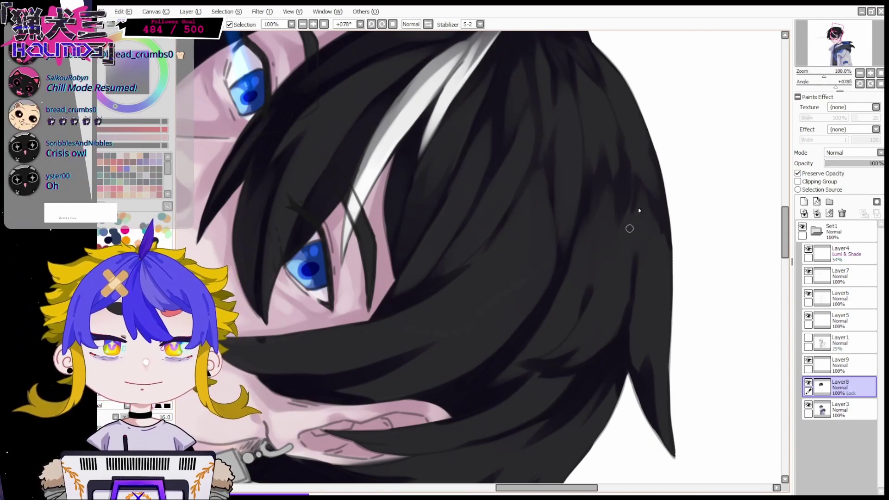
pyautogui.moveTo(783, 240); pyautogui.dragTo(784, 264)
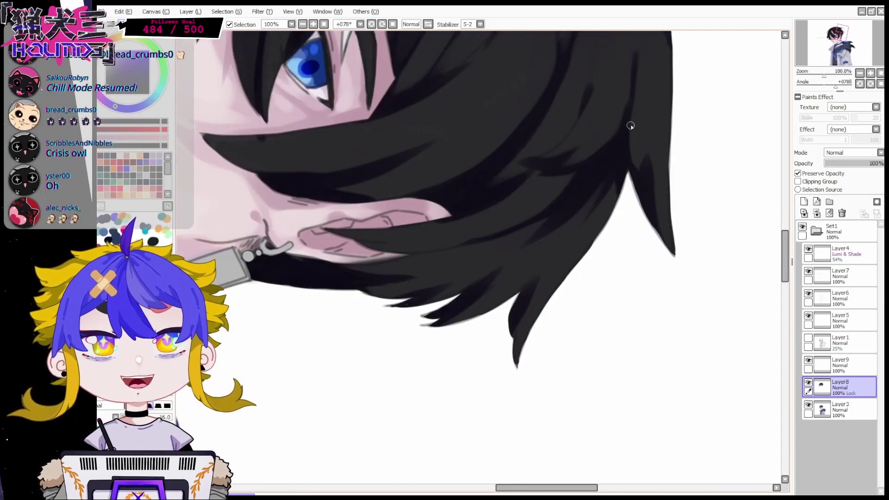
pyautogui.moveTo(660, 234); pyautogui.dragTo(648, 156)
pyautogui.moveTo(786, 266); pyautogui.dragTo(786, 256)
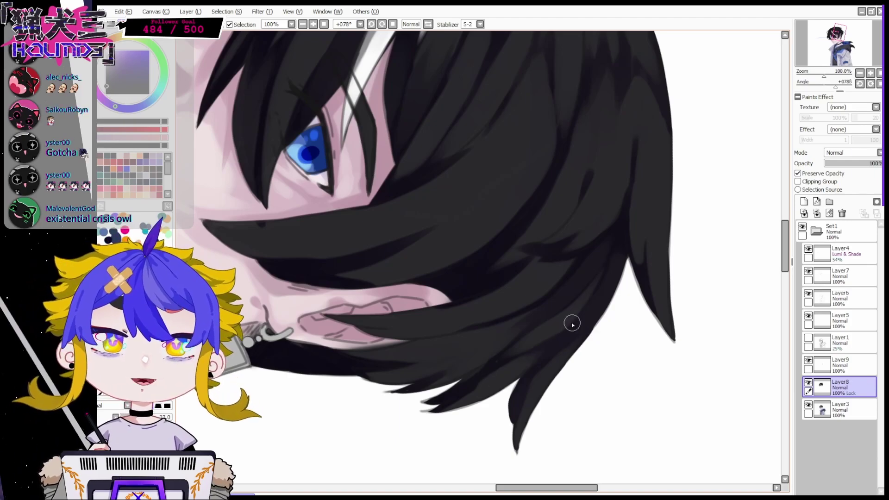
# Shade the near-side hair strands between the near eye and the ear on the slightly rotated canvas
pyautogui.click(880, 72)
pyautogui.moveTo(866, 65); pyautogui.dragTo(859, 49)
pyautogui.click(869, 73)
pyautogui.click(870, 73)
pyautogui.scroll(2, 860, 53)
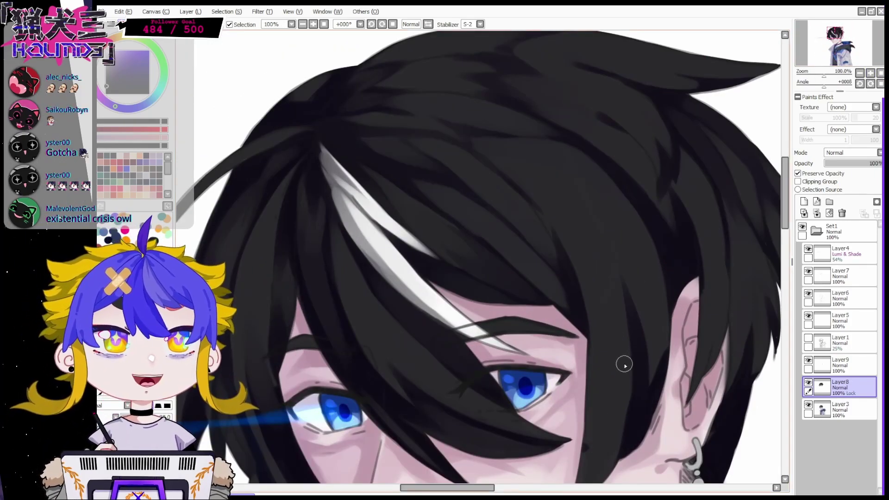
pyautogui.click(382, 24)
pyautogui.moveTo(785, 208); pyautogui.dragTo(784, 217)
pyautogui.moveTo(596, 362); pyautogui.dragTo(613, 267)
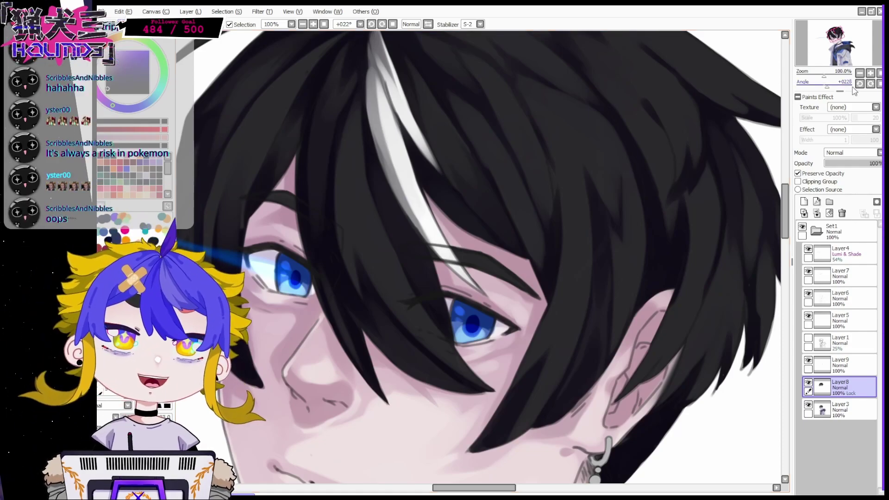
pyautogui.hotkey('ctrl', '-')
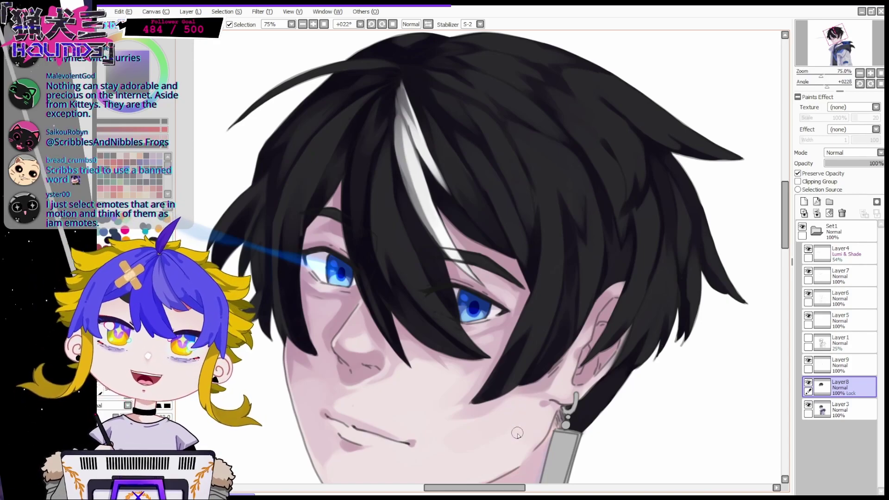
# Create a new layer clipped to the hair layer and paint soft light highlights across the crown on the mirrored canvas
pyautogui.click(804, 202)
pyautogui.click(798, 182)
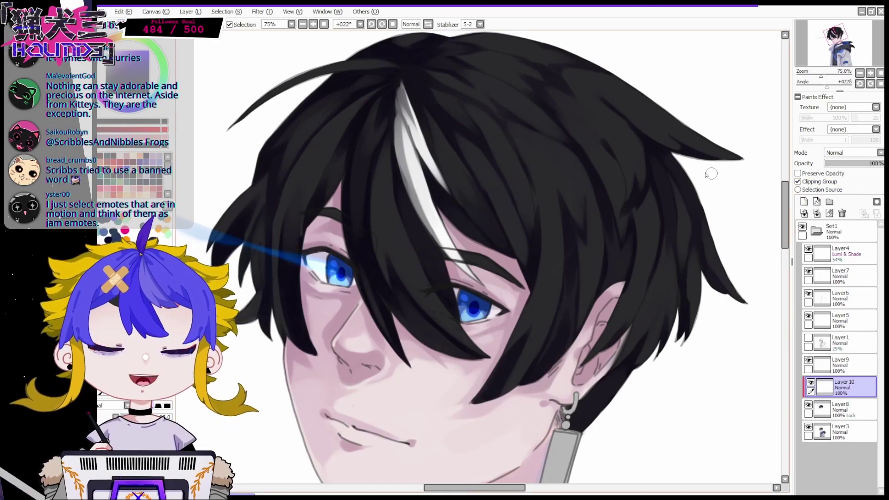
pyautogui.press('h')
pyautogui.moveTo(286, 107); pyautogui.dragTo(355, 72)
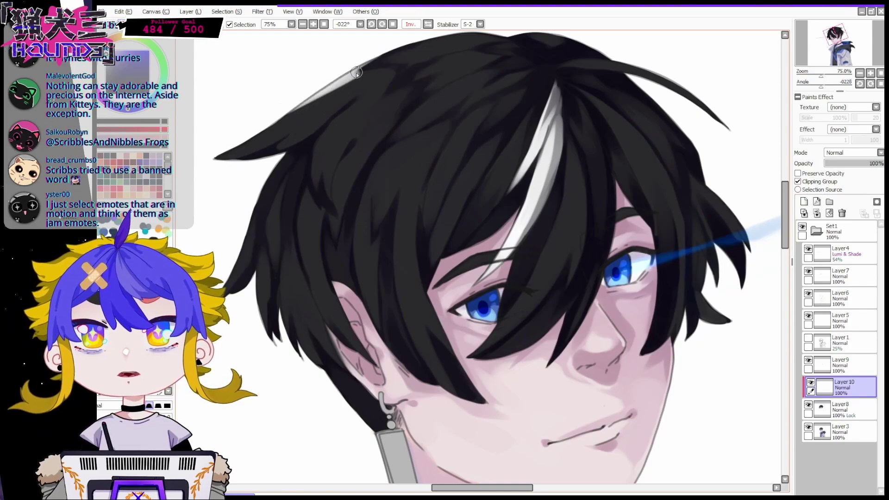
pyautogui.moveTo(449, 159)
pyautogui.mouseDown()
pyautogui.moveTo(487, 80)
pyautogui.moveTo(508, 102)
pyautogui.moveTo(390, 226)
pyautogui.moveTo(361, 136)
pyautogui.moveTo(404, 60)
pyautogui.moveTo(346, 107)
pyautogui.moveTo(432, 223)
pyautogui.mouseUp()
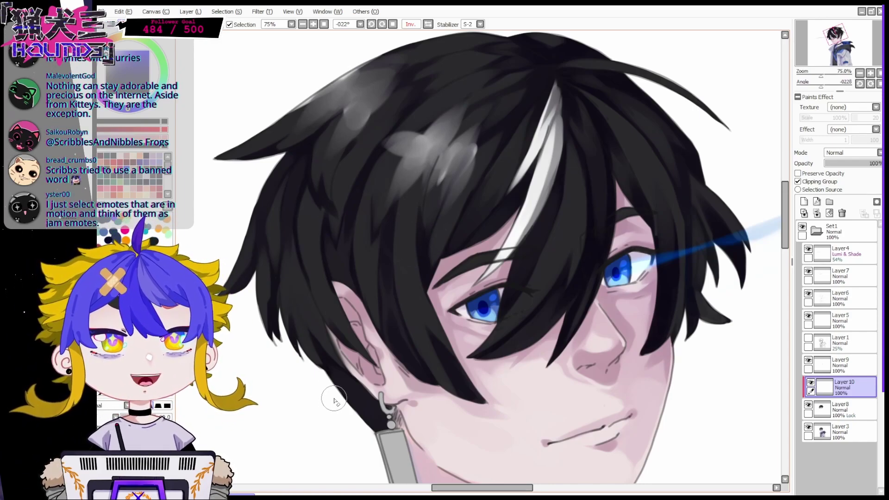
# Carve the soft crown highlights into thin, jagged light shapes that follow the hair strands, and check the whole picture unmirrored
pyautogui.moveTo(466, 133)
pyautogui.mouseDown()
pyautogui.moveTo(488, 114)
pyautogui.moveTo(466, 120)
pyautogui.mouseUp()
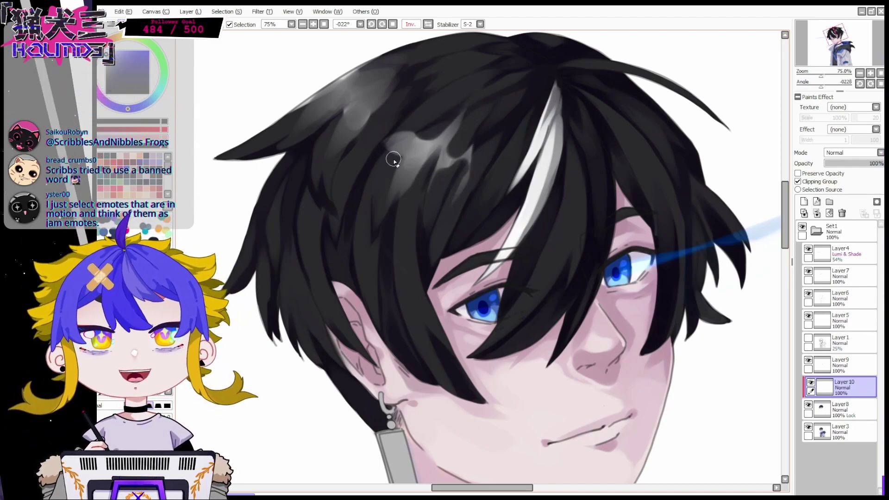
pyautogui.moveTo(386, 201); pyautogui.dragTo(397, 192)
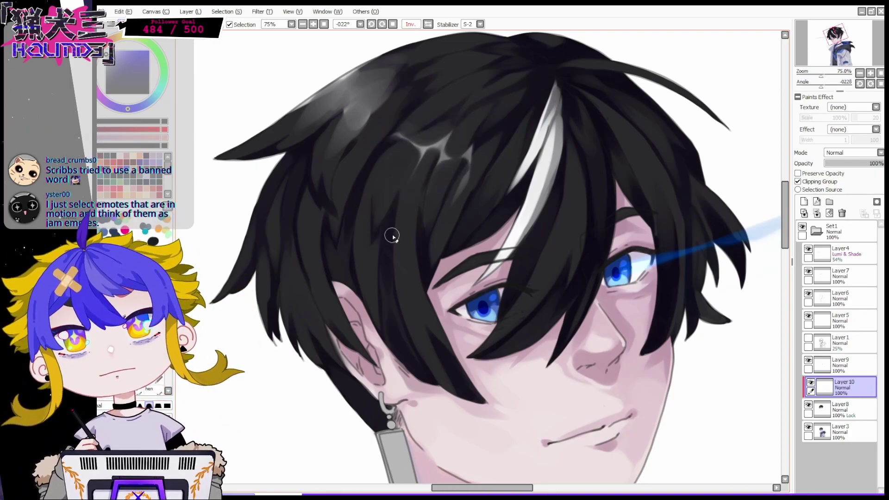
pyautogui.moveTo(386, 60); pyautogui.dragTo(351, 88)
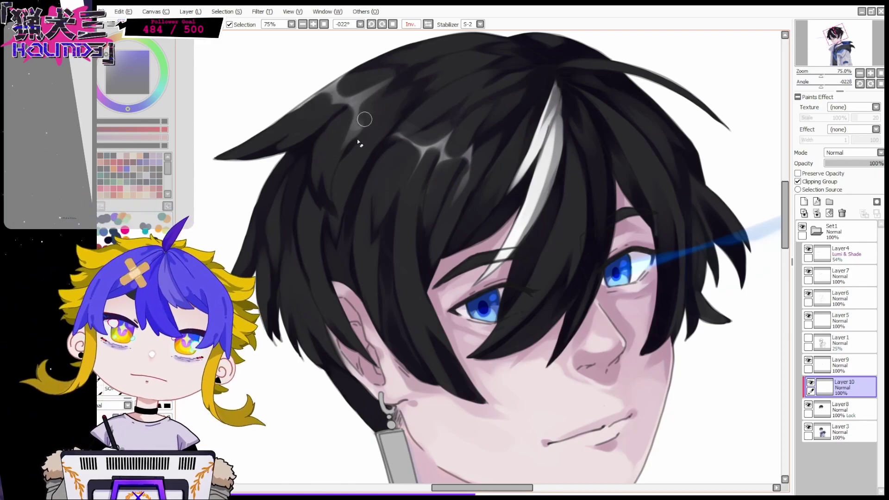
pyautogui.press('Home')
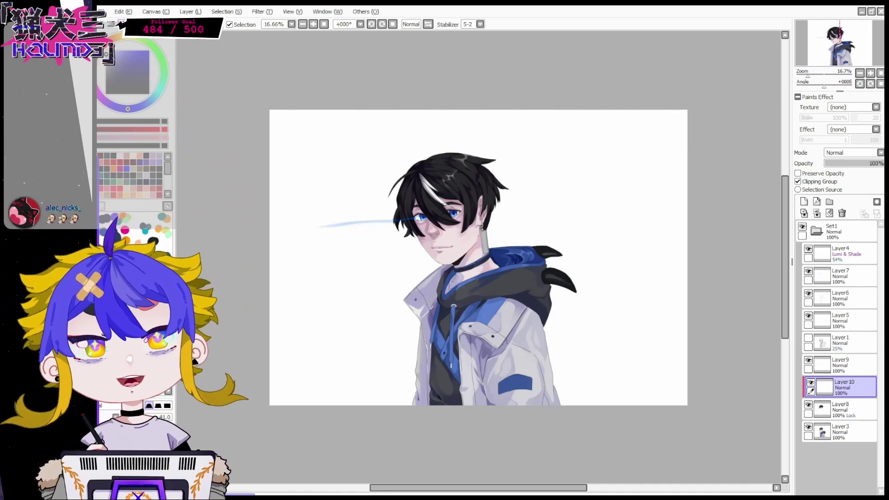
# Set the hair highlight layer to Overlay, merge a duplicate of it into it, and turn off its clipping
pyautogui.scroll(3, 445, 190)
pyautogui.moveTo(444, 190); pyautogui.dragTo(479, 277)
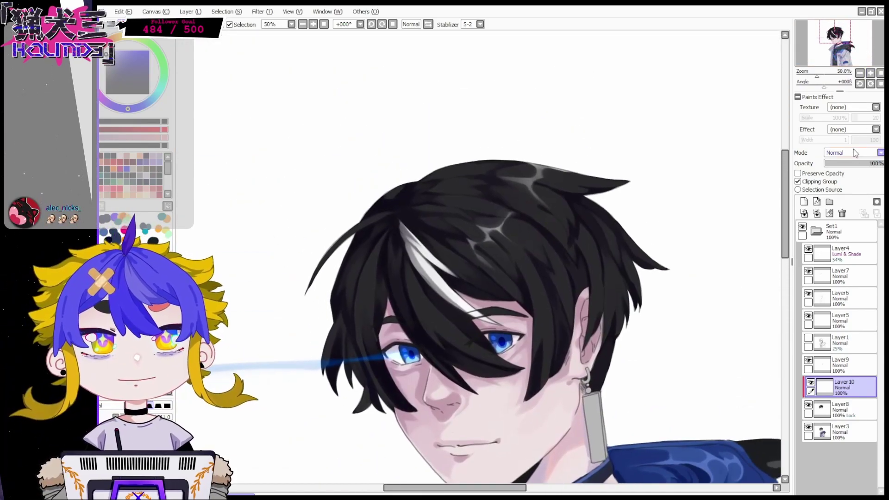
pyautogui.click(847, 188)
pyautogui.click(190, 11)
pyautogui.click(225, 70)
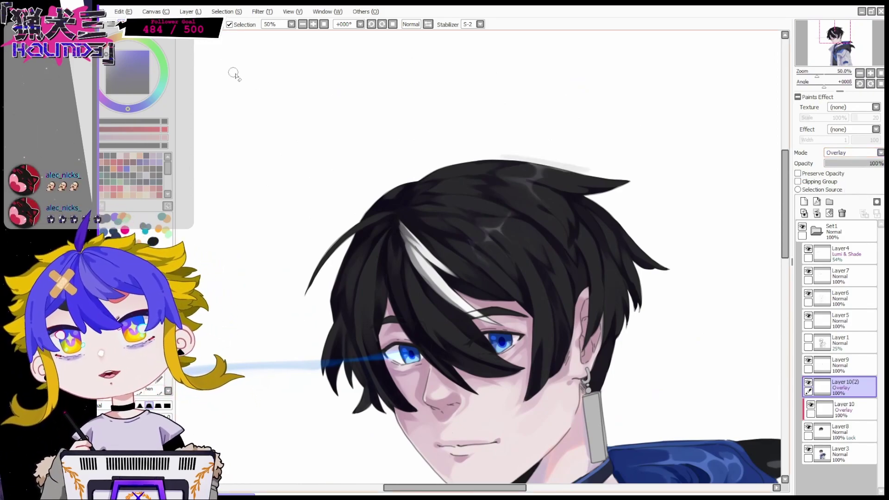
pyautogui.click(816, 212)
pyautogui.click(811, 182)
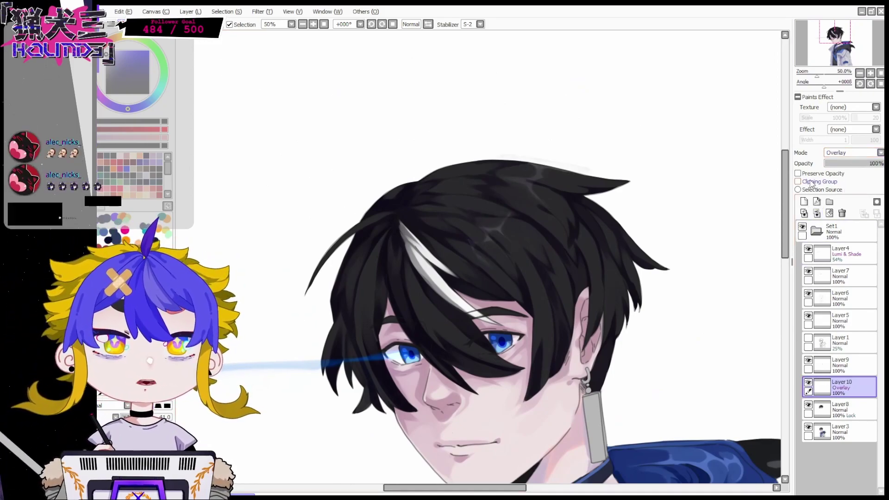
# Paint soft grey highlights on the fringe strands above the eyes and shape them along the hair
pyautogui.moveTo(367, 283); pyautogui.dragTo(371, 310)
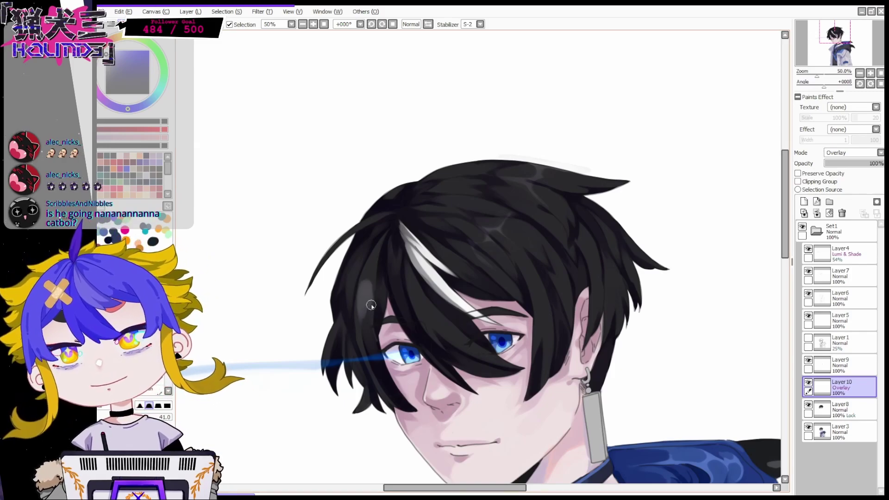
pyautogui.moveTo(413, 283); pyautogui.dragTo(421, 307)
pyautogui.moveTo(473, 249); pyautogui.dragTo(464, 267)
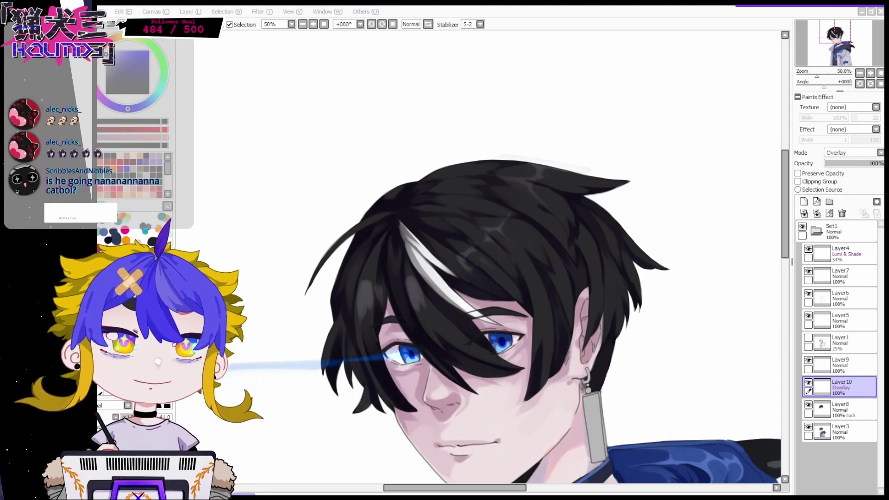
pyautogui.click(303, 393)
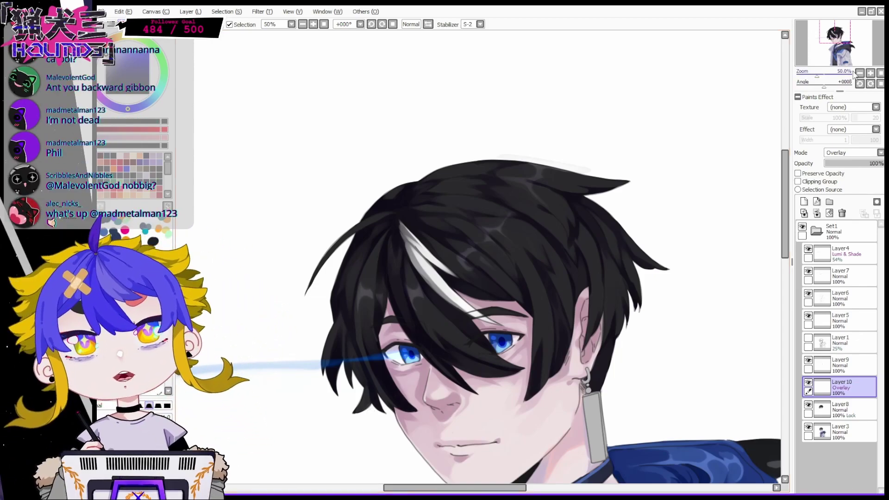
pyautogui.click(880, 73)
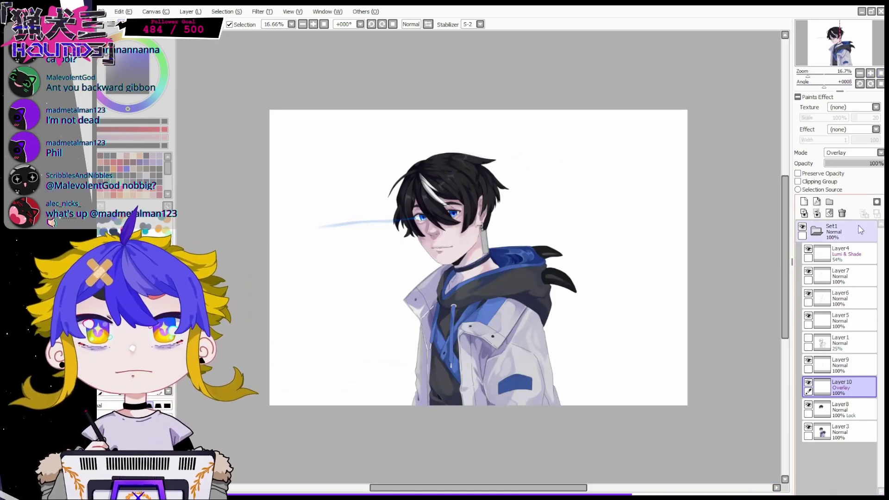
# Create a new layer above Layer7 and paint white catchlights in both eyes
pyautogui.click(869, 72)
pyautogui.moveTo(866, 56); pyautogui.dragTo(861, 50)
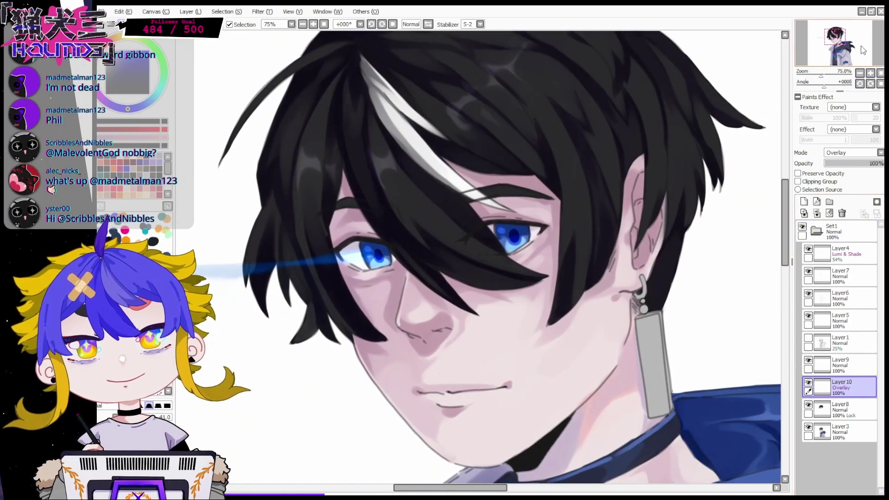
pyautogui.click(847, 276)
pyautogui.click(804, 201)
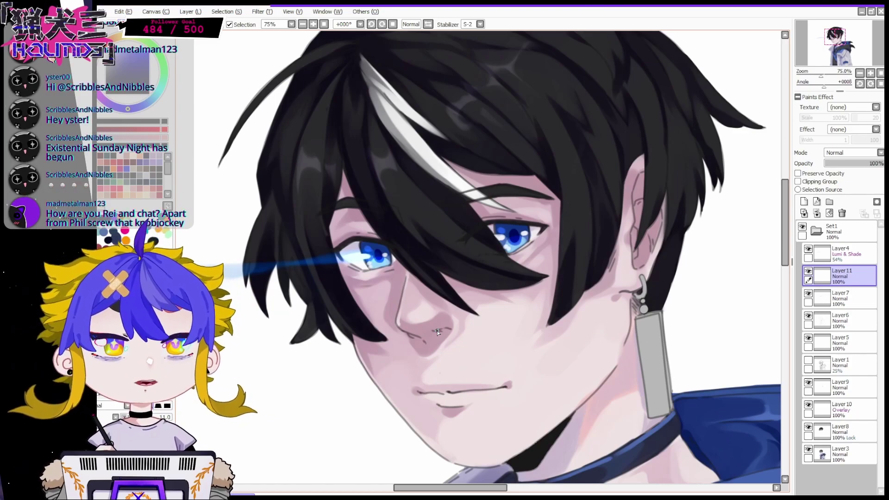
pyautogui.click(859, 73)
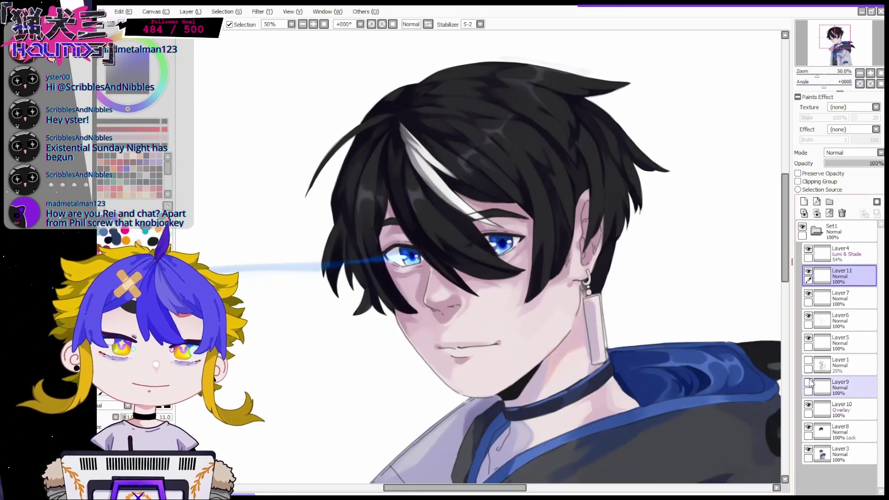
# Preserve opacity on the earring's layer, Layer9, and paint light and dark grey metallic shading along the earring
pyautogui.click(838, 387)
pyautogui.click(798, 174)
pyautogui.click(870, 72)
pyautogui.click(869, 73)
pyautogui.click(841, 37)
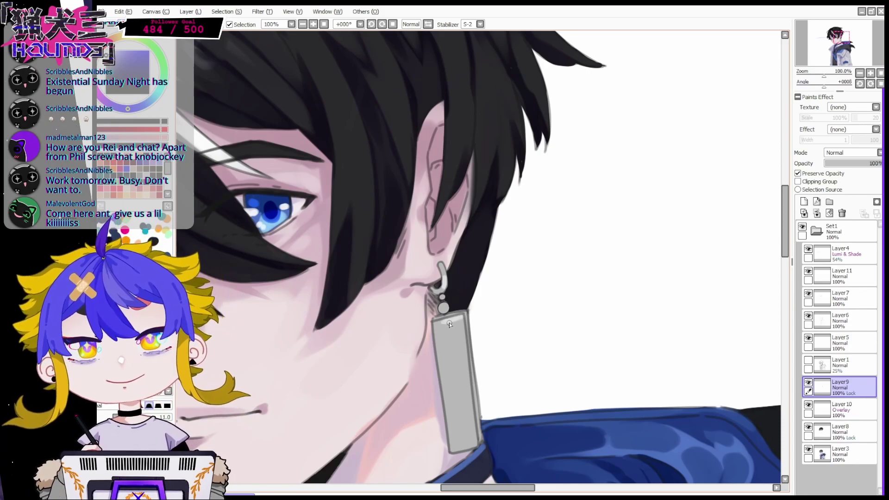
pyautogui.moveTo(460, 319); pyautogui.dragTo(466, 362)
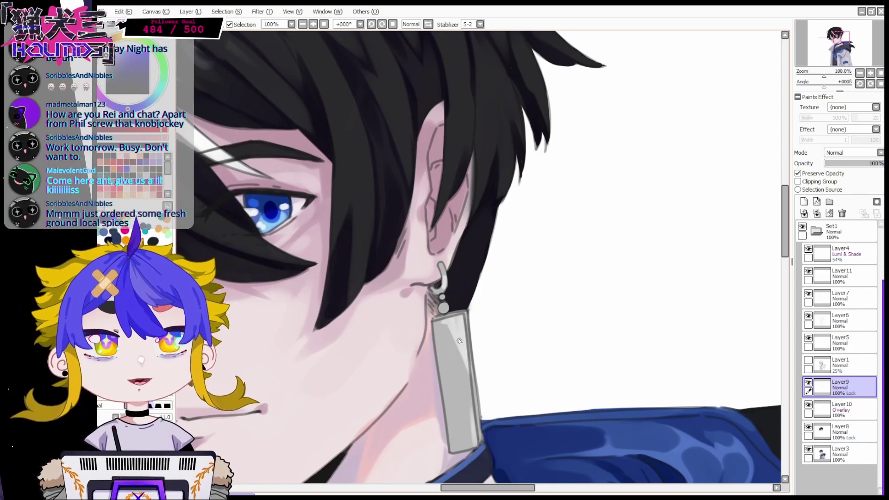
pyautogui.moveTo(469, 394); pyautogui.dragTo(472, 428)
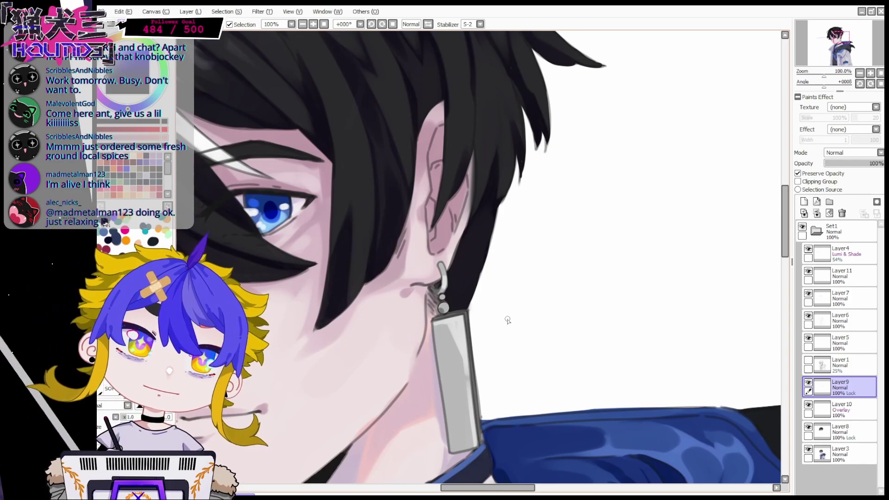
# Add a new layer clipped to the earring layer and set its blending mode to Overlay
pyautogui.click(803, 203)
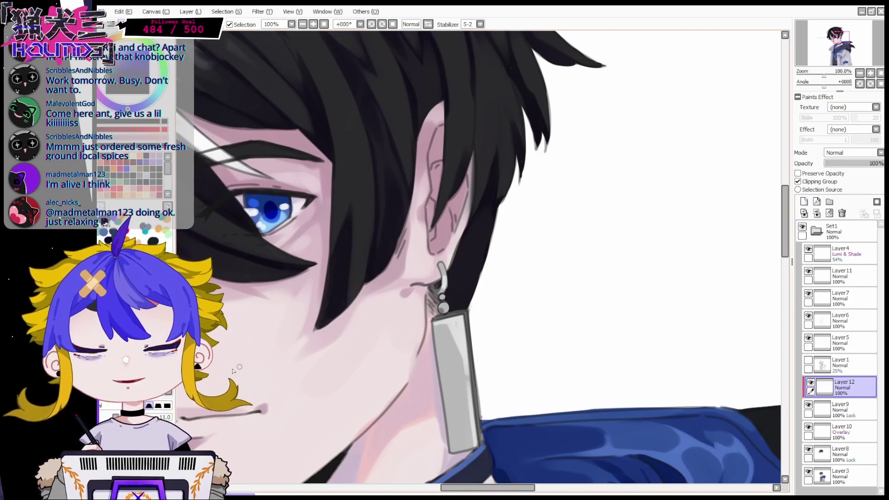
pyautogui.click(134, 400)
pyautogui.moveTo(436, 258); pyautogui.dragTo(450, 397)
pyautogui.click(878, 152)
pyautogui.click(851, 187)
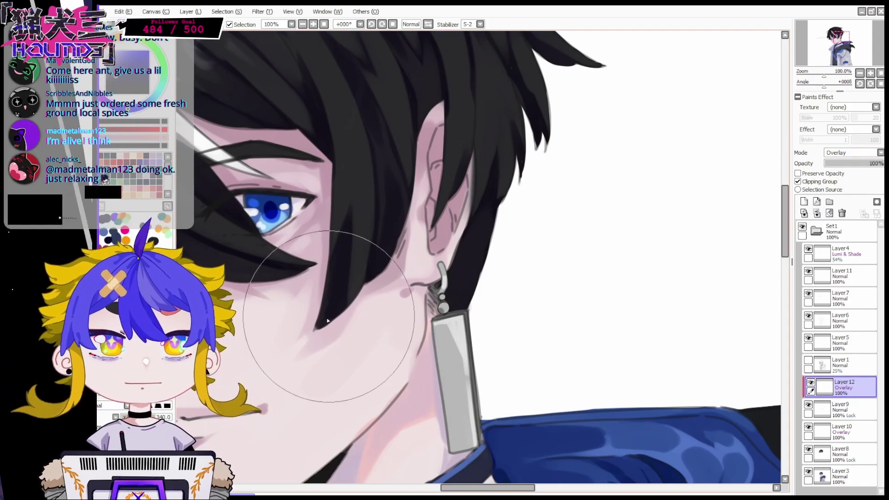
# Paint a bluish-violet tint and bright diagonal reflections on the earring with a smaller brush
pyautogui.press('[')
pyautogui.press('[')
pyautogui.press('[')
pyautogui.moveTo(428, 307)
pyautogui.mouseDown()
pyautogui.moveTo(476, 261)
pyautogui.moveTo(443, 232)
pyautogui.mouseUp()
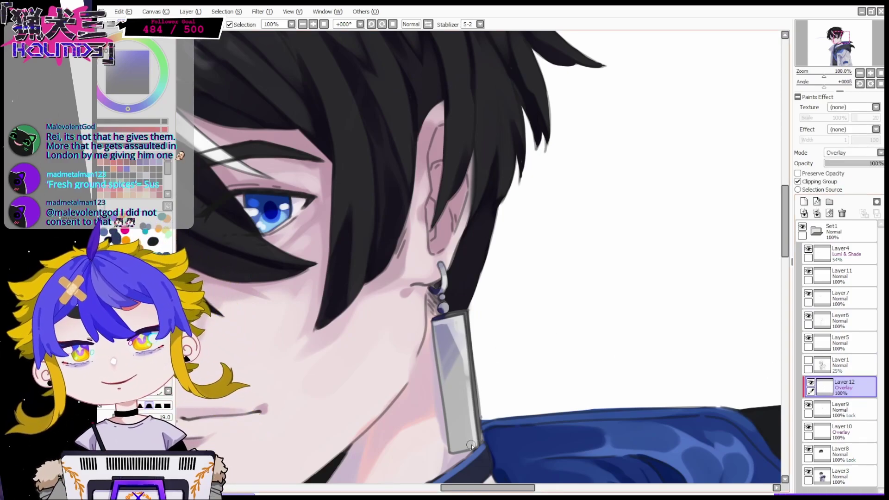
pyautogui.moveTo(472, 358); pyautogui.dragTo(447, 416)
pyautogui.moveTo(458, 375); pyautogui.dragTo(442, 403)
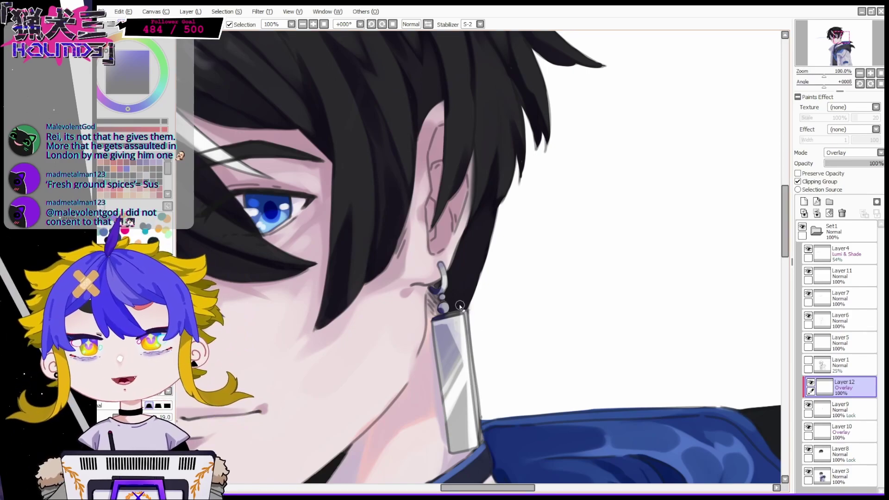
# Lower the earring's Overlay layer opacity to about 62% and merge it into Layer9
pyautogui.moveTo(877, 163); pyautogui.dragTo(862, 163)
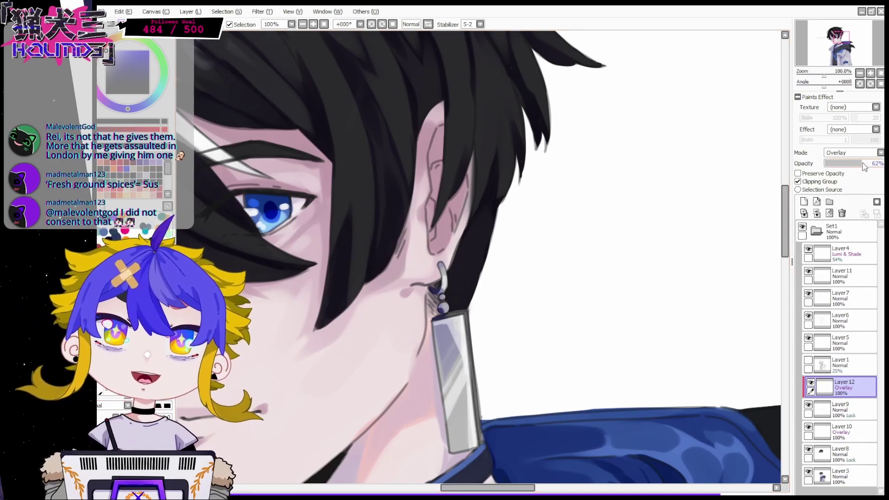
pyautogui.click(816, 214)
pyautogui.scroll(-5, 689, 236)
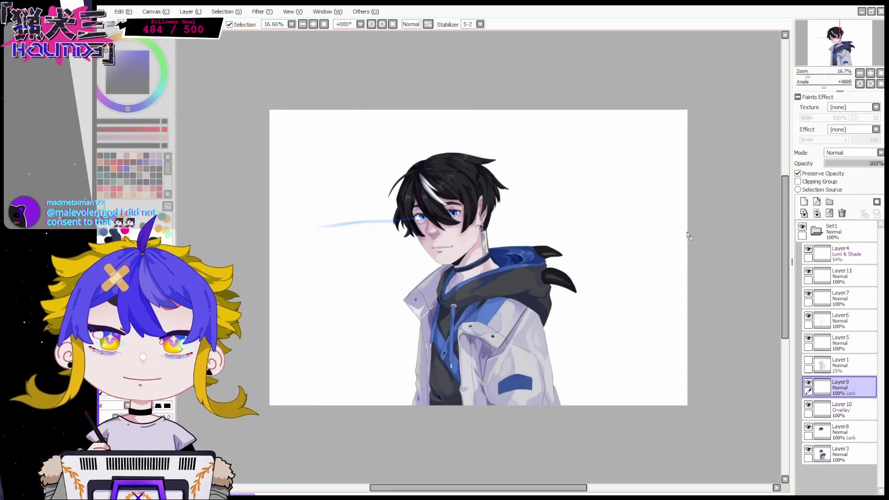
# Preserve opacity on Layer6 and recolour the black shadow under the jaw to a muted reddish brown
pyautogui.click(870, 73)
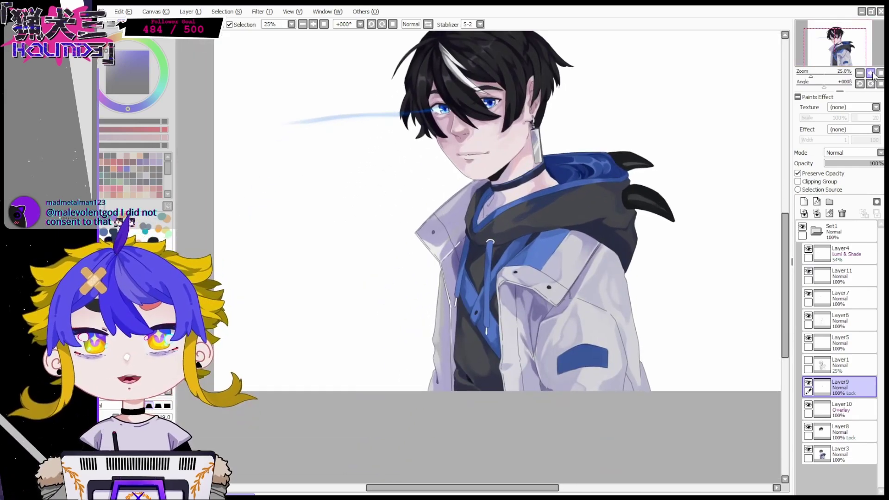
pyautogui.click(870, 72)
pyautogui.click(870, 73)
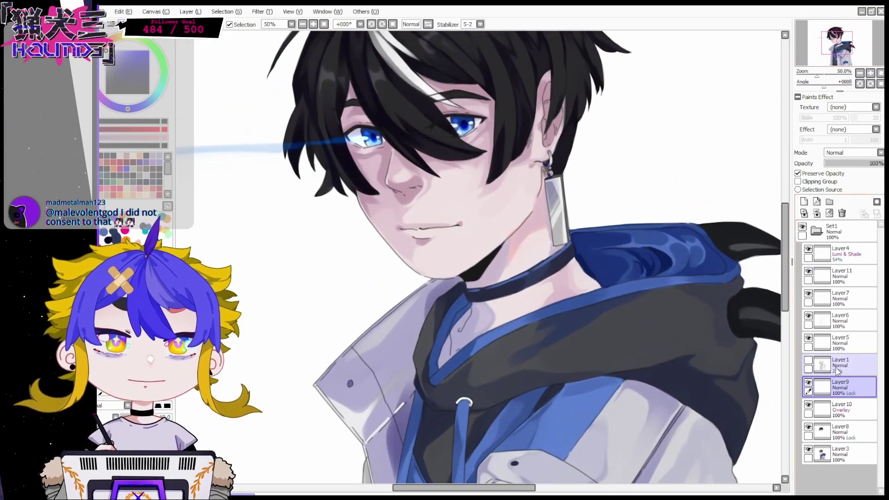
pyautogui.click(839, 320)
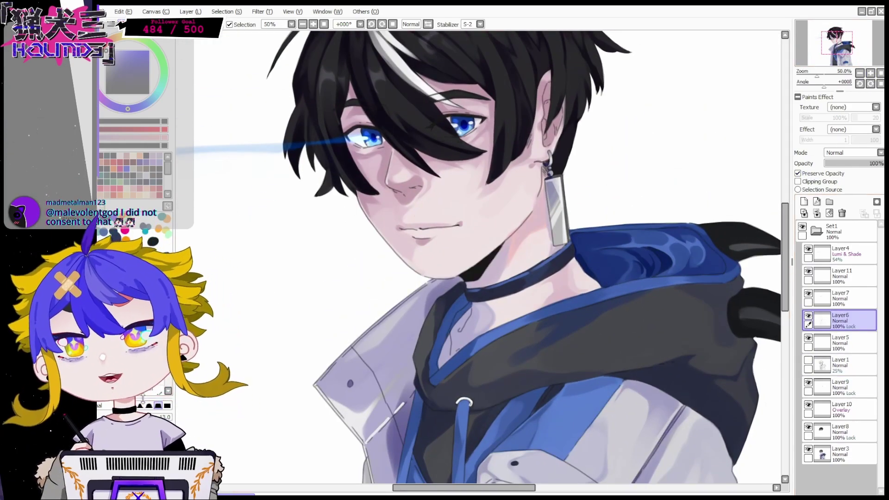
pyautogui.scroll(1, 446, 169)
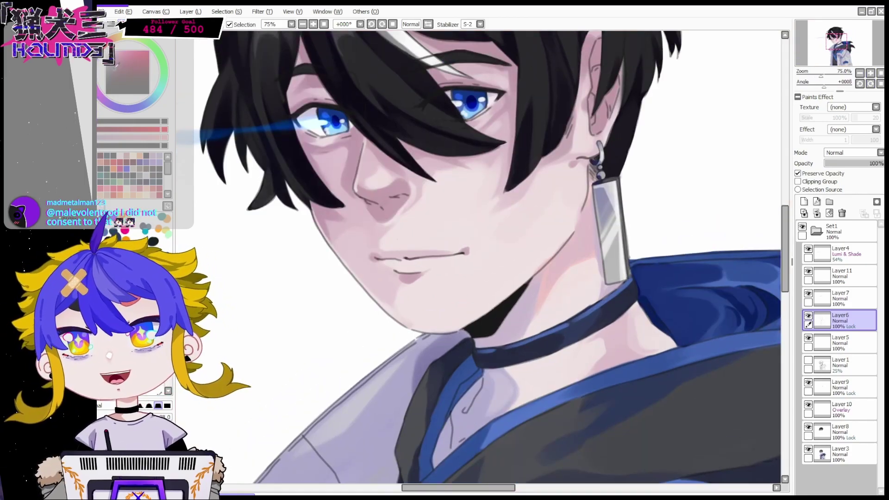
pyautogui.moveTo(477, 318); pyautogui.dragTo(552, 281)
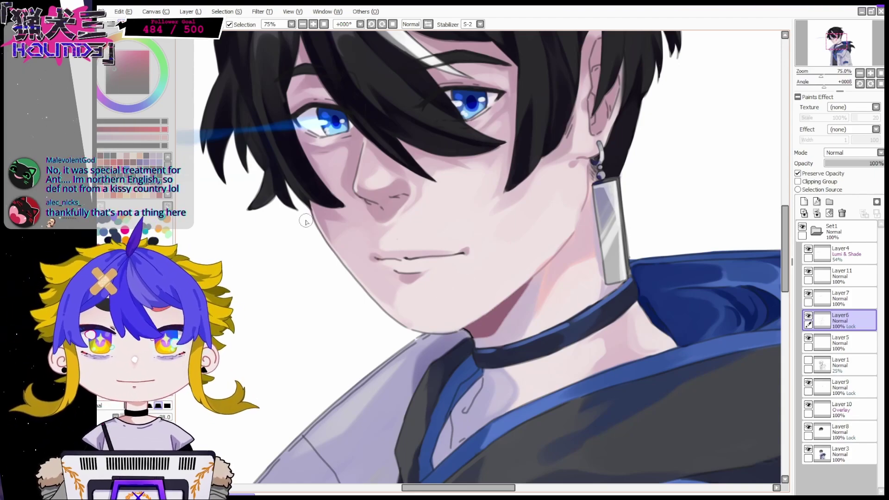
# Preserve opacity on Layer7 and soften the facial lines around the nose and mouth with reddish tones, including those on Layer6
pyautogui.click(814, 299)
pyautogui.click(808, 174)
pyautogui.press('pagedown')
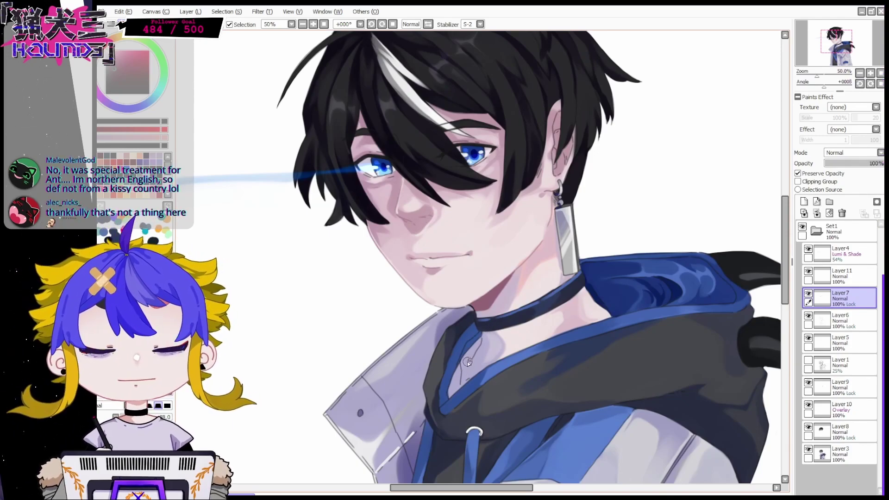
pyautogui.scroll(1, 376, 272)
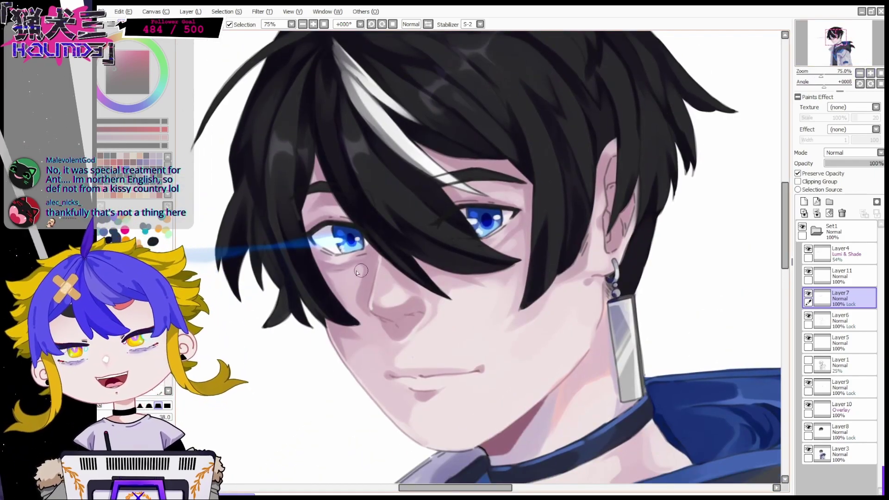
pyautogui.press('Down')
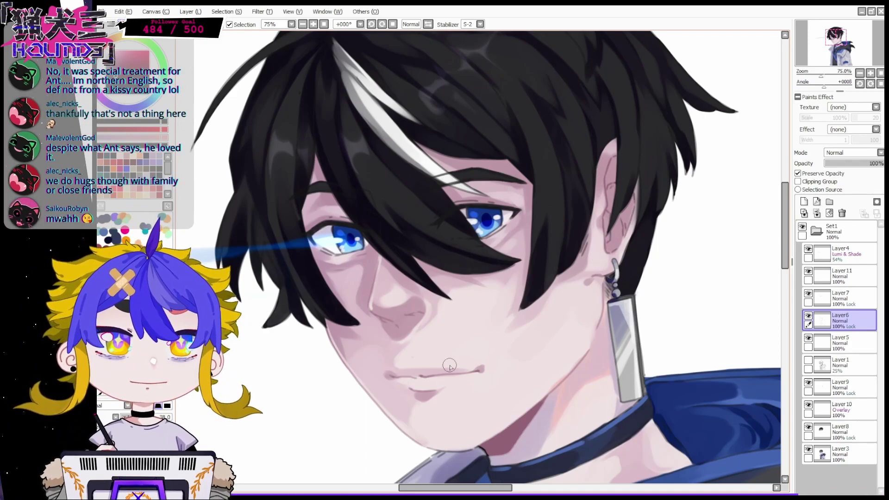
pyautogui.moveTo(826, 44); pyautogui.dragTo(825, 47)
pyautogui.press('pagedown')
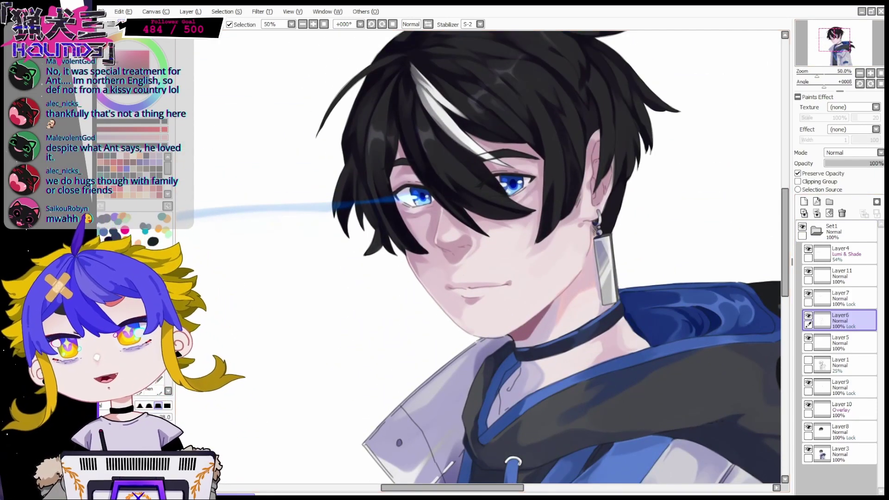
# Examine the face, neck, hood and jacket line art up close and across the whole illustration
pyautogui.moveTo(834, 40); pyautogui.dragTo(836, 43)
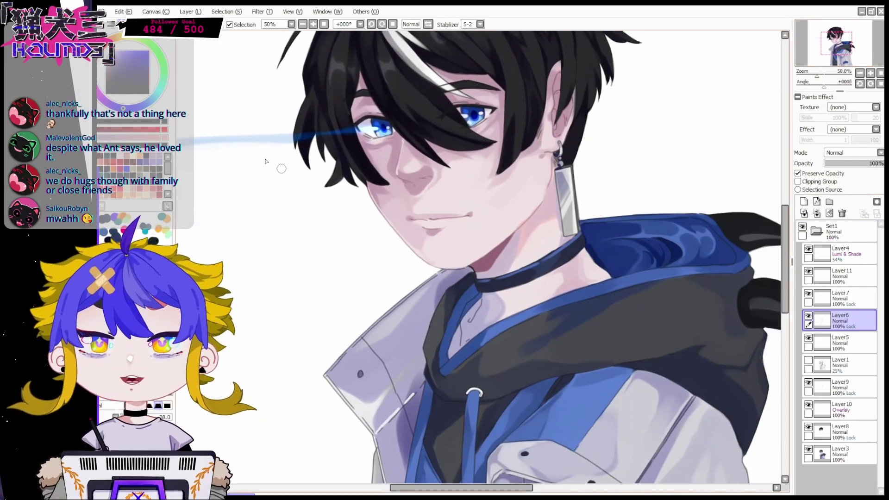
pyautogui.moveTo(543, 268); pyautogui.dragTo(582, 236)
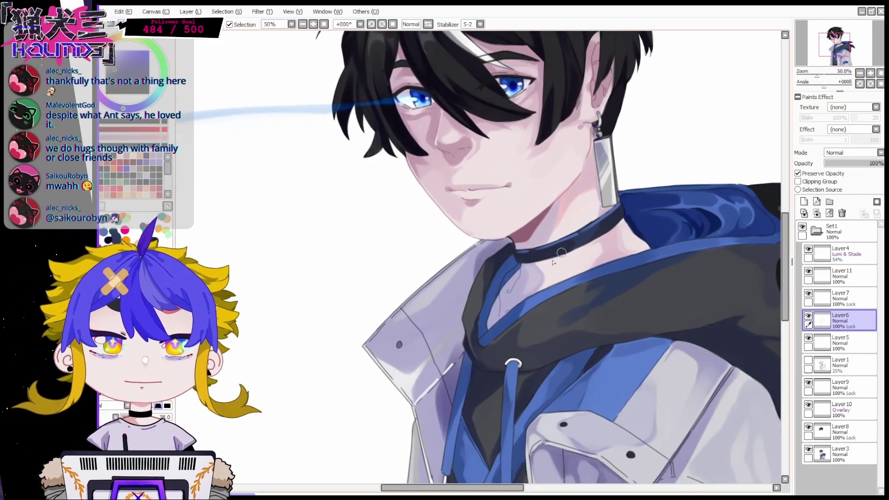
pyautogui.scroll(-1, 573, 335)
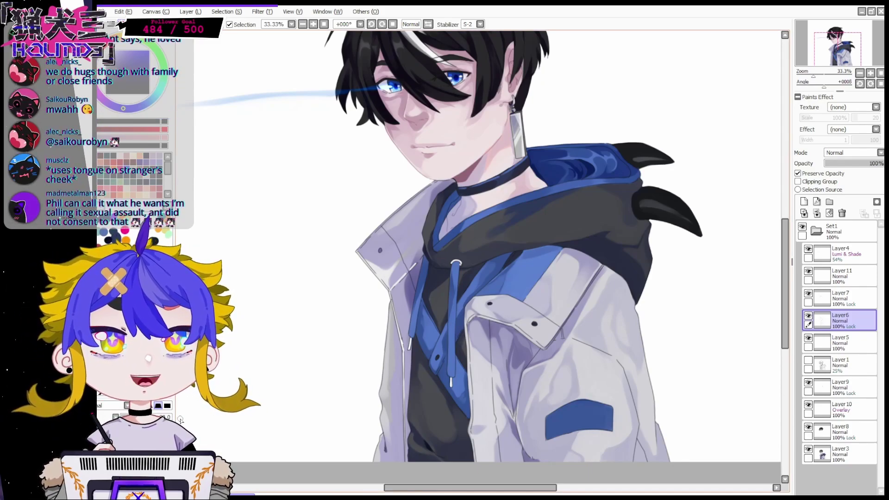
pyautogui.press(']')
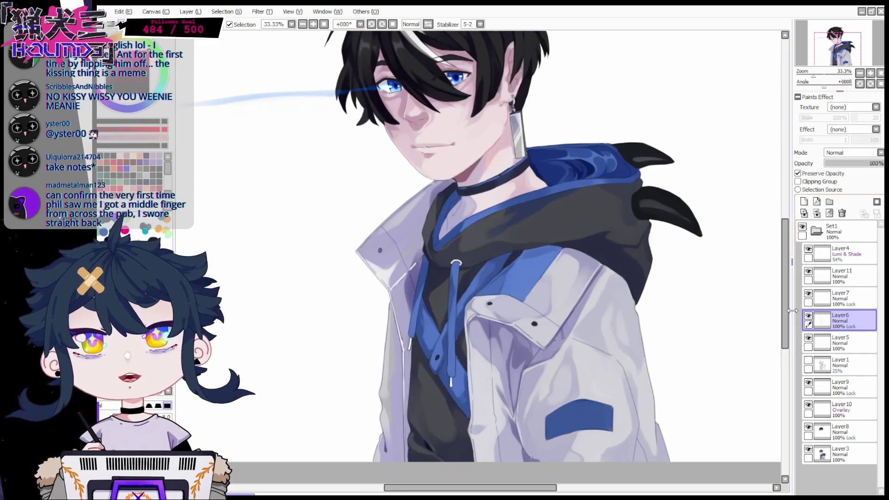
pyautogui.click(859, 72)
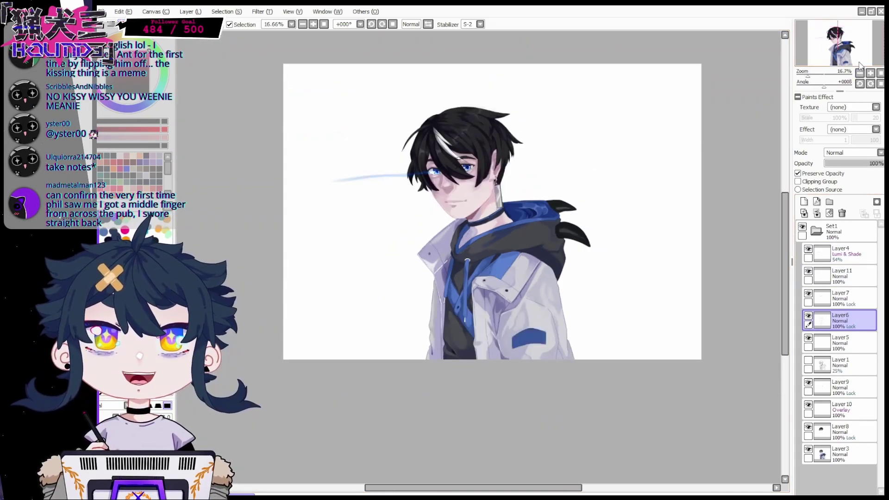
pyautogui.click(838, 47)
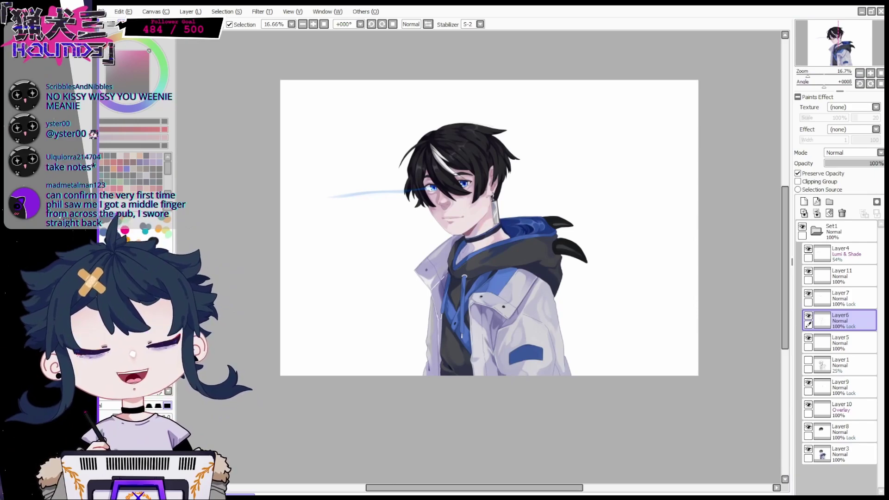
pyautogui.moveTo(545, 207); pyautogui.dragTo(539, 217)
pyautogui.click(870, 72)
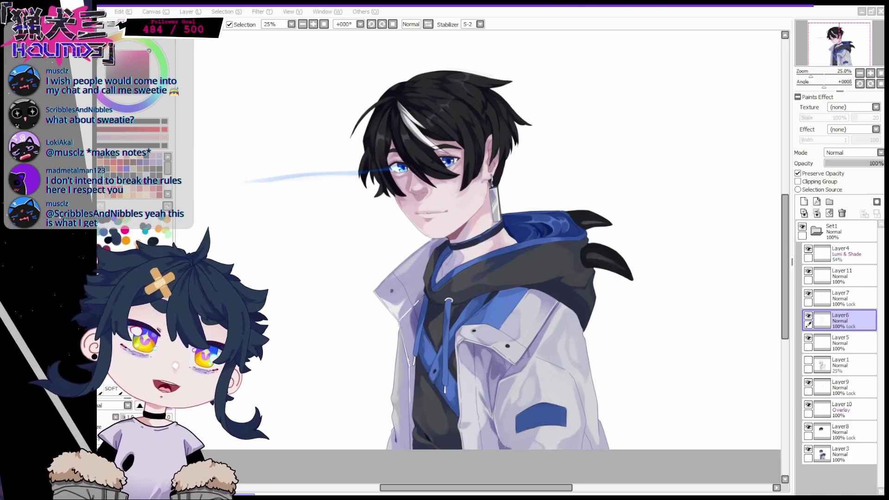
# Toggle the visibility of Layer6 and then Layer7 to check their line art against the painted character, making Layer7 the active layer
pyautogui.click(807, 317)
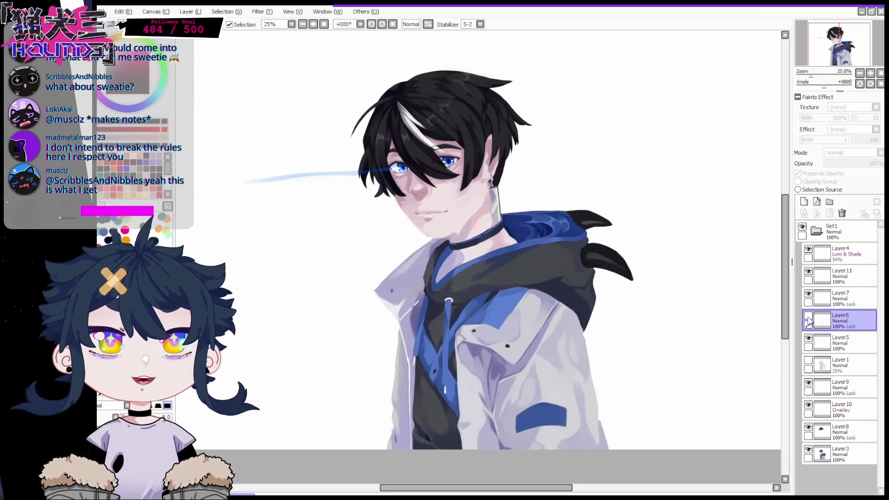
pyautogui.click(833, 298)
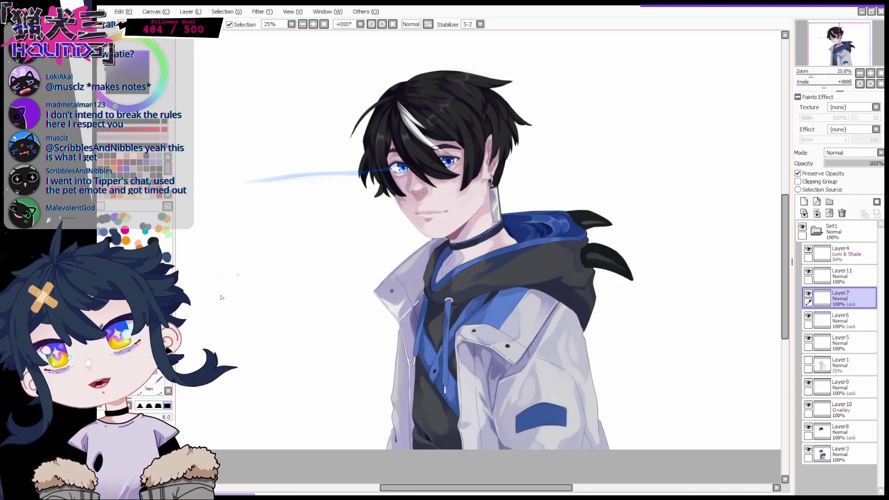
pyautogui.scroll(3, 448, 161)
pyautogui.click(834, 36)
pyautogui.click(807, 294)
pyautogui.click(808, 294)
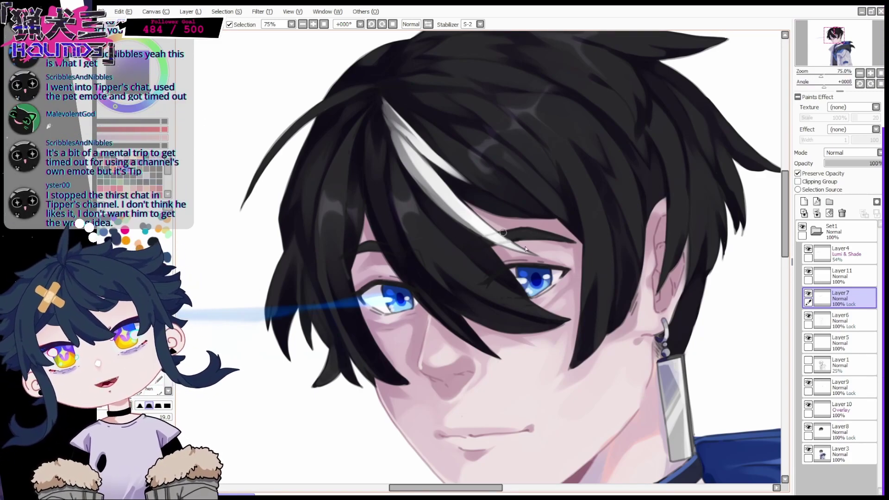
pyautogui.click(880, 73)
pyautogui.click(869, 73)
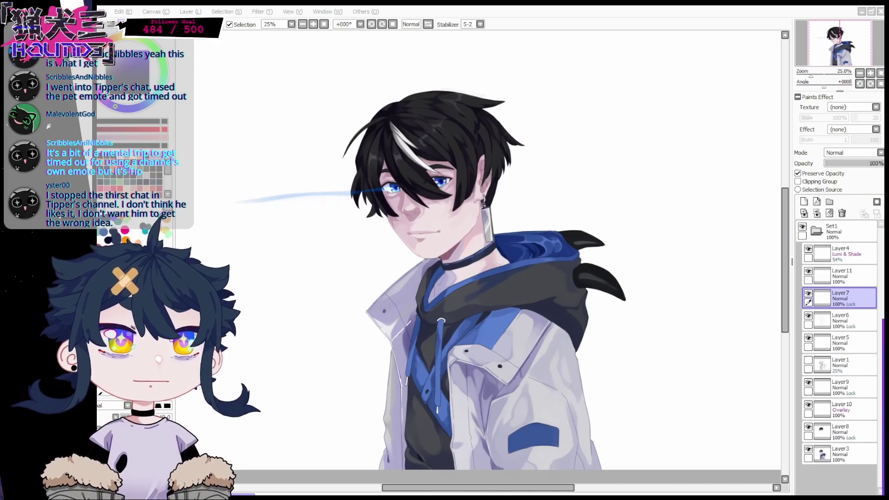